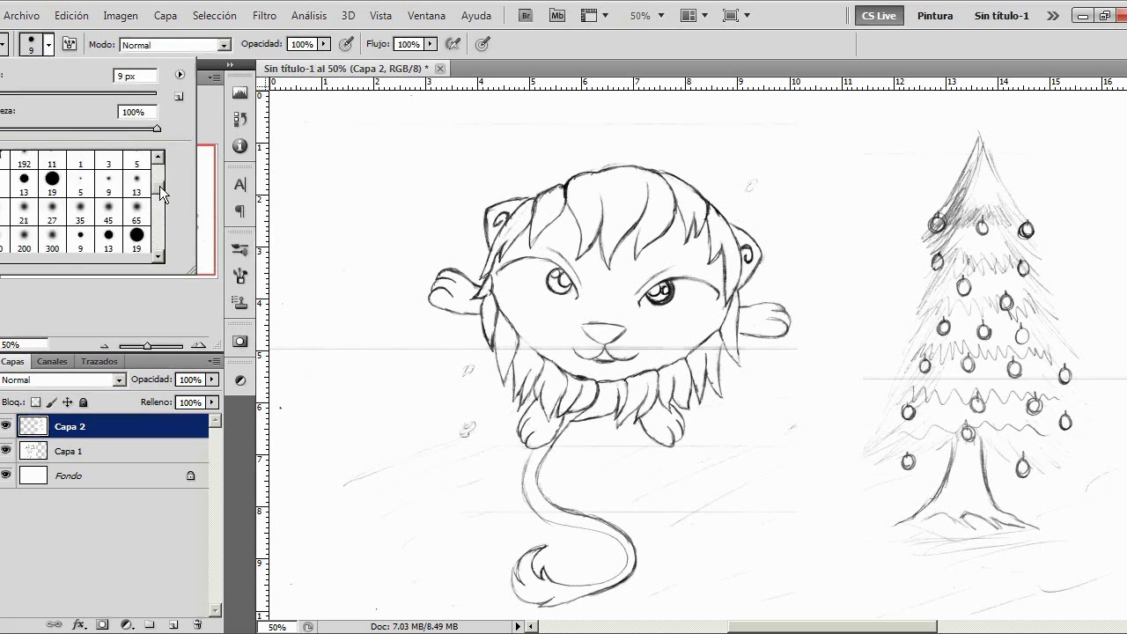
Choose the 46 px hard round brush preset and reduce its size to 5 px for inking the lion's head
click(80, 214)
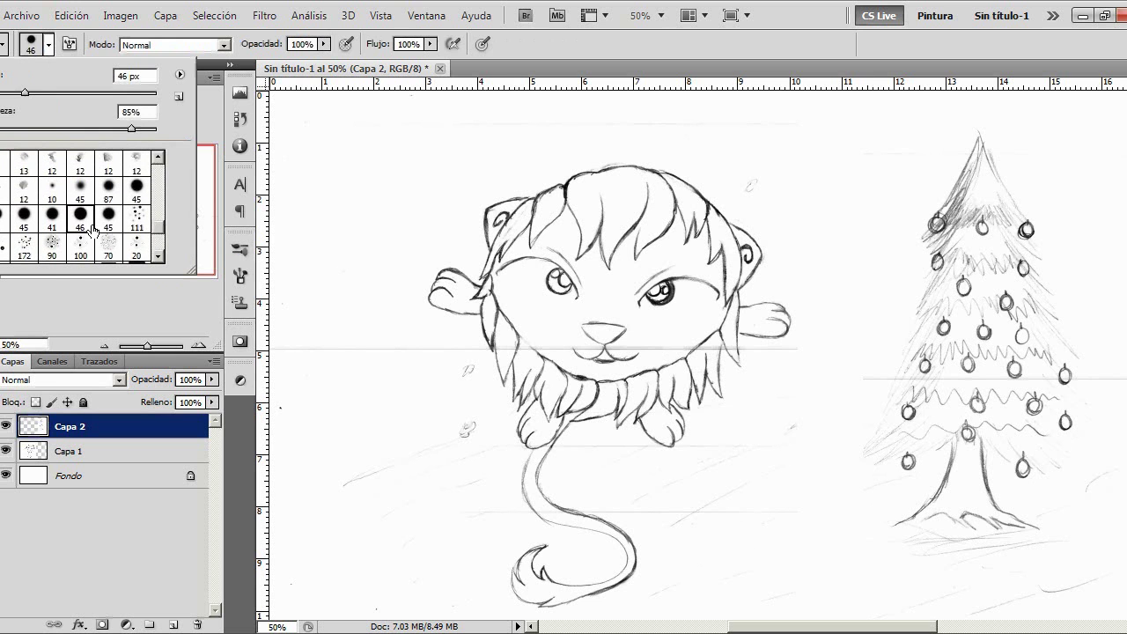
drag(24, 93, 0, 89)
click(49, 45)
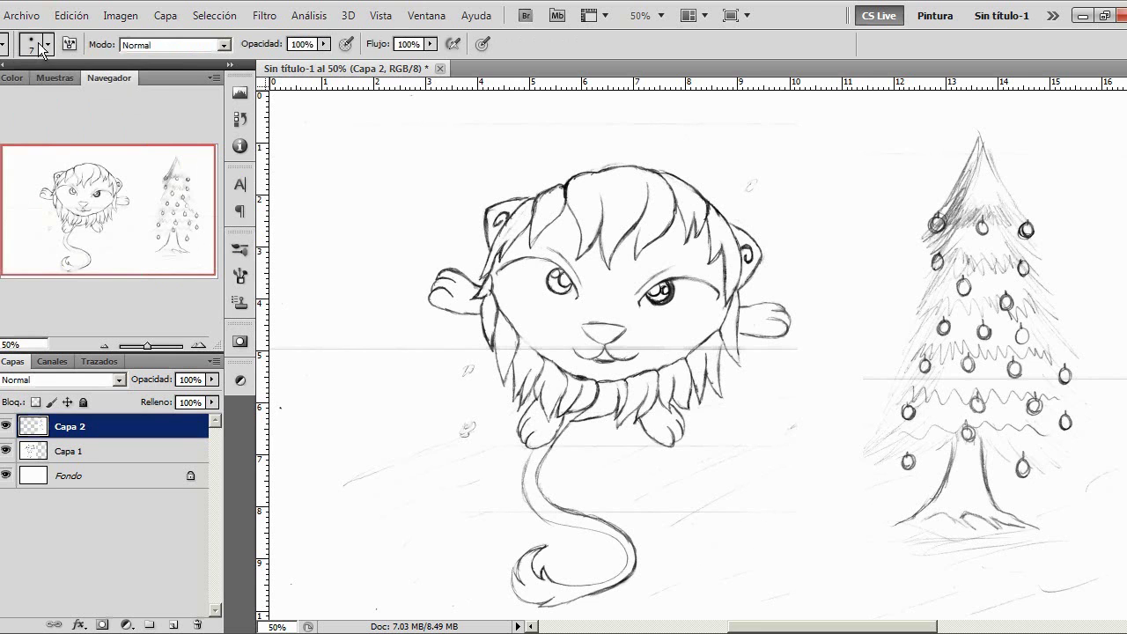
double_click(200, 344)
drag(145, 226, 123, 197)
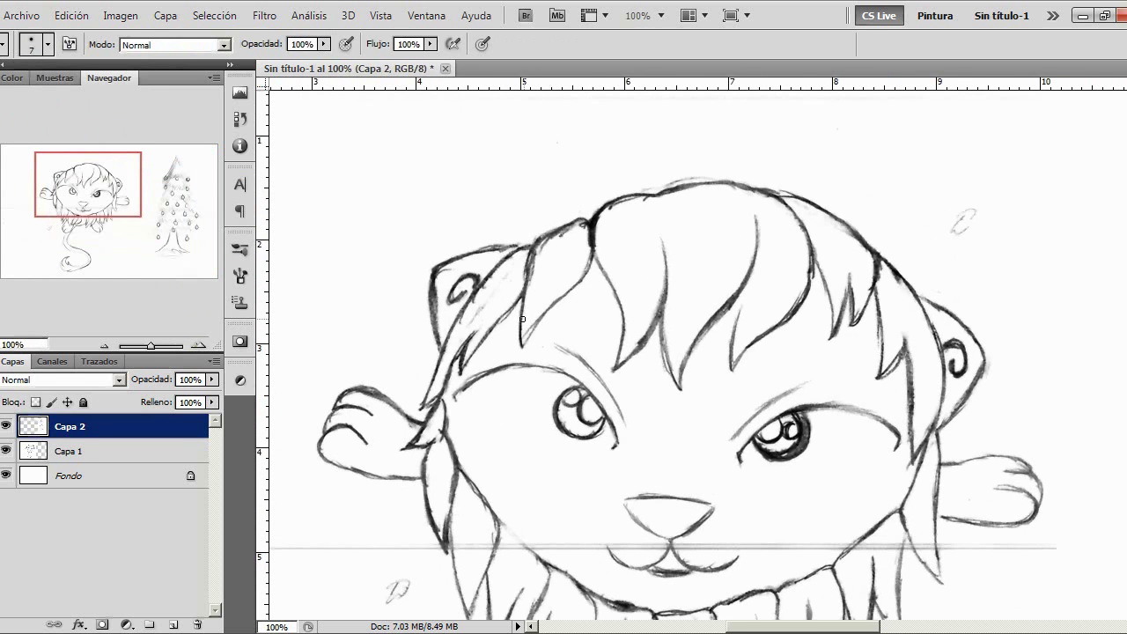
click(35, 46)
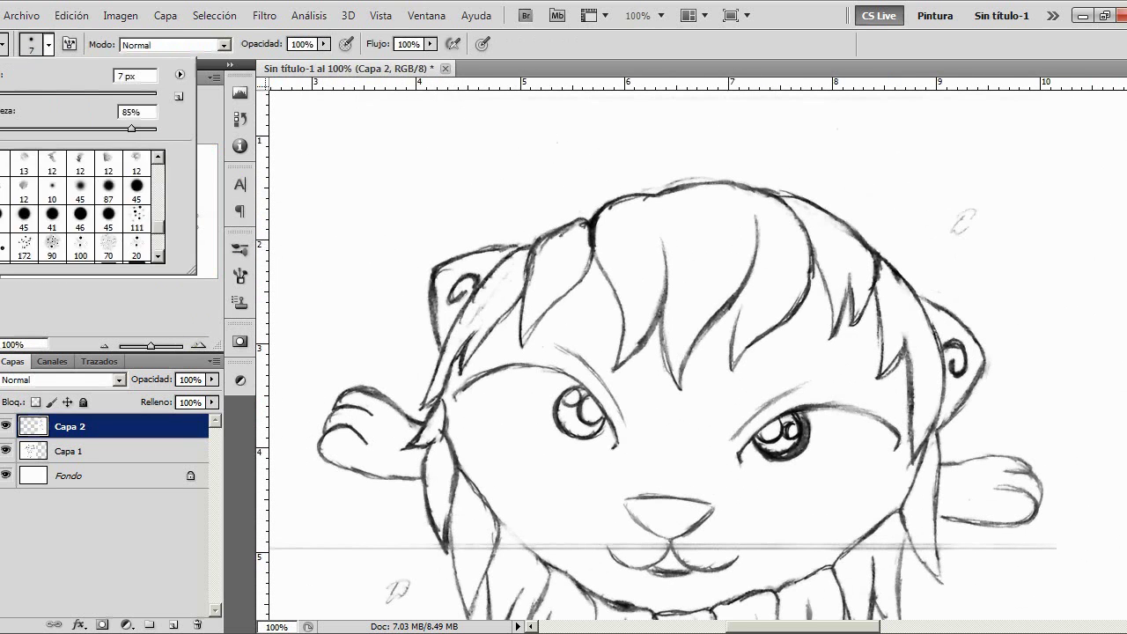
key(Return)
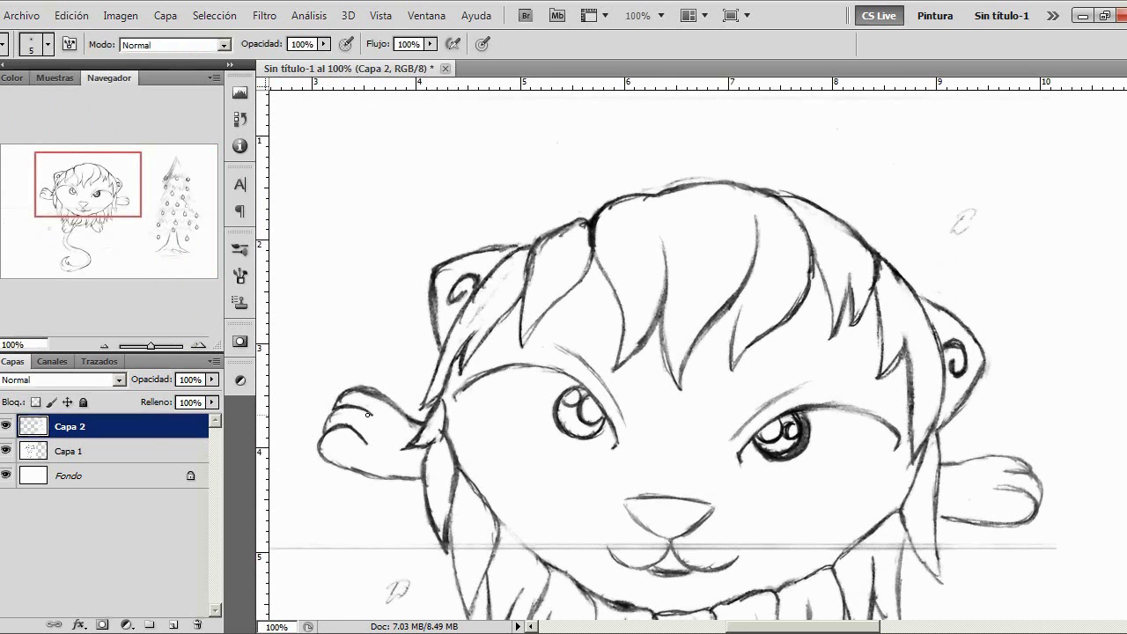
Merge Capa 2 down into the sketch layer and add a new empty layer above it
key(ctrl+e)
click(175, 626)
mouse_move(525, 285)
mouse_down()
mouse_move(521, 341)
mouse_move(577, 348)
mouse_up()
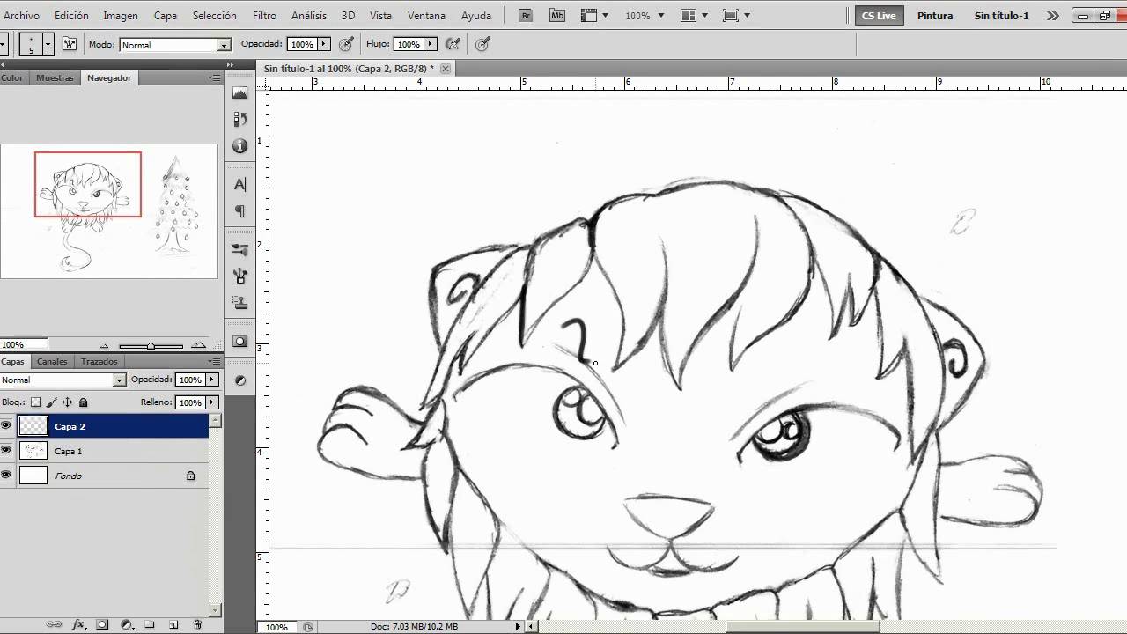
key(ctrl+alt+z)
key(ctrl+alt+z)
key(ctrl+alt+z)
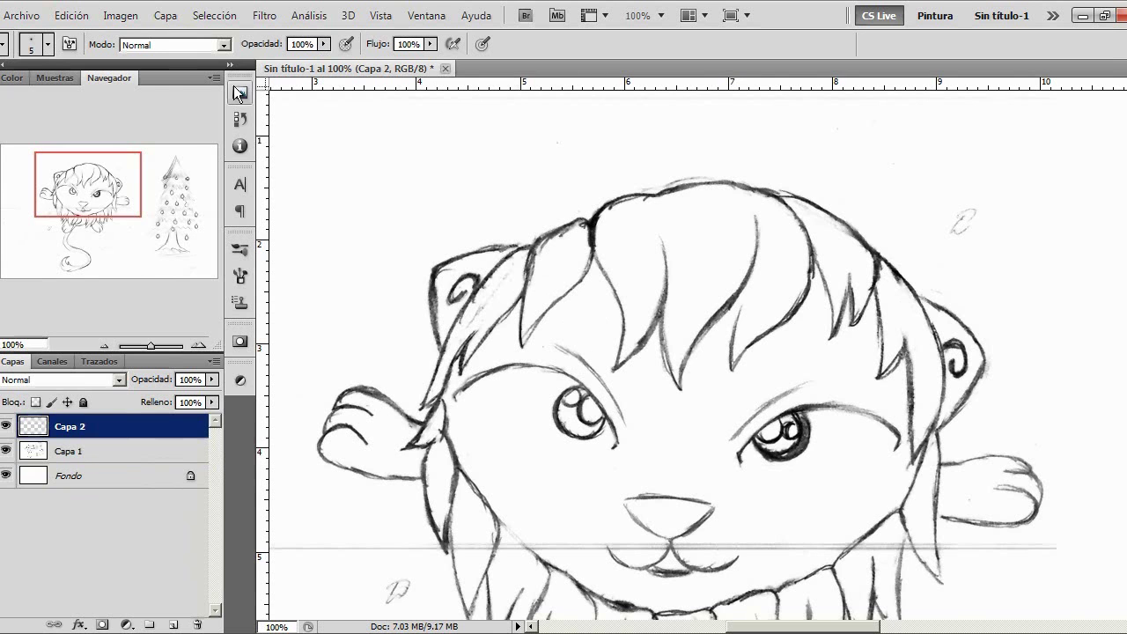
Try tracing the strands at the left of the lion's fringe with a 3 px brush, and erase those lines
click(33, 44)
drag(124, 76, 95, 99)
text(3)
key(Return)
mouse_move(524, 291)
mouse_down()
mouse_move(520, 326)
mouse_move(585, 273)
mouse_move(615, 295)
mouse_move(622, 342)
mouse_up()
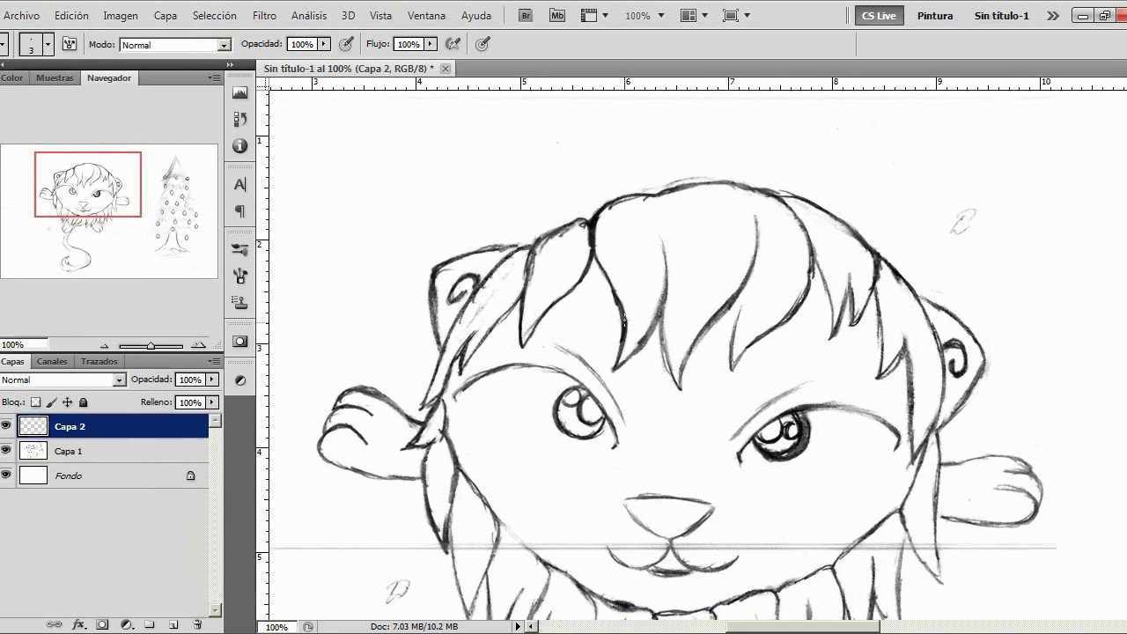
key(e)
drag(592, 243, 627, 349)
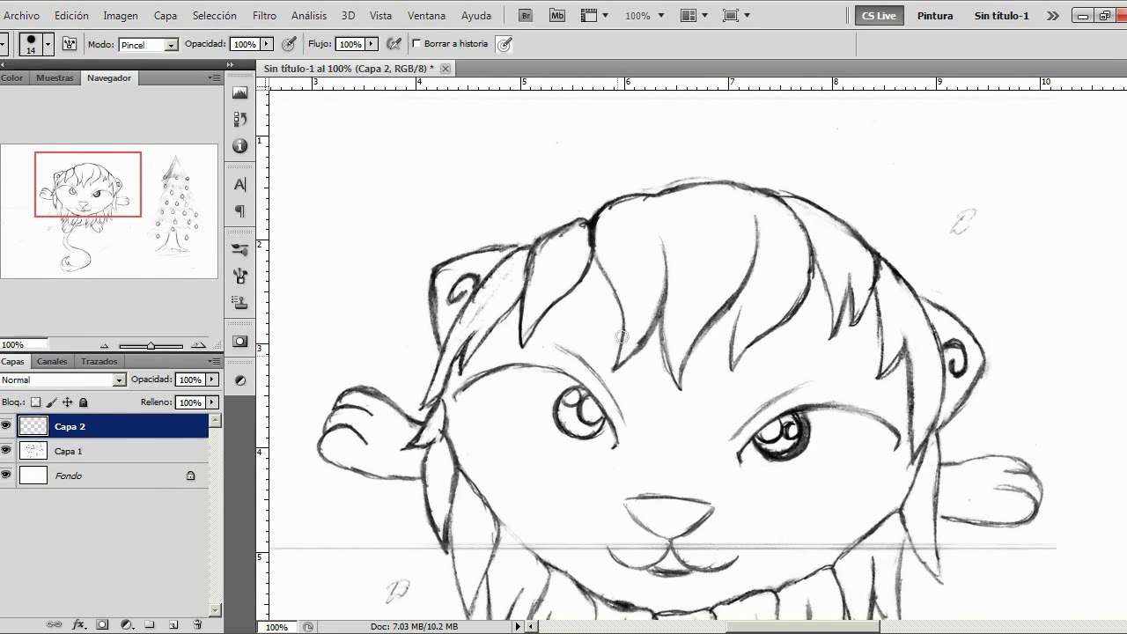
Switch the brush to the 45 px round preset with 75% hardness
click(37, 44)
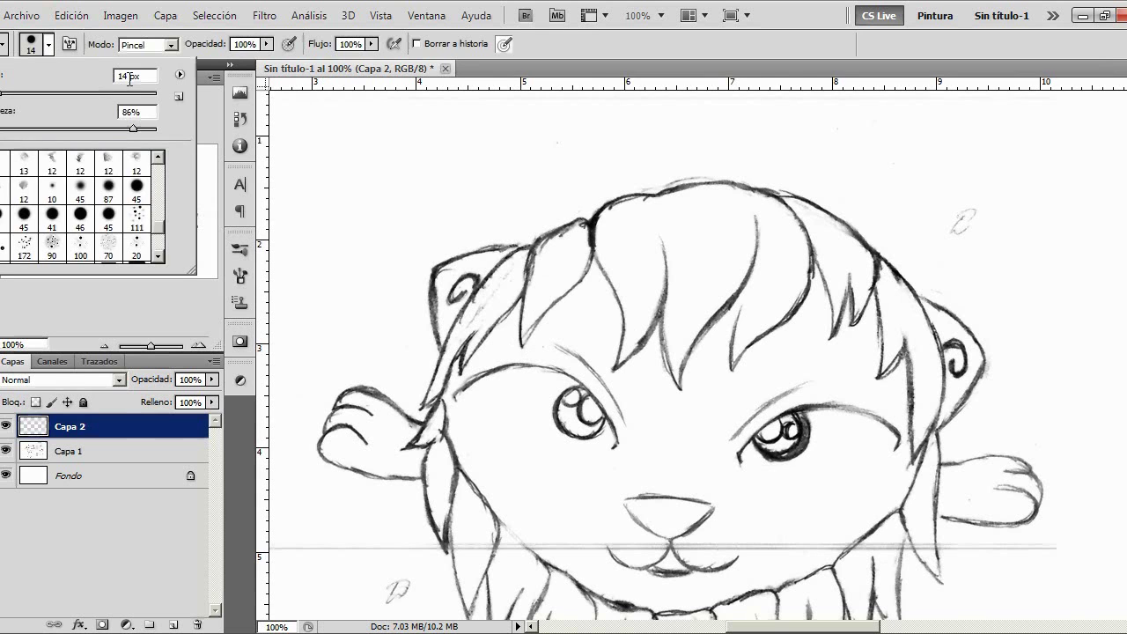
click(37, 45)
key(b)
click(37, 44)
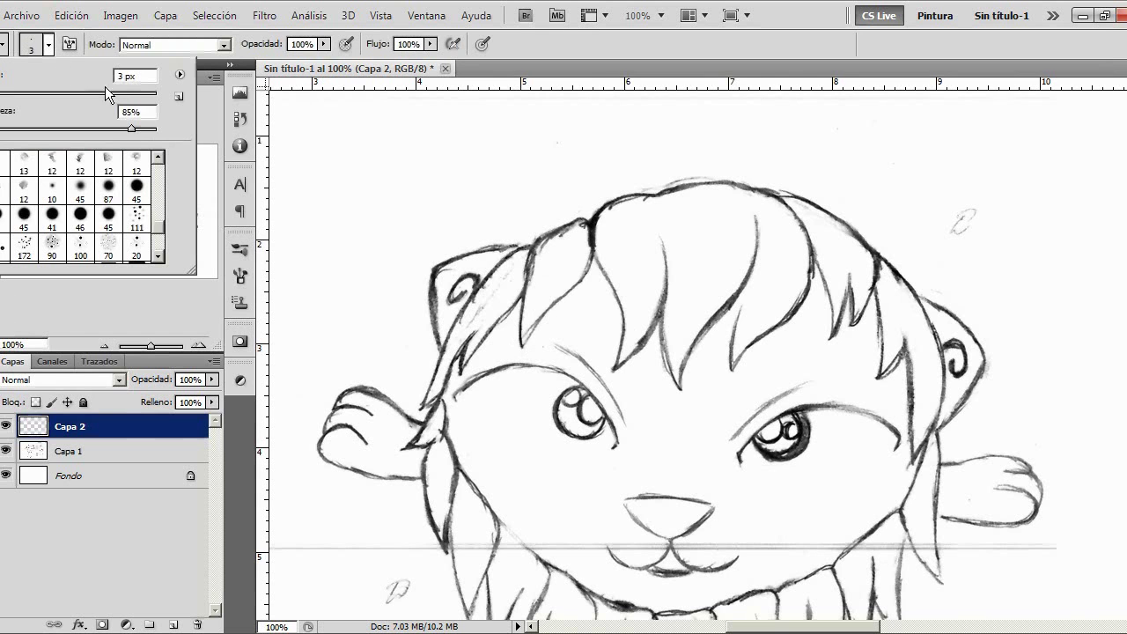
click(115, 217)
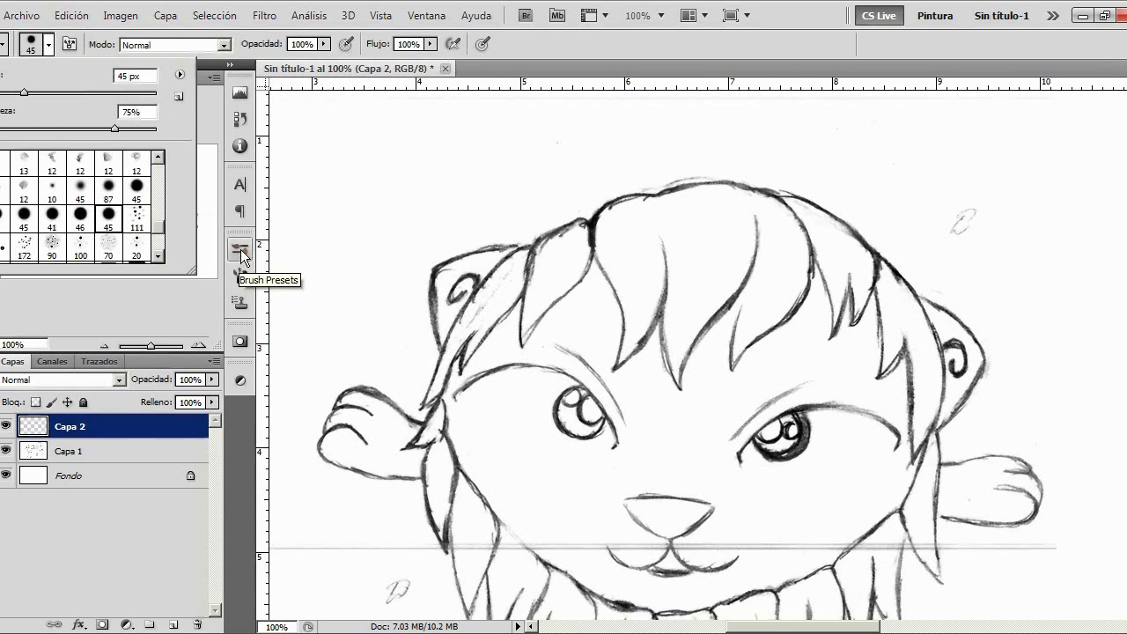
Set the brush's Transfer options to 50% minimum opacity, 20% flow jitter and 30% minimum flow
click(242, 278)
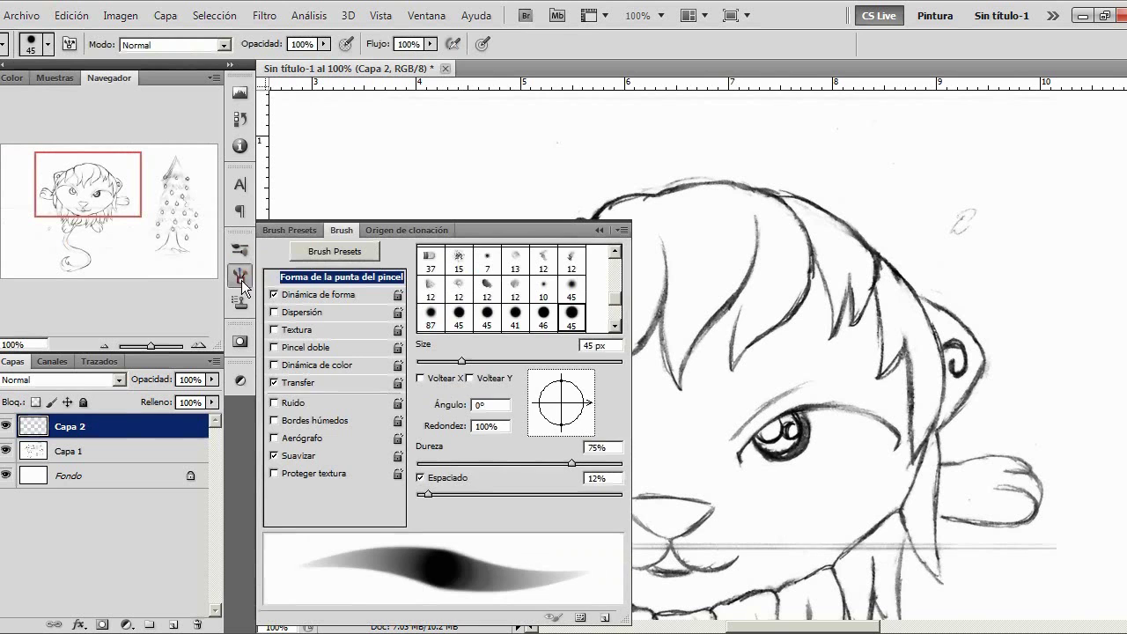
click(343, 384)
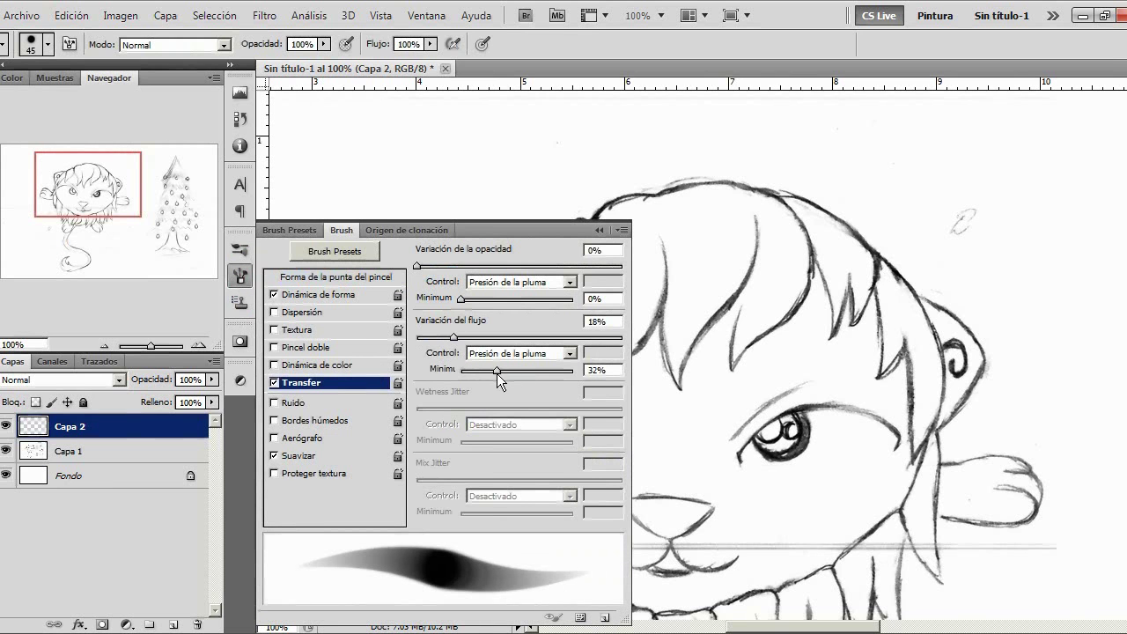
drag(453, 378, 494, 378)
mouse_move(453, 337)
mouse_down()
mouse_move(430, 338)
mouse_move(601, 344)
mouse_move(444, 346)
mouse_move(475, 356)
mouse_move(461, 352)
mouse_up()
mouse_move(461, 301)
mouse_down()
mouse_move(560, 317)
mouse_move(486, 319)
mouse_move(530, 317)
mouse_move(516, 316)
mouse_up()
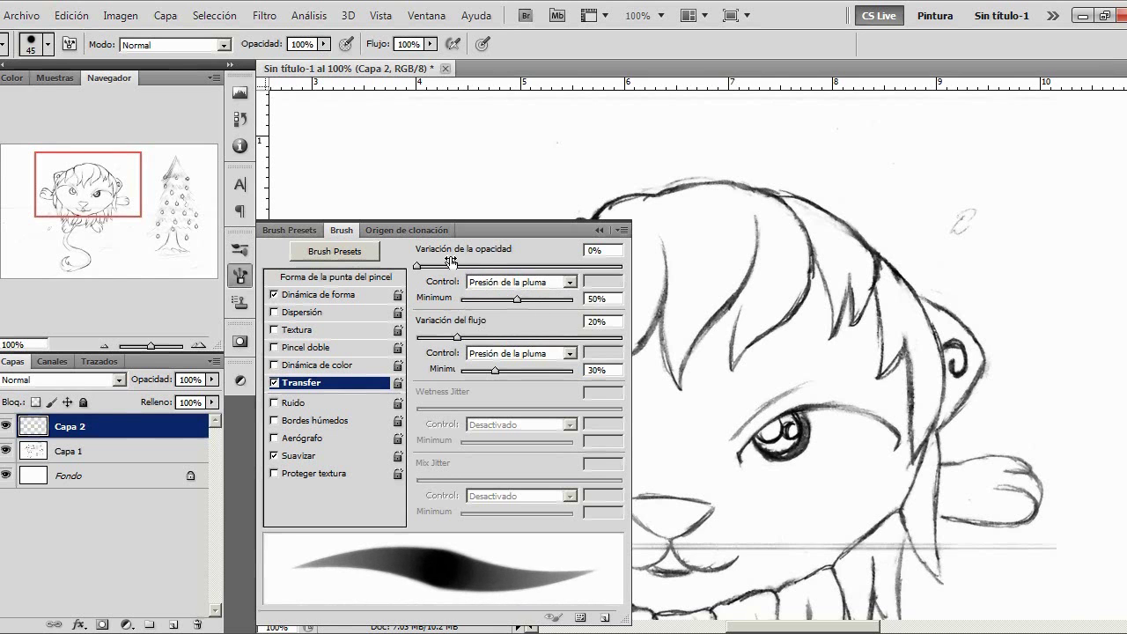
click(599, 230)
Trace the hair strands above the lion's left-hand eye with the brush at 5 px and 85% hardness
click(48, 44)
mouse_move(121, 129)
mouse_down()
mouse_move(141, 130)
mouse_move(131, 130)
mouse_up()
drag(24, 93, 0, 93)
mouse_move(591, 250)
mouse_down()
mouse_move(523, 348)
mouse_move(509, 308)
mouse_move(465, 373)
mouse_move(472, 333)
mouse_move(435, 397)
mouse_up()
key(ctrl+z)
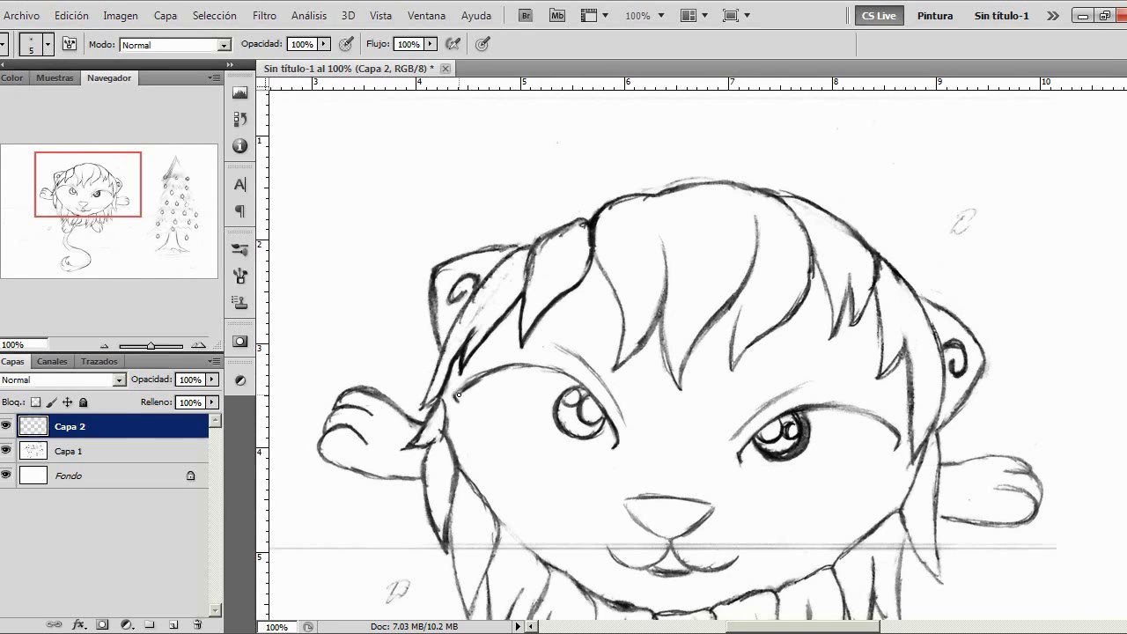
Trace the upper lid line of the lion's left-hand eye and thicken its arc
mouse_move(465, 385)
mouse_down()
mouse_move(520, 369)
mouse_move(564, 373)
mouse_move(609, 418)
mouse_up()
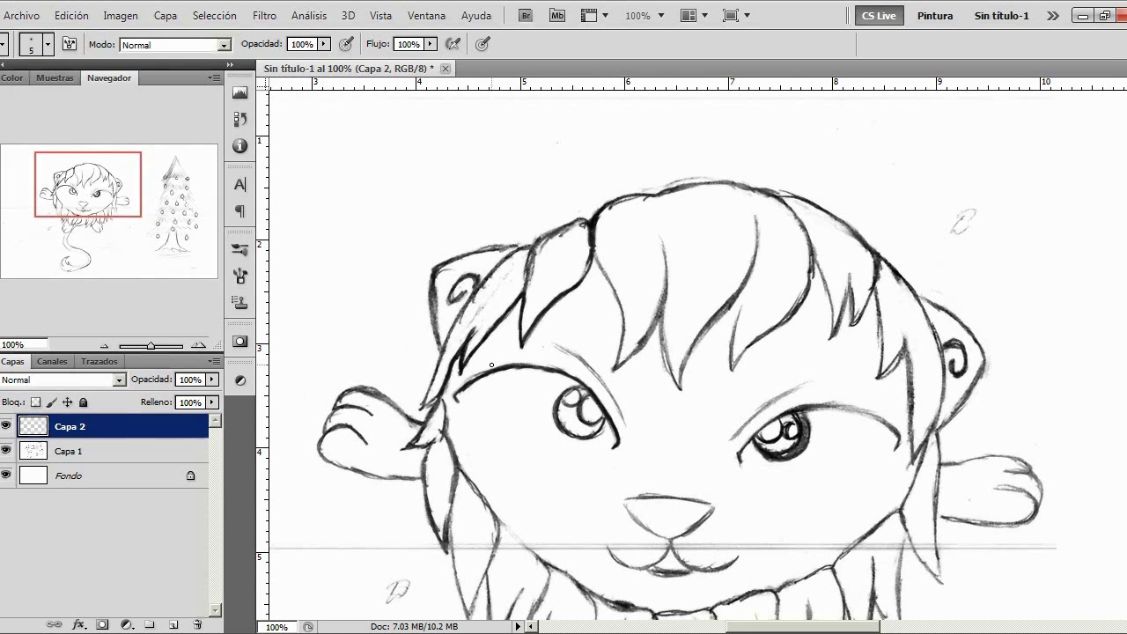
mouse_move(485, 381)
mouse_down()
mouse_move(458, 399)
mouse_move(542, 347)
mouse_move(499, 375)
mouse_move(576, 382)
mouse_up()
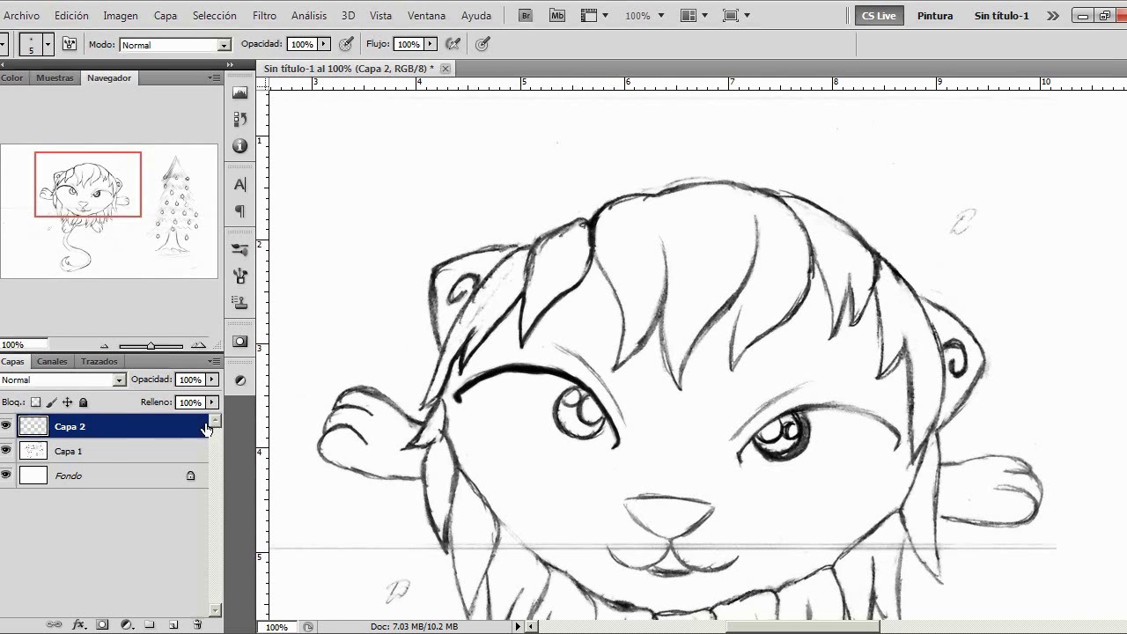
Hide the sketch layer Capa 1 and thicken the middle of the inked eyelid arc at 200% zoom with the canvas rotated
click(7, 451)
key(e)
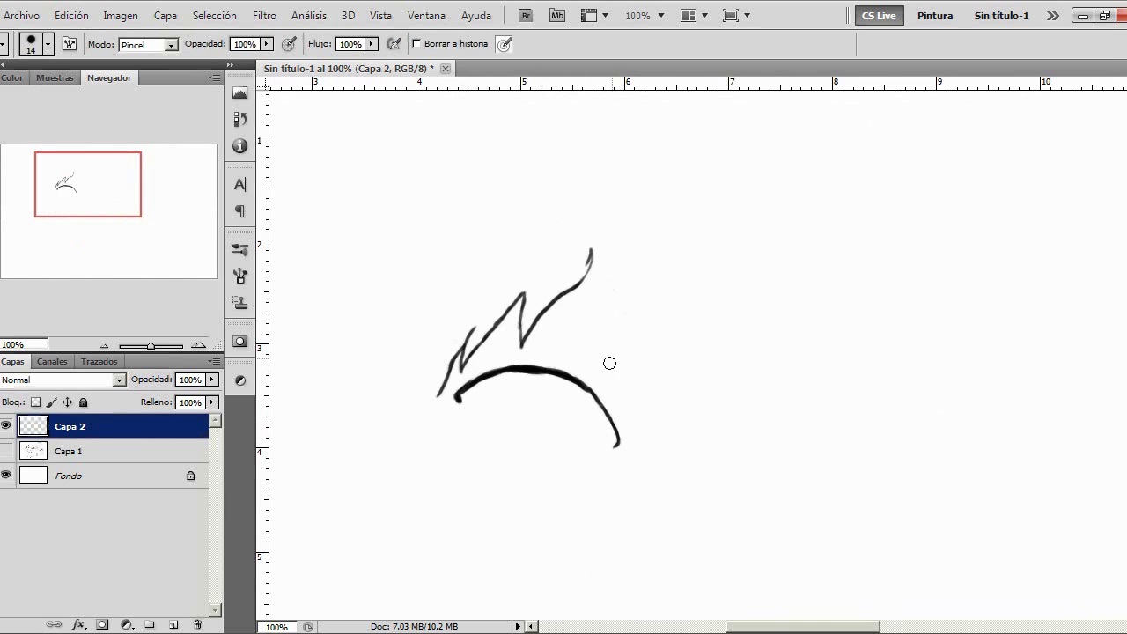
key(r)
drag(499, 405, 516, 318)
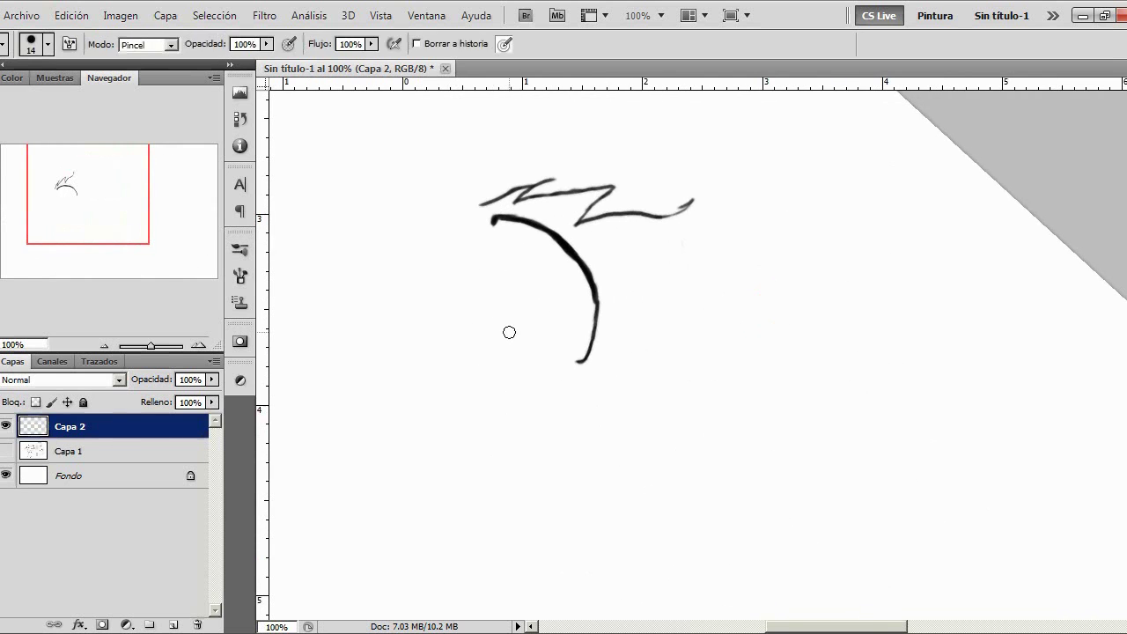
key(h)
click(198, 345)
drag(318, 305, 458, 317)
key(b)
mouse_move(651, 368)
mouse_down()
mouse_move(650, 410)
mouse_move(646, 331)
mouse_move(652, 373)
mouse_move(606, 281)
mouse_up()
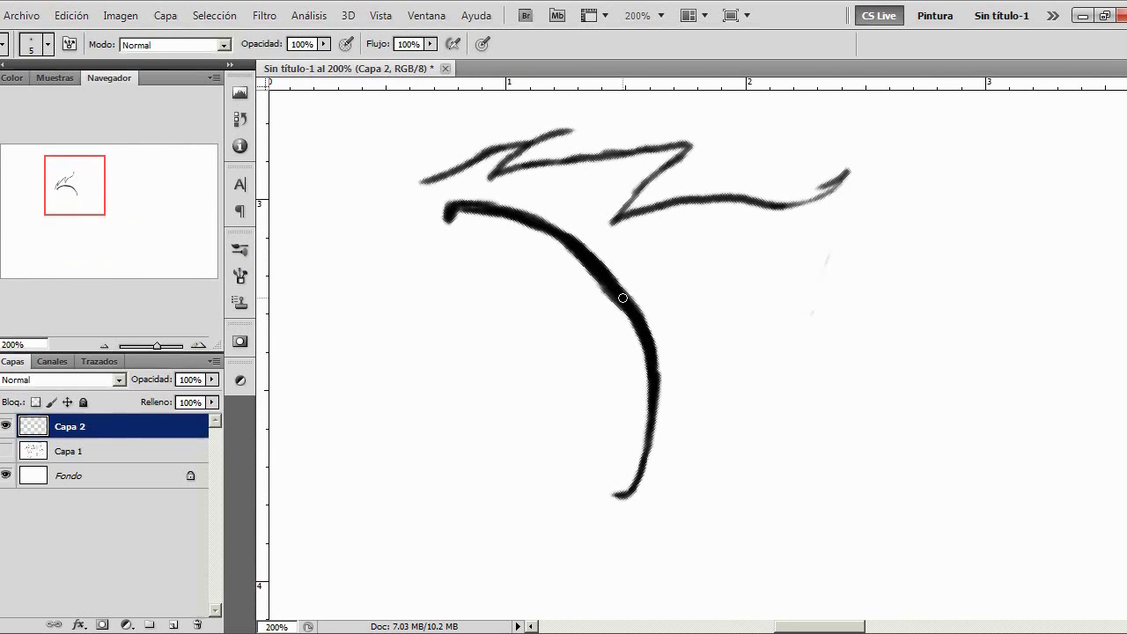
Set the eraser to 9 px and trim the inner edge of the eyelid arc
key(e)
click(32, 44)
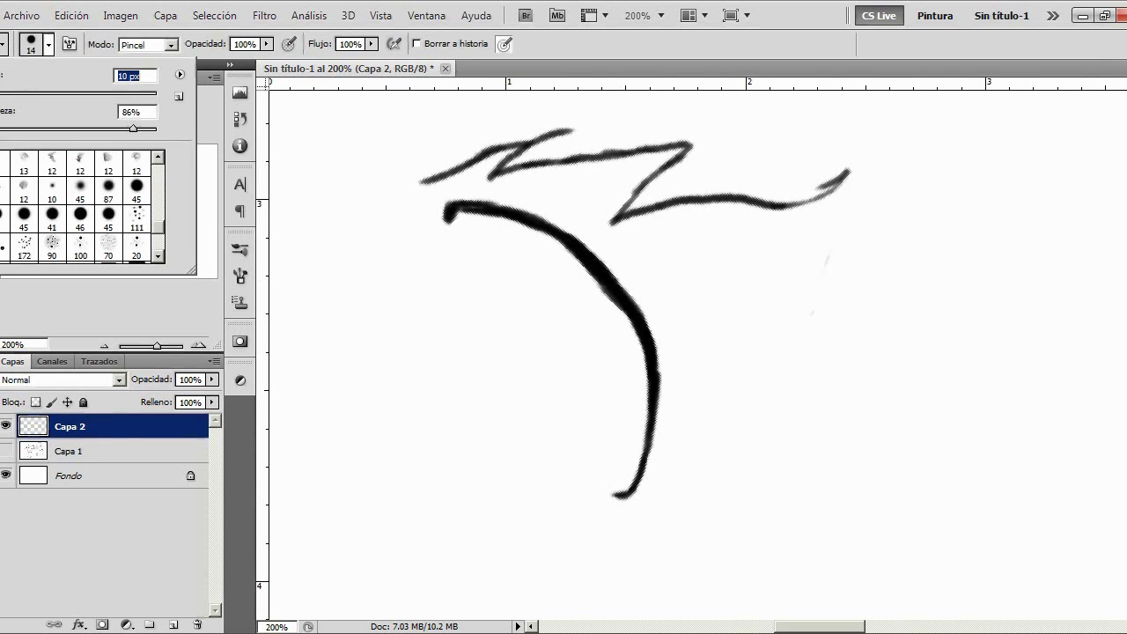
click(616, 325)
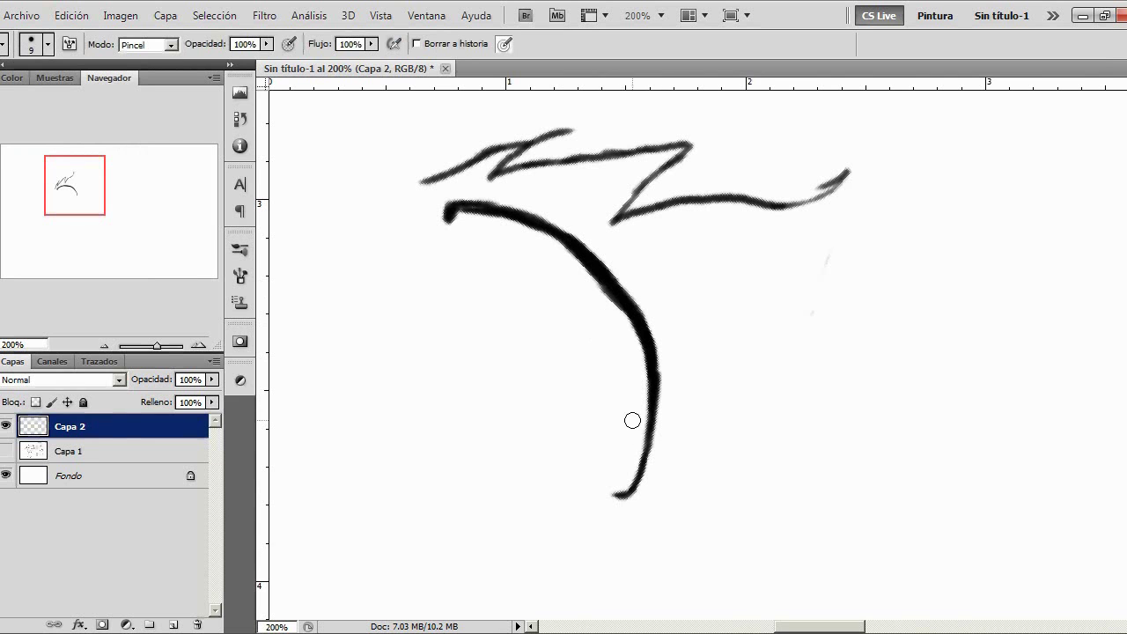
Set the brush to 4 px and even out the eyelid arc from its middle to its thick outer end
key(b)
click(48, 44)
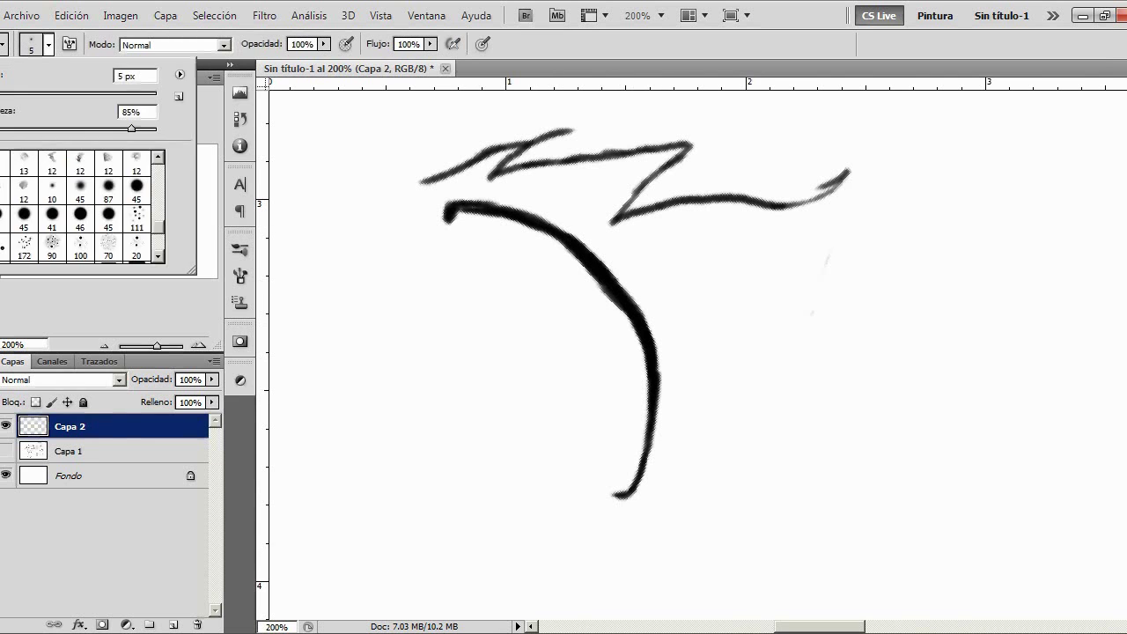
text(4)
key(Return)
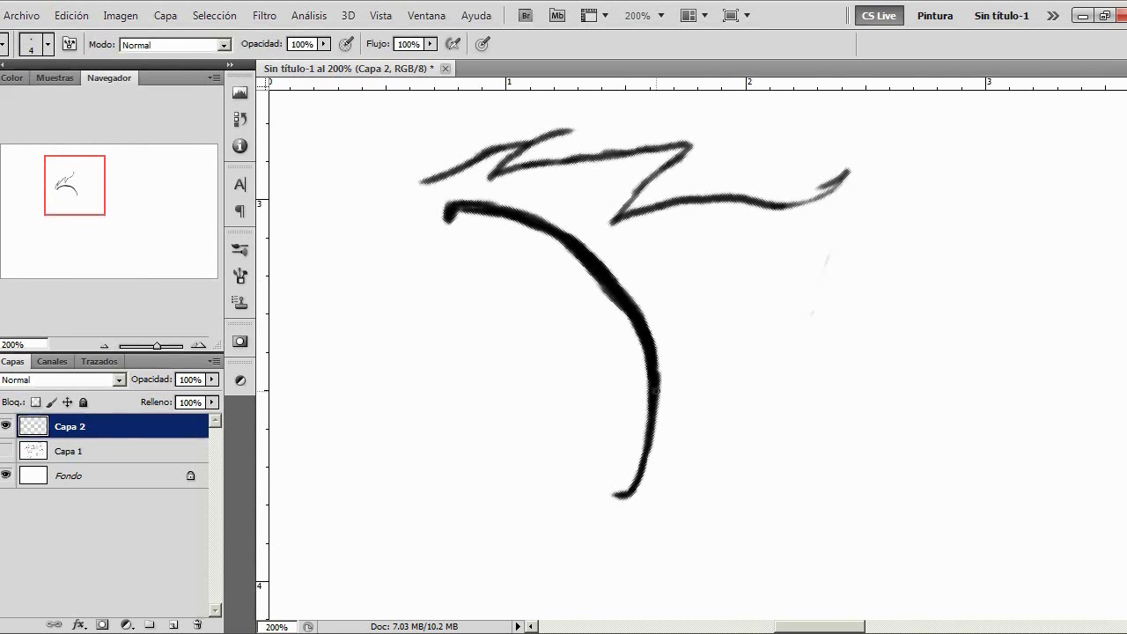
mouse_move(656, 371)
mouse_down()
mouse_move(634, 307)
mouse_move(641, 282)
mouse_move(631, 307)
mouse_move(585, 252)
mouse_up()
mouse_move(522, 211)
mouse_down()
mouse_move(456, 208)
mouse_move(449, 222)
mouse_move(475, 208)
mouse_up()
Return the canvas to its upright orientation and smooth the underside of the eyelid arc with the 4 px brush
key(e)
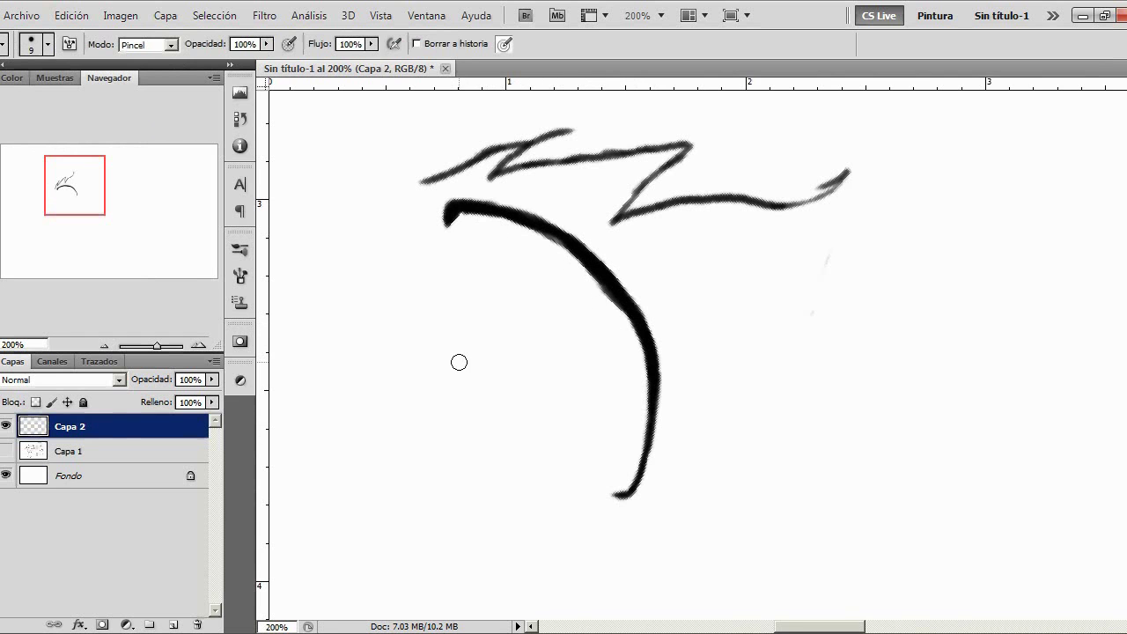
key(r)
mouse_move(450, 307)
mouse_down()
mouse_move(407, 322)
mouse_move(412, 312)
mouse_up()
key(e)
click(105, 345)
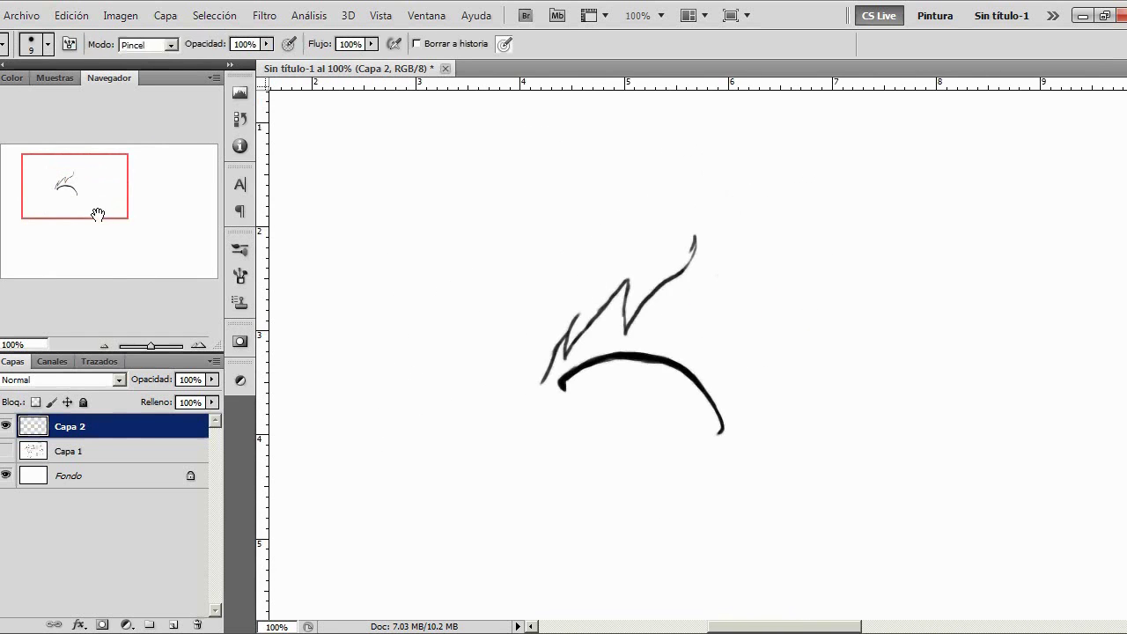
click(197, 345)
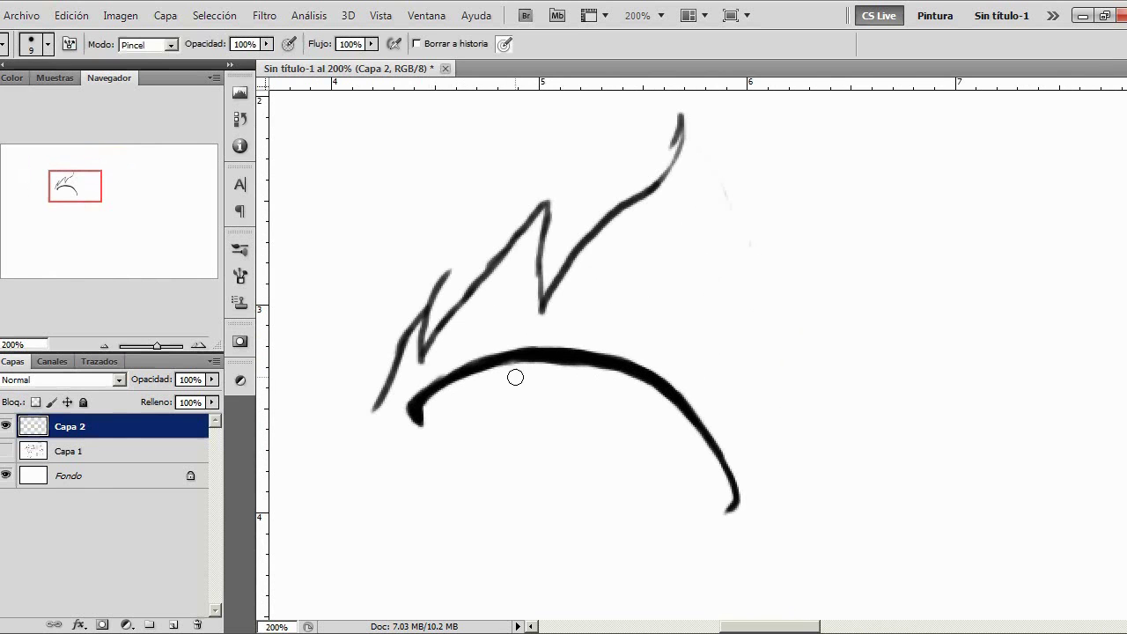
key(b)
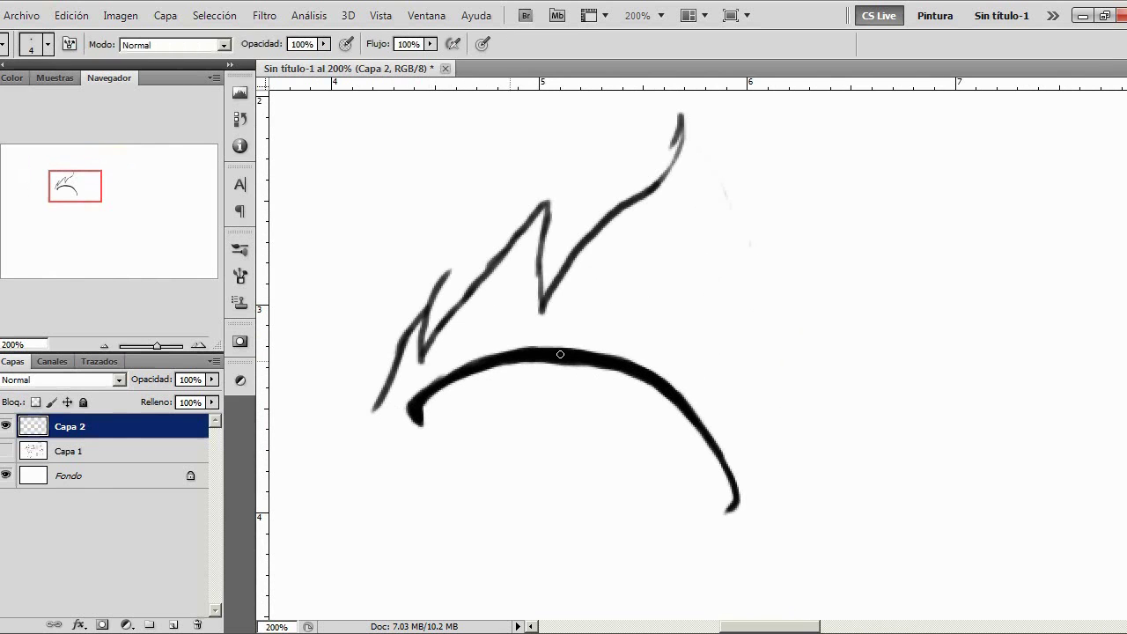
mouse_move(619, 369)
mouse_down()
mouse_move(574, 364)
mouse_move(612, 370)
mouse_up()
Erase the rough edge of the eyelid line near the eye's inner corner and compare the line with the Capa 1 sketch
key(r)
key(b)
key(e)
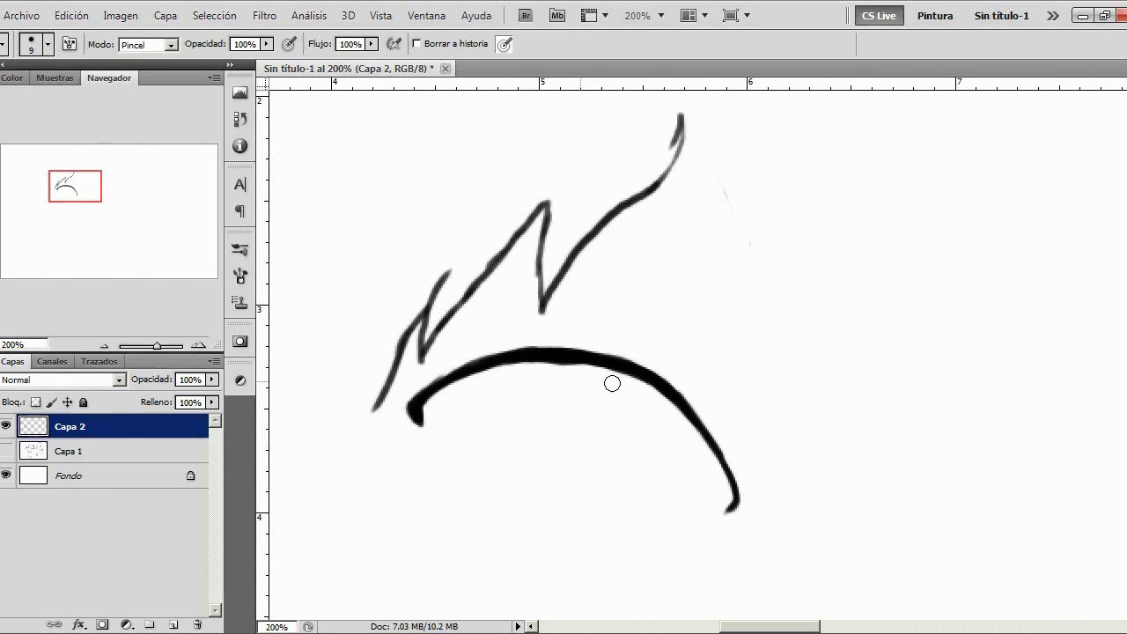
mouse_move(743, 479)
mouse_down()
mouse_move(747, 499)
mouse_move(710, 442)
mouse_up()
key(b)
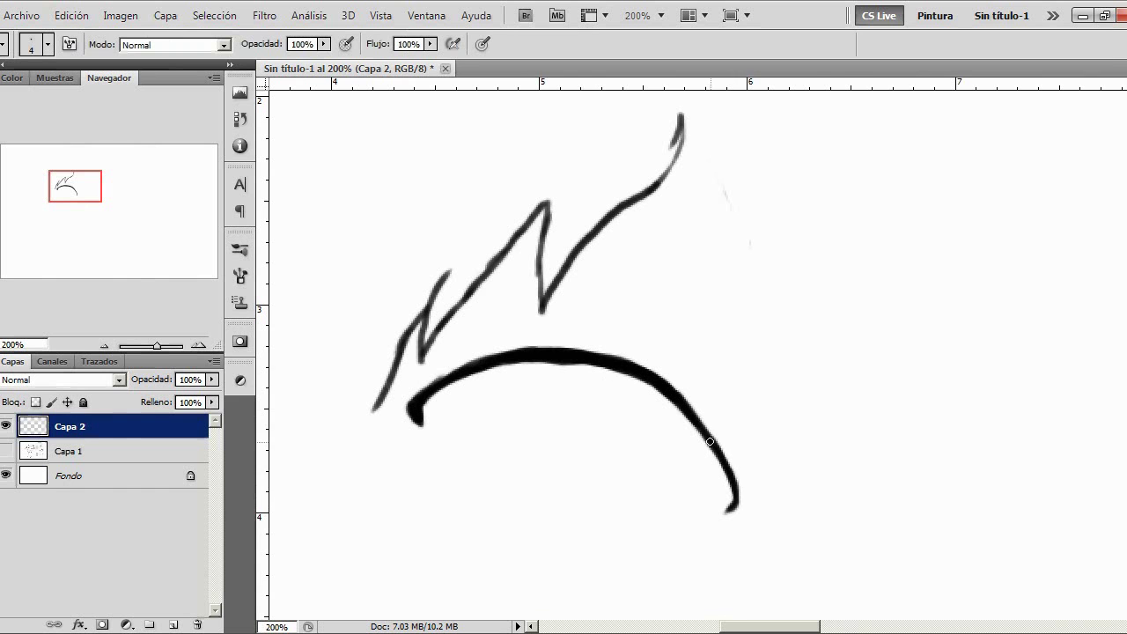
click(7, 451)
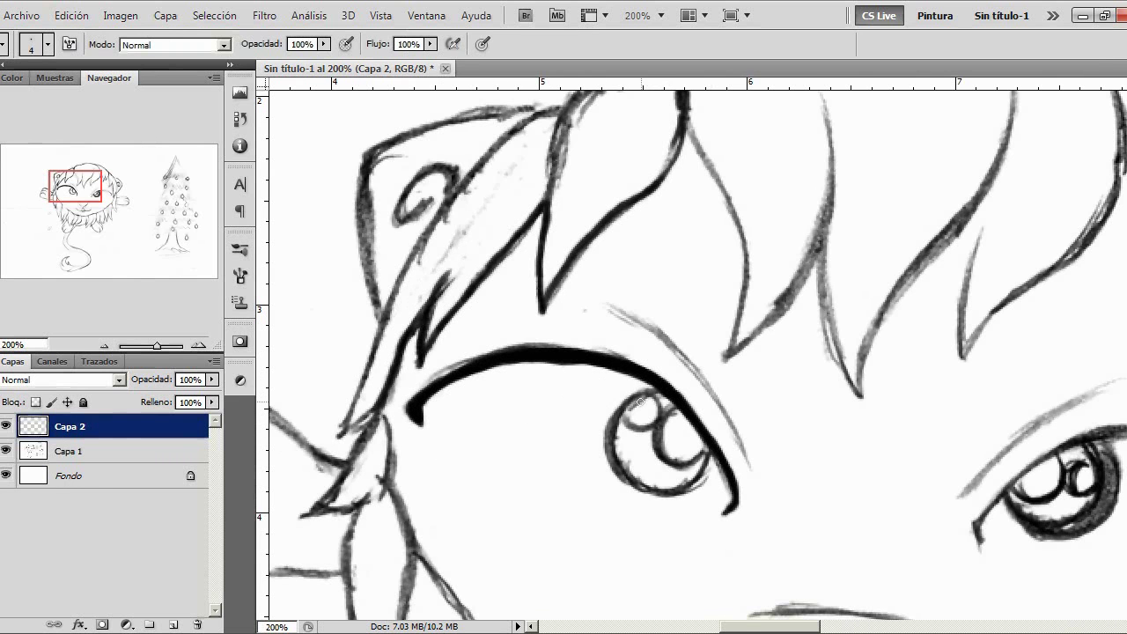
click(7, 451)
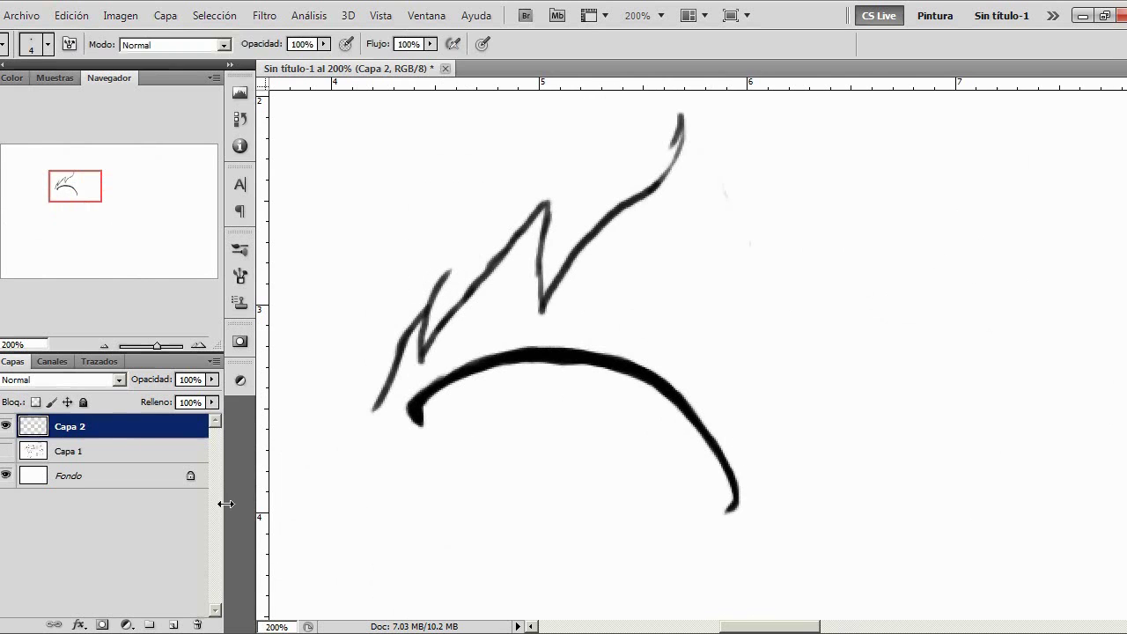
Enclose the whole inked eyelid arc in a polygonal selection, leaving out the hair strands
key(m)
click(747, 514)
click(720, 396)
click(695, 390)
click(707, 477)
click(746, 515)
click(731, 504)
click(759, 498)
click(753, 450)
click(728, 404)
click(659, 351)
click(600, 332)
click(489, 339)
click(393, 405)
click(401, 449)
click(442, 455)
click(495, 442)
click(593, 439)
click(672, 485)
click(724, 535)
click(744, 527)
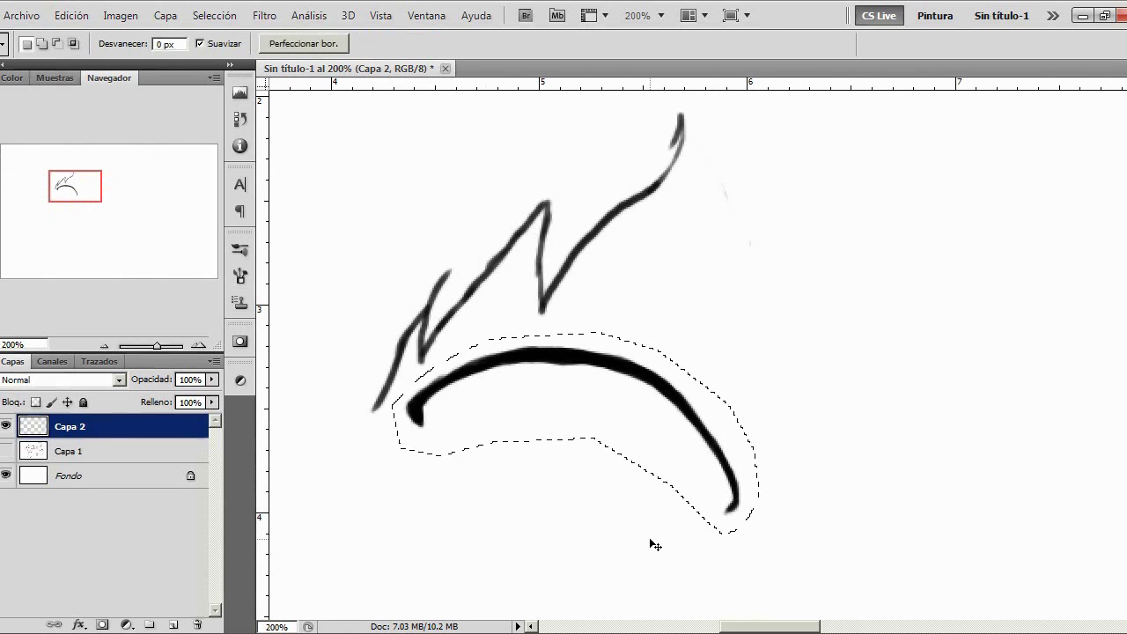
key(ctrl+t)
drag(576, 433, 731, 511)
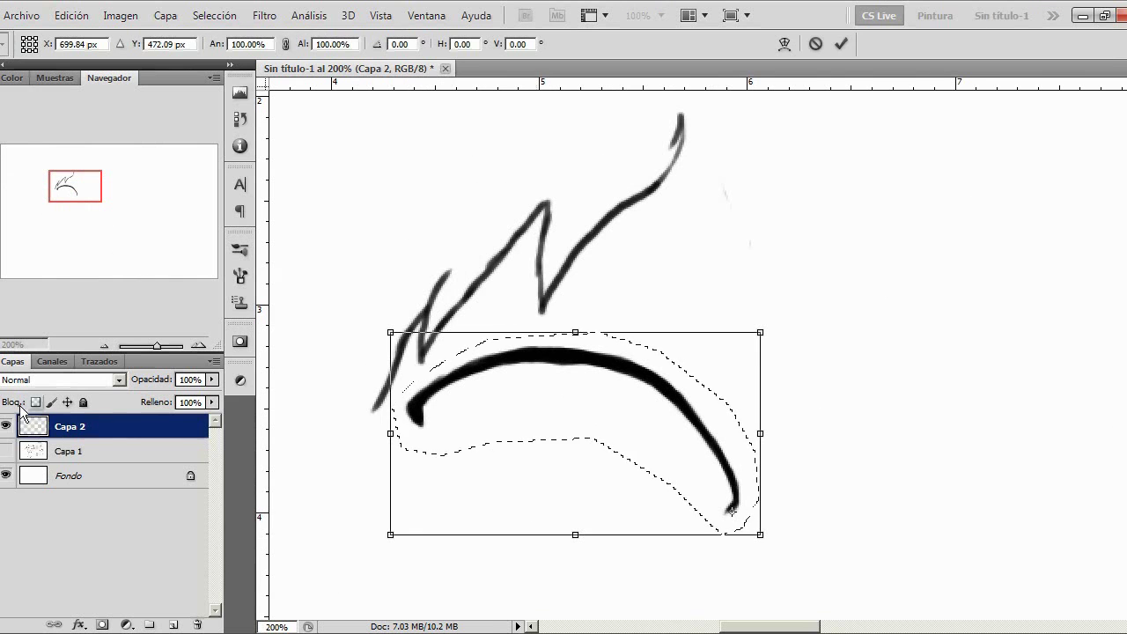
key(Escape)
Show the Capa 1 sketch, scale the selected eyelid arc to 90.34% about its inner-corner end, and deselect it
click(6, 451)
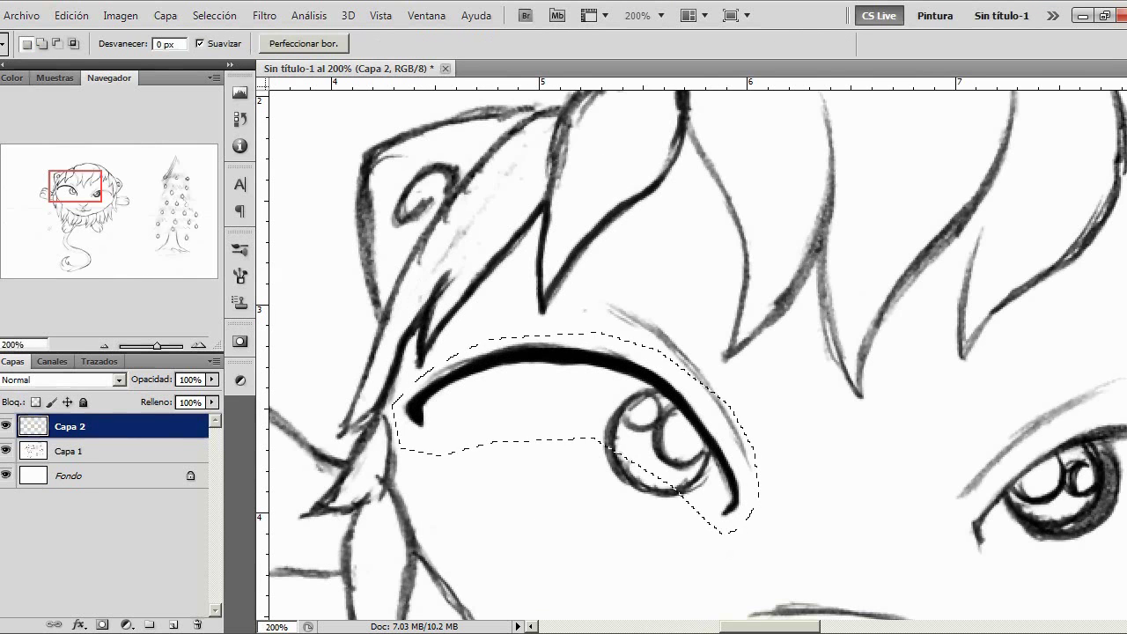
key(ctrl+t)
drag(576, 433, 732, 510)
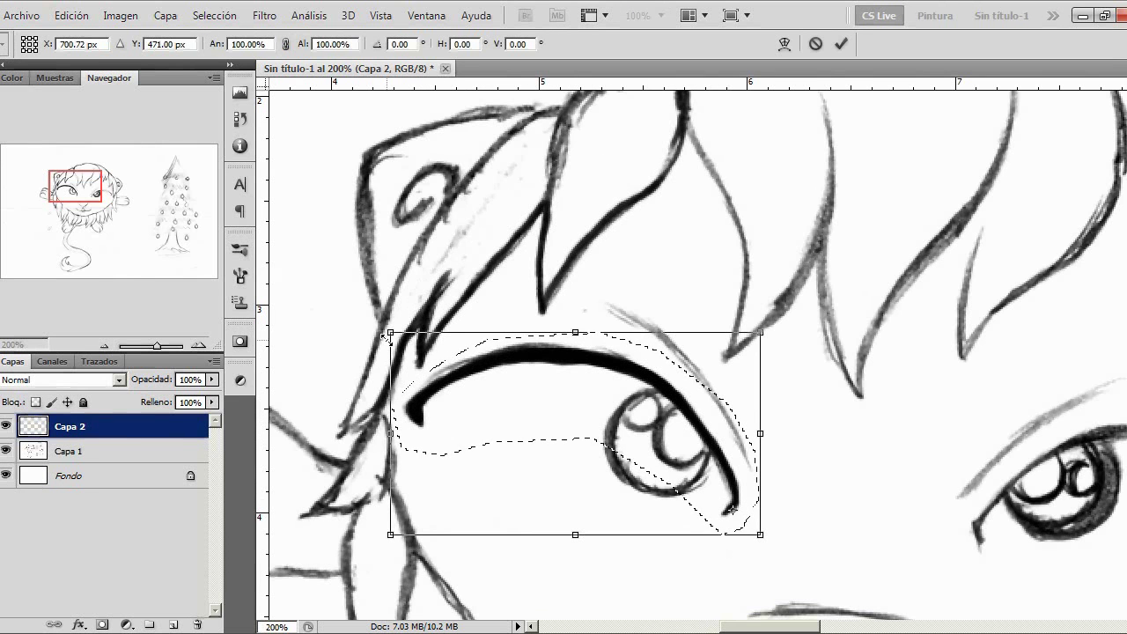
drag(386, 333, 425, 346)
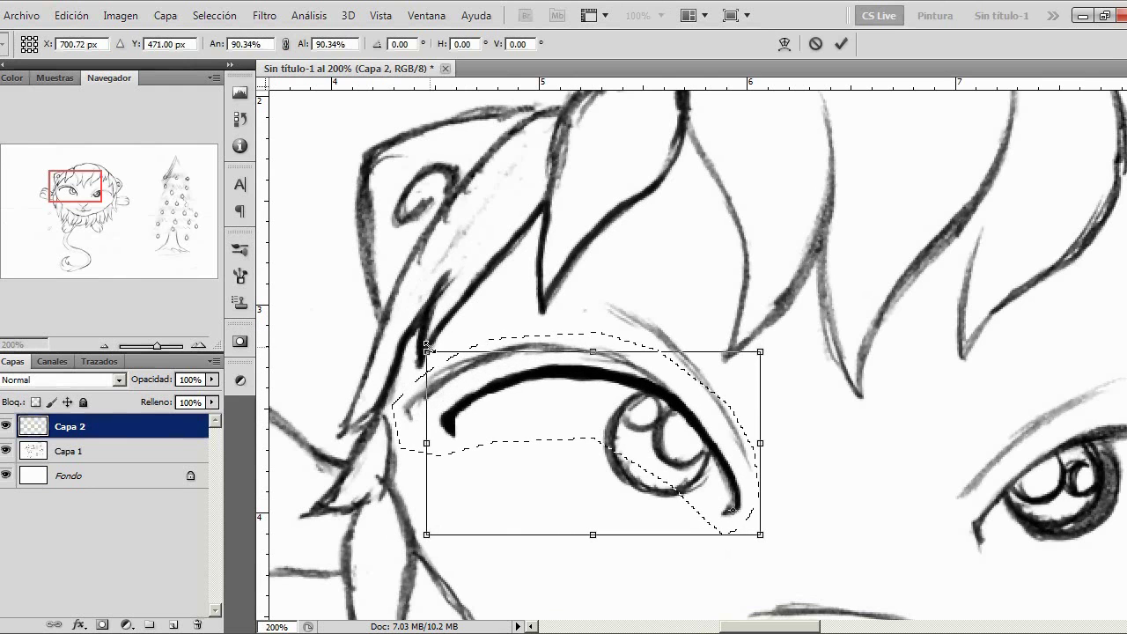
key(Return)
key(ctrl+d)
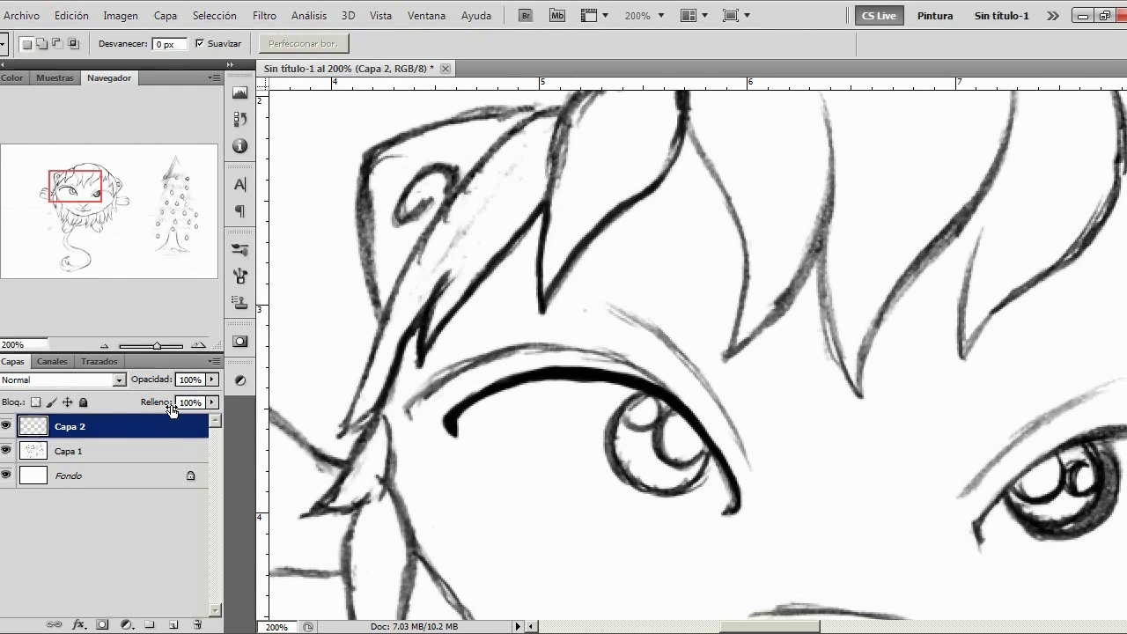
Ink the left-hand eye's iris and its two round highlights with the 4 px brush, and hide the Capa 1 sketch
key(b)
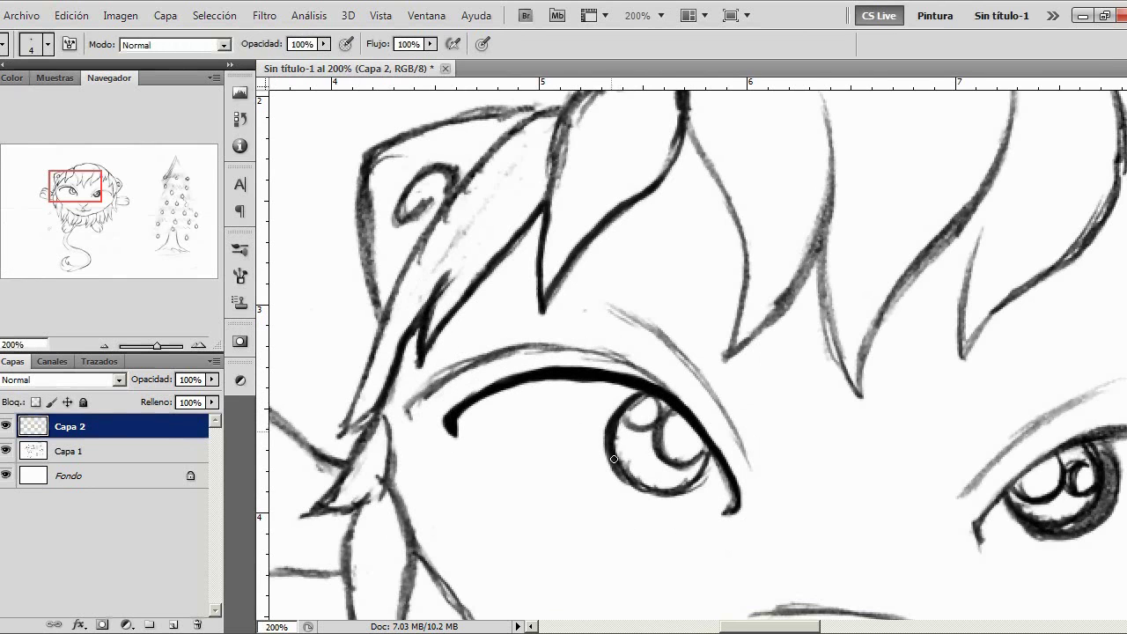
mouse_move(622, 408)
mouse_down()
mouse_move(624, 476)
mouse_move(651, 480)
mouse_move(658, 495)
mouse_move(689, 480)
mouse_move(700, 474)
mouse_move(657, 492)
mouse_move(617, 458)
mouse_move(703, 448)
mouse_move(682, 465)
mouse_move(659, 427)
mouse_move(675, 412)
mouse_move(662, 423)
mouse_move(621, 415)
mouse_move(634, 424)
mouse_move(658, 405)
mouse_up()
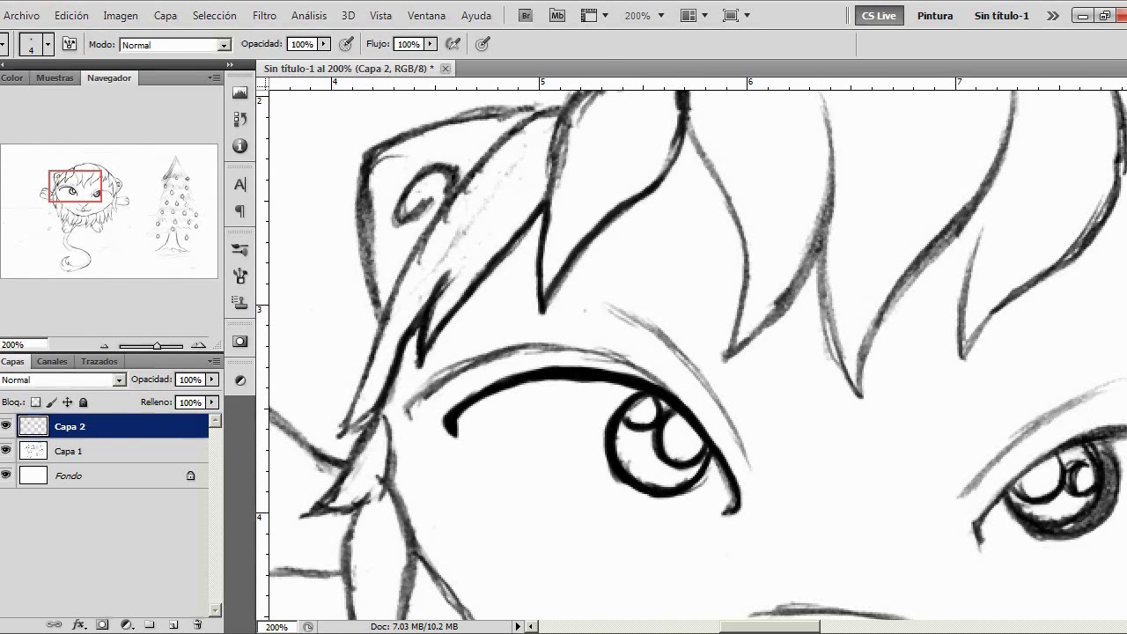
click(6, 451)
Select the inked eye and eyelid with the lasso, paste a copy on a new layer, and show Capa 1 again
key(l)
mouse_move(438, 449)
mouse_down()
mouse_move(423, 396)
mouse_move(504, 351)
mouse_move(655, 344)
mouse_move(757, 401)
mouse_move(776, 529)
mouse_move(674, 536)
mouse_move(475, 490)
mouse_move(436, 447)
mouse_up()
key(ctrl+c)
key(ctrl+v)
key(ctrl+t)
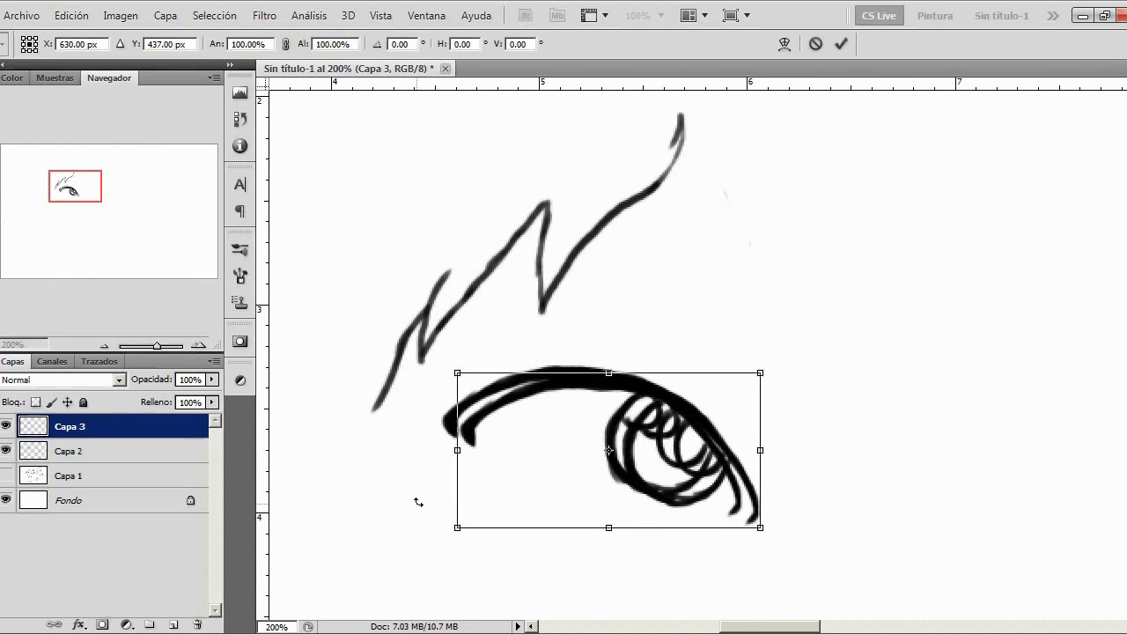
key(Return)
click(6, 476)
Flip the pasted eye horizontally, position it over the sketch's right-hand eye, and hide Capa 1 to check the pair
key(ctrl+t)
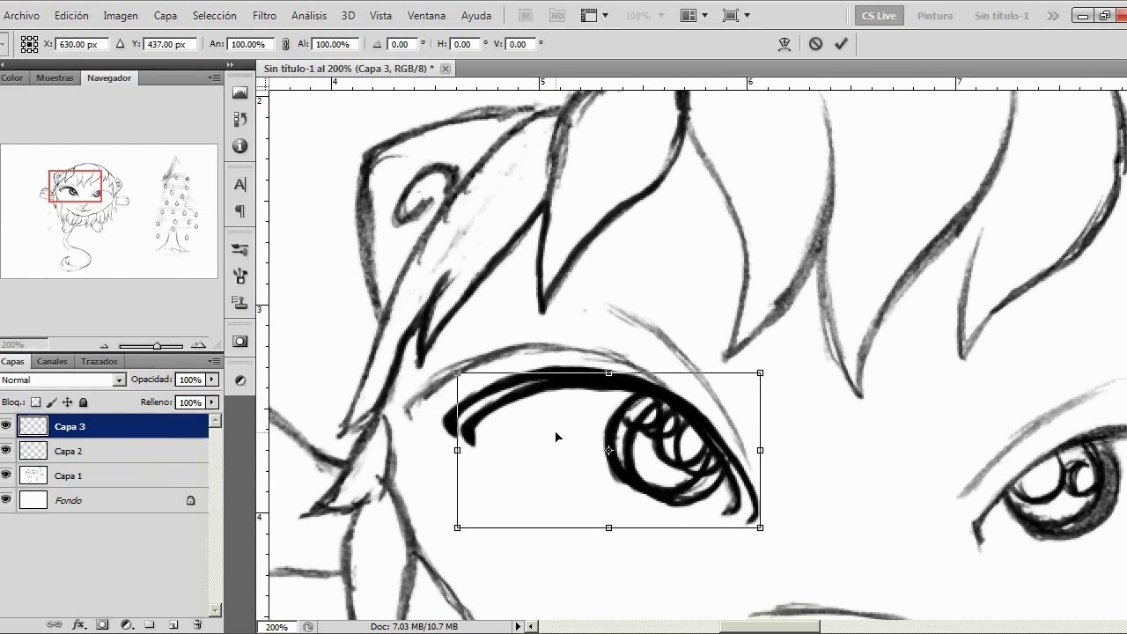
drag(616, 452, 841, 538)
click(53, 16)
mouse_move(254, 328)
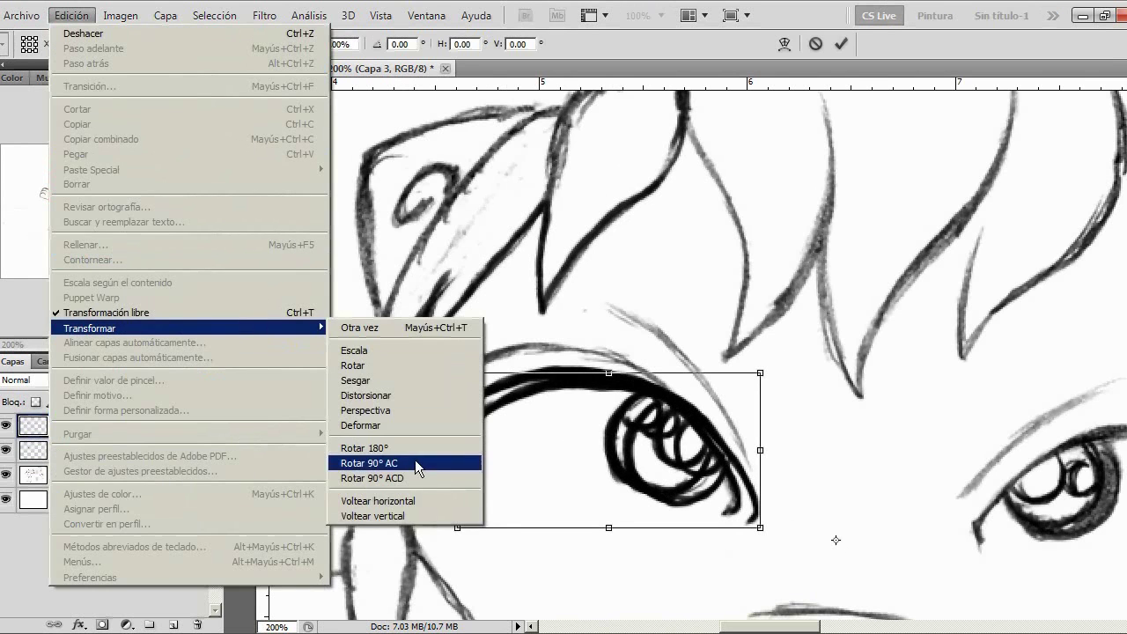
click(421, 499)
scroll(836, 540, right, 4)
drag(609, 504, 671, 525)
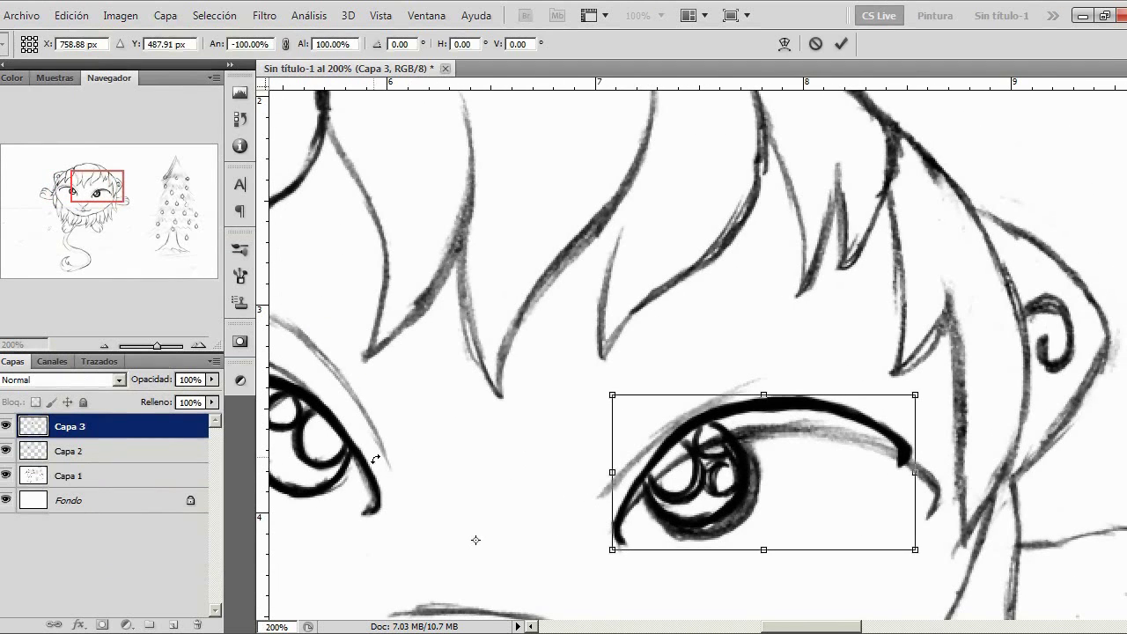
key(Return)
click(8, 474)
click(105, 345)
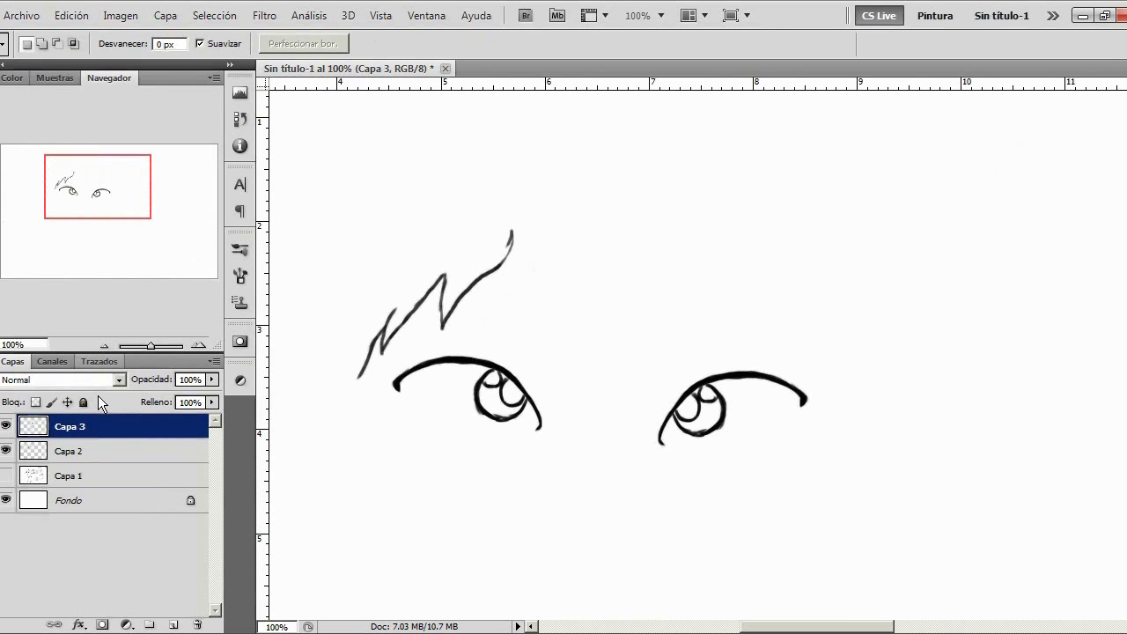
Show the Capa 1 sketch and ink the triangular nose outline on Capa 3 with the 4 px brush
click(7, 475)
drag(130, 158, 104, 206)
key(b)
click(199, 345)
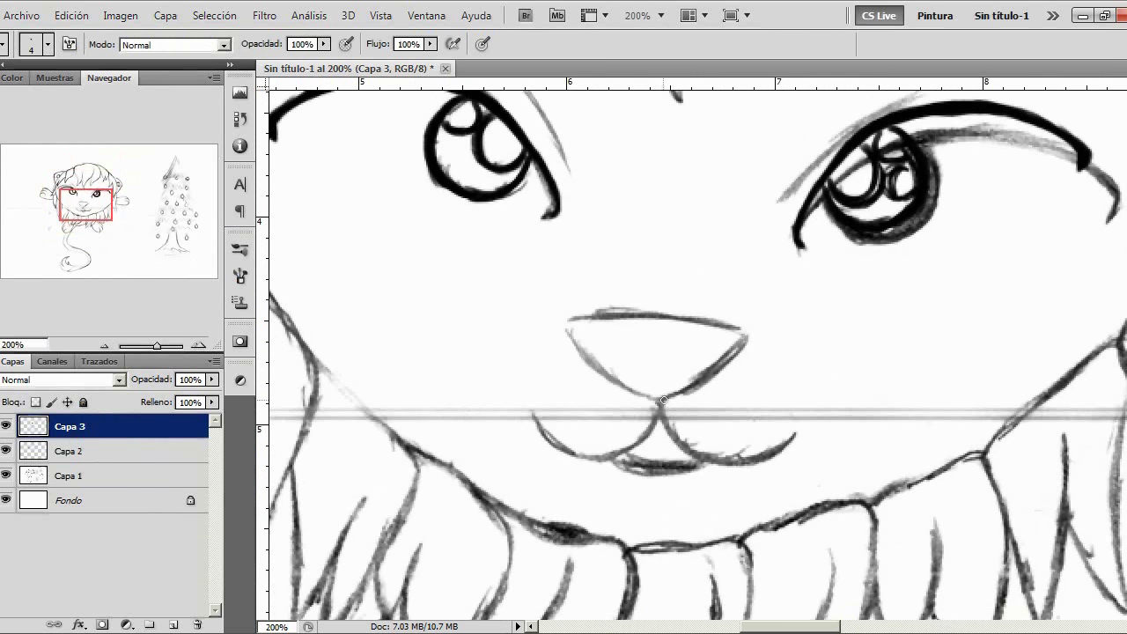
mouse_move(700, 383)
mouse_down()
mouse_move(674, 396)
mouse_move(748, 336)
mouse_up()
drag(666, 400, 609, 377)
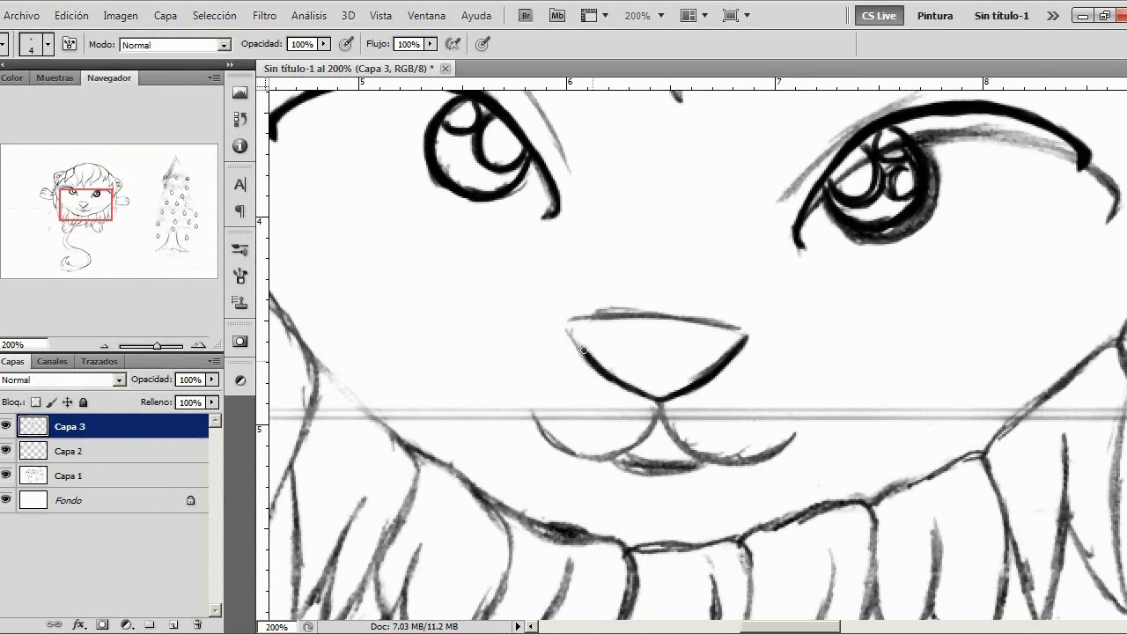
mouse_move(577, 328)
mouse_down()
mouse_move(592, 313)
mouse_move(642, 314)
mouse_move(743, 336)
mouse_move(661, 398)
mouse_move(604, 371)
mouse_up()
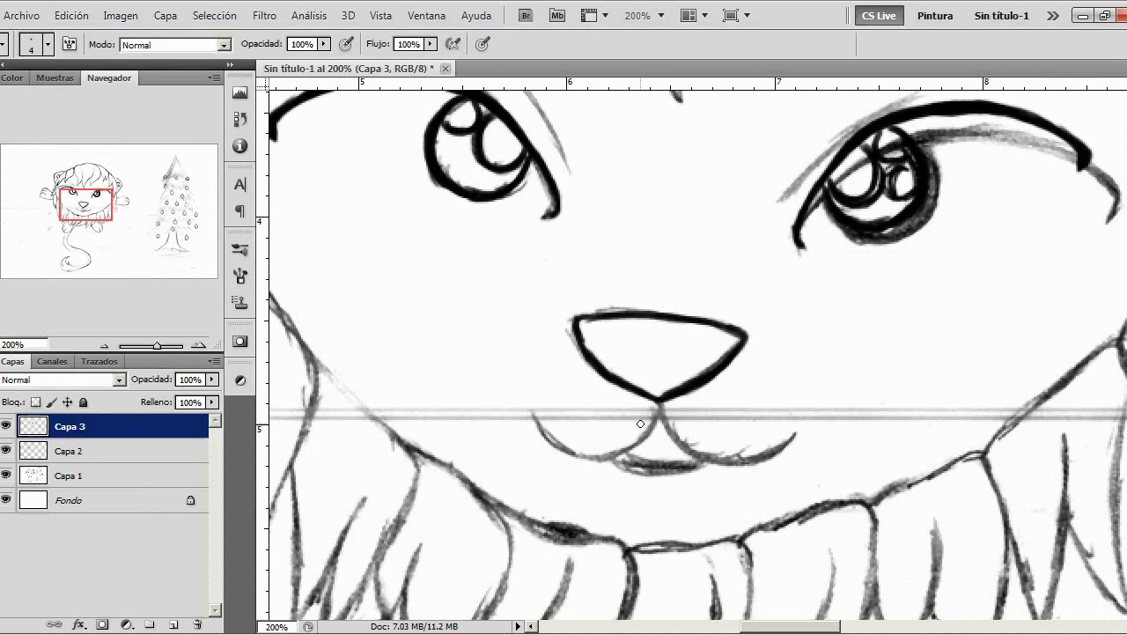
Ink both curves of the mouth below the nose and the short lower lip between them
mouse_move(655, 429)
mouse_down()
mouse_move(636, 451)
mouse_move(599, 456)
mouse_move(560, 444)
mouse_move(533, 414)
mouse_up()
mouse_move(658, 410)
mouse_down()
mouse_move(718, 463)
mouse_move(756, 459)
mouse_move(791, 424)
mouse_up()
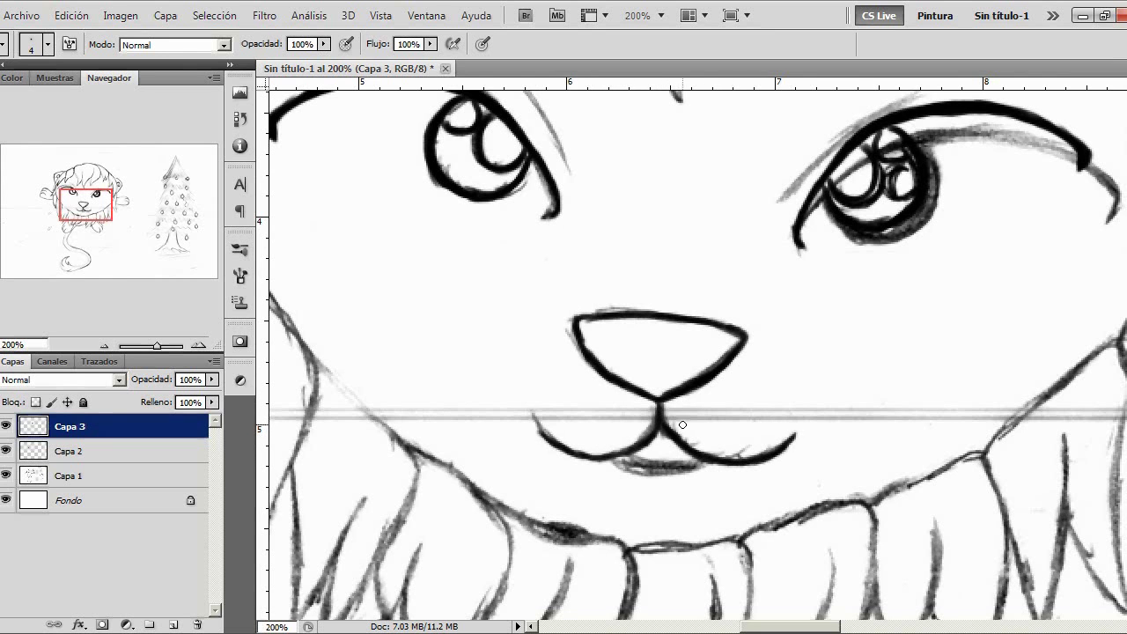
mouse_move(644, 459)
mouse_down()
mouse_move(693, 456)
mouse_move(641, 469)
mouse_move(696, 461)
mouse_up()
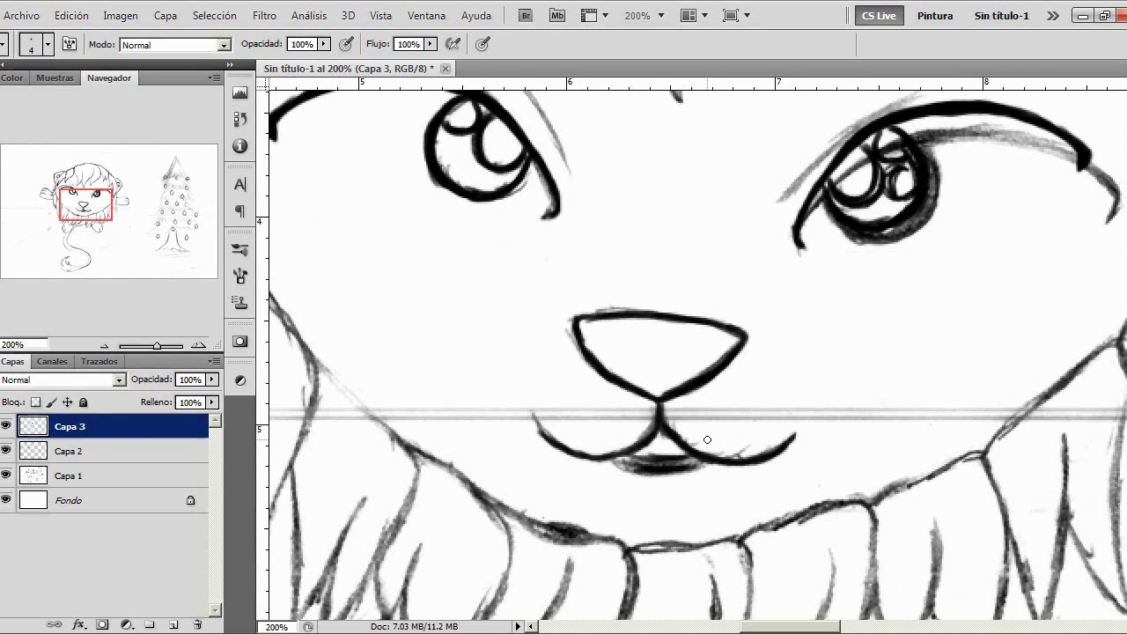
Rotate the canvas and ink the crease line above the left-hand eyelid near the inner corner
drag(101, 208, 90, 198)
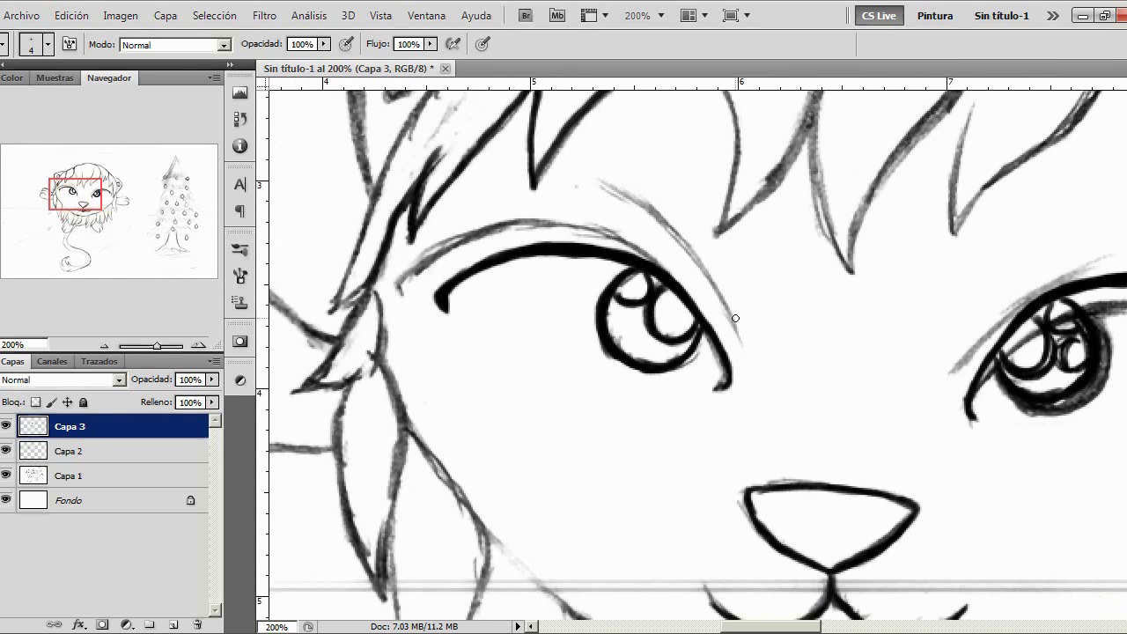
key(r)
drag(638, 239, 599, 409)
drag(689, 322, 586, 376)
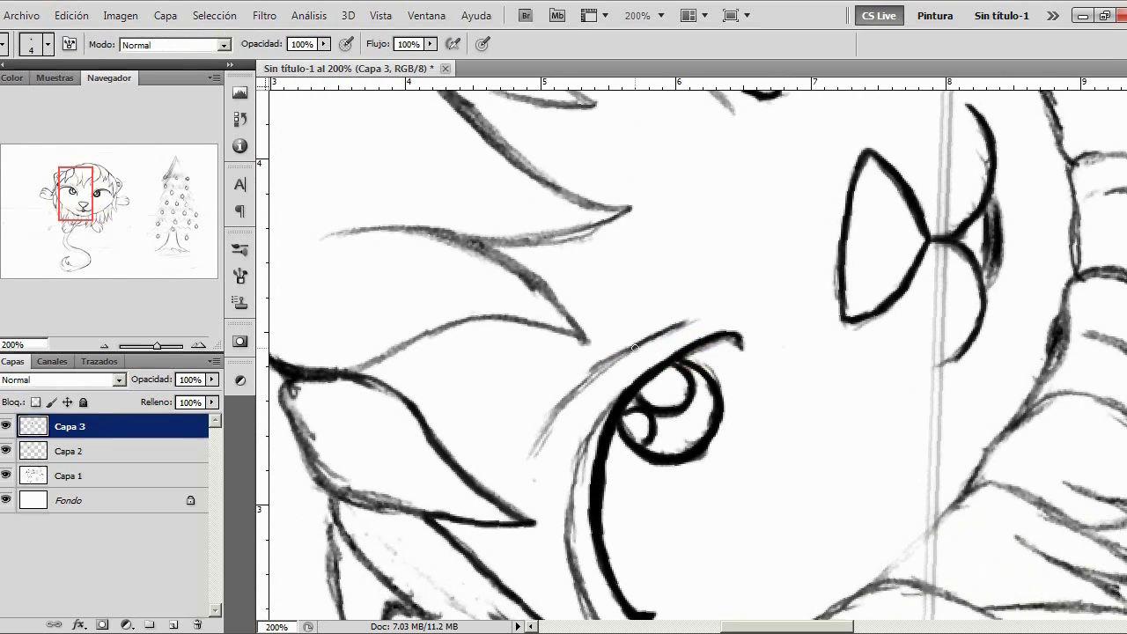
mouse_move(659, 332)
mouse_down()
mouse_move(631, 349)
mouse_move(683, 323)
mouse_move(590, 377)
mouse_move(597, 372)
mouse_move(530, 453)
mouse_move(627, 353)
mouse_up()
key(e)
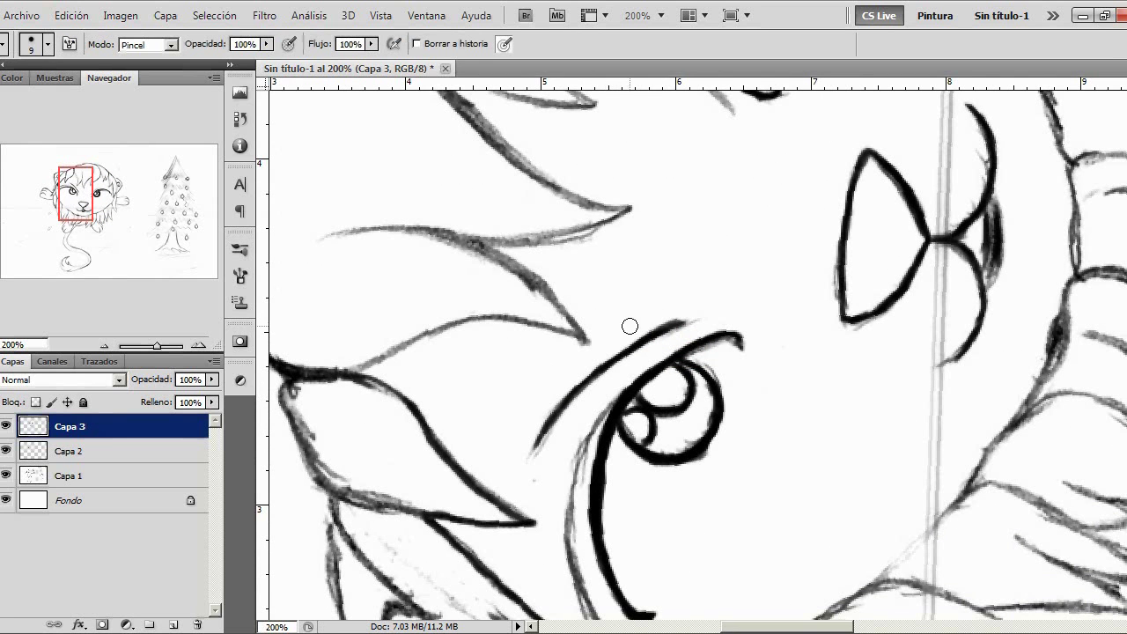
Rotate the canvas to suit the right-hand eye, ink the crease line above its eyelid, and return the canvas upright
key(space)
mouse_move(555, 379)
mouse_down()
mouse_move(596, 344)
mouse_move(546, 402)
mouse_move(510, 408)
mouse_move(614, 323)
mouse_move(707, 367)
mouse_move(639, 305)
mouse_move(604, 342)
mouse_move(566, 338)
mouse_move(548, 351)
mouse_up()
key(r)
key(space)
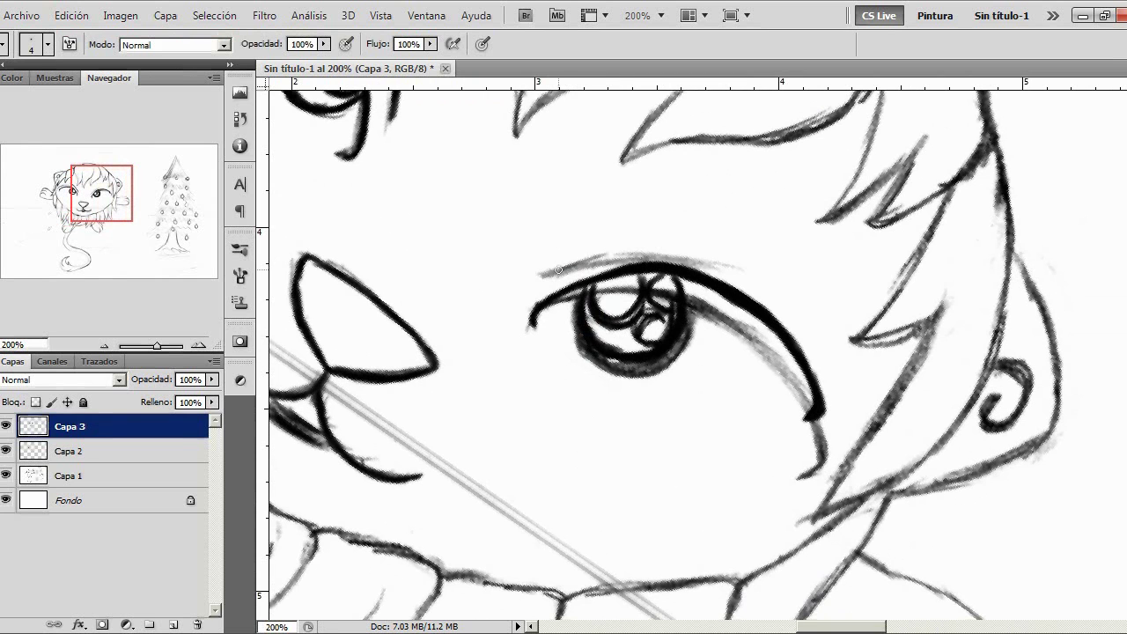
mouse_move(583, 261)
mouse_down()
mouse_move(680, 246)
mouse_move(643, 248)
mouse_move(741, 270)
mouse_move(776, 292)
mouse_up()
key(r)
drag(450, 385, 438, 443)
key(b)
Examine the inked eyes, nose and mouth over the sketch at different zoom levels
click(105, 345)
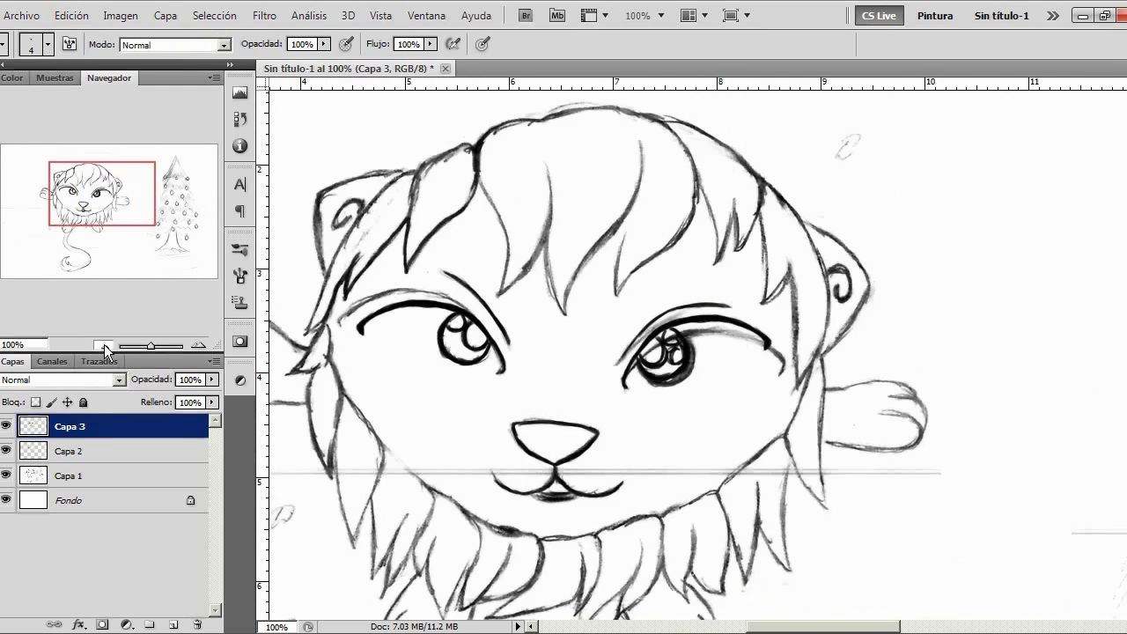
click(105, 346)
click(105, 345)
click(105, 345)
click(195, 344)
click(196, 345)
click(196, 347)
drag(101, 230, 98, 221)
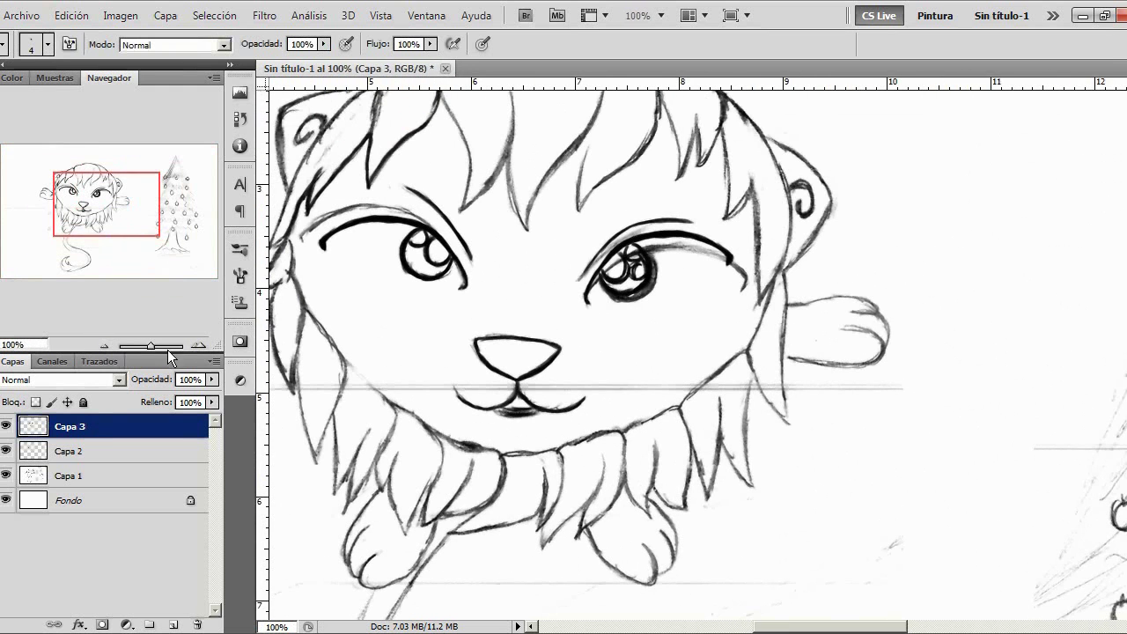
Hide Capa 1, erase the outer part of the right-hand eye's crease line, and redraw it rising outward away from the eyelid
click(6, 476)
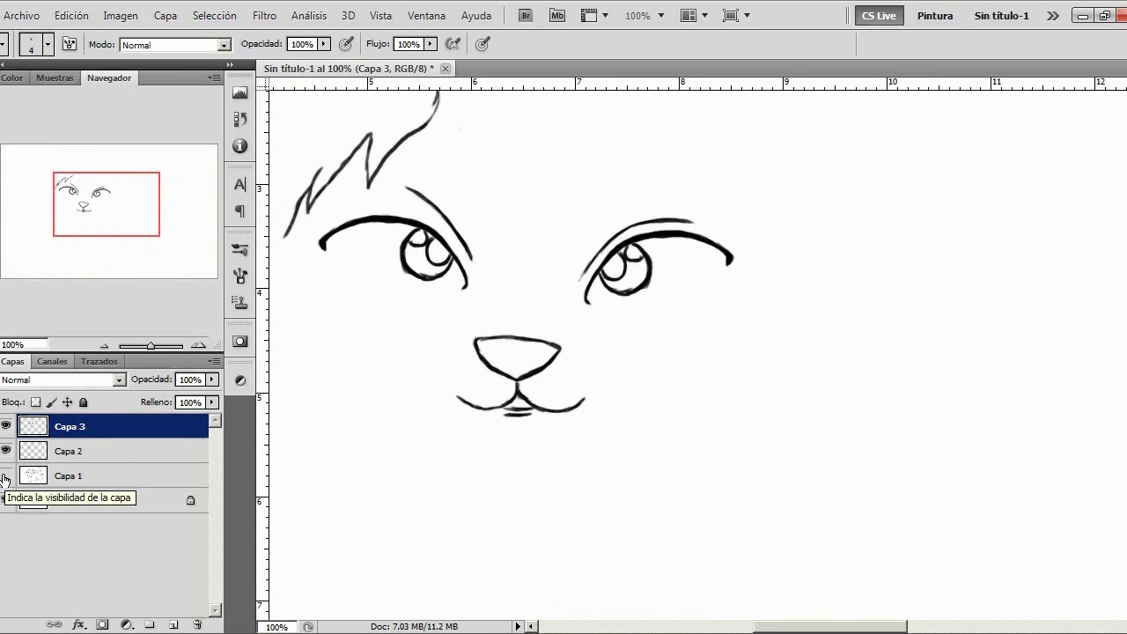
click(0, 297)
drag(697, 220, 646, 220)
key(b)
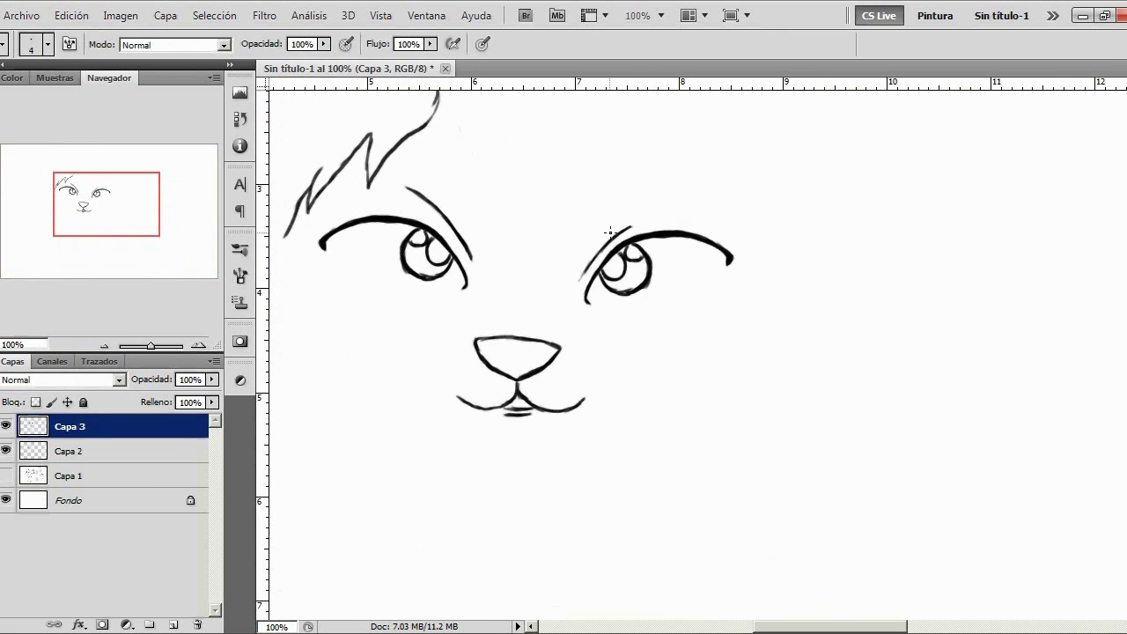
drag(626, 230, 682, 206)
key(e)
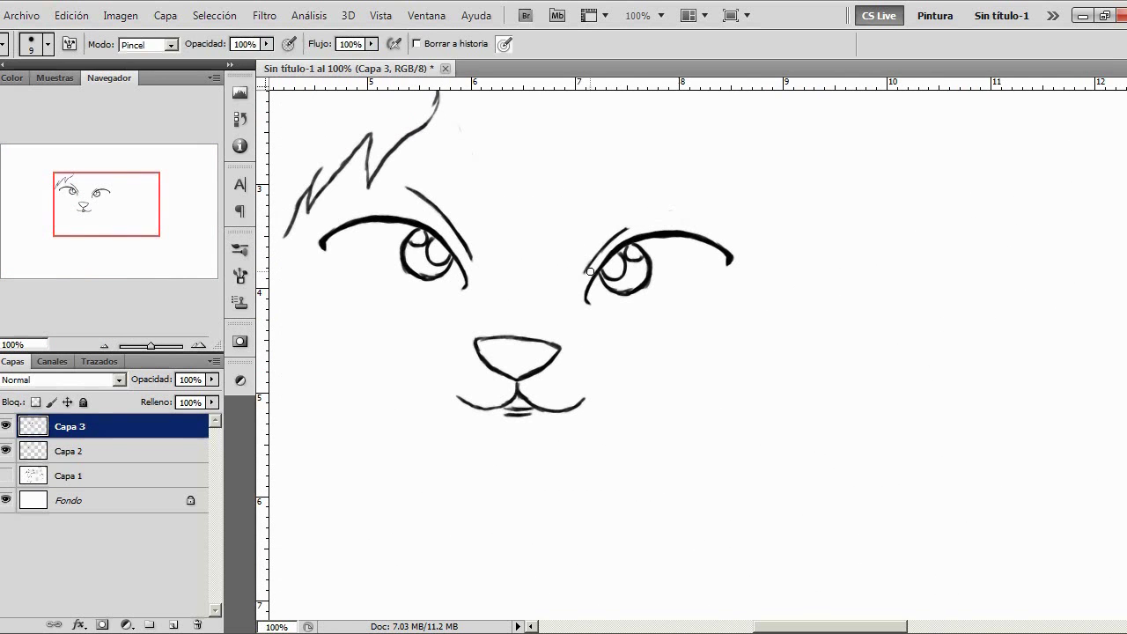
key(b)
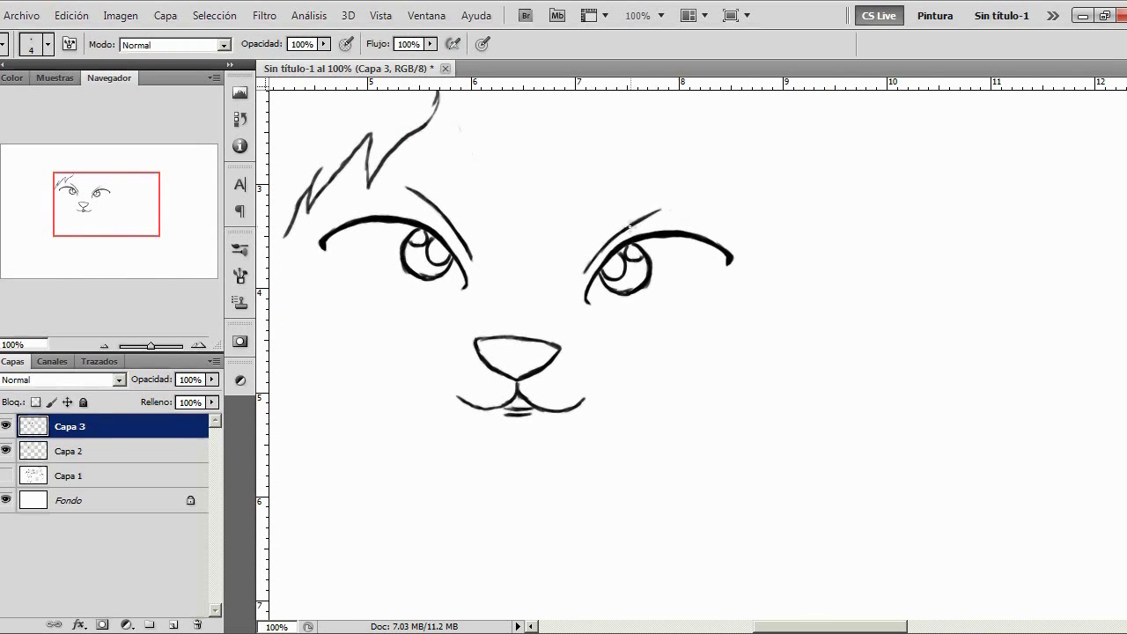
Merge Capa 3 down into Capa 2 and leave the Capa 1 sketch visible
drag(68, 220, 50, 220)
click(6, 476)
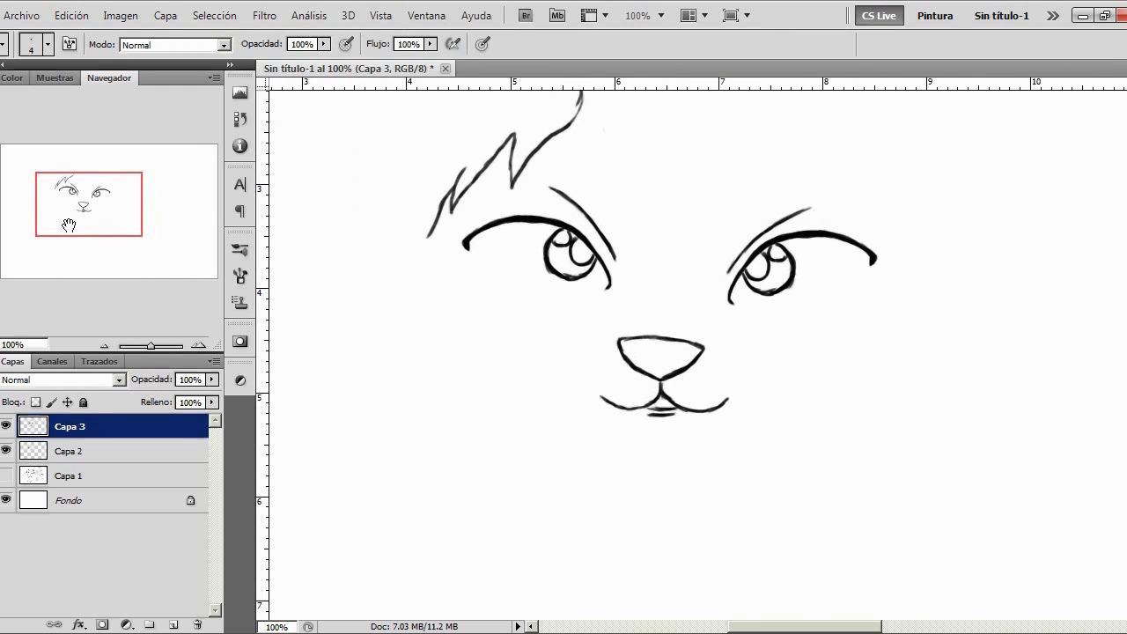
click(6, 475)
click(6, 451)
click(7, 451)
key(ctrl+e)
click(6, 451)
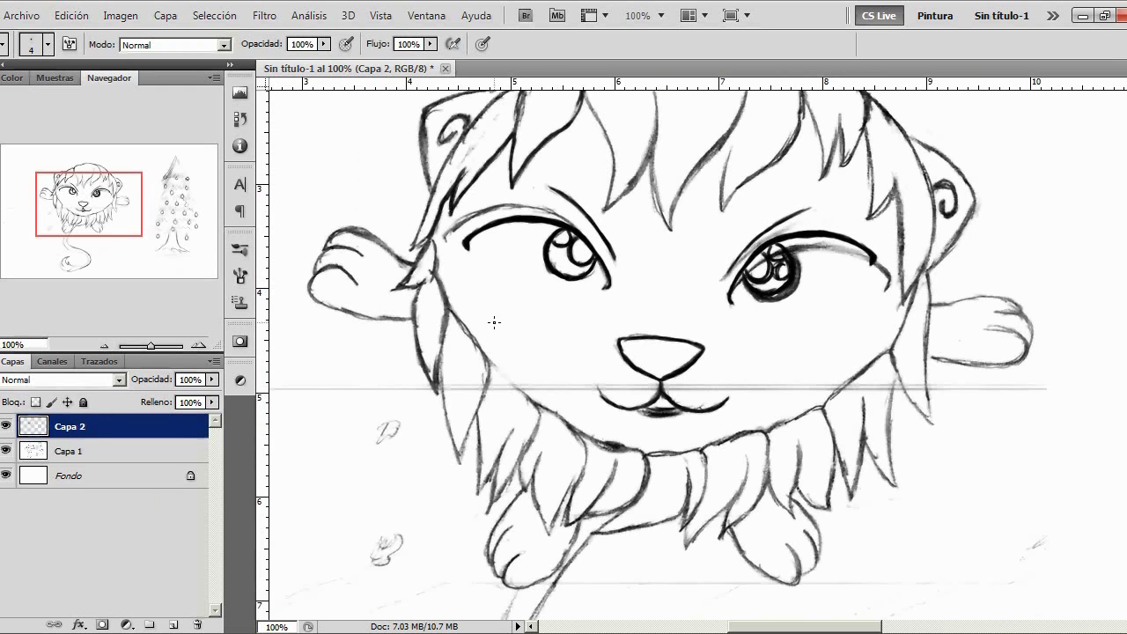
Ink the pointed mane locks along the lower left-hand cheek on Capa 2
click(200, 346)
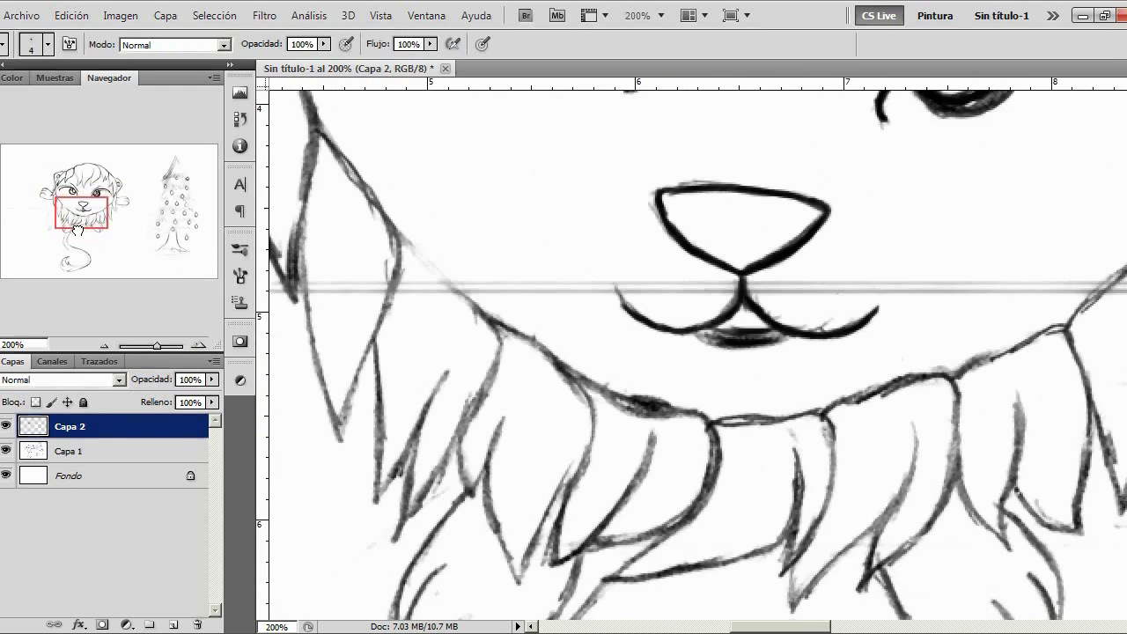
mouse_move(522, 299)
mouse_down()
mouse_move(521, 345)
mouse_move(525, 314)
mouse_move(522, 328)
mouse_move(513, 314)
mouse_move(520, 342)
mouse_move(421, 497)
mouse_move(432, 399)
mouse_move(427, 487)
mouse_move(461, 356)
mouse_move(405, 452)
mouse_move(405, 297)
mouse_up()
mouse_move(431, 196)
mouse_down()
mouse_move(367, 393)
mouse_move(370, 344)
mouse_move(367, 388)
mouse_move(342, 325)
mouse_move(340, 227)
mouse_move(340, 294)
mouse_move(329, 240)
mouse_move(339, 136)
mouse_up()
Ink the outer left-hand cheek lock, the tuft beside the paw, and the long hair strand running up across the ear
drag(101, 212, 90, 199)
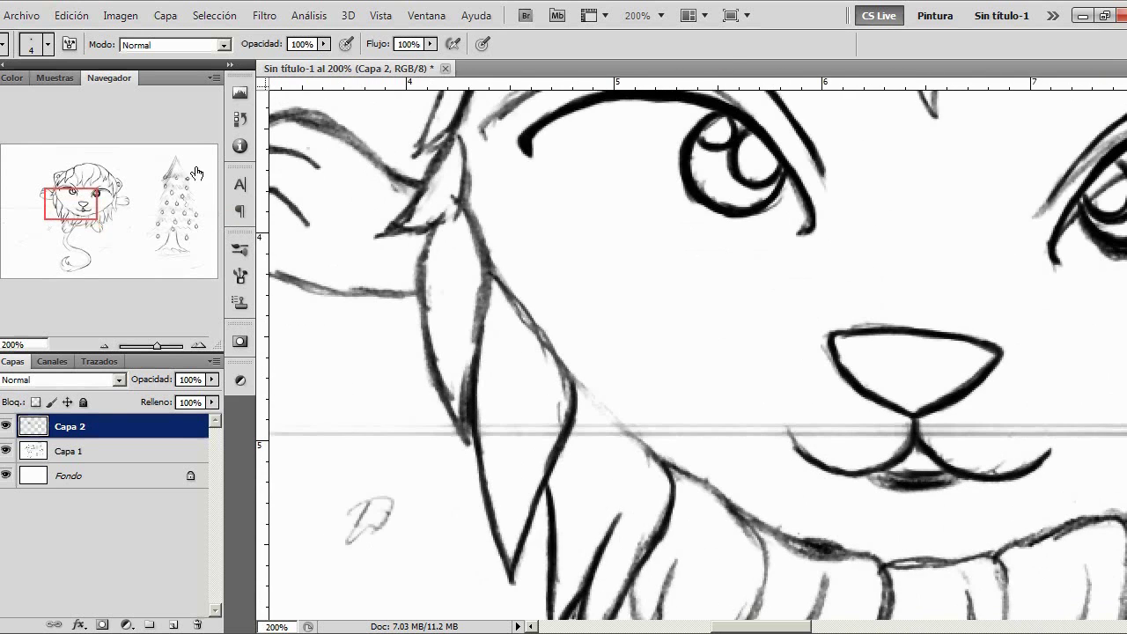
mouse_move(470, 439)
mouse_down()
mouse_move(423, 322)
mouse_move(444, 399)
mouse_move(432, 365)
mouse_move(429, 247)
mouse_move(421, 270)
mouse_move(439, 215)
mouse_move(433, 229)
mouse_move(391, 233)
mouse_move(433, 173)
mouse_move(522, 299)
mouse_up()
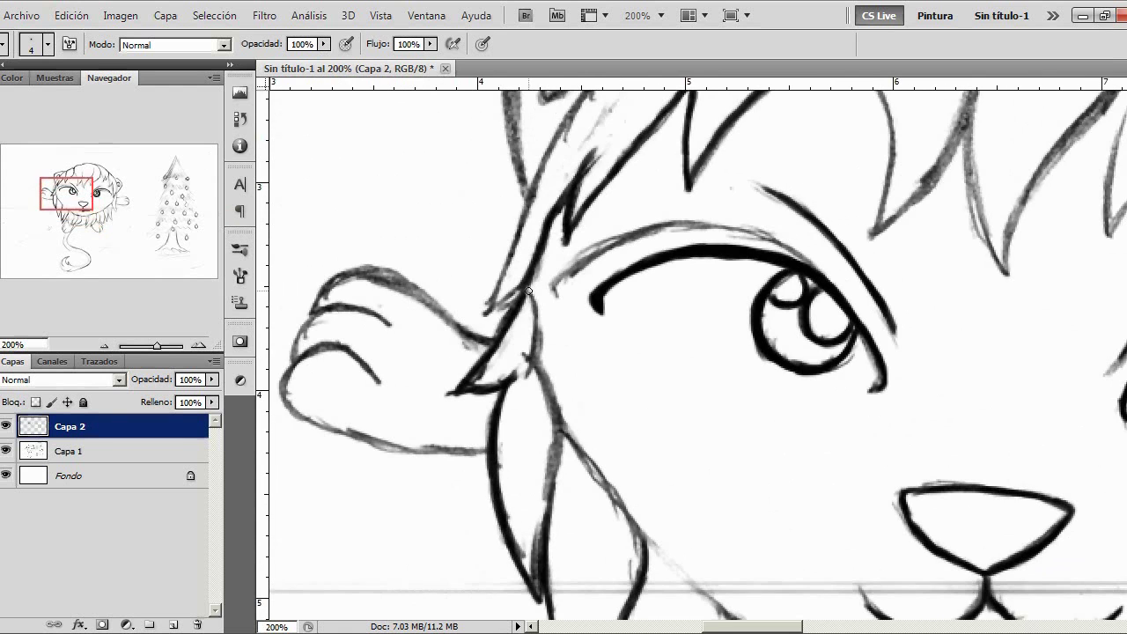
mouse_move(343, 200)
mouse_down()
mouse_move(313, 339)
mouse_move(314, 329)
mouse_up()
mouse_move(466, 420)
mouse_down()
mouse_move(521, 280)
mouse_move(563, 214)
mouse_move(673, 119)
mouse_up()
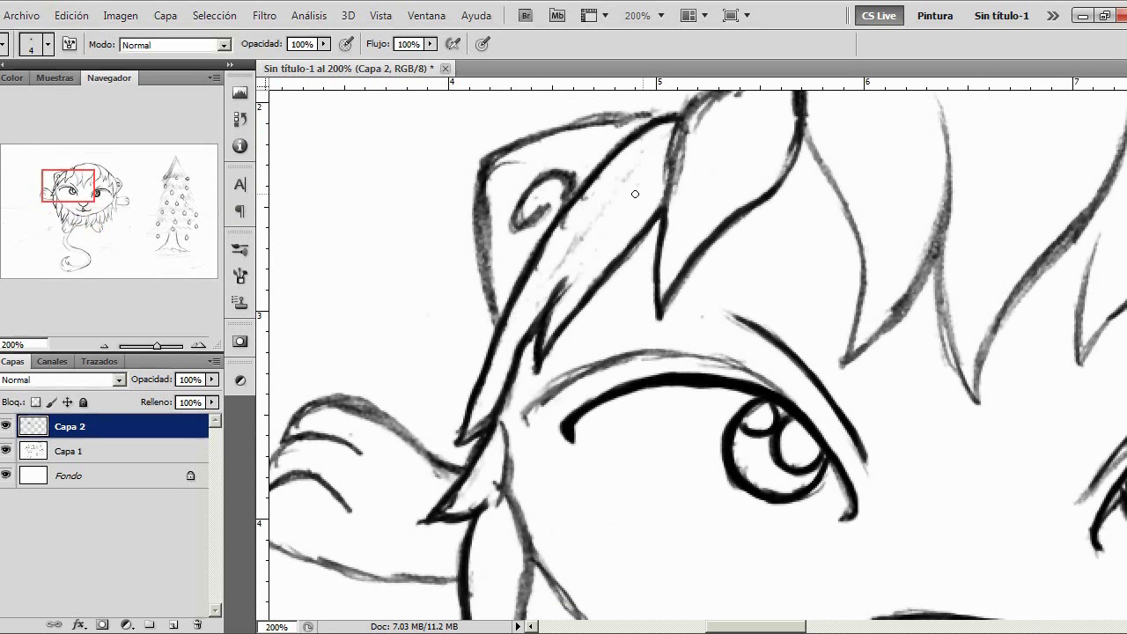
Ink the mane locks below the face, from the left-hand cheek to the long lock under the chin
drag(79, 195, 87, 223)
drag(545, 412, 559, 467)
drag(559, 467, 588, 394)
mouse_move(574, 435)
mouse_down()
mouse_move(604, 552)
mouse_move(652, 449)
mouse_move(628, 503)
mouse_move(665, 448)
mouse_move(679, 401)
mouse_move(662, 348)
mouse_up()
mouse_move(650, 477)
mouse_down()
mouse_move(645, 533)
mouse_move(713, 474)
mouse_move(746, 405)
mouse_up()
mouse_move(699, 490)
mouse_down()
mouse_move(687, 519)
mouse_move(745, 496)
mouse_move(790, 422)
mouse_move(734, 503)
mouse_move(789, 459)
mouse_move(798, 415)
mouse_up()
mouse_move(778, 477)
mouse_down()
mouse_move(704, 546)
mouse_move(814, 530)
mouse_move(853, 495)
mouse_move(874, 448)
mouse_up()
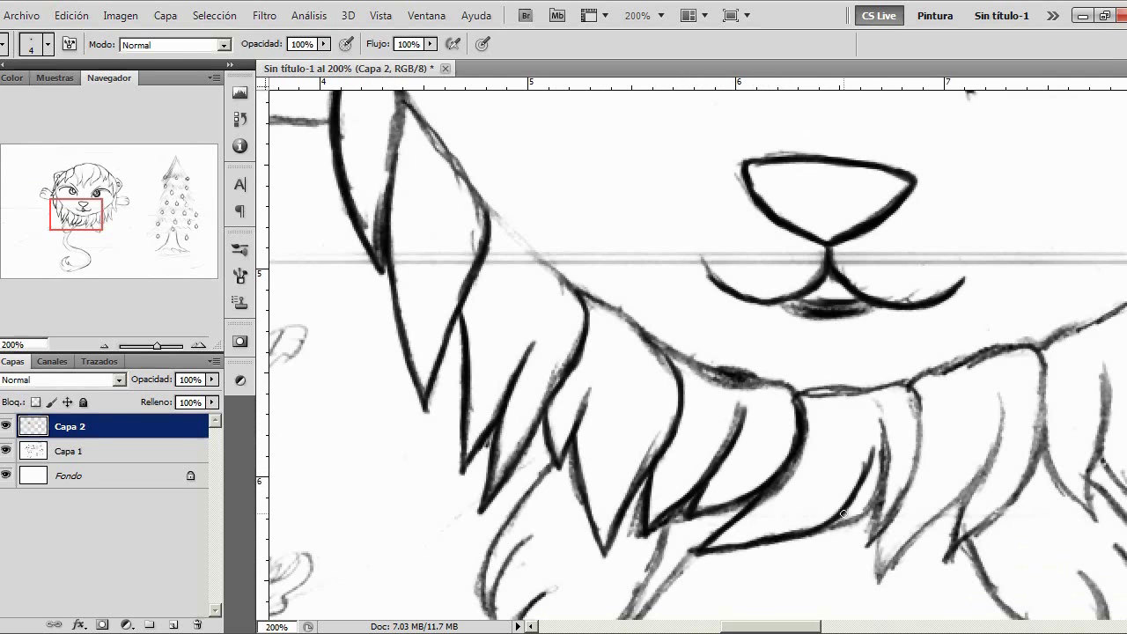
Ink the outline of the mane lock directly below the mouth, joining its pointed tip to the chin line
mouse_move(850, 498)
mouse_down()
mouse_move(868, 448)
mouse_move(865, 500)
mouse_move(843, 540)
mouse_move(857, 483)
mouse_move(844, 538)
mouse_move(863, 520)
mouse_move(847, 539)
mouse_move(889, 463)
mouse_move(896, 470)
mouse_move(892, 411)
mouse_move(902, 392)
mouse_move(900, 409)
mouse_move(881, 389)
mouse_move(842, 389)
mouse_up()
key(e)
key(b)
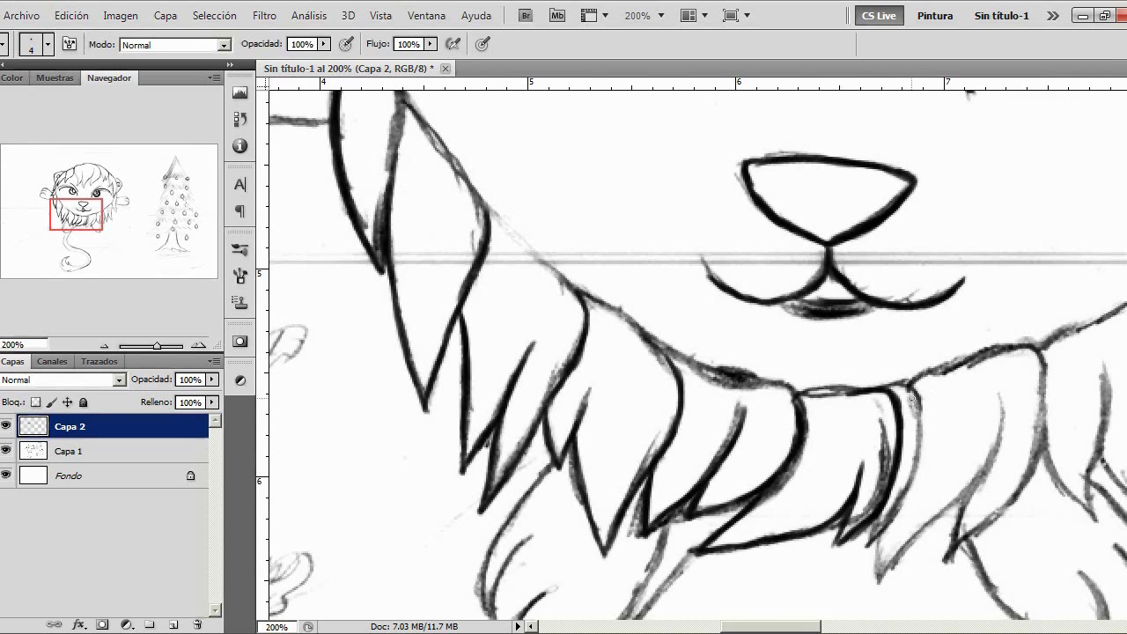
Ink the pointed mane locks just to the right of the chin lock and tidy their overlapping tips
mouse_move(878, 551)
mouse_down()
mouse_move(907, 495)
mouse_move(907, 546)
mouse_move(880, 582)
mouse_move(986, 464)
mouse_move(951, 556)
mouse_move(995, 517)
mouse_move(969, 544)
mouse_move(1041, 430)
mouse_up()
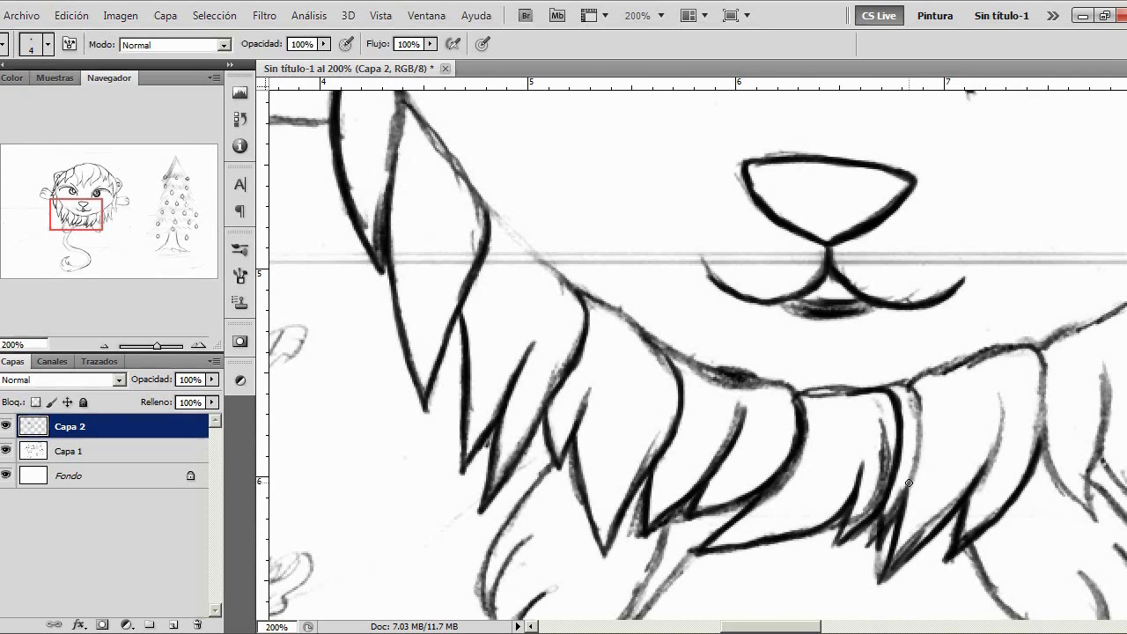
mouse_move(901, 513)
mouse_down()
mouse_move(921, 432)
mouse_move(916, 389)
mouse_move(913, 486)
mouse_move(912, 474)
mouse_up()
key(e)
key(b)
Ink the mane locks along the right-hand side below the face, up towards the right-hand cheek
scroll(663, 397, right, 11)
mouse_move(596, 443)
mouse_down()
mouse_move(619, 494)
mouse_move(648, 518)
mouse_move(659, 383)
mouse_up()
mouse_move(653, 455)
mouse_down()
mouse_move(683, 496)
mouse_move(714, 508)
mouse_move(722, 391)
mouse_move(712, 320)
mouse_move(759, 483)
mouse_move(787, 299)
mouse_up()
mouse_move(787, 362)
mouse_down()
mouse_move(851, 458)
mouse_move(836, 328)
mouse_move(856, 250)
mouse_up()
drag(116, 211, 129, 199)
mouse_move(627, 370)
mouse_down()
mouse_move(671, 483)
mouse_move(714, 530)
mouse_move(697, 445)
mouse_move(699, 239)
mouse_up()
Set the brush size to 3 px and ink the outline and toes of the left-hand lower paw
drag(124, 204, 88, 231)
mouse_move(502, 305)
mouse_down()
mouse_move(467, 349)
mouse_move(439, 412)
mouse_move(441, 446)
mouse_move(463, 365)
mouse_up()
key(e)
key(b)
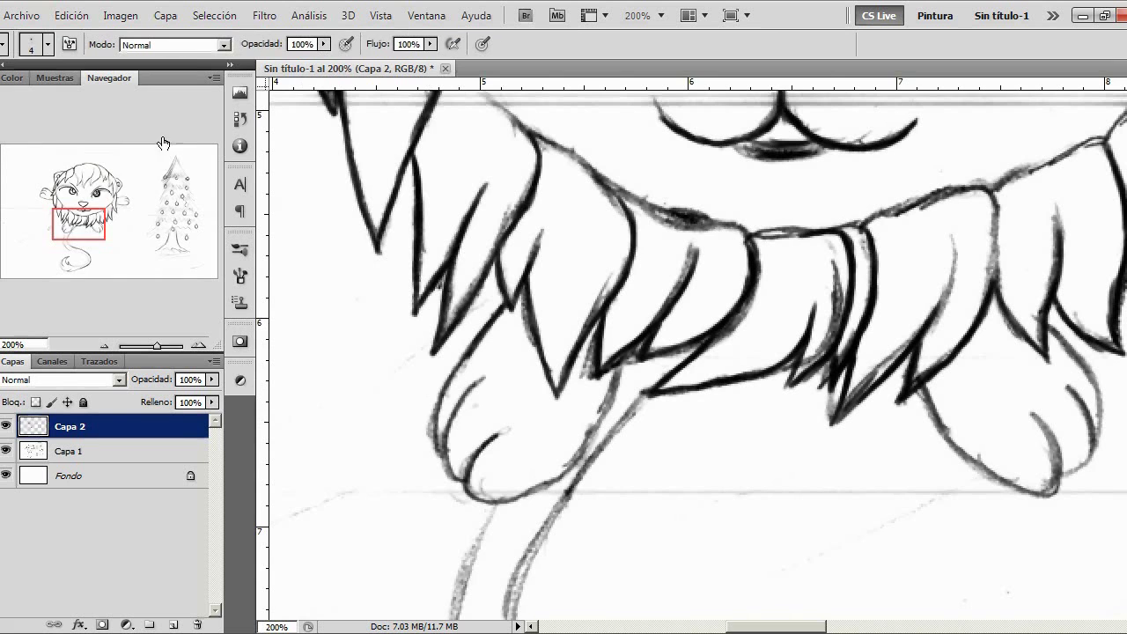
click(47, 44)
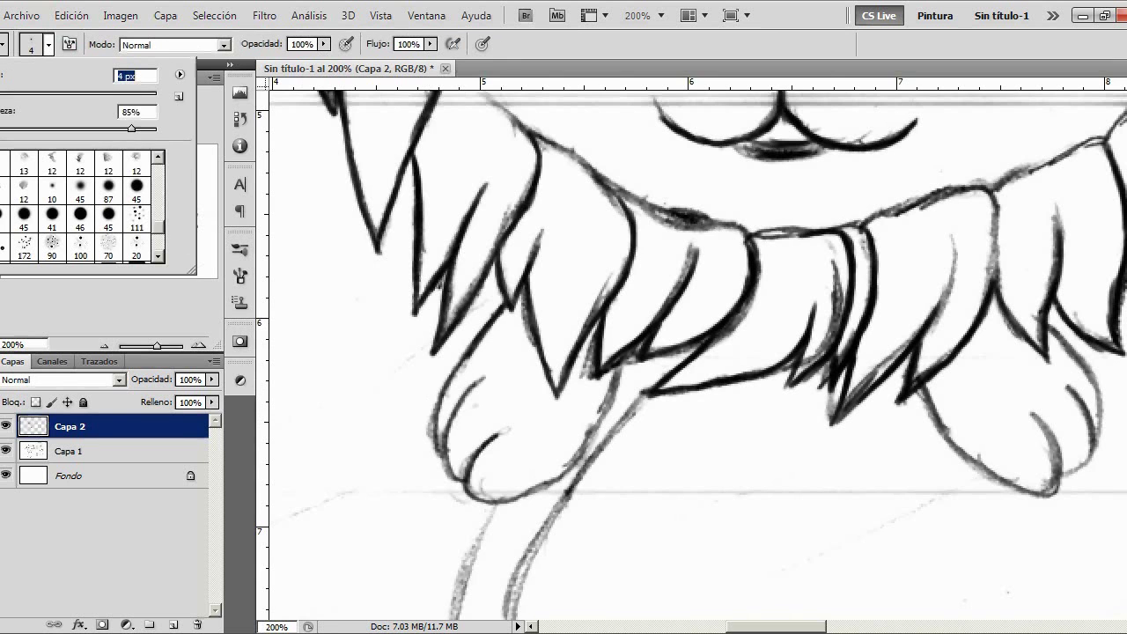
key(Return)
drag(478, 379, 484, 377)
mouse_move(439, 453)
mouse_down()
mouse_move(443, 388)
mouse_move(469, 350)
mouse_up()
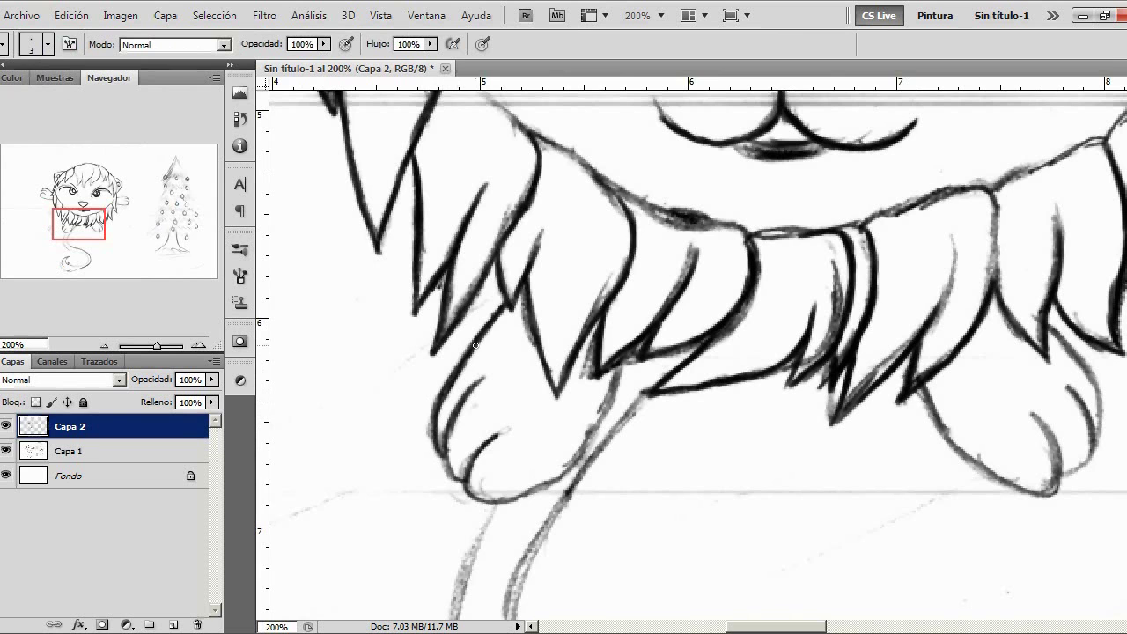
mouse_move(473, 500)
mouse_down()
mouse_move(573, 470)
mouse_move(613, 398)
mouse_up()
Ink the outline and toes of the right-hand lower paw, and set the eraser size to 6 px
drag(81, 224, 103, 230)
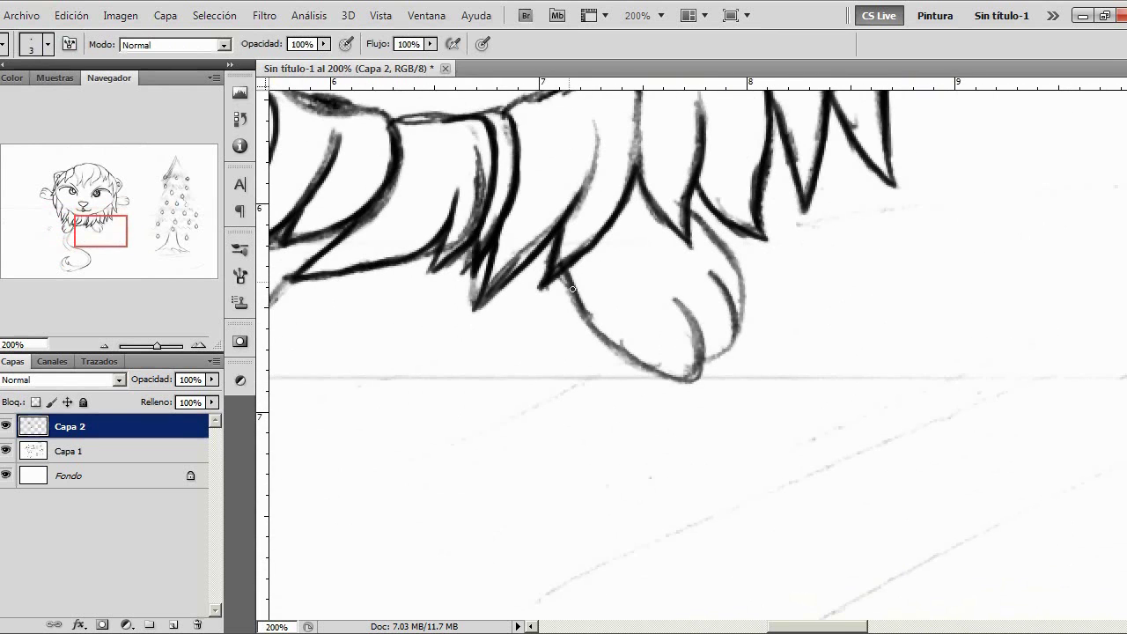
mouse_move(626, 342)
mouse_down()
mouse_move(695, 374)
mouse_move(675, 293)
mouse_move(693, 311)
mouse_up()
mouse_move(714, 359)
mouse_down()
mouse_move(744, 303)
mouse_move(717, 361)
mouse_up()
drag(745, 304, 720, 243)
drag(746, 322, 729, 247)
mouse_move(747, 291)
mouse_down()
mouse_move(695, 216)
mouse_move(747, 270)
mouse_up()
key(e)
click(48, 45)
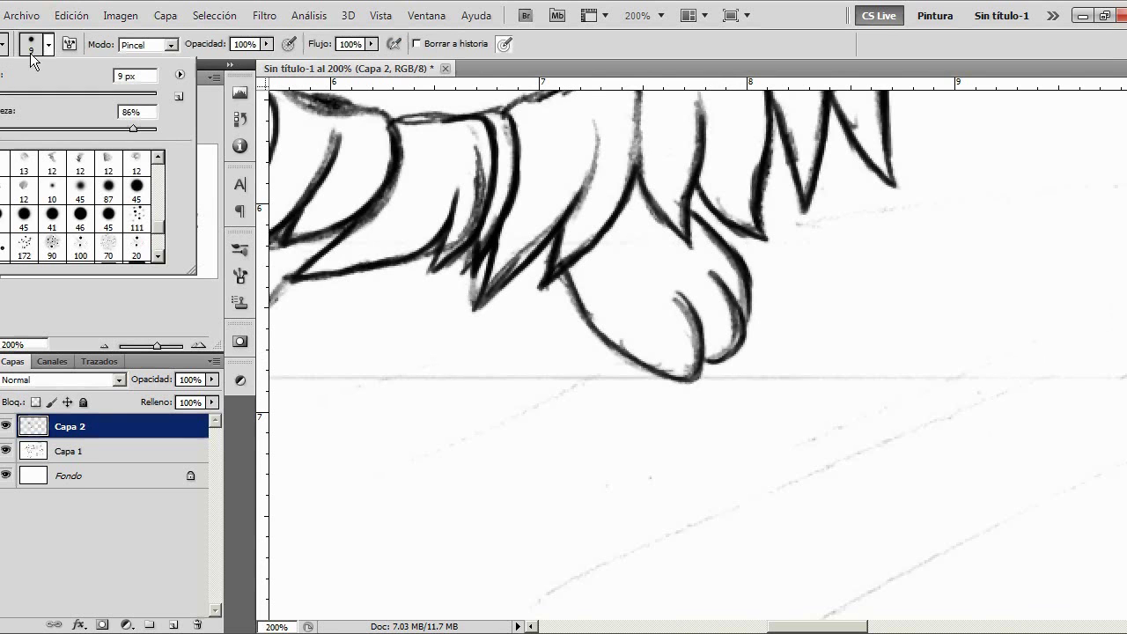
key(Return)
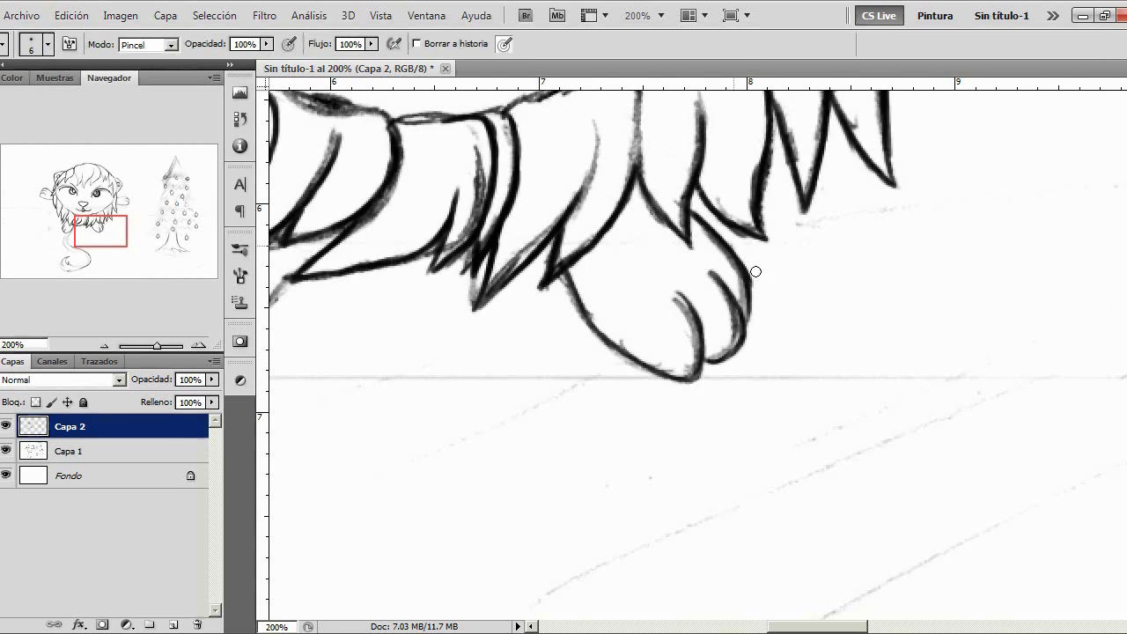
Ink both edges of the tail's upper stretch, from the left-hand lower paw and mane down to the first bend
mouse_move(100, 229)
mouse_down()
mouse_move(80, 244)
mouse_move(111, 230)
mouse_move(108, 194)
mouse_move(100, 247)
mouse_up()
click(99, 344)
click(6, 451)
click(6, 451)
click(198, 344)
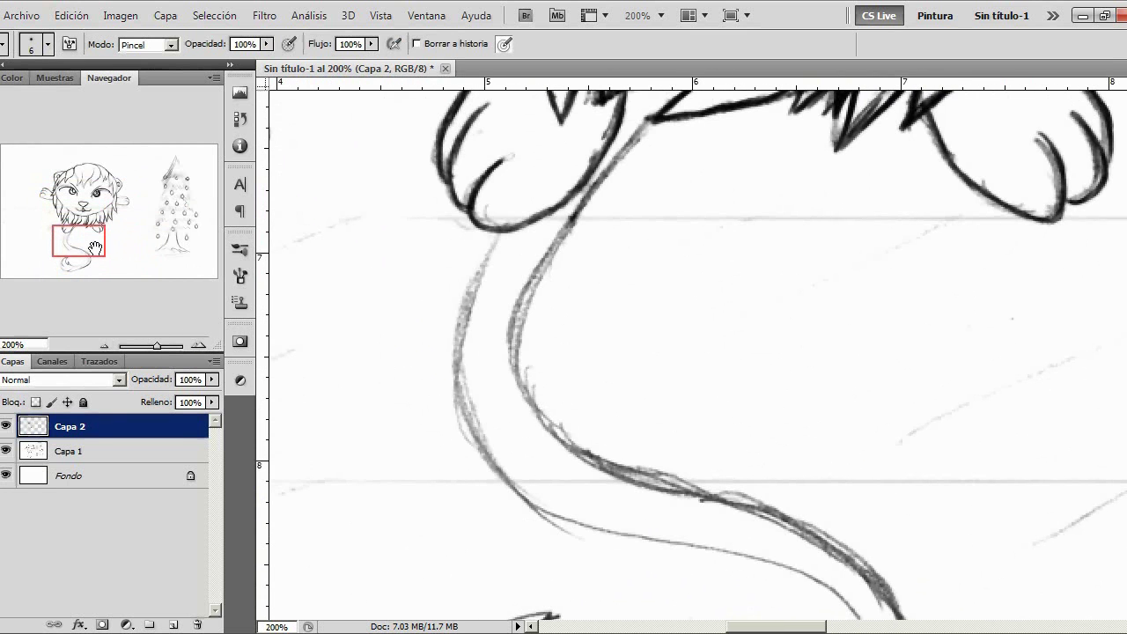
key(b)
drag(499, 230, 460, 324)
drag(481, 275, 460, 339)
drag(474, 293, 459, 353)
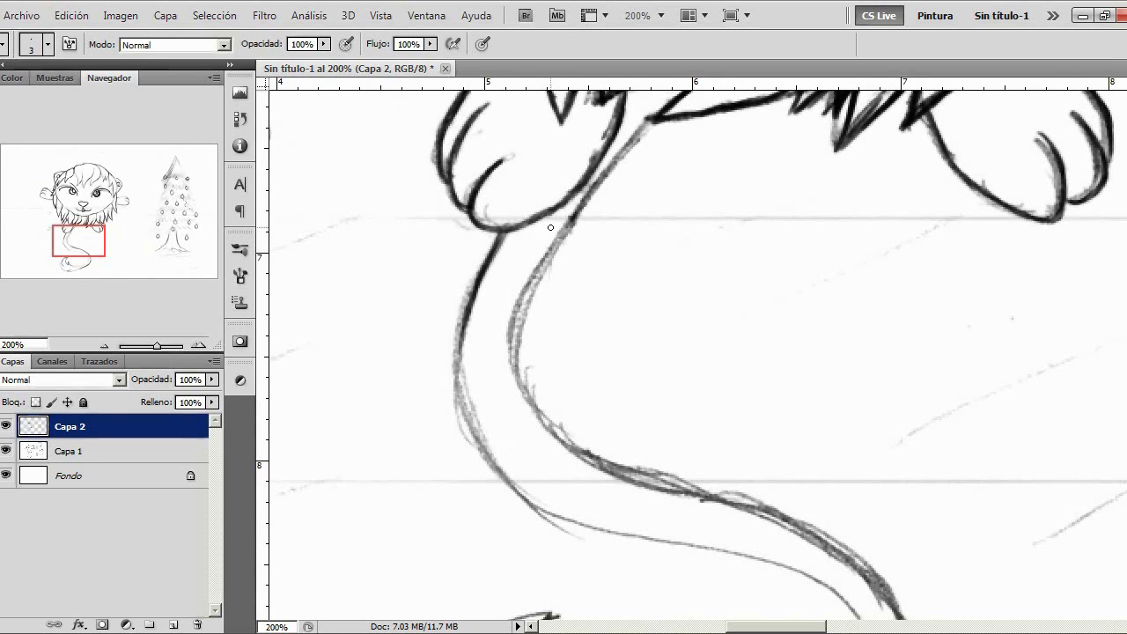
drag(647, 124, 518, 317)
mouse_move(527, 397)
mouse_down()
mouse_move(513, 349)
mouse_move(526, 287)
mouse_up()
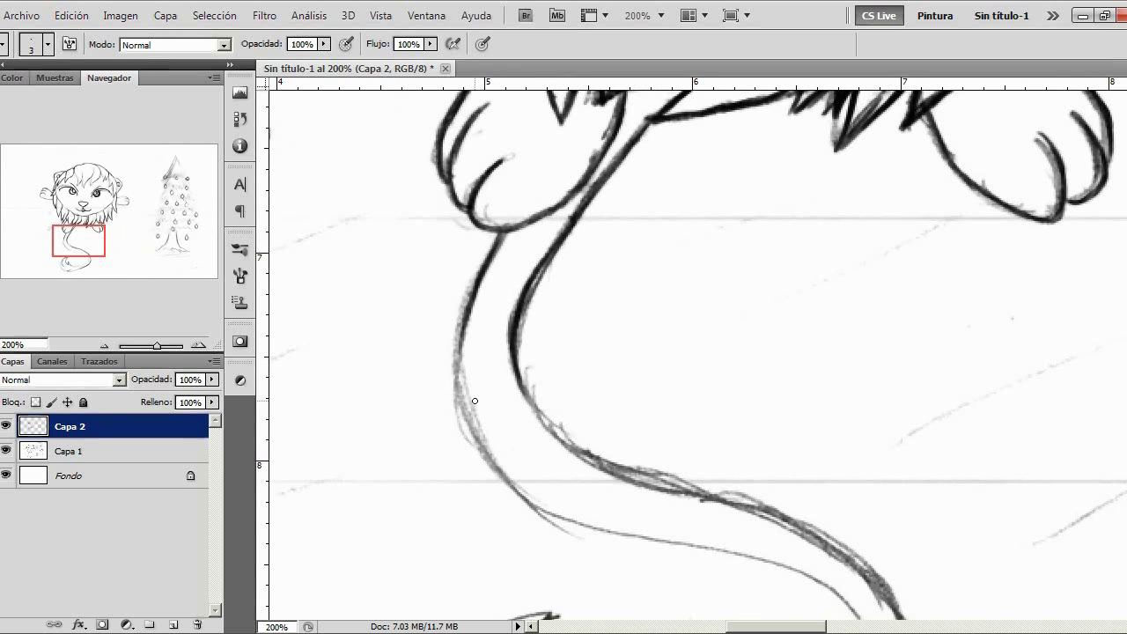
mouse_move(513, 486)
mouse_down()
mouse_move(463, 407)
mouse_move(467, 422)
mouse_move(459, 328)
mouse_up()
Ink both edges of the tail's middle stretch, working on a rotated canvas view
drag(93, 240, 101, 246)
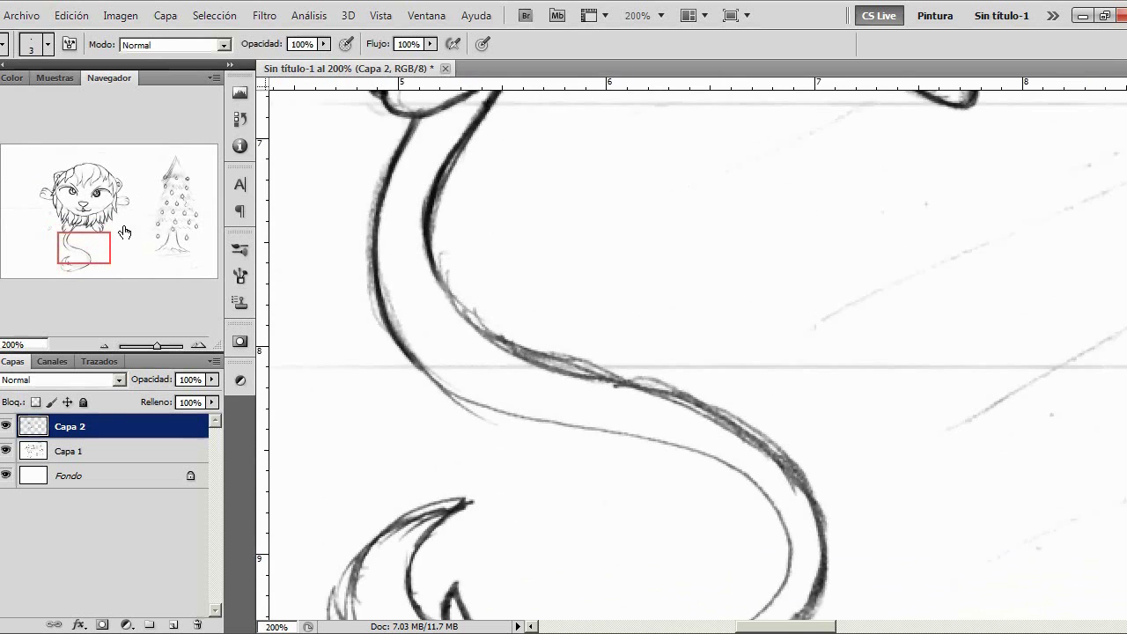
key(r)
drag(380, 331, 375, 470)
key(space)
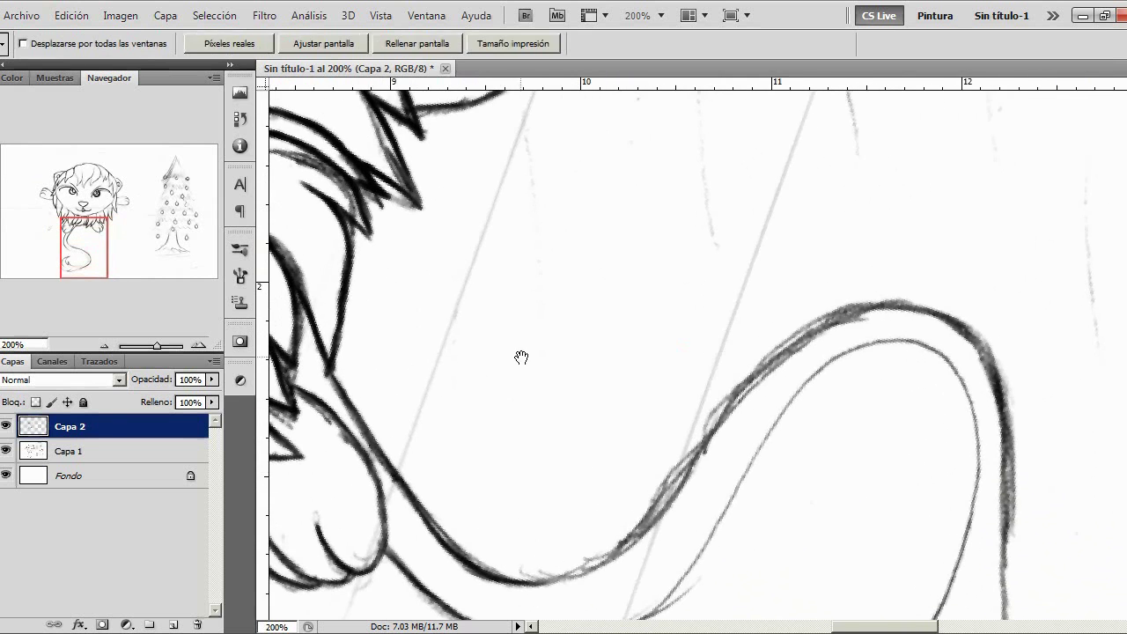
drag(548, 525, 519, 337)
key(b)
mouse_move(510, 388)
mouse_down()
mouse_move(628, 328)
mouse_move(612, 343)
mouse_move(649, 259)
mouse_up()
drag(633, 322, 729, 178)
mouse_move(673, 257)
mouse_down()
mouse_move(748, 162)
mouse_move(845, 112)
mouse_up()
mouse_move(574, 447)
mouse_down()
mouse_move(643, 396)
mouse_move(687, 316)
mouse_up()
mouse_move(662, 373)
mouse_down()
mouse_move(765, 211)
mouse_move(752, 225)
mouse_move(802, 168)
mouse_move(796, 175)
mouse_move(877, 145)
mouse_up()
Ink the pointed hair tuft at the end of the tail
key(space)
drag(810, 447, 684, 267)
mouse_move(793, 224)
mouse_down()
mouse_move(723, 266)
mouse_move(729, 286)
mouse_move(737, 277)
mouse_move(692, 296)
mouse_move(702, 310)
mouse_move(738, 293)
mouse_move(717, 313)
mouse_move(702, 301)
mouse_move(739, 317)
mouse_move(714, 290)
mouse_move(726, 281)
mouse_move(686, 288)
mouse_move(717, 311)
mouse_move(699, 341)
mouse_move(662, 339)
mouse_move(617, 269)
mouse_move(626, 289)
mouse_move(607, 276)
mouse_move(636, 382)
mouse_move(690, 405)
mouse_move(727, 396)
mouse_move(690, 408)
mouse_move(683, 397)
mouse_move(687, 431)
mouse_move(725, 438)
mouse_move(766, 411)
mouse_move(748, 436)
mouse_move(781, 415)
mouse_move(808, 371)
mouse_move(805, 390)
mouse_move(816, 365)
mouse_move(822, 393)
mouse_move(845, 318)
mouse_up()
key(e)
key(b)
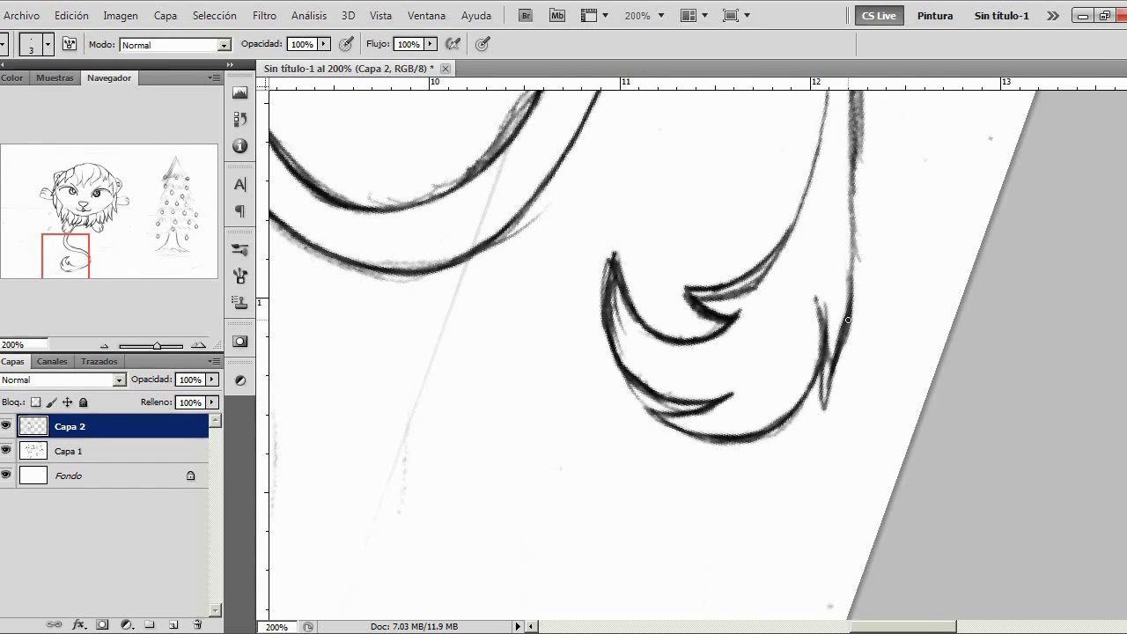
Ink the outer edge of the tail's large bend down to the tuft, erasing stray parts of the line
drag(83, 253, 92, 250)
mouse_move(797, 388)
mouse_down()
mouse_move(819, 299)
mouse_move(803, 377)
mouse_up()
key(e)
mouse_move(800, 332)
mouse_down()
mouse_move(807, 365)
mouse_move(818, 276)
mouse_move(818, 302)
mouse_move(813, 179)
mouse_move(815, 216)
mouse_move(766, 153)
mouse_up()
key(b)
mouse_move(846, 470)
mouse_down()
mouse_move(853, 300)
mouse_move(828, 163)
mouse_up()
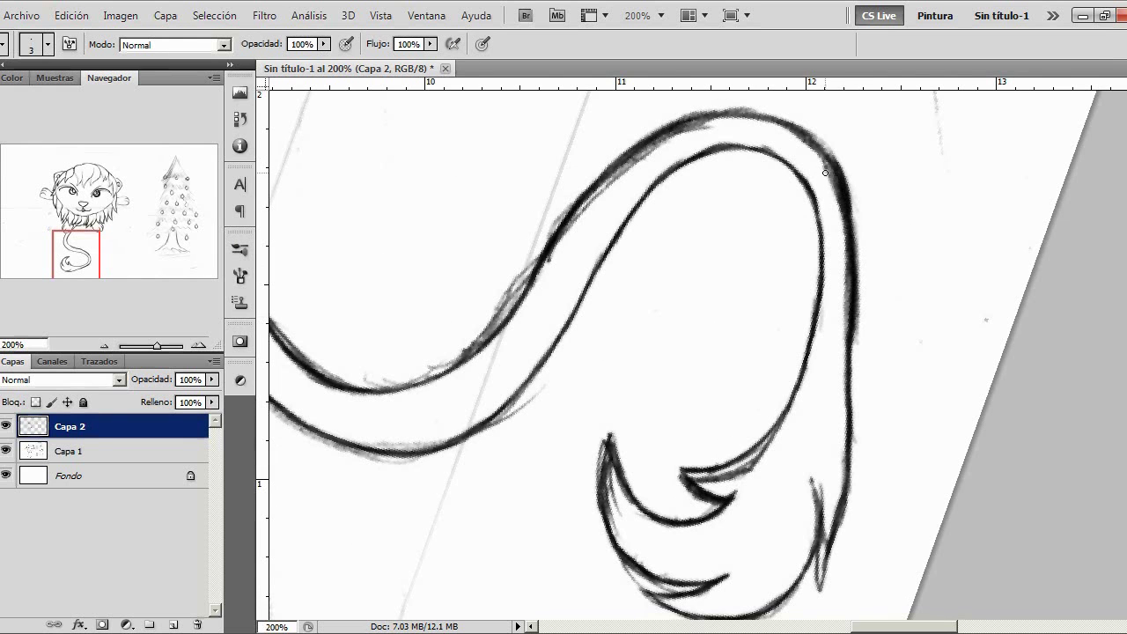
key(space)
mouse_move(675, 242)
mouse_down()
mouse_move(599, 292)
mouse_move(514, 292)
mouse_up()
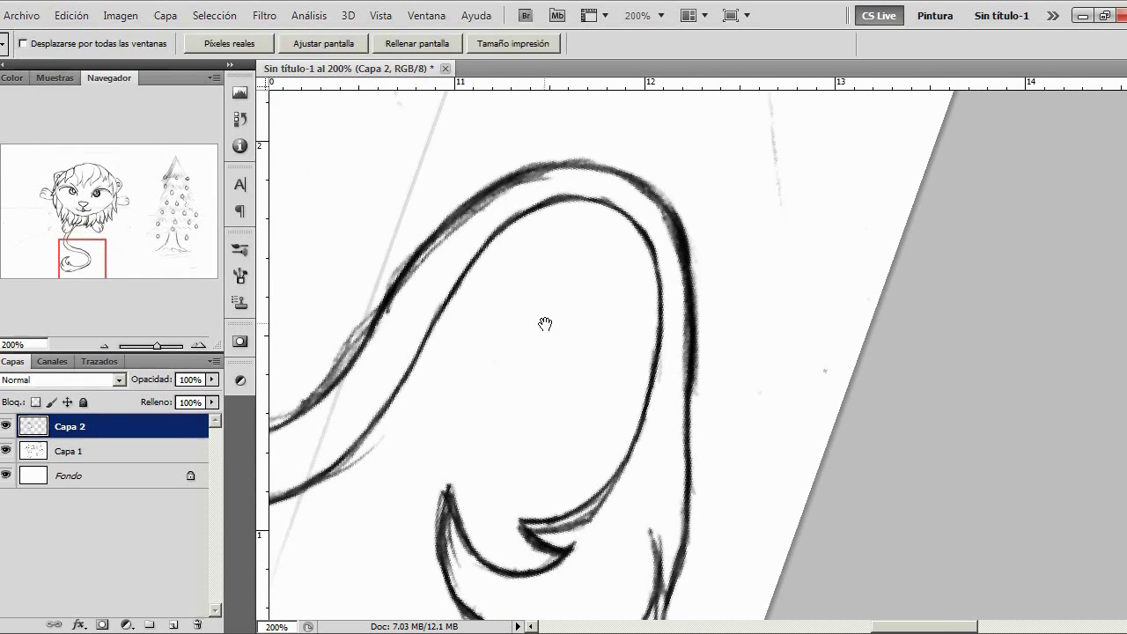
mouse_move(571, 163)
mouse_down()
mouse_move(537, 169)
mouse_move(627, 176)
mouse_move(647, 166)
mouse_move(627, 177)
mouse_move(665, 205)
mouse_move(585, 160)
mouse_move(599, 168)
mouse_move(575, 159)
mouse_move(520, 172)
mouse_up()
key(e)
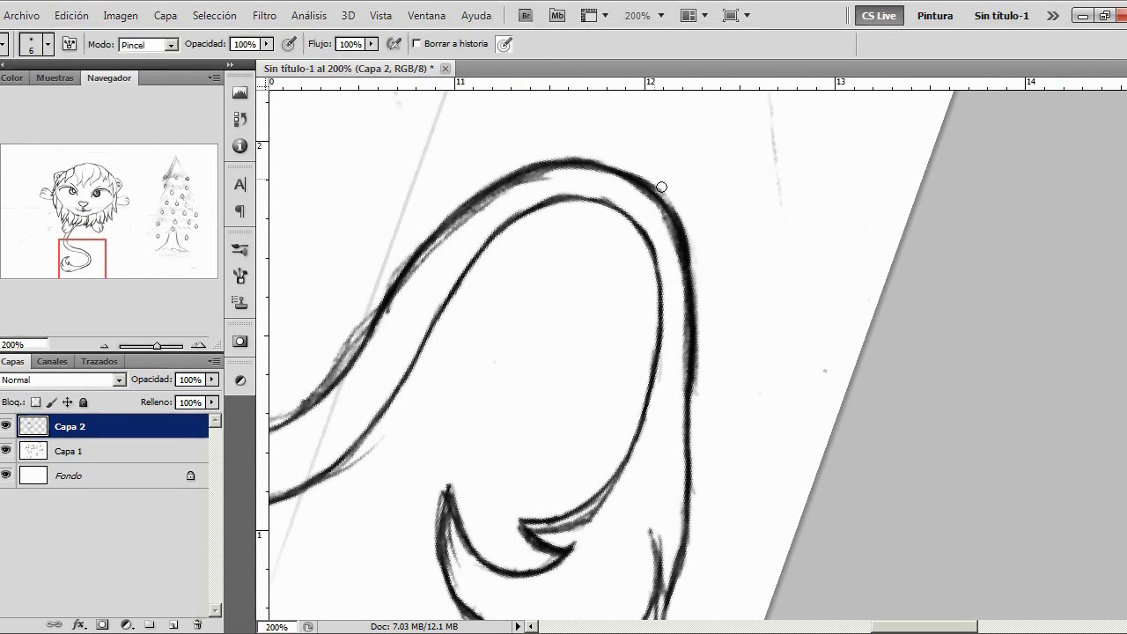
Hide Capa 1 and touch up gaps in the inked paw and mane outlines beside the tail
click(7, 451)
drag(73, 262, 73, 218)
key(b)
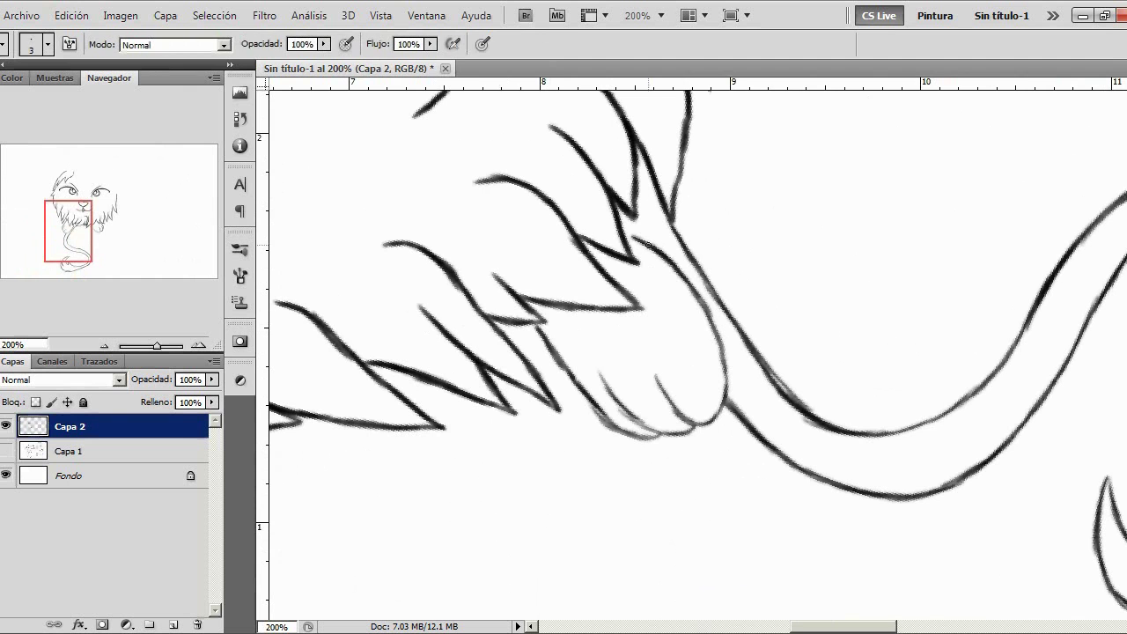
drag(625, 230, 655, 249)
drag(83, 240, 101, 204)
drag(462, 376, 475, 341)
key(space)
mouse_move(881, 392)
mouse_down()
mouse_move(770, 352)
mouse_move(591, 375)
mouse_move(506, 410)
mouse_move(608, 324)
mouse_move(649, 106)
mouse_up()
drag(747, 445, 496, 337)
drag(760, 569, 536, 367)
Straighten the canvas view, show Capa 1 again and ink the face contour along the left-hand cheek
key(r)
drag(544, 464, 529, 286)
drag(561, 381, 566, 373)
key(h)
drag(106, 221, 81, 209)
click(5, 451)
key(b)
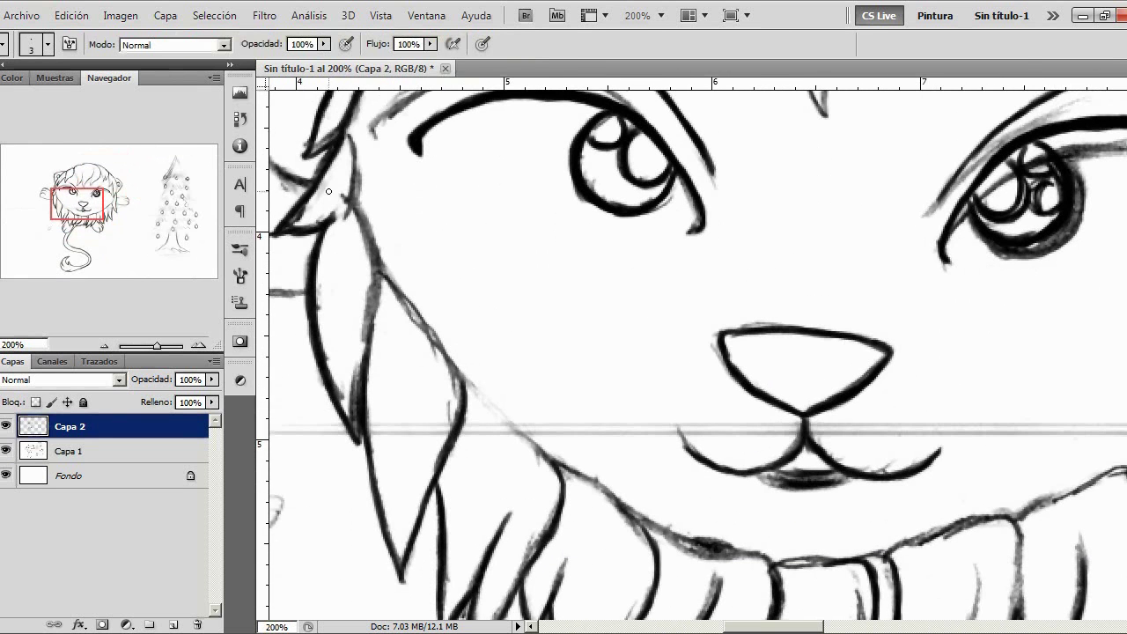
drag(361, 217, 371, 249)
drag(401, 292, 463, 382)
drag(60, 213, 61, 215)
mouse_move(468, 371)
mouse_down()
mouse_move(550, 437)
mouse_move(466, 369)
mouse_up()
drag(96, 216, 105, 230)
drag(401, 210, 465, 251)
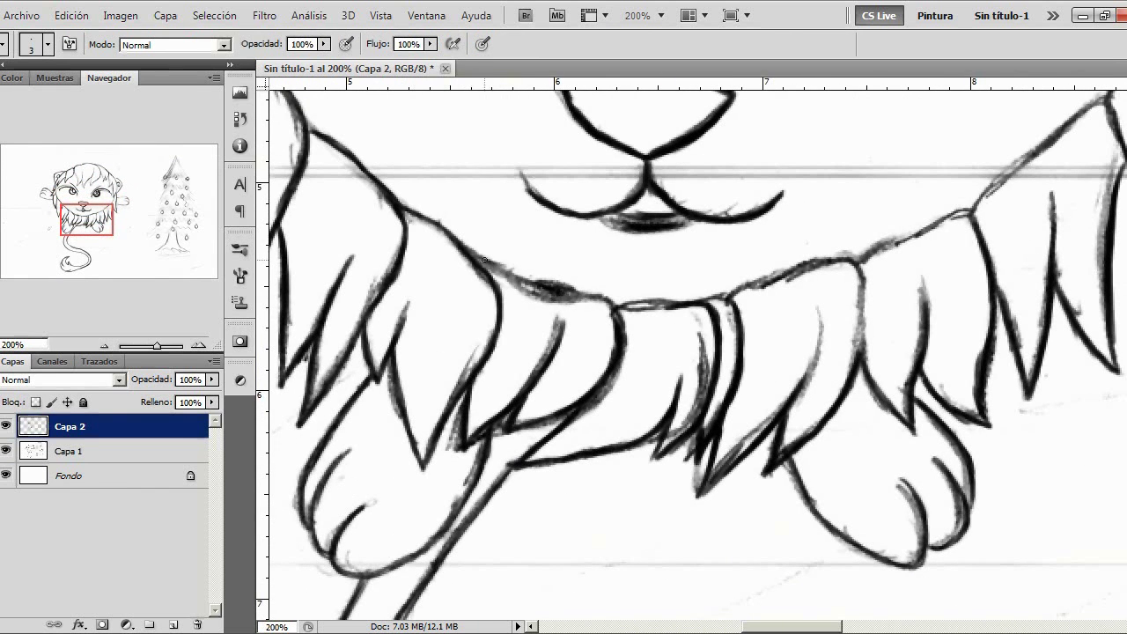
Ink the chin line from the left-hand cheek across the mane locks and up the right-hand cheek
drag(573, 292, 653, 305)
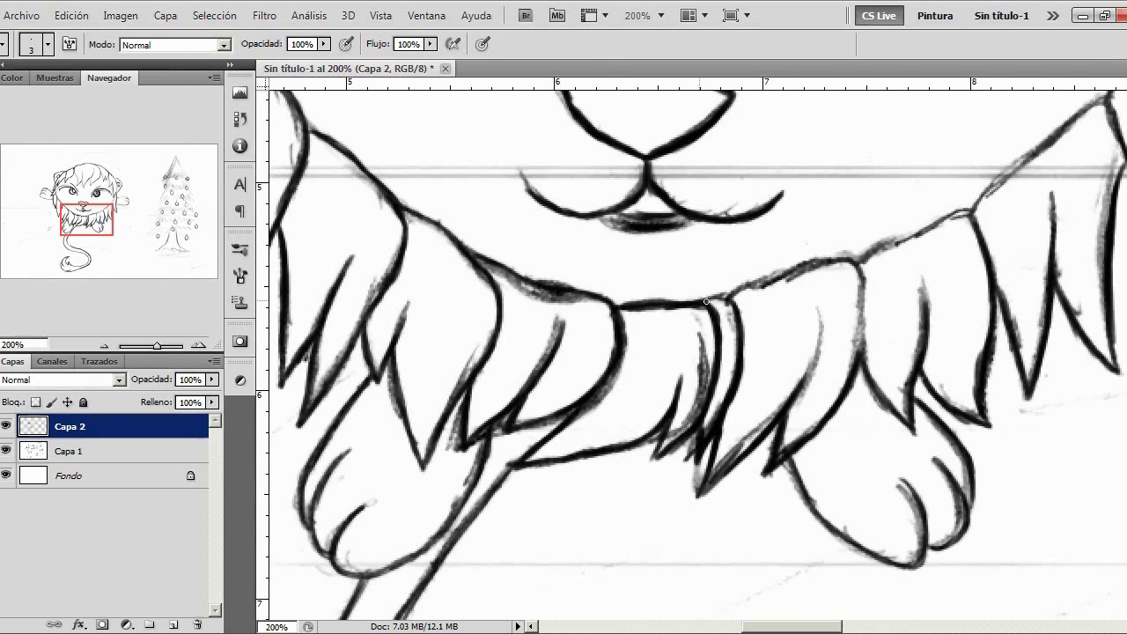
mouse_move(750, 271)
mouse_down()
mouse_move(955, 215)
mouse_move(925, 231)
mouse_up()
drag(86, 220, 109, 215)
mouse_move(600, 298)
mouse_down()
mouse_move(687, 214)
mouse_move(732, 193)
mouse_up()
Ink the upper mane lock beside the right-hand cheek and finish the face contour beside the left-hand eye
drag(127, 212, 135, 200)
mouse_move(627, 351)
mouse_down()
mouse_move(687, 205)
mouse_move(642, 282)
mouse_move(634, 134)
mouse_up()
drag(130, 202, 121, 187)
mouse_move(769, 411)
mouse_down()
mouse_move(757, 240)
mouse_move(703, 333)
mouse_move(716, 216)
mouse_move(704, 206)
mouse_up()
drag(88, 206, 92, 188)
drag(438, 354, 414, 297)
drag(407, 245, 410, 227)
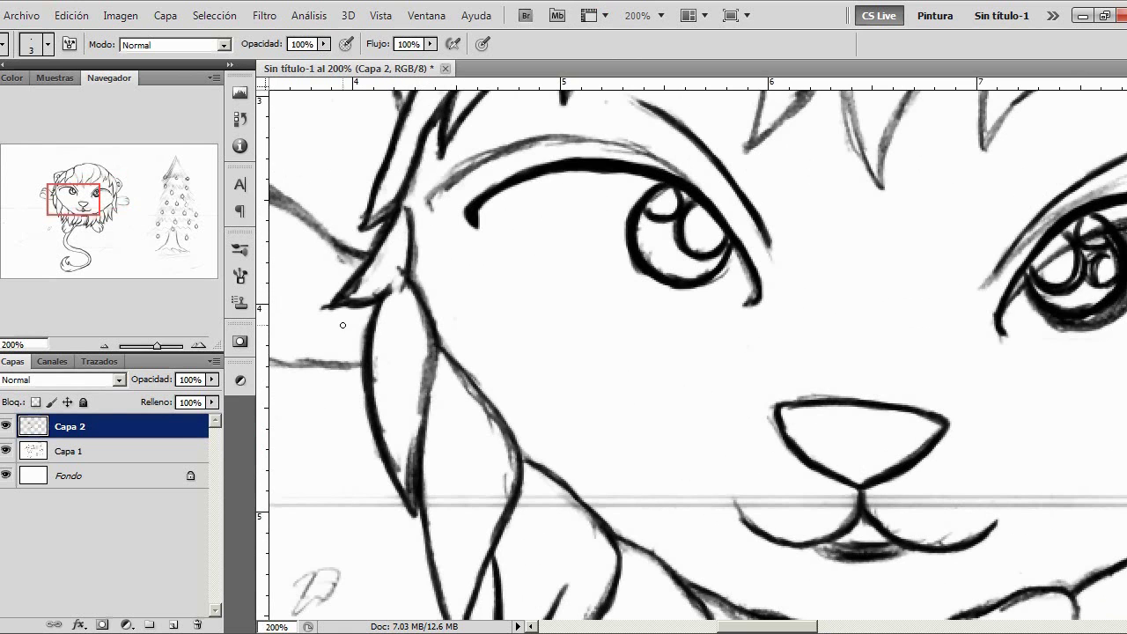
Check the line art with Capa 1 hidden, add a new layer directly above Capa 1, and show the sketch again
click(6, 451)
click(105, 345)
click(105, 345)
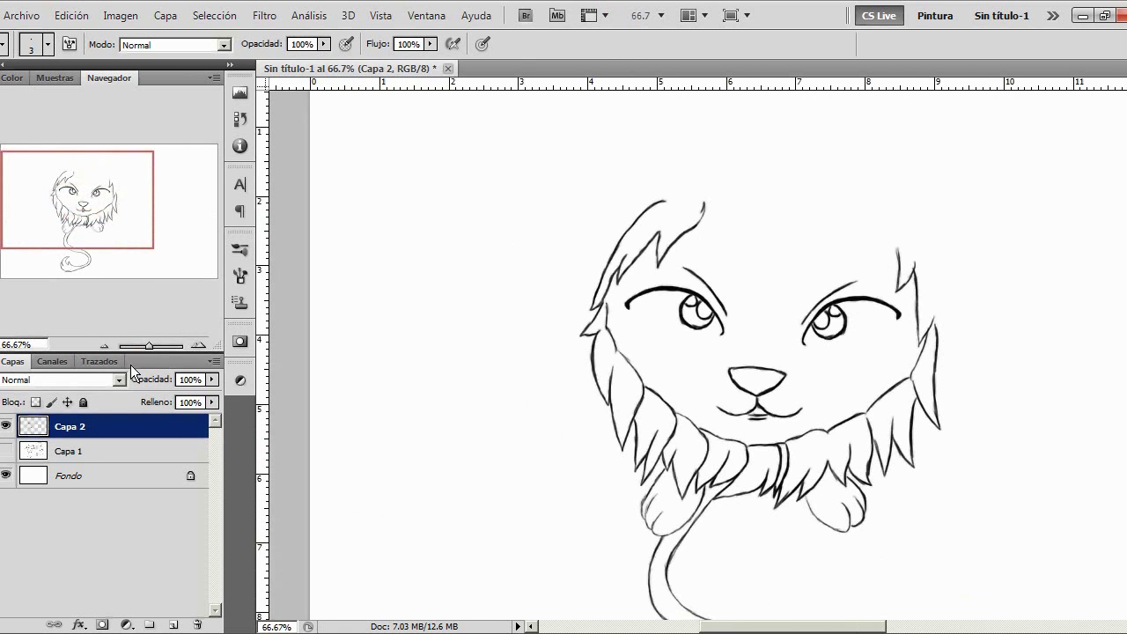
click(199, 346)
click(199, 345)
mouse_move(78, 200)
mouse_down()
mouse_move(68, 213)
mouse_move(82, 221)
mouse_move(57, 198)
mouse_up()
click(113, 459)
click(173, 624)
click(6, 477)
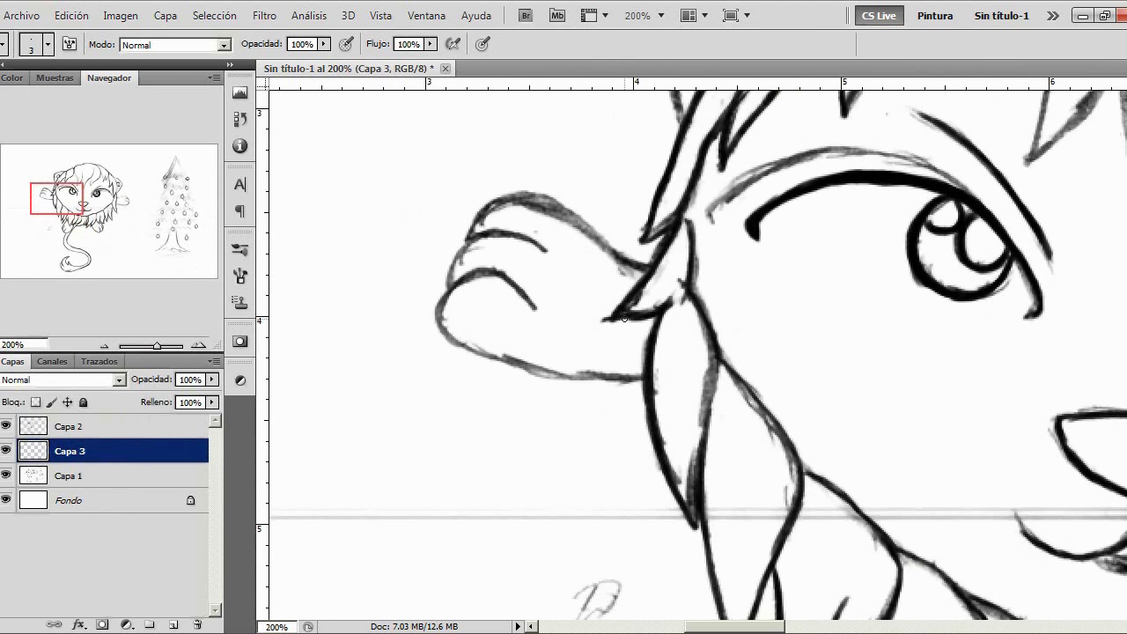
Ink the outline and toes of the left-hand raised paw on Capa 3
drag(600, 246, 569, 218)
mouse_move(519, 235)
mouse_down()
mouse_move(475, 233)
mouse_move(449, 289)
mouse_move(533, 309)
mouse_up()
mouse_move(493, 270)
mouse_down()
mouse_move(444, 301)
mouse_move(449, 334)
mouse_move(519, 367)
mouse_move(611, 376)
mouse_move(510, 358)
mouse_move(577, 376)
mouse_up()
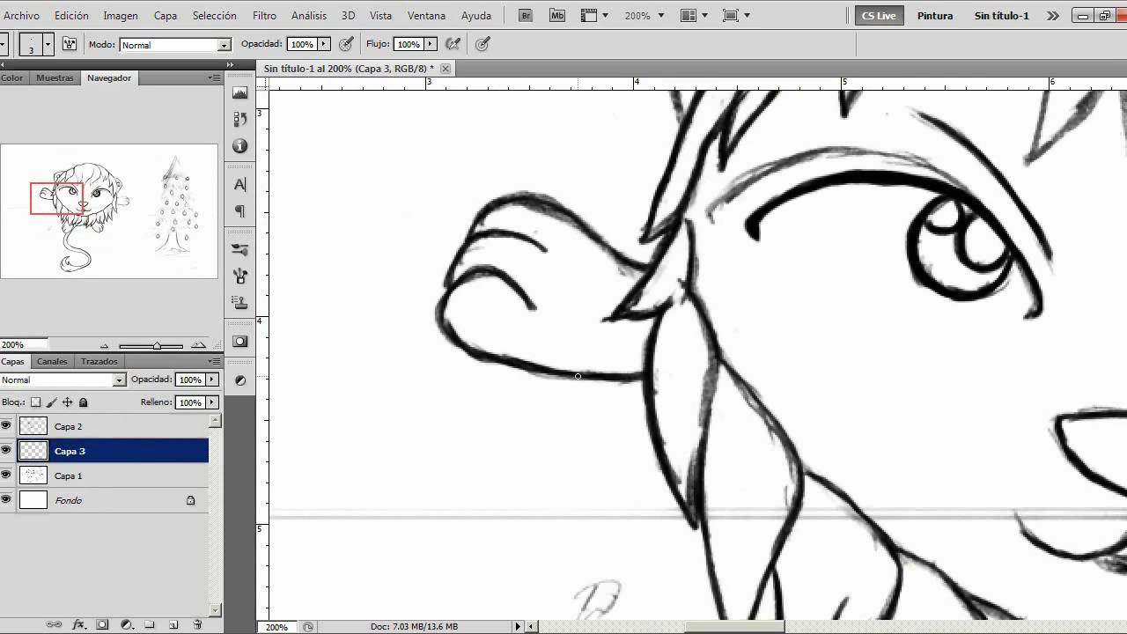
Ink the outline and toes of the right-hand raised paw on Capa 3
drag(61, 196, 120, 198)
mouse_move(694, 307)
mouse_down()
mouse_move(806, 290)
mouse_move(855, 301)
mouse_up()
drag(687, 410, 836, 430)
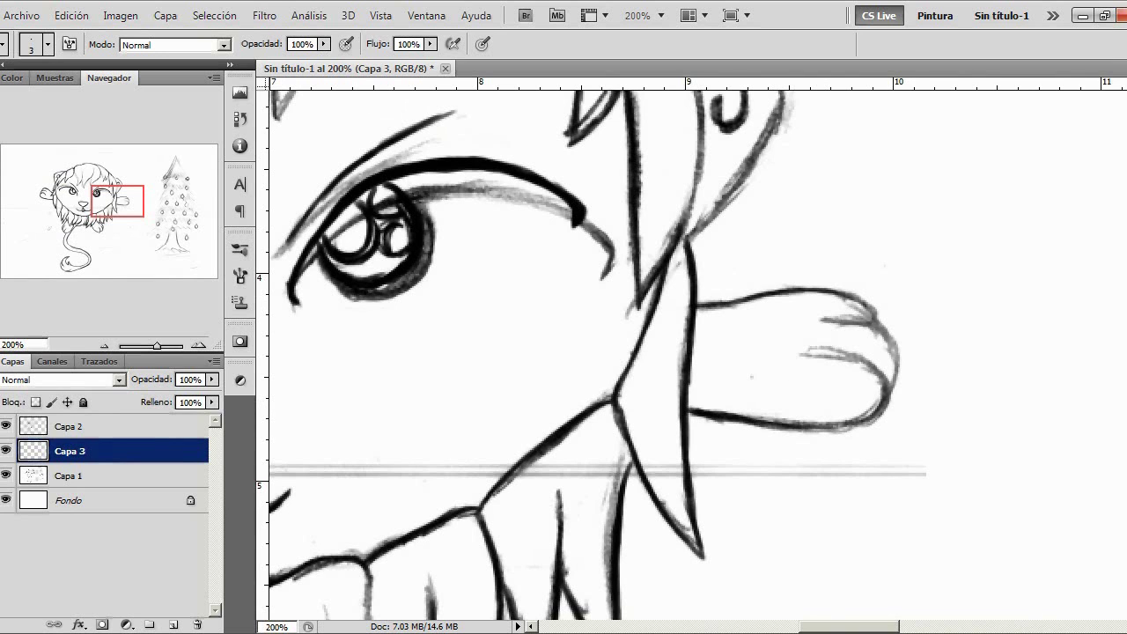
mouse_move(686, 414)
mouse_down()
mouse_move(835, 430)
mouse_move(885, 394)
mouse_move(847, 350)
mouse_move(803, 353)
mouse_up()
mouse_move(887, 408)
mouse_down()
mouse_move(903, 371)
mouse_move(876, 322)
mouse_move(841, 322)
mouse_up()
mouse_move(908, 375)
mouse_down()
mouse_move(896, 295)
mouse_move(826, 290)
mouse_move(881, 291)
mouse_up()
Hide Capa 1 and strengthen the toe lines of the right-hand raised paw
key(e)
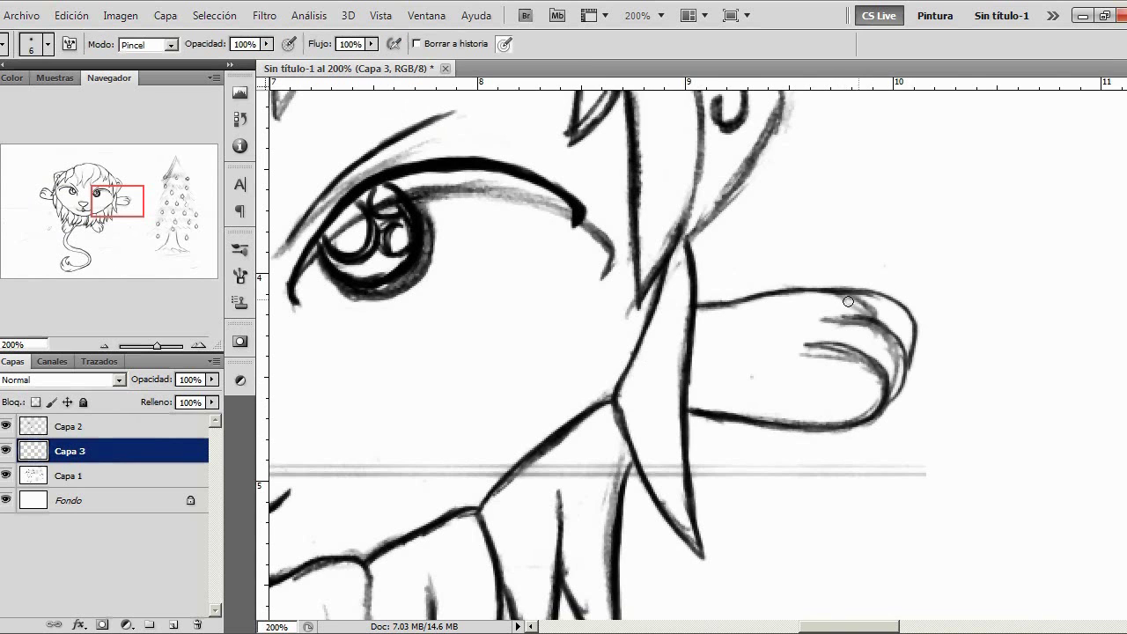
click(6, 476)
key(b)
mouse_move(814, 341)
mouse_down()
mouse_move(870, 361)
mouse_move(885, 380)
mouse_move(872, 417)
mouse_up()
mouse_move(842, 315)
mouse_down()
mouse_move(898, 343)
mouse_move(906, 379)
mouse_move(914, 304)
mouse_up()
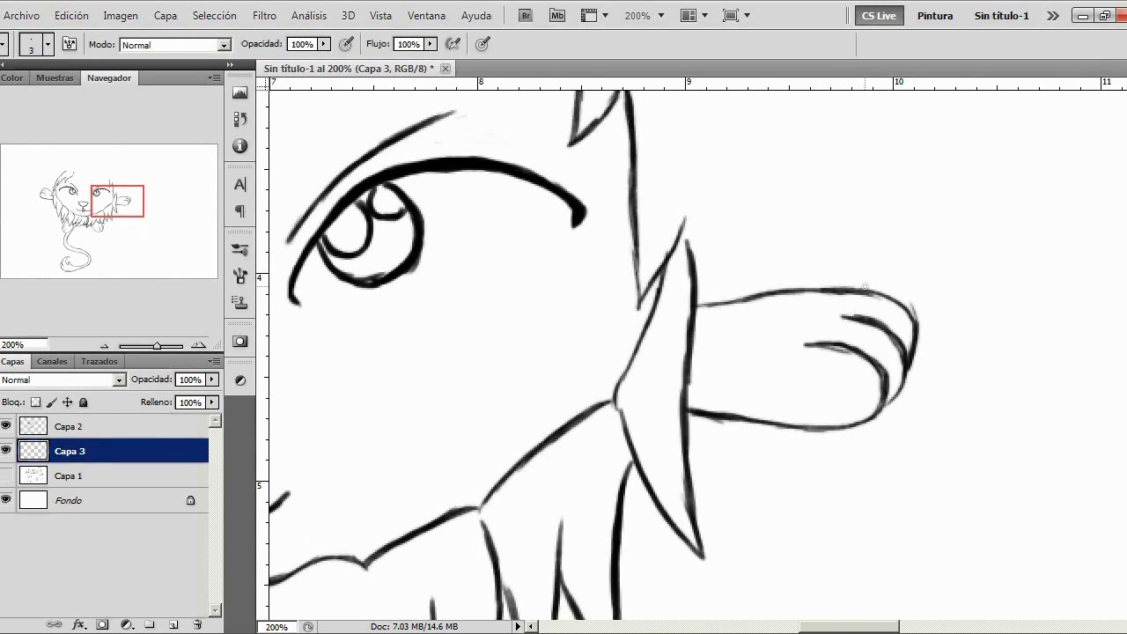
Erase and redraw the upper edge of the right-hand raised paw, and retrace its rounded end and toes
key(e)
mouse_move(767, 294)
mouse_down()
mouse_move(873, 291)
mouse_move(920, 333)
mouse_move(904, 306)
mouse_up()
key(b)
mouse_move(727, 300)
mouse_down()
mouse_move(828, 306)
mouse_move(790, 301)
mouse_move(864, 288)
mouse_move(713, 302)
mouse_up()
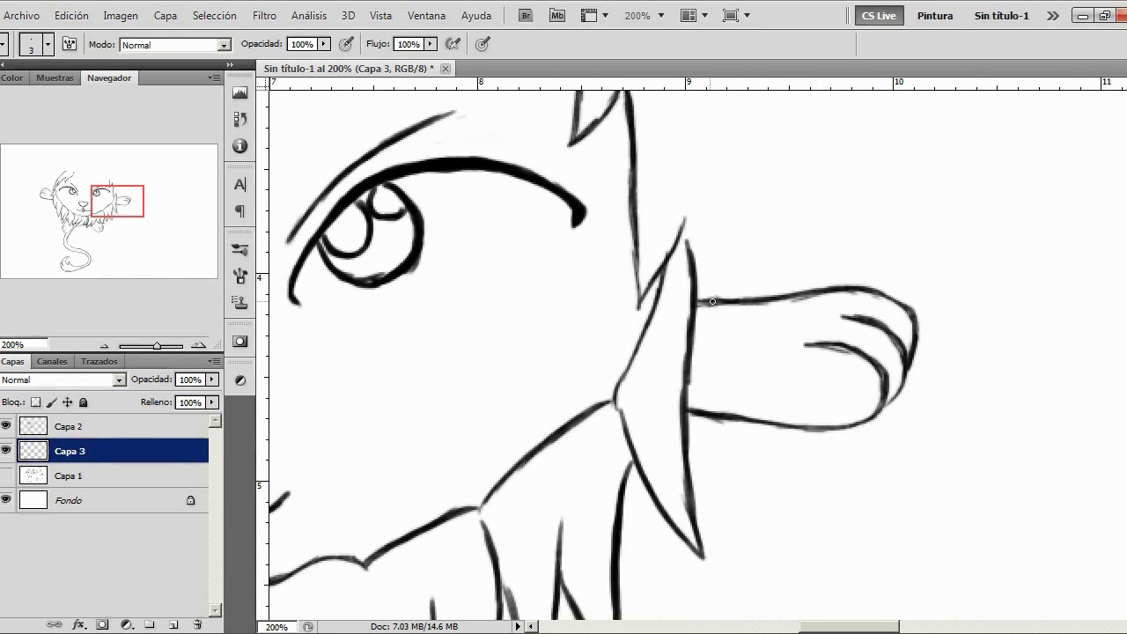
drag(883, 294, 917, 336)
mouse_move(883, 406)
mouse_down()
mouse_move(907, 372)
mouse_move(881, 396)
mouse_move(871, 359)
mouse_move(804, 344)
mouse_up()
Select the left-hand raised paw, move it down beside the lower mane and rotate it to point diagonally downwards
click(105, 347)
click(104, 347)
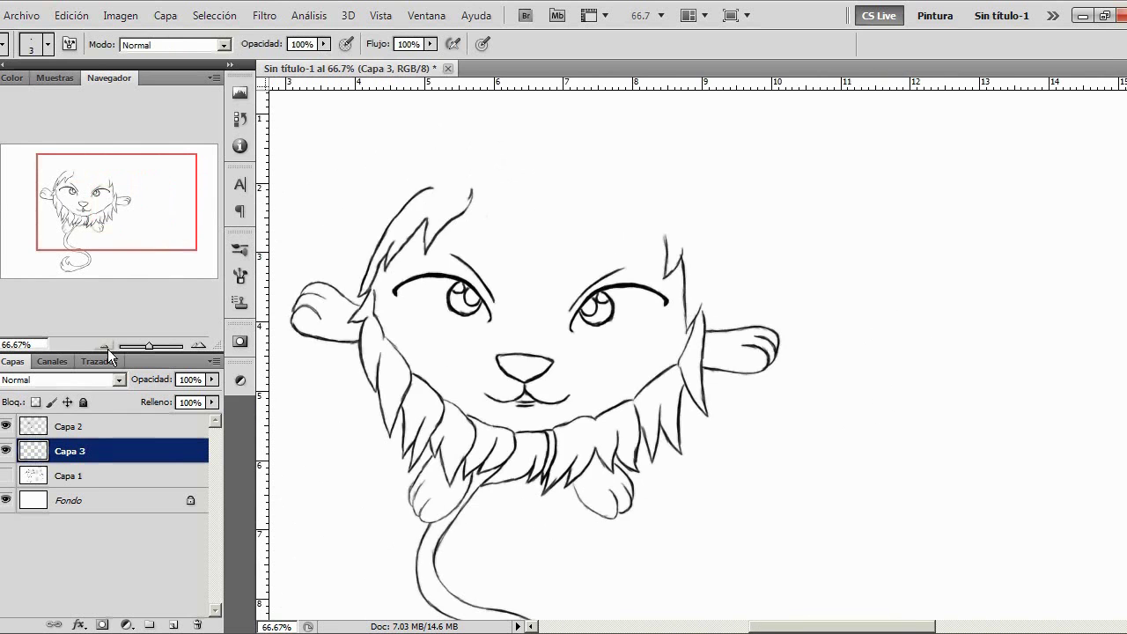
key(m)
mouse_move(382, 245)
mouse_down()
mouse_move(440, 327)
mouse_move(552, 394)
mouse_up()
key(v)
drag(475, 310, 483, 382)
key(ctrl+t)
drag(455, 302, 495, 392)
key(Return)
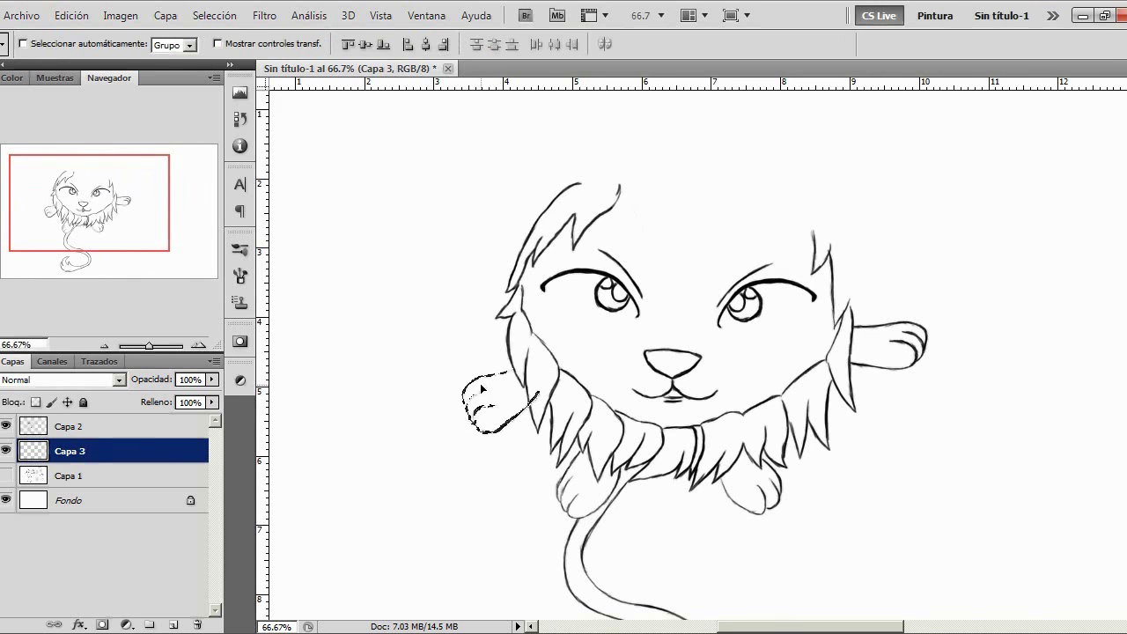
Select the right-hand raised paw, move it down under the mane, rotate it diagonally downwards and clear the selection
key(m)
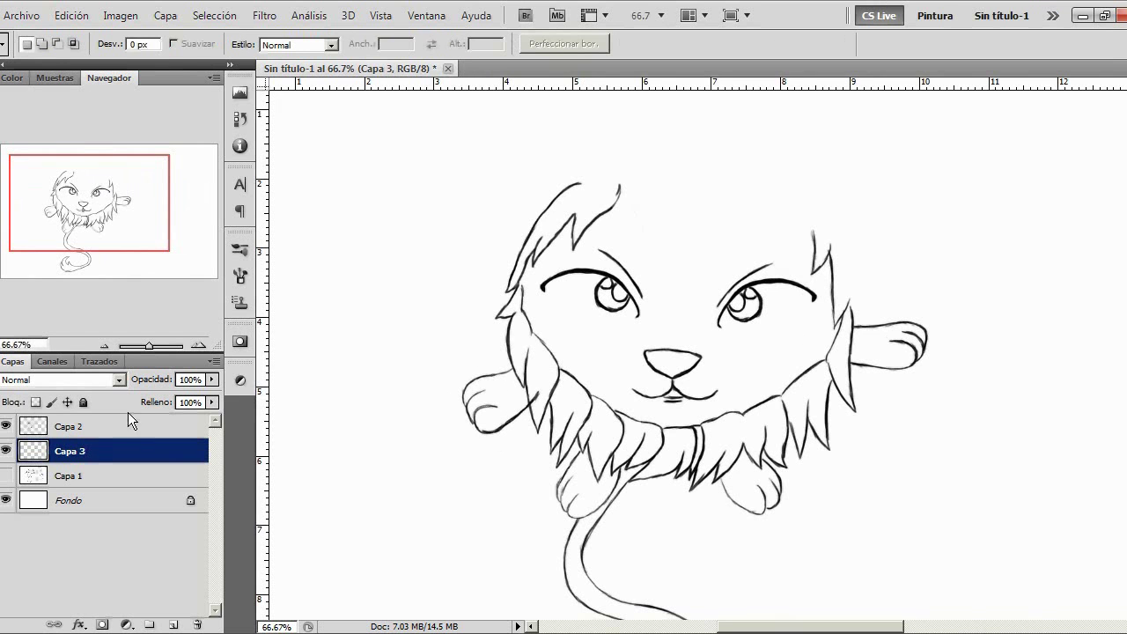
drag(964, 312, 849, 401)
key(v)
mouse_move(872, 357)
mouse_down()
mouse_move(848, 425)
mouse_move(826, 438)
mouse_up()
key(ctrl+t)
drag(934, 362, 943, 421)
drag(854, 435, 836, 455)
key(Return)
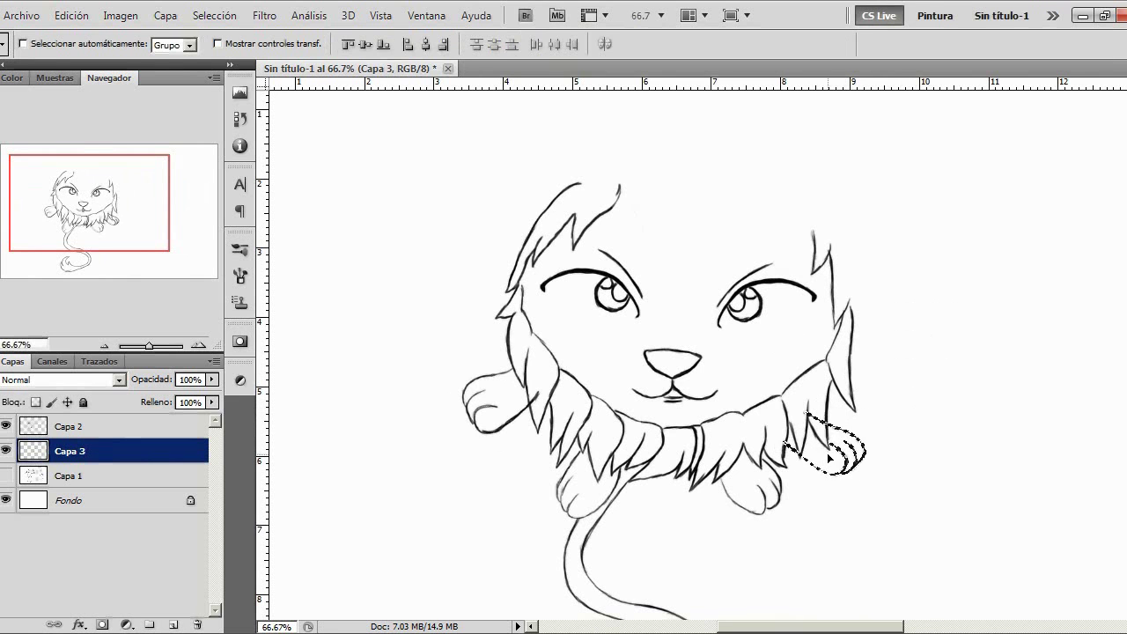
key(ctrl+d)
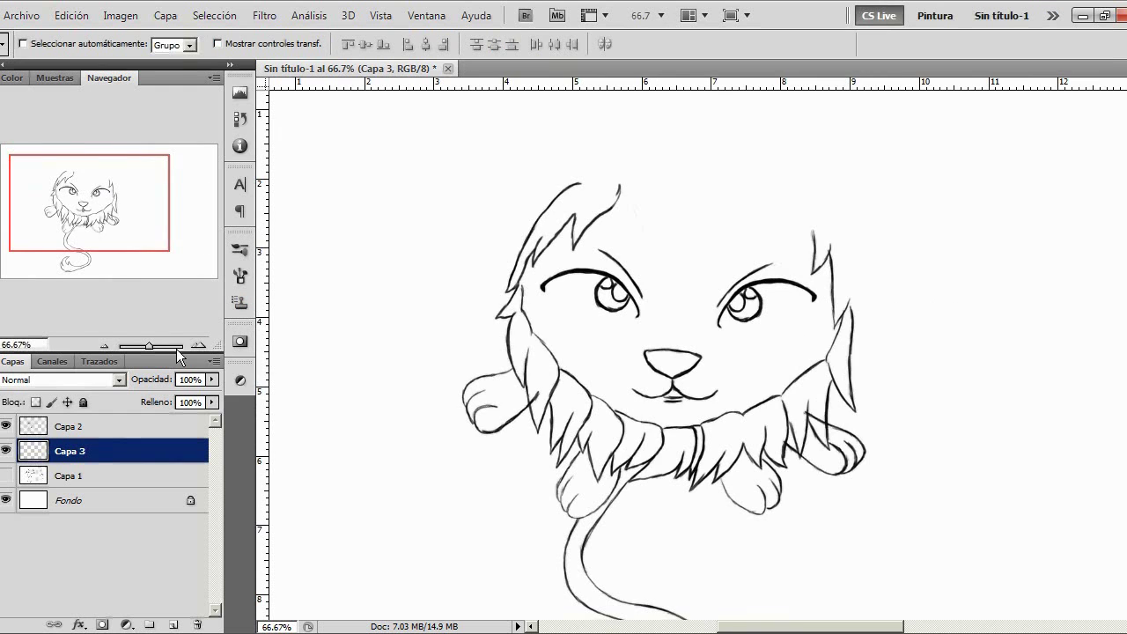
On Capa 2, erase the excess thickness of the mane line between the two right-hand paws and touch up the neighbouring tuft tip
click(199, 345)
drag(68, 206, 59, 222)
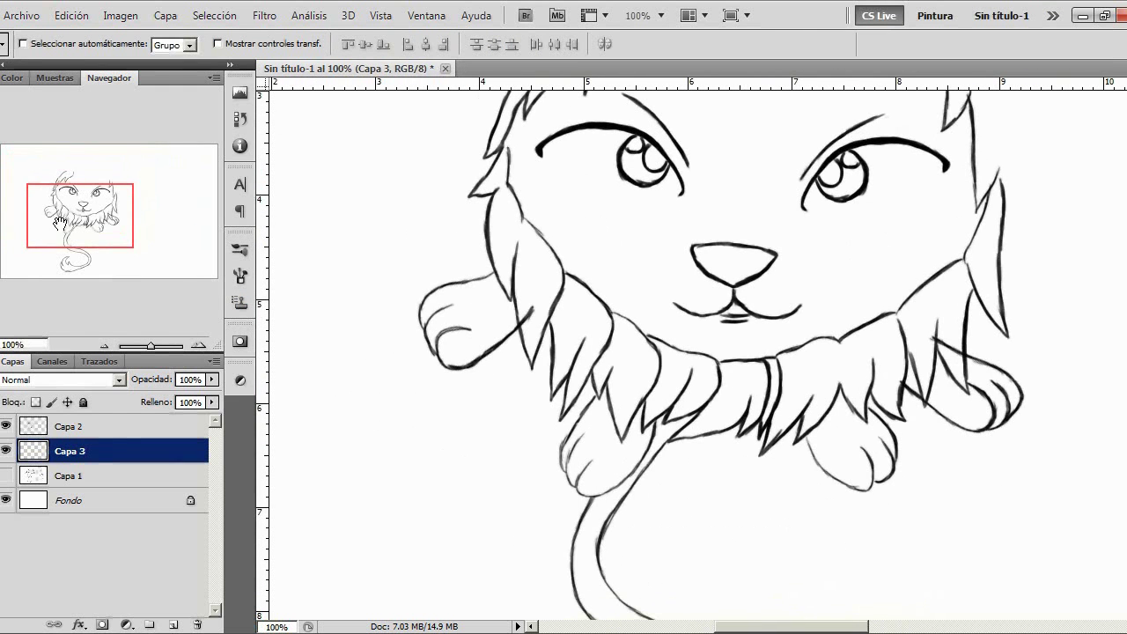
key(b)
drag(111, 210, 150, 217)
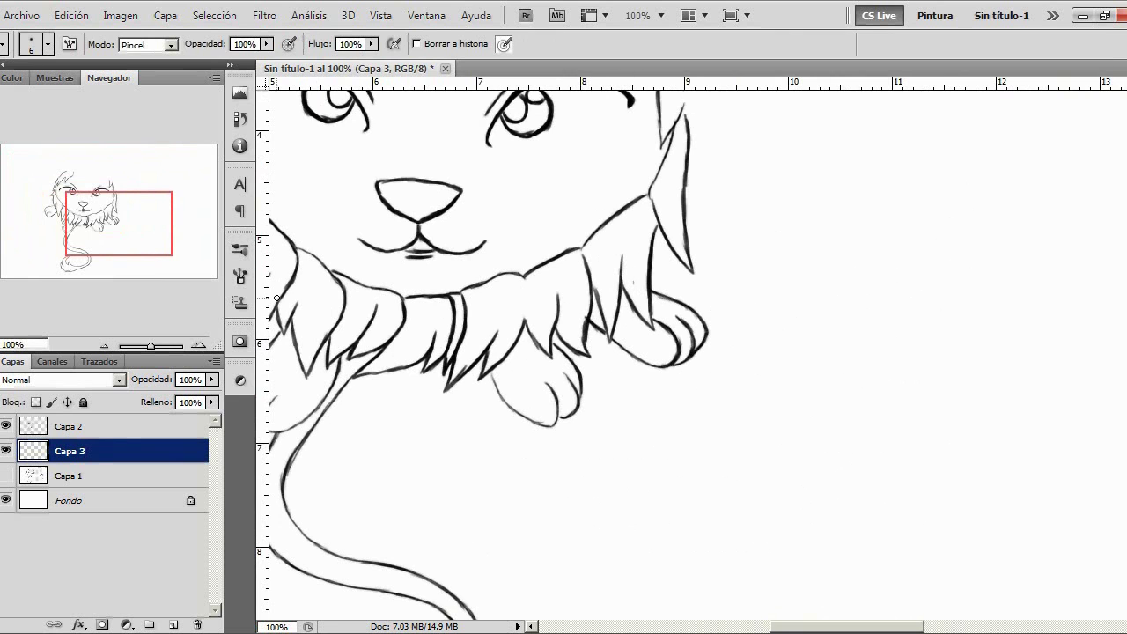
click(197, 345)
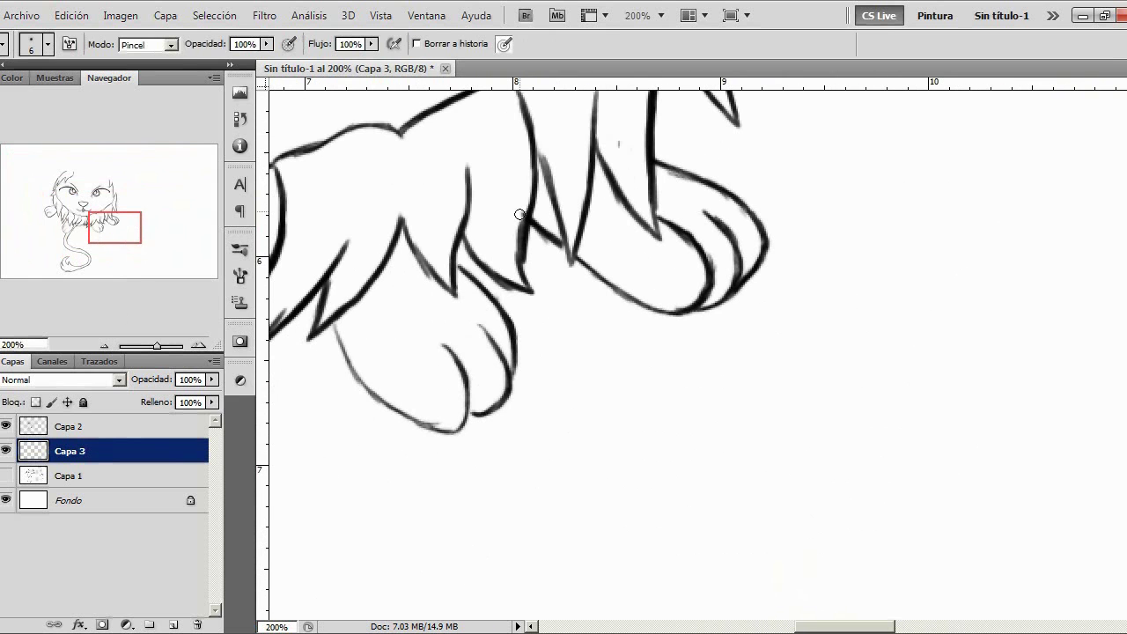
click(75, 430)
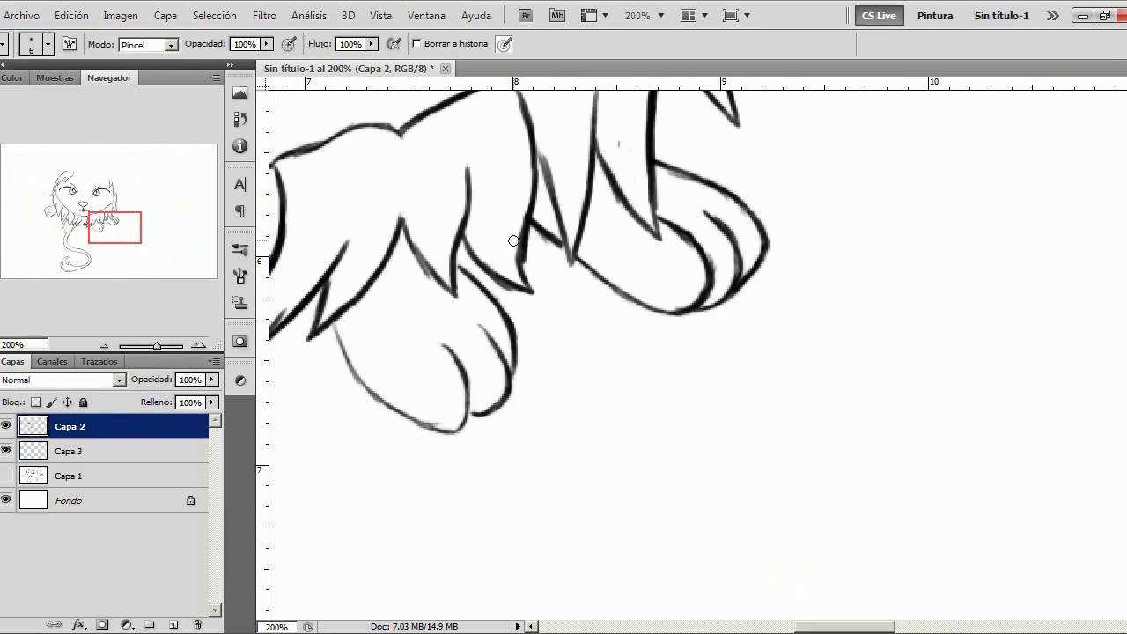
mouse_move(513, 269)
mouse_down()
mouse_move(528, 264)
mouse_move(530, 231)
mouse_up()
key(b)
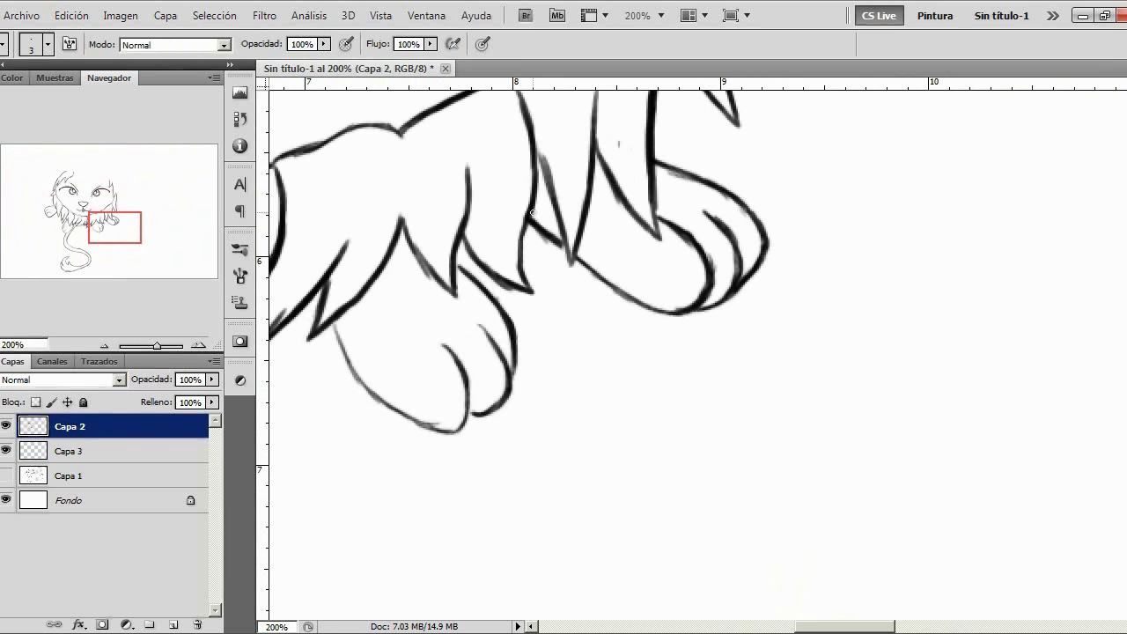
drag(578, 254, 576, 243)
Show the scanned sketch layer Capa 1 again behind the inked lion
click(104, 344)
click(104, 345)
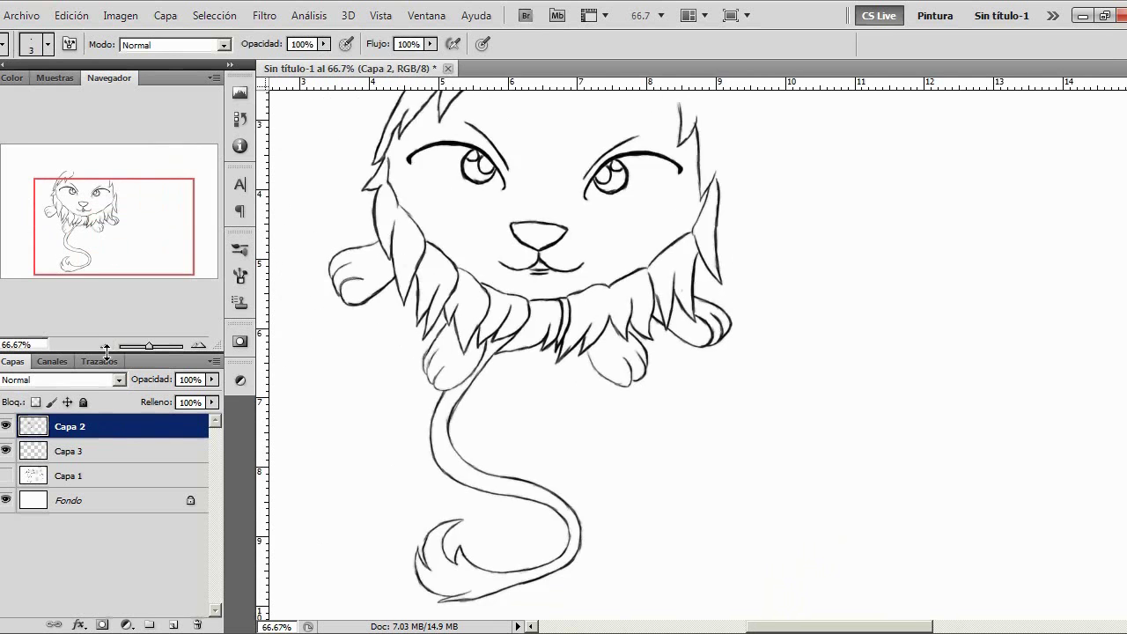
click(104, 344)
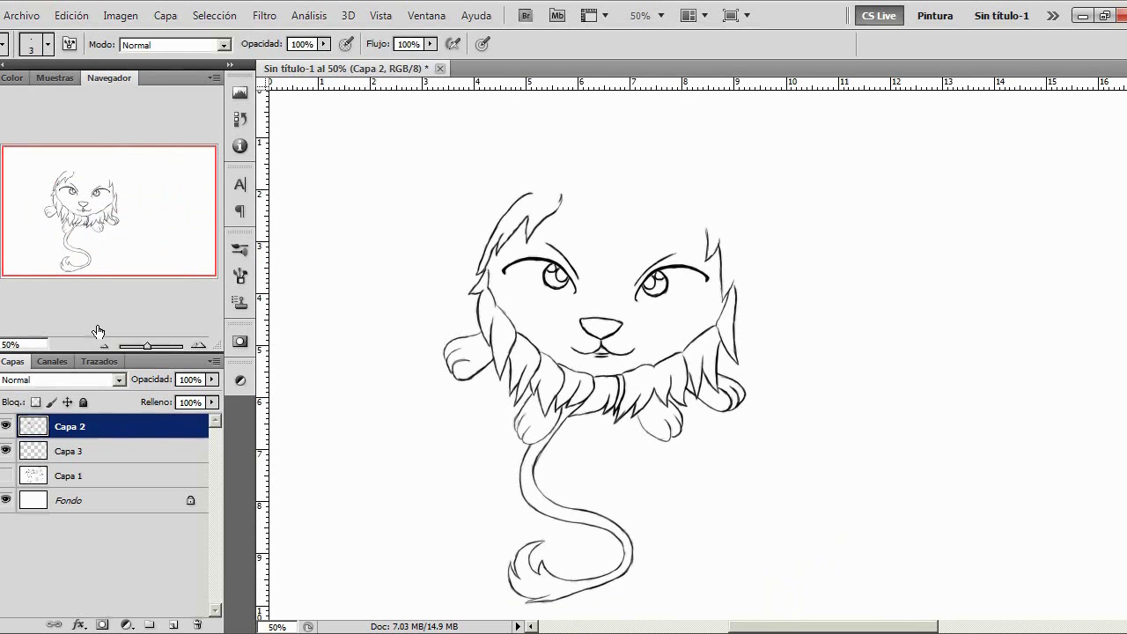
click(7, 475)
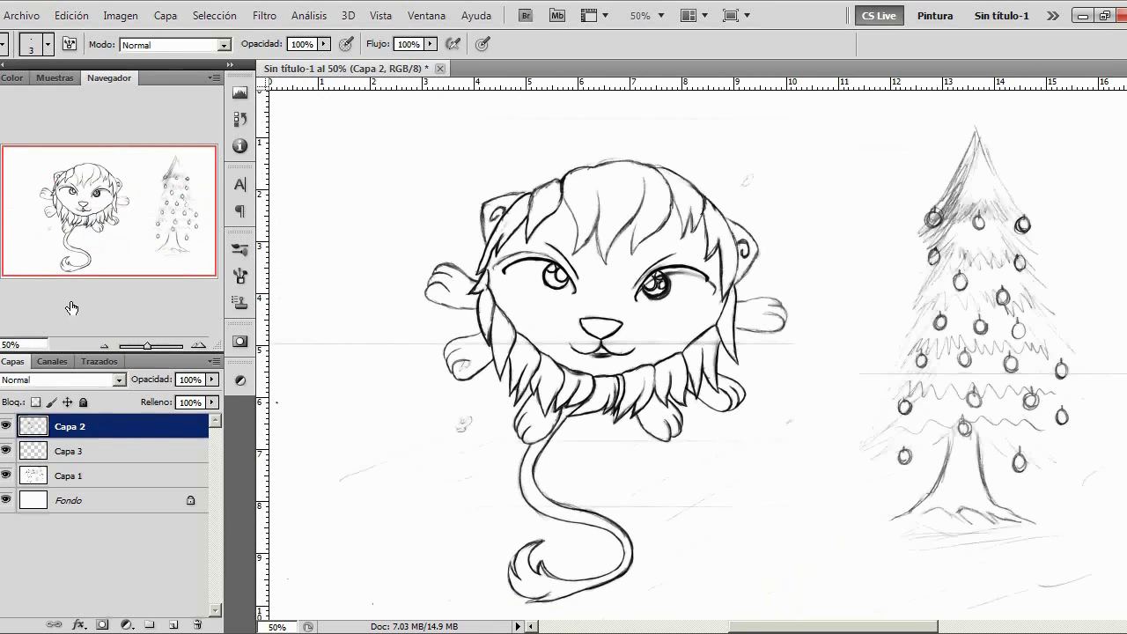
click(200, 346)
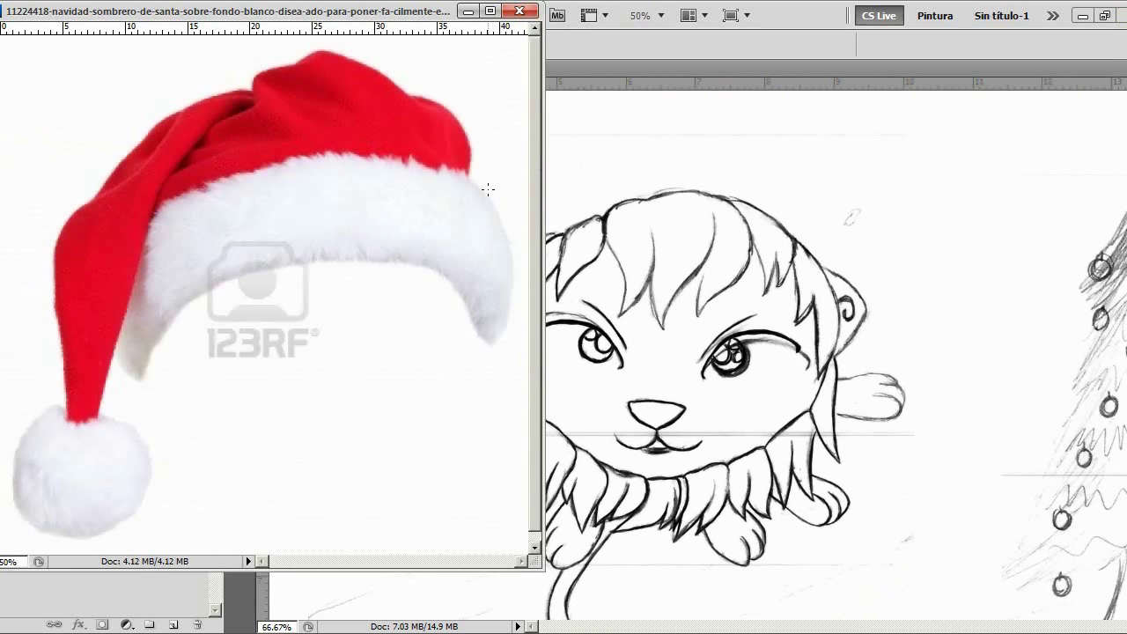
Narrow the Santa hat reference window and set its zoom to 40% so the whole hat fits
drag(540, 213, 425, 216)
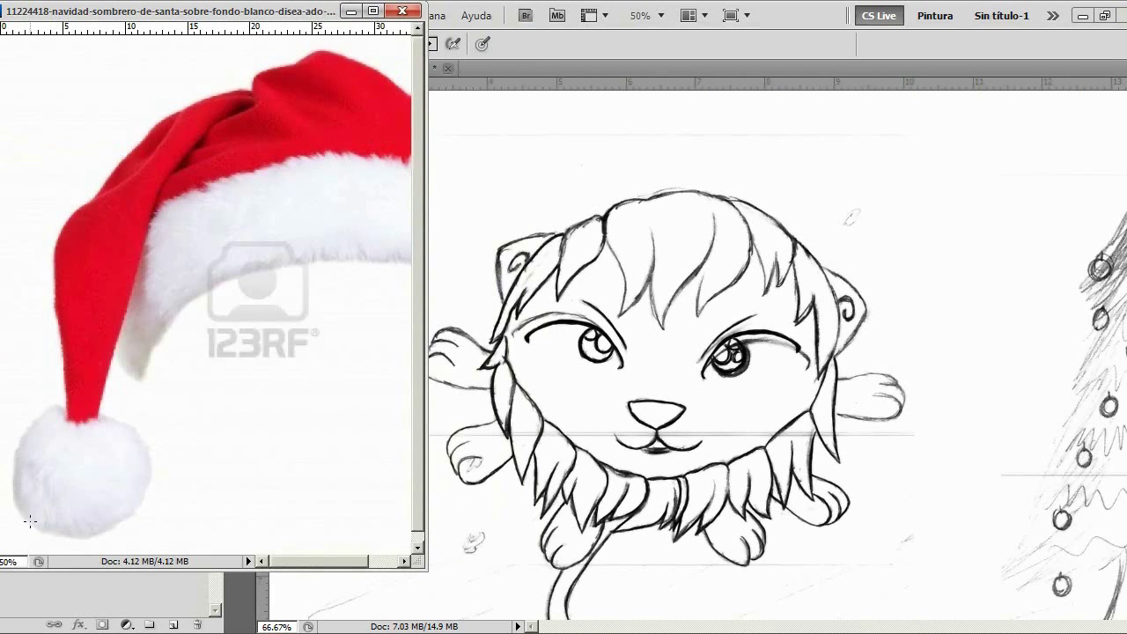
double_click(8, 562)
text(30)
key(Return)
text(50)
key(Return)
text(40)
key(Return)
click(493, 212)
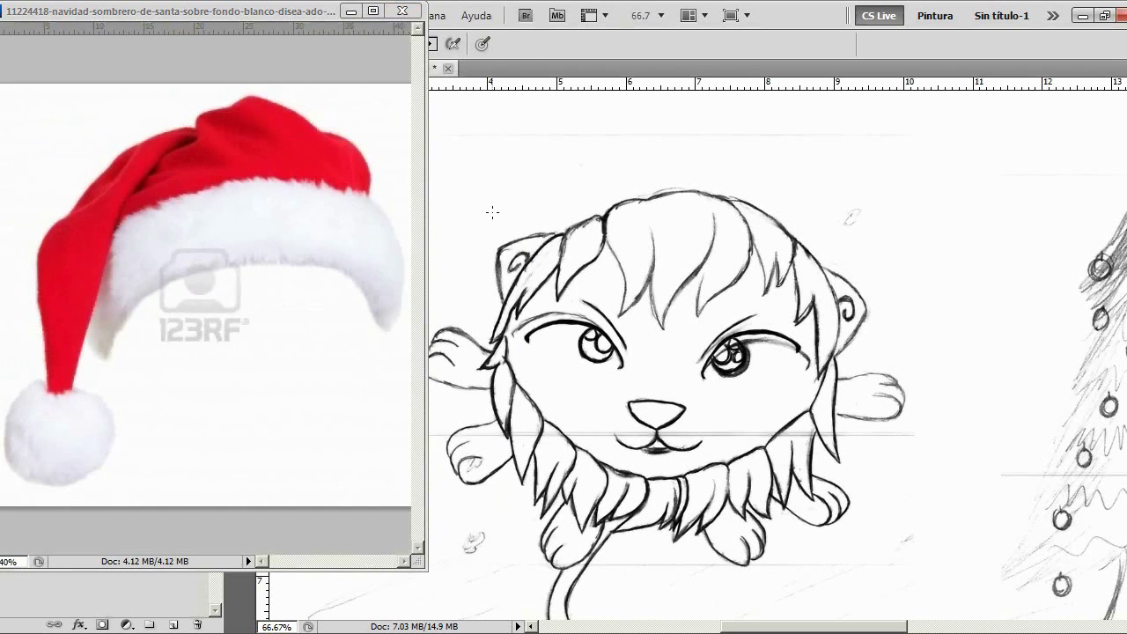
Add a new layer above Capa 2 and place the hat reference window beside the lion's head
drag(344, 7, 647, 92)
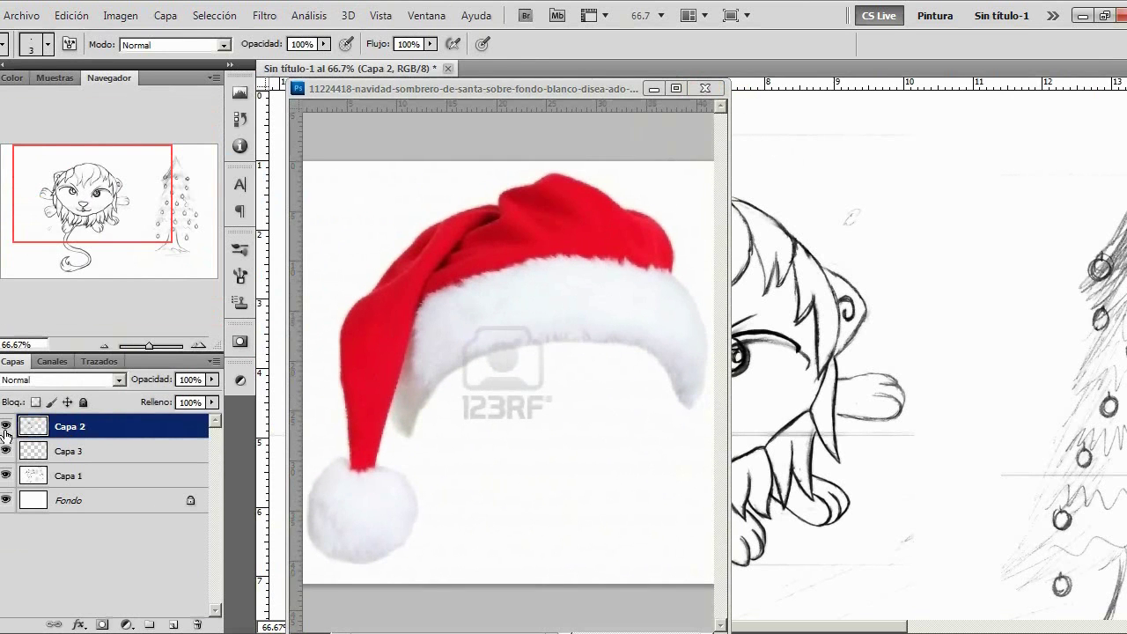
click(174, 624)
mouse_move(553, 88)
mouse_down()
mouse_move(294, 46)
mouse_move(259, 10)
mouse_up()
scroll(616, 293, up, 2)
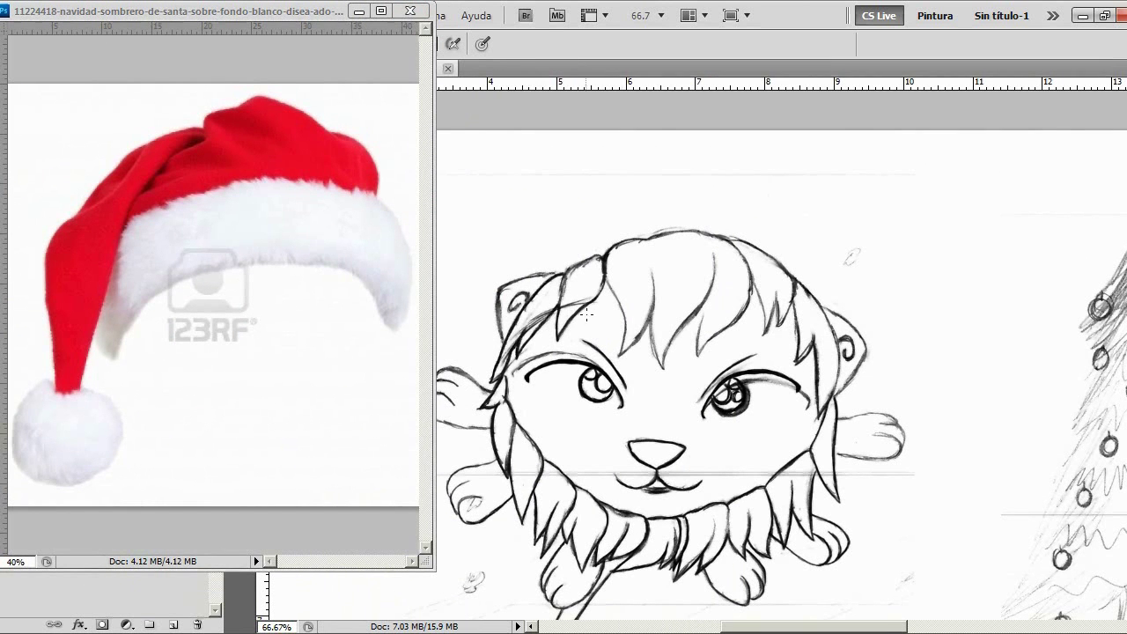
Sketch the hat's fur brim across the lion's forehead, with its upper and lower edges and the end over the right-hand ear
mouse_move(573, 304)
mouse_down()
mouse_move(654, 298)
mouse_move(732, 330)
mouse_up()
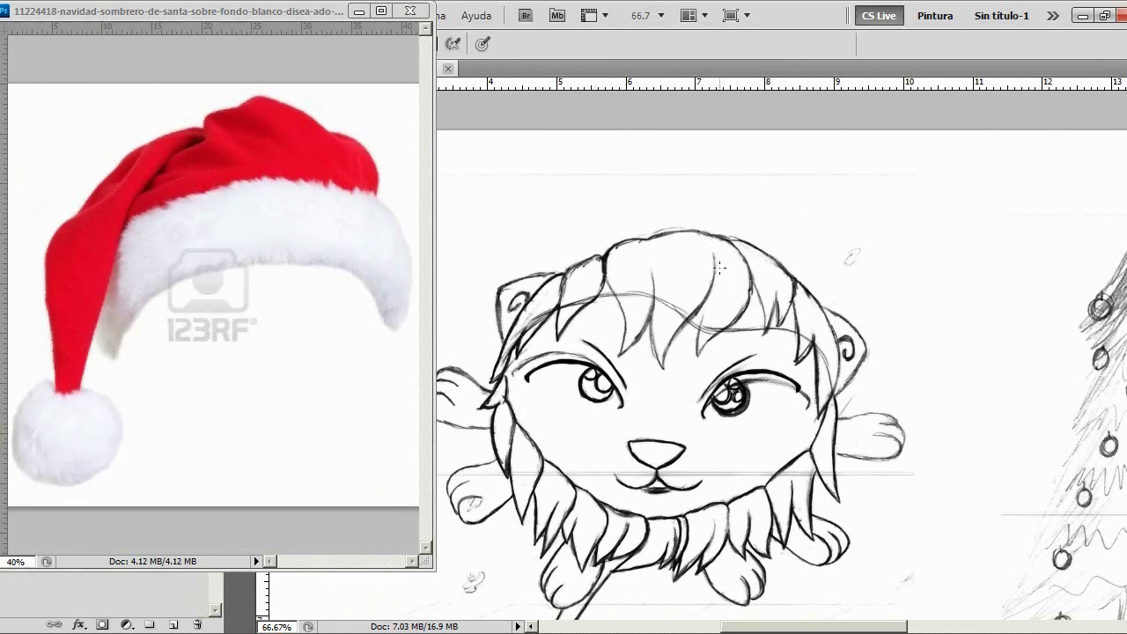
mouse_move(751, 256)
mouse_down()
mouse_move(779, 274)
mouse_move(766, 264)
mouse_move(842, 308)
mouse_move(847, 333)
mouse_move(841, 303)
mouse_up()
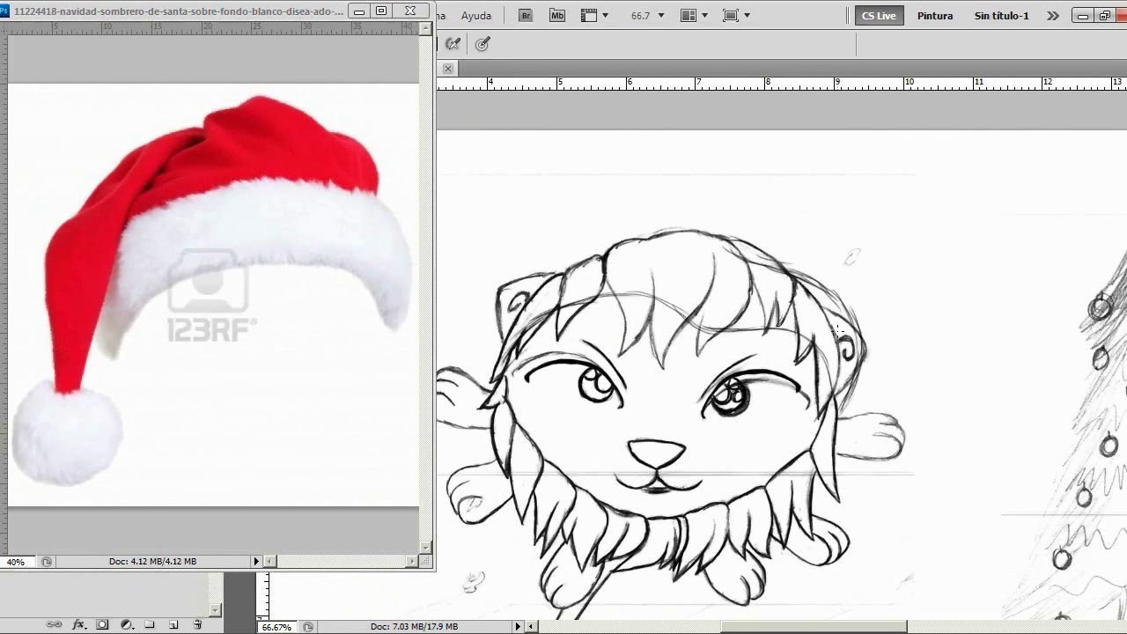
mouse_move(842, 414)
mouse_down()
mouse_move(853, 361)
mouse_move(844, 313)
mouse_move(819, 289)
mouse_up()
mouse_move(847, 410)
mouse_down()
mouse_move(835, 322)
mouse_move(779, 271)
mouse_move(662, 241)
mouse_move(611, 243)
mouse_move(539, 273)
mouse_up()
Sketch the hat's hanging end down over the left-hand ear, finishing it with a round pompom
mouse_move(626, 241)
mouse_down()
mouse_move(568, 265)
mouse_move(533, 318)
mouse_move(593, 257)
mouse_move(538, 313)
mouse_move(511, 414)
mouse_up()
mouse_move(518, 380)
mouse_down()
mouse_move(496, 432)
mouse_move(483, 424)
mouse_up()
drag(519, 379, 507, 448)
mouse_move(506, 449)
mouse_down()
mouse_move(481, 461)
mouse_move(487, 453)
mouse_move(493, 491)
mouse_move(508, 452)
mouse_move(491, 494)
mouse_move(516, 458)
mouse_move(484, 467)
mouse_move(500, 493)
mouse_up()
Sketch the hat's crown above the brim, with its outer contour, top fold and right-hand bulge down to the brim's end
mouse_move(488, 424)
mouse_down()
mouse_move(492, 438)
mouse_move(481, 382)
mouse_move(486, 441)
mouse_move(488, 356)
mouse_move(507, 299)
mouse_move(484, 380)
mouse_move(497, 289)
mouse_move(481, 370)
mouse_move(513, 259)
mouse_move(546, 248)
mouse_move(504, 275)
mouse_move(532, 231)
mouse_move(585, 197)
mouse_up()
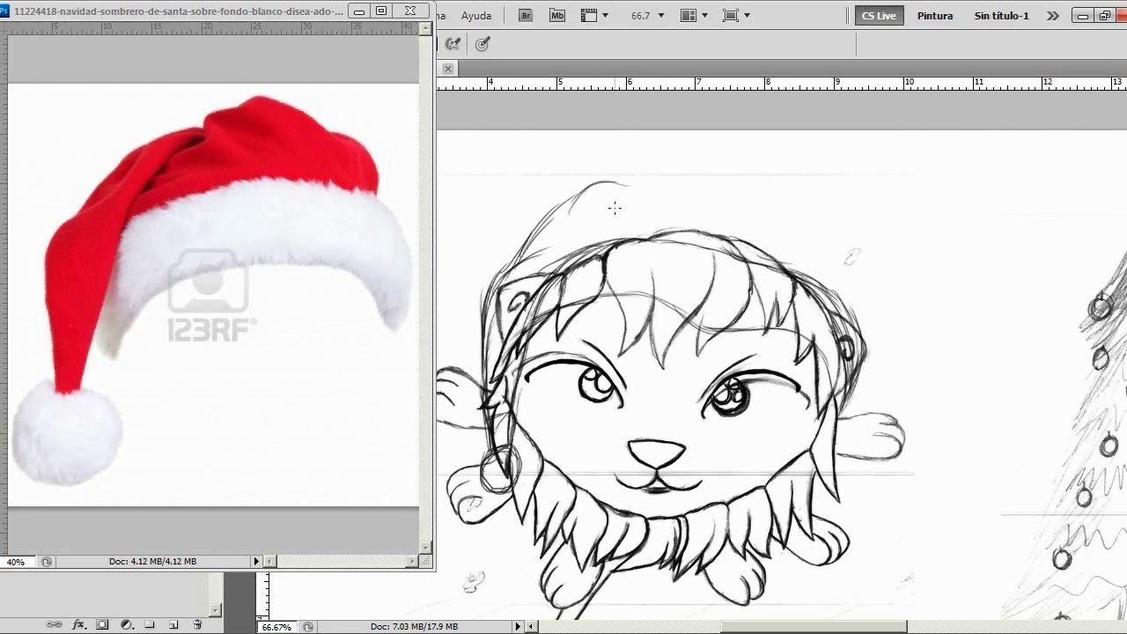
drag(595, 238, 629, 187)
mouse_move(629, 186)
mouse_down()
mouse_move(583, 243)
mouse_move(661, 180)
mouse_up()
mouse_move(592, 194)
mouse_down()
mouse_move(739, 150)
mouse_move(716, 156)
mouse_move(797, 161)
mouse_move(764, 157)
mouse_move(852, 231)
mouse_move(842, 240)
mouse_move(865, 280)
mouse_up()
mouse_move(835, 228)
mouse_down()
mouse_move(880, 289)
mouse_move(864, 349)
mouse_up()
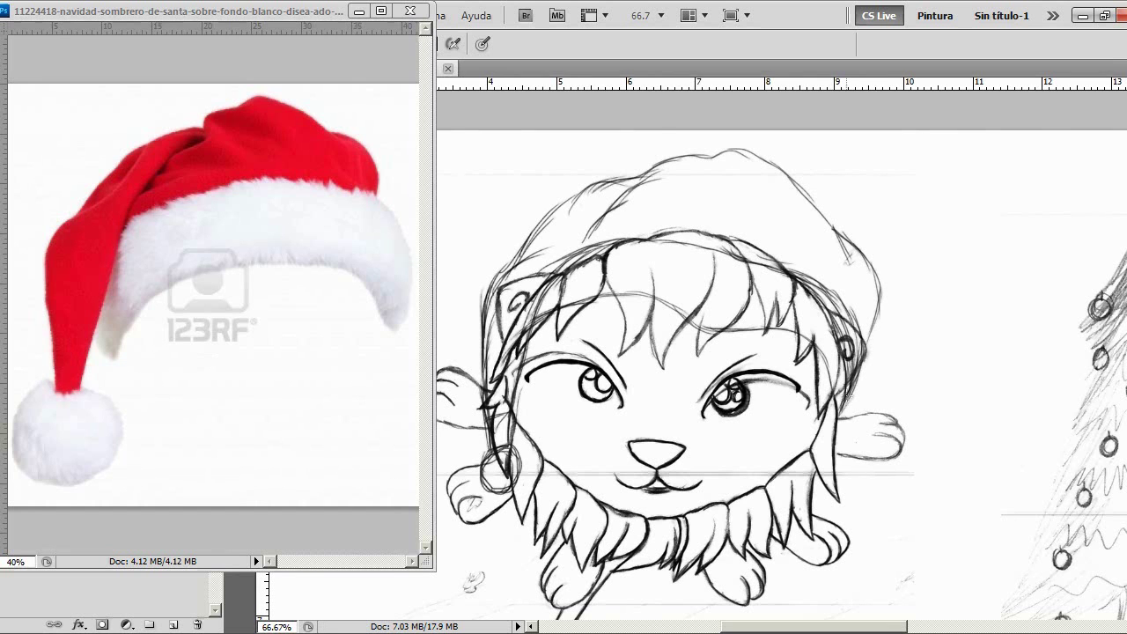
mouse_move(847, 400)
mouse_down()
mouse_move(861, 324)
mouse_move(842, 234)
mouse_up()
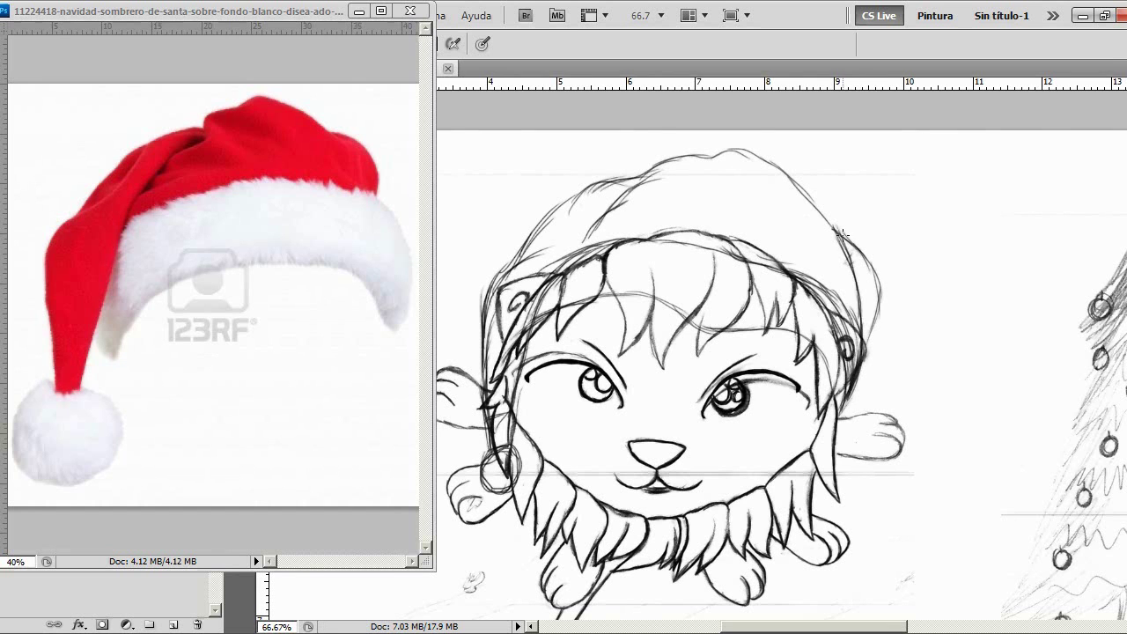
Minimize the hat reference image and erase stray sketch lines along the hat on Capa 4
key(e)
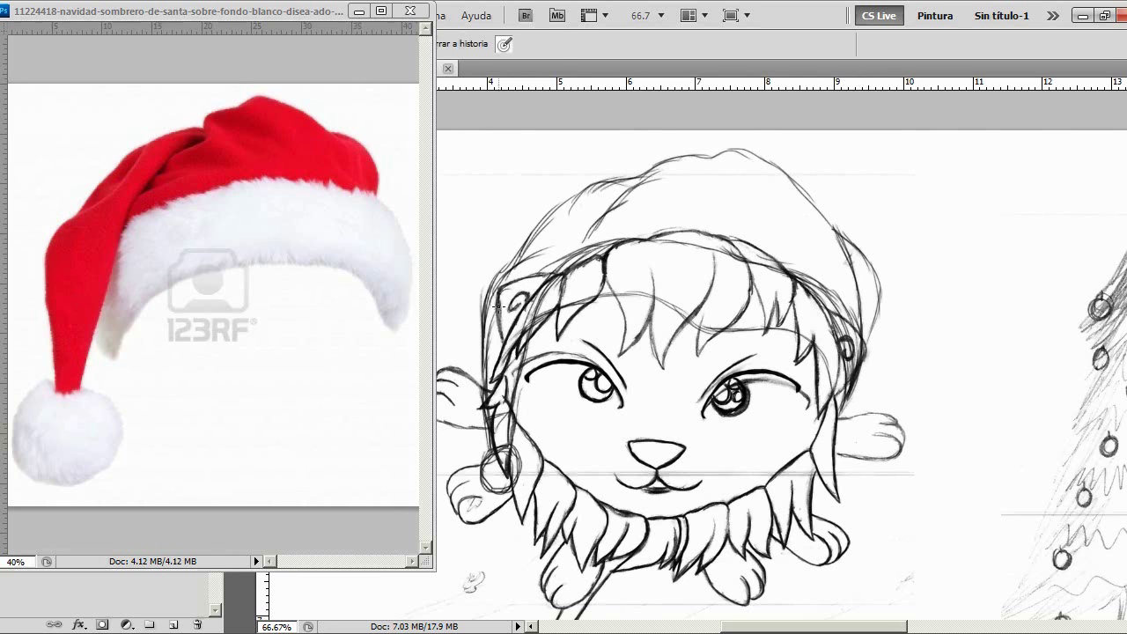
click(359, 10)
click(202, 347)
click(202, 347)
drag(93, 186, 122, 176)
mouse_move(653, 210)
mouse_down()
mouse_move(638, 167)
mouse_move(713, 226)
mouse_move(691, 244)
mouse_move(733, 343)
mouse_move(699, 487)
mouse_up()
mouse_move(125, 183)
mouse_down()
mouse_move(103, 184)
mouse_move(116, 190)
mouse_up()
mouse_move(621, 174)
mouse_down()
mouse_move(731, 264)
mouse_move(705, 208)
mouse_move(774, 361)
mouse_move(782, 462)
mouse_move(740, 334)
mouse_move(781, 452)
mouse_move(774, 469)
mouse_up()
Hide Capa 1, Capa 2 and Capa 3, and erase doubled sketch lines on the hat's hanging end and upper brim edge
drag(78, 185, 79, 176)
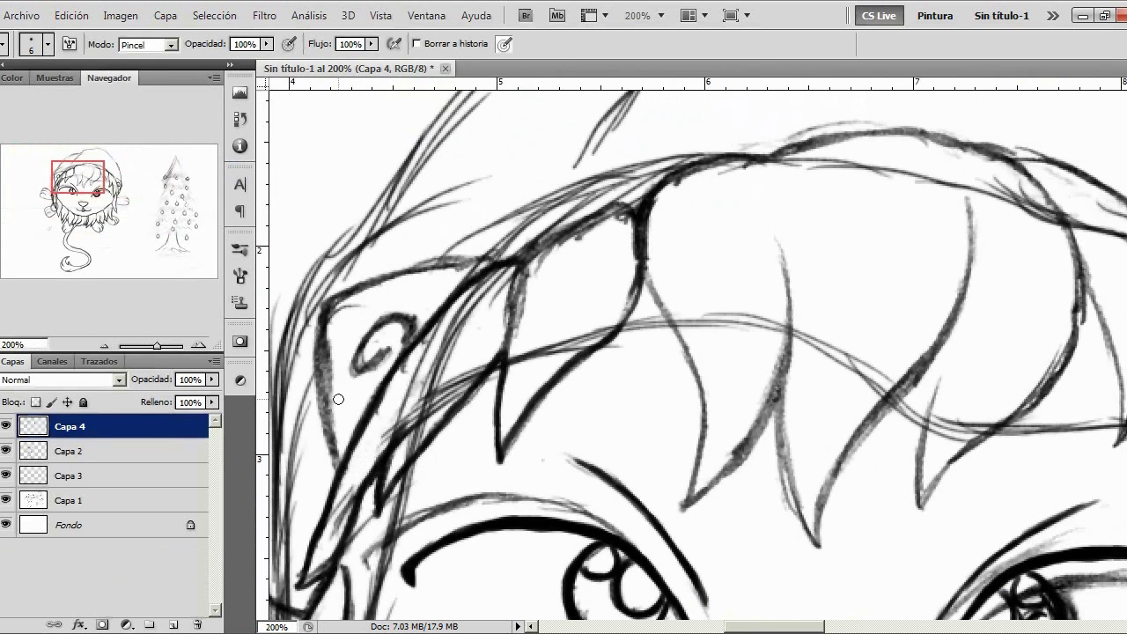
click(6, 451)
click(6, 500)
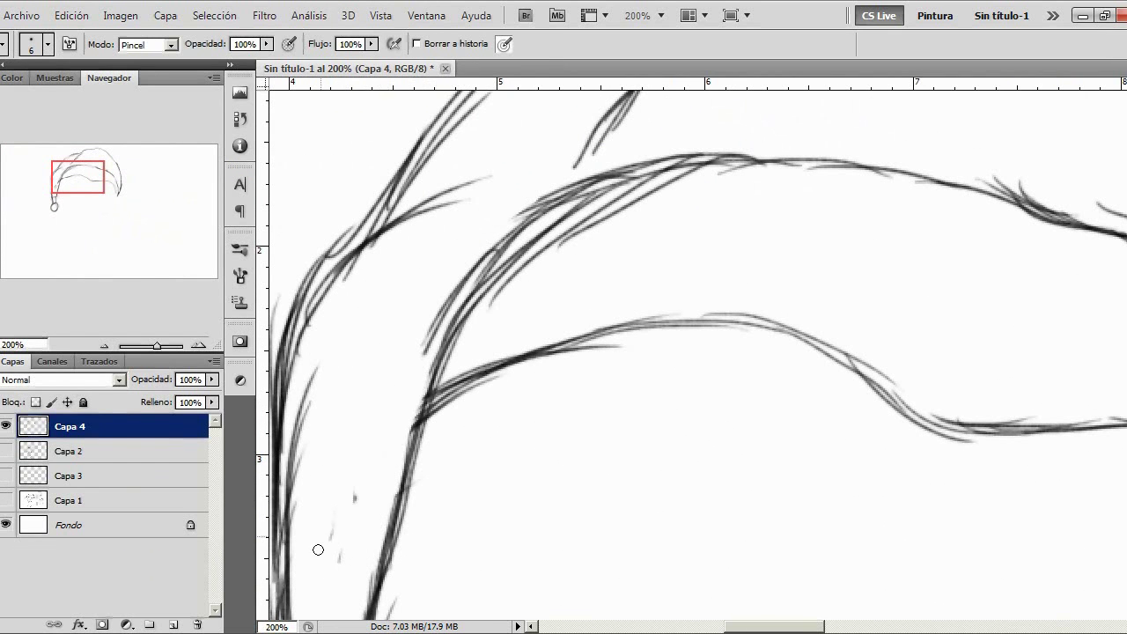
key(ctrl+minus)
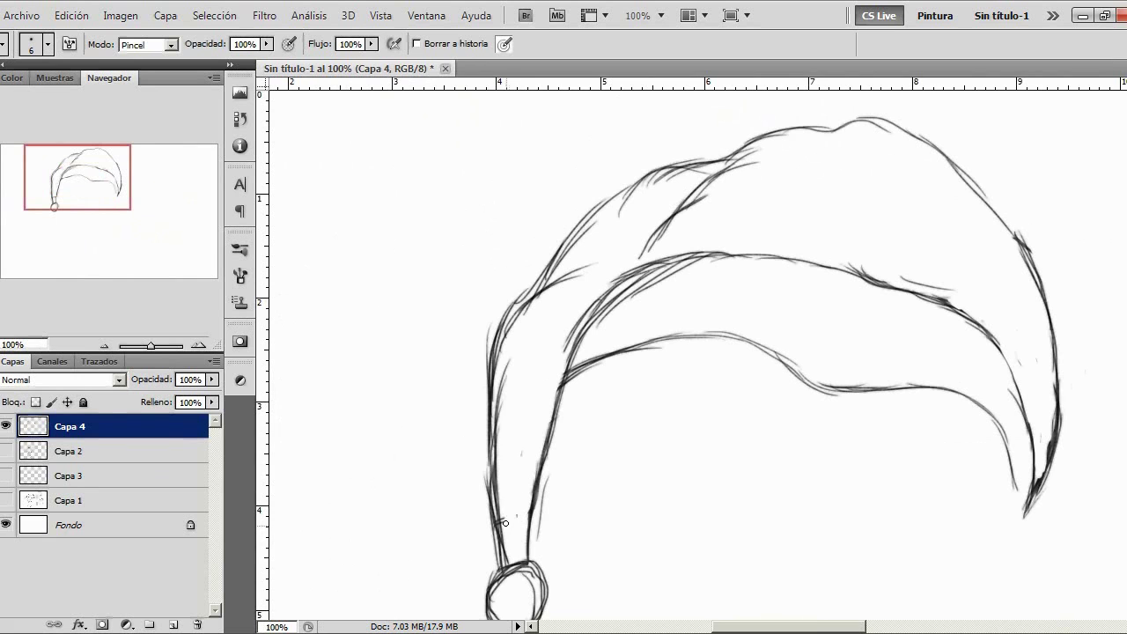
drag(506, 425, 495, 490)
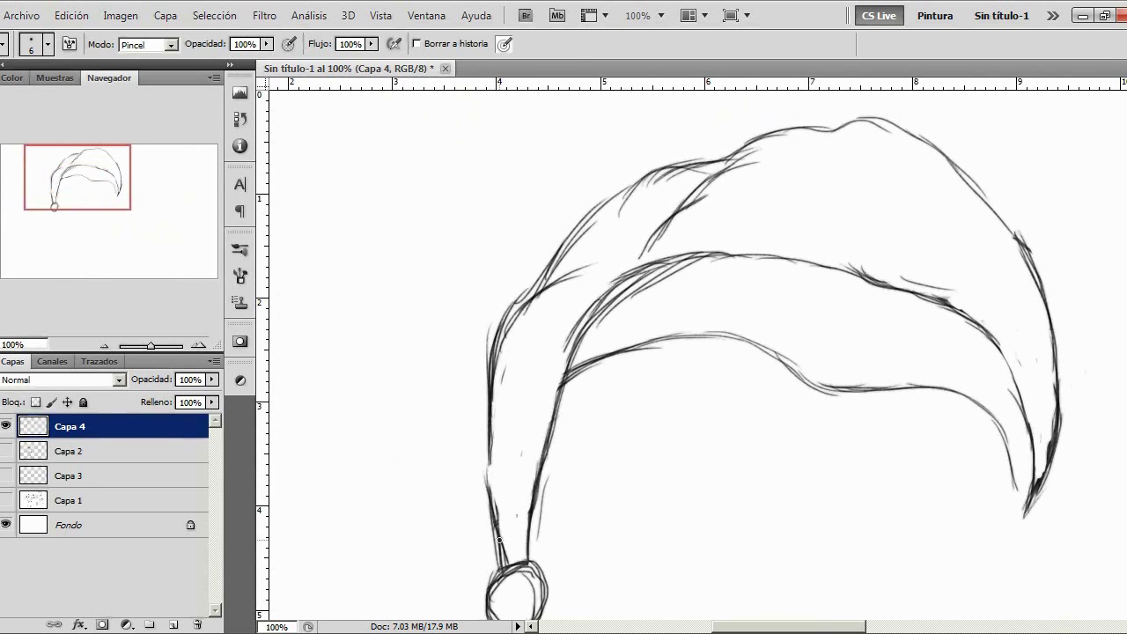
mouse_move(628, 297)
mouse_down()
mouse_move(572, 337)
mouse_move(656, 262)
mouse_move(679, 258)
mouse_up()
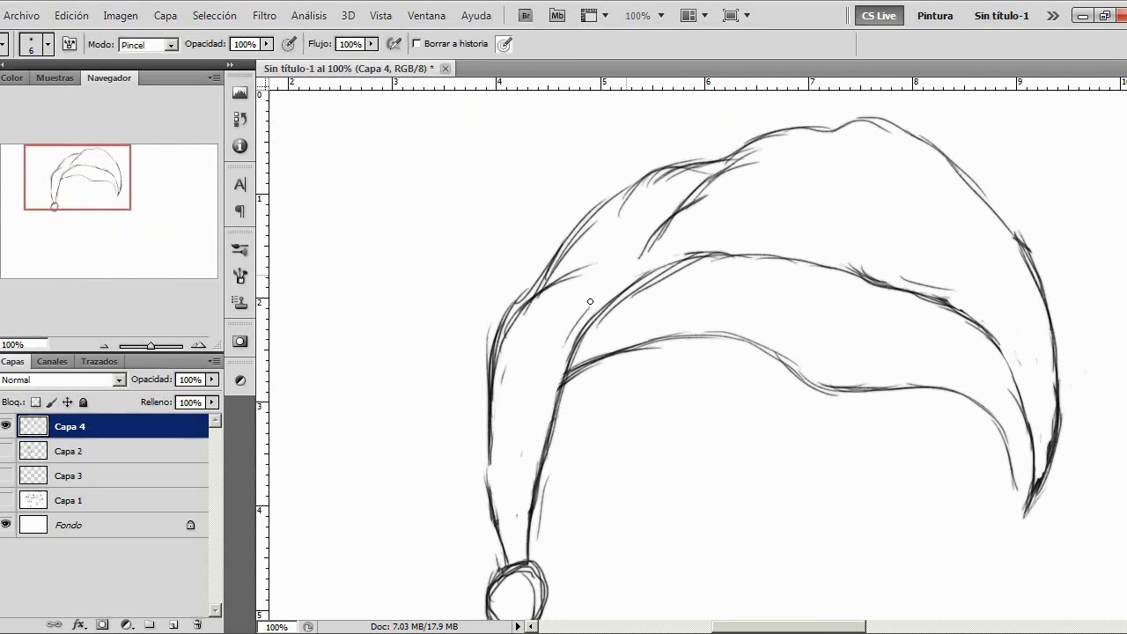
mouse_move(530, 301)
mouse_down()
mouse_move(556, 293)
mouse_move(553, 282)
mouse_move(522, 310)
mouse_up()
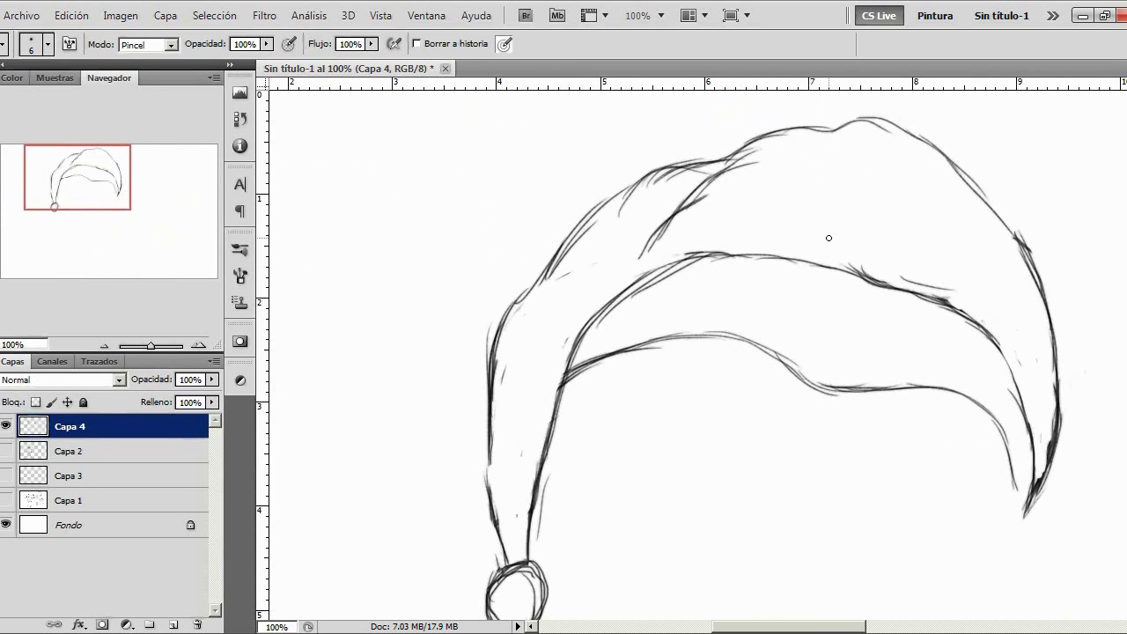
Switch to a 7 px brush and ink the left-hand curve of the brim's upper edge
key(b)
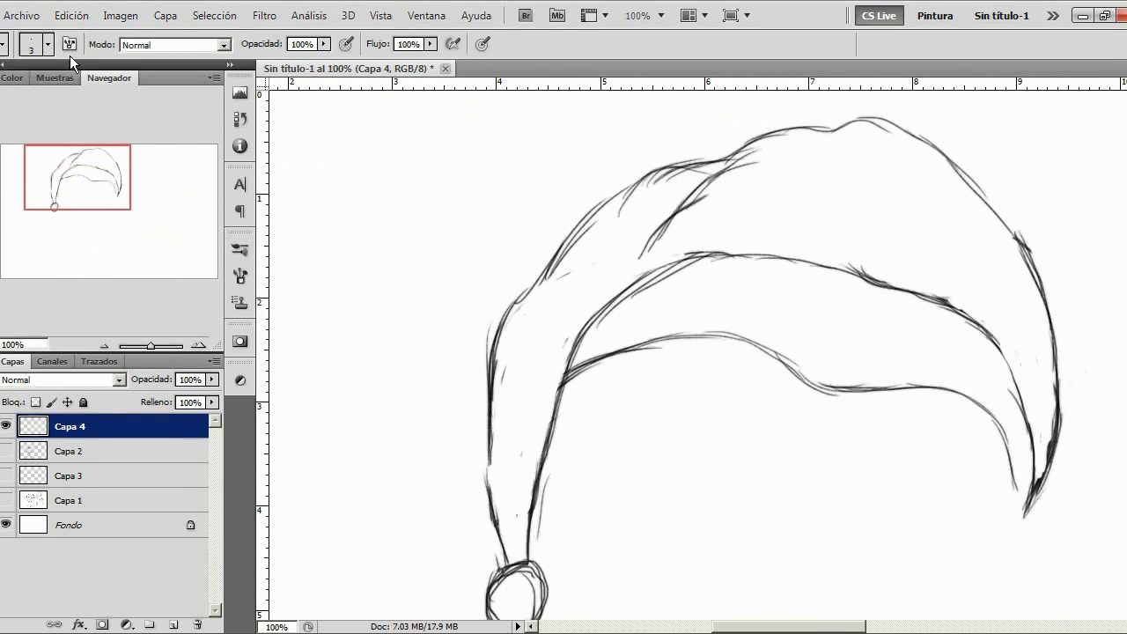
click(32, 44)
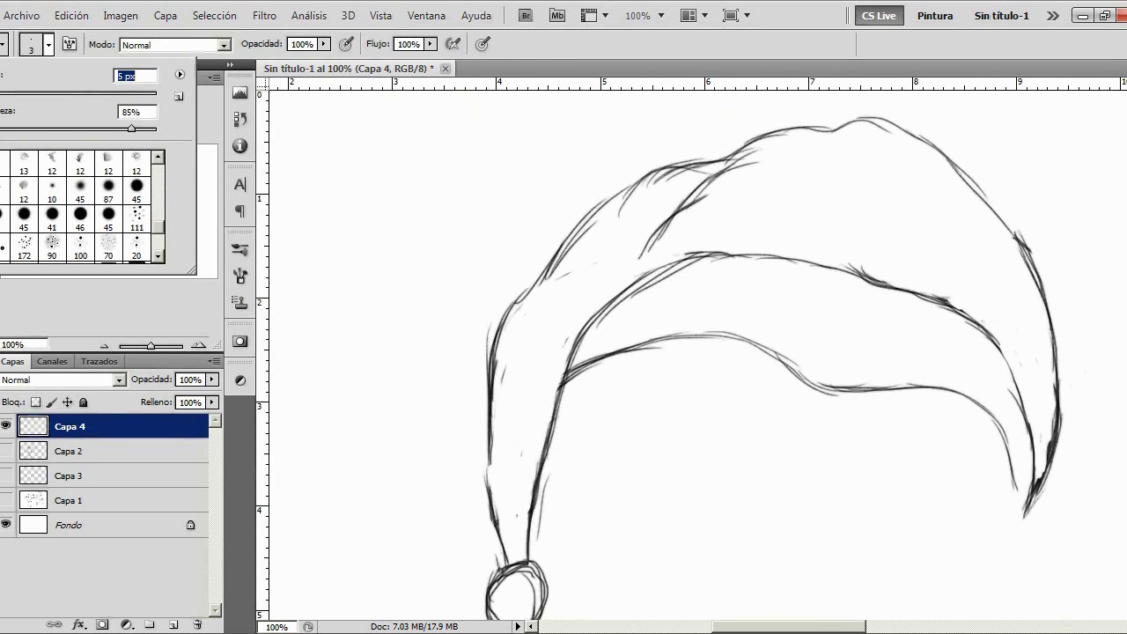
click(32, 46)
mouse_move(566, 379)
mouse_down()
mouse_move(602, 316)
mouse_move(681, 266)
mouse_up()
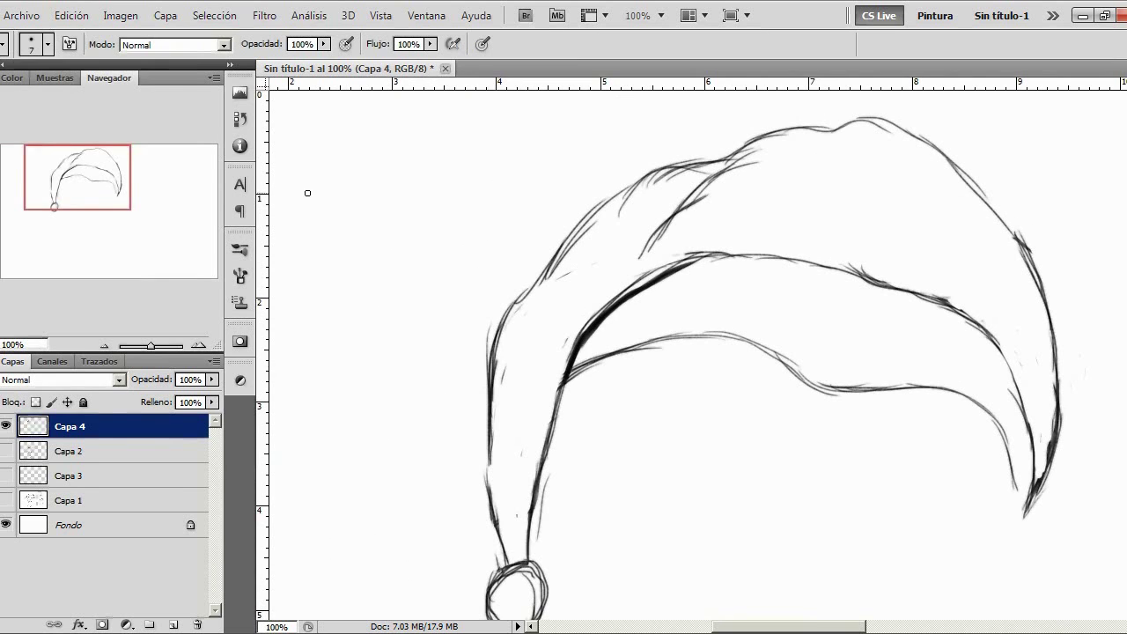
Set the brush size to 5 px and ink both edges of the hat's hanging end above the pompom
click(32, 44)
key(Return)
drag(527, 567, 552, 427)
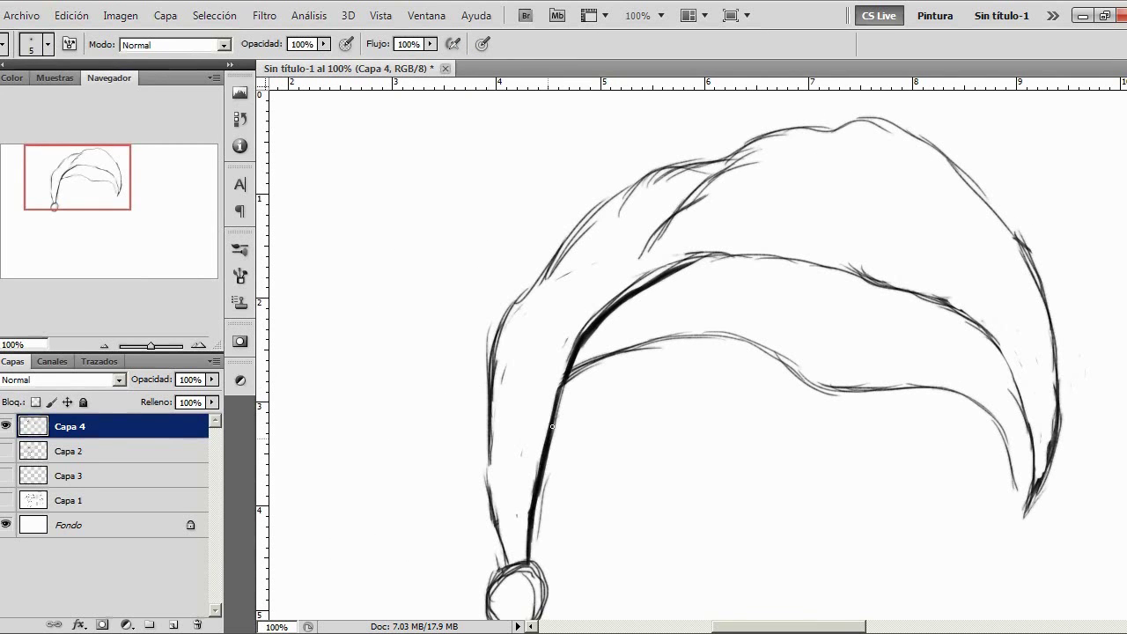
mouse_move(508, 561)
mouse_down()
mouse_move(486, 458)
mouse_move(486, 352)
mouse_up()
drag(483, 421, 500, 315)
Rework the upper part of the hanging end's outer edge and erase its thick doubled lines
key(e)
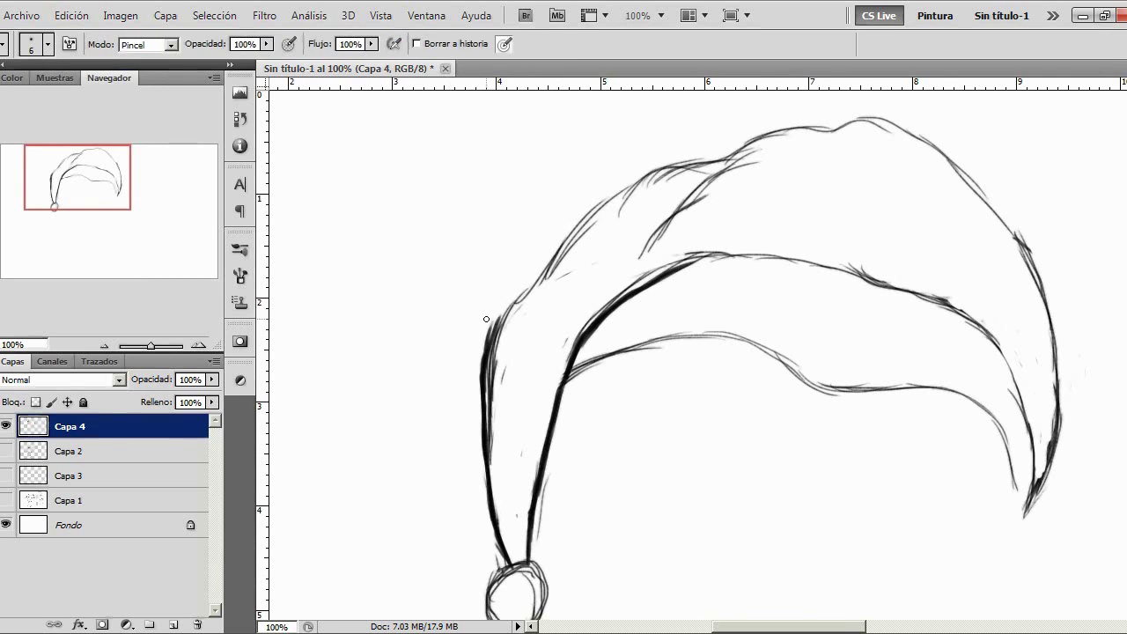
key(b)
mouse_move(482, 369)
mouse_down()
mouse_move(512, 296)
mouse_move(551, 256)
mouse_up()
key(e)
mouse_move(516, 302)
mouse_down()
mouse_move(499, 319)
mouse_move(486, 414)
mouse_move(497, 448)
mouse_up()
key(b)
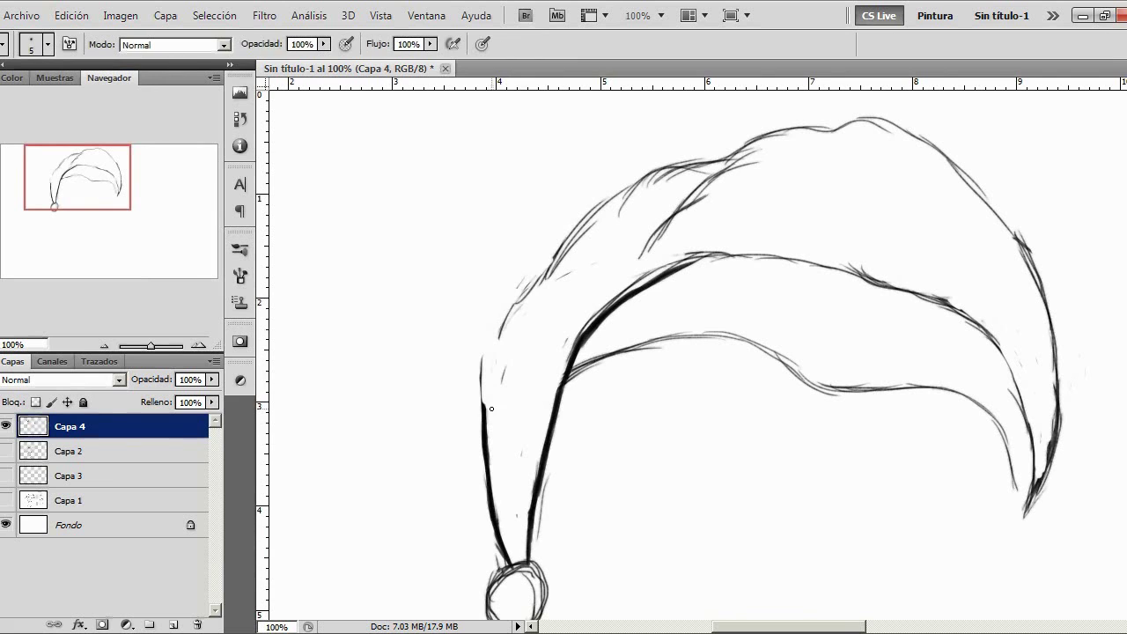
Add a new layer above Capa 4 and ink the upper part of the hanging end's outer edge on it
click(173, 625)
mouse_move(484, 423)
mouse_down()
mouse_move(507, 302)
mouse_move(493, 344)
mouse_move(508, 304)
mouse_up()
key(e)
key(b)
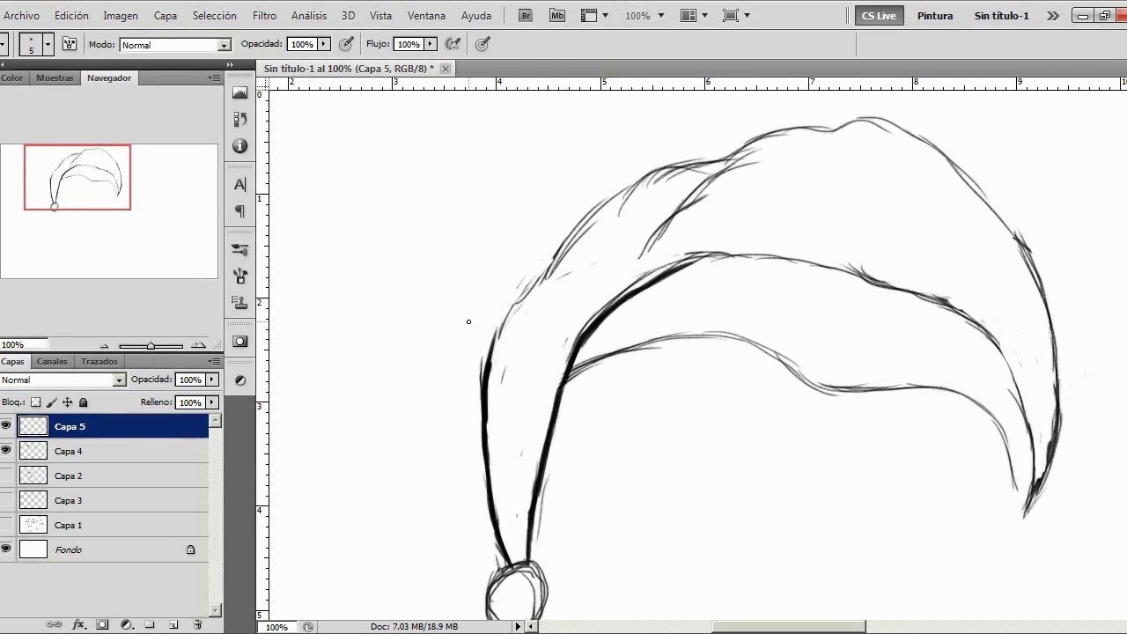
Ink the hat's outer contour from the hanging end up to the crown's peak, including the short fold lines branching off it
mouse_move(491, 348)
mouse_down()
mouse_move(544, 244)
mouse_move(579, 212)
mouse_up()
drag(550, 268, 555, 267)
drag(579, 223, 602, 184)
mouse_move(674, 162)
mouse_down()
mouse_move(760, 136)
mouse_move(636, 192)
mouse_move(675, 166)
mouse_up()
mouse_move(743, 148)
mouse_down()
mouse_move(784, 127)
mouse_move(844, 128)
mouse_up()
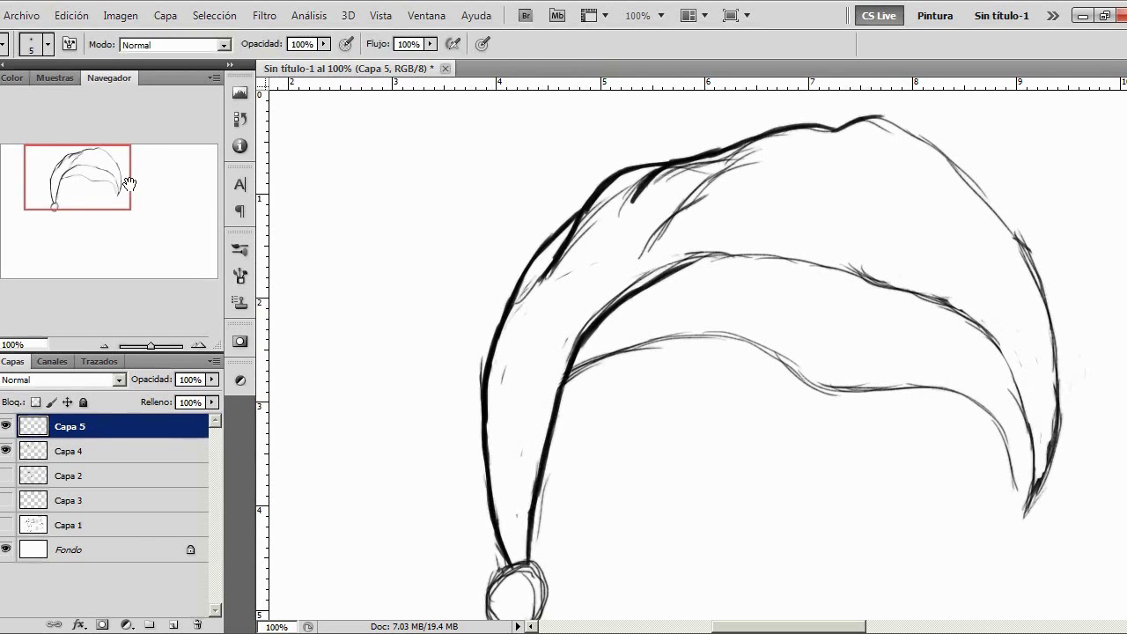
Ink the pointed right-hand end of the brim and the crown's outer edge rising from it
drag(129, 183, 168, 176)
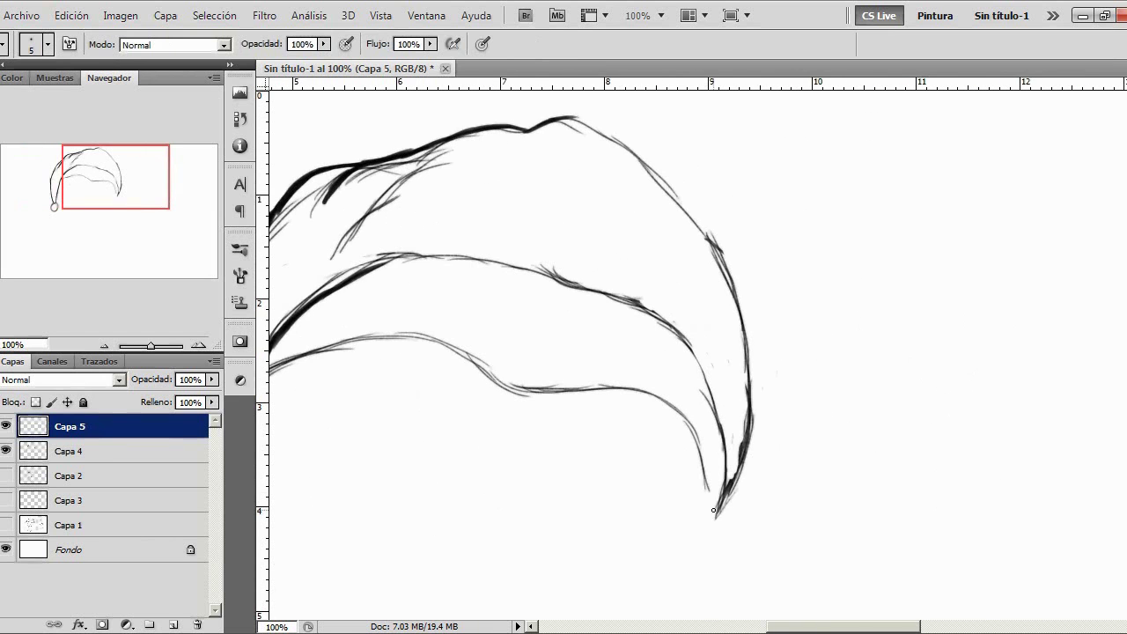
drag(726, 482, 720, 424)
drag(723, 499, 746, 451)
drag(740, 477, 733, 406)
mouse_move(747, 454)
mouse_down()
mouse_move(751, 421)
mouse_move(731, 351)
mouse_up()
mouse_move(749, 398)
mouse_down()
mouse_move(739, 310)
mouse_move(720, 259)
mouse_up()
Ink the fold lines inside the hat's crown on Capa 5
key(r)
mouse_move(356, 326)
mouse_down()
mouse_move(496, 370)
mouse_move(467, 374)
mouse_move(468, 462)
mouse_move(527, 296)
mouse_move(632, 285)
mouse_up()
drag(569, 288, 500, 326)
drag(125, 185, 95, 199)
drag(466, 315, 473, 263)
drag(473, 201, 461, 266)
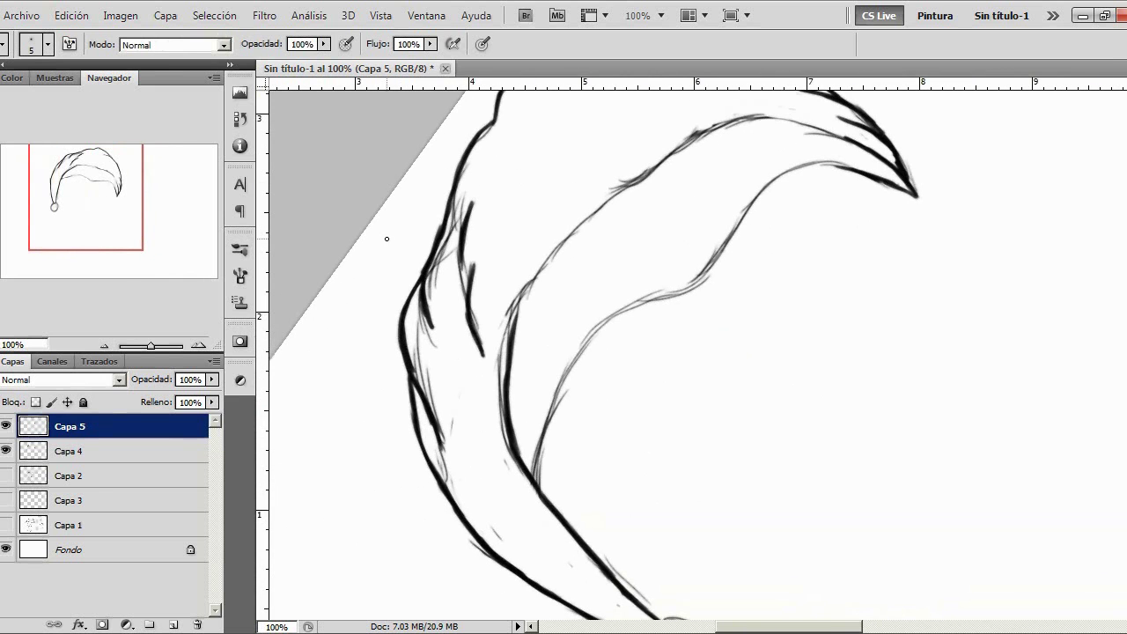
Ink the pompom's round outline at the hat's hanging end on Capa 5
drag(130, 194, 133, 219)
mouse_move(480, 533)
mouse_down()
mouse_move(473, 579)
mouse_move(473, 541)
mouse_move(470, 574)
mouse_move(518, 522)
mouse_up()
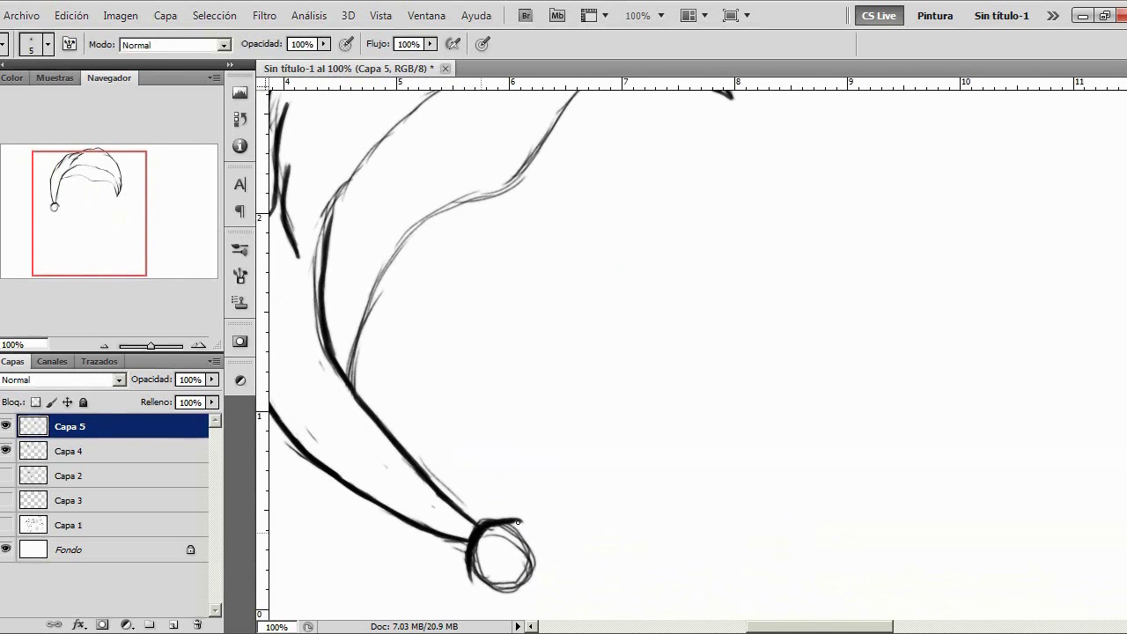
mouse_move(468, 570)
mouse_down()
mouse_move(518, 613)
mouse_move(536, 606)
mouse_move(539, 546)
mouse_up()
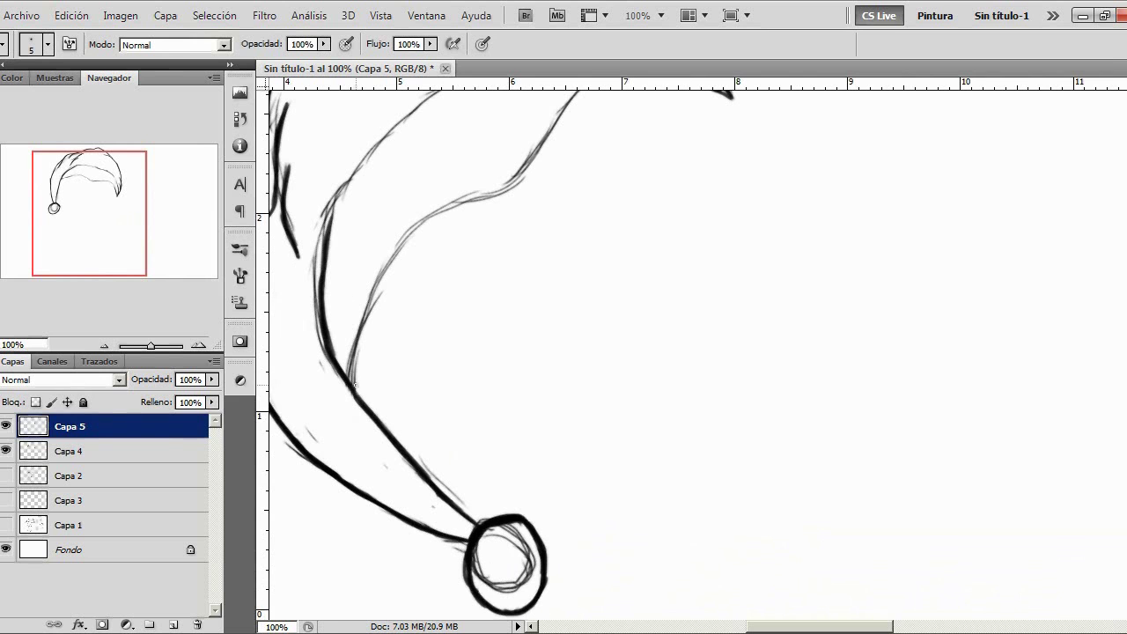
Ink the brim's lower edge on Capa 5, from the hanging end across to the pointed right-hand tip
mouse_move(355, 356)
mouse_down()
mouse_move(401, 245)
mouse_move(431, 217)
mouse_move(497, 192)
mouse_move(539, 143)
mouse_up()
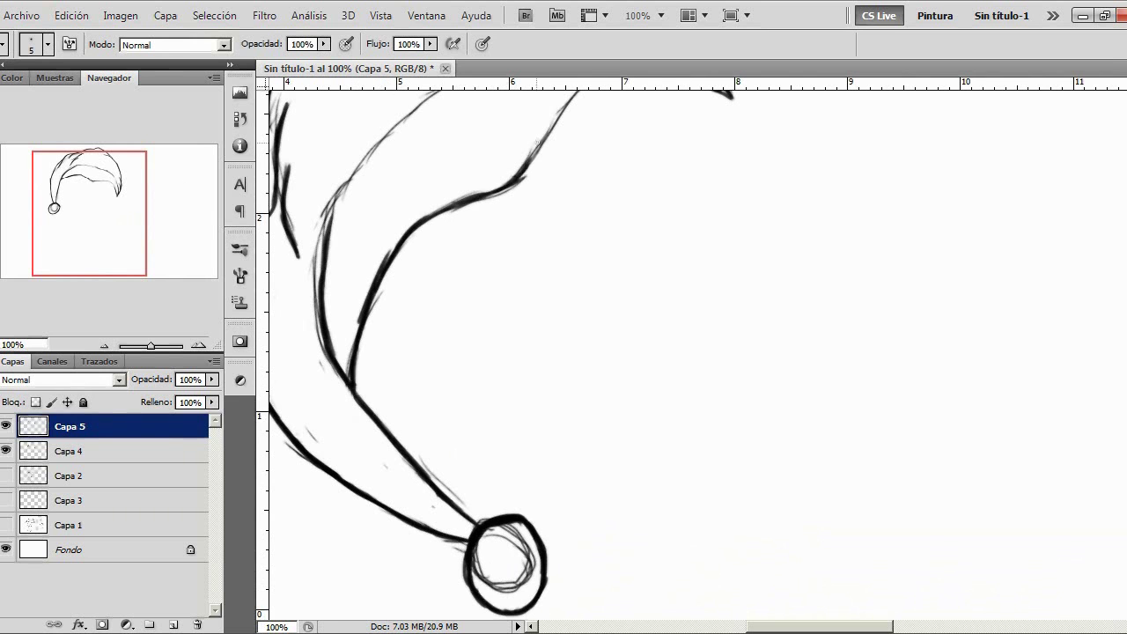
drag(110, 194, 123, 187)
mouse_move(559, 321)
mouse_down()
mouse_move(566, 280)
mouse_move(608, 220)
mouse_move(660, 208)
mouse_move(687, 218)
mouse_up()
Ink the brim's upper edge from the hanging end to the pointed tip, erasing the stray stroke and redrawing that stretch
mouse_move(338, 401)
mouse_down()
mouse_move(366, 328)
mouse_move(426, 259)
mouse_move(422, 275)
mouse_move(405, 280)
mouse_move(414, 269)
mouse_move(517, 183)
mouse_move(480, 217)
mouse_move(560, 170)
mouse_up()
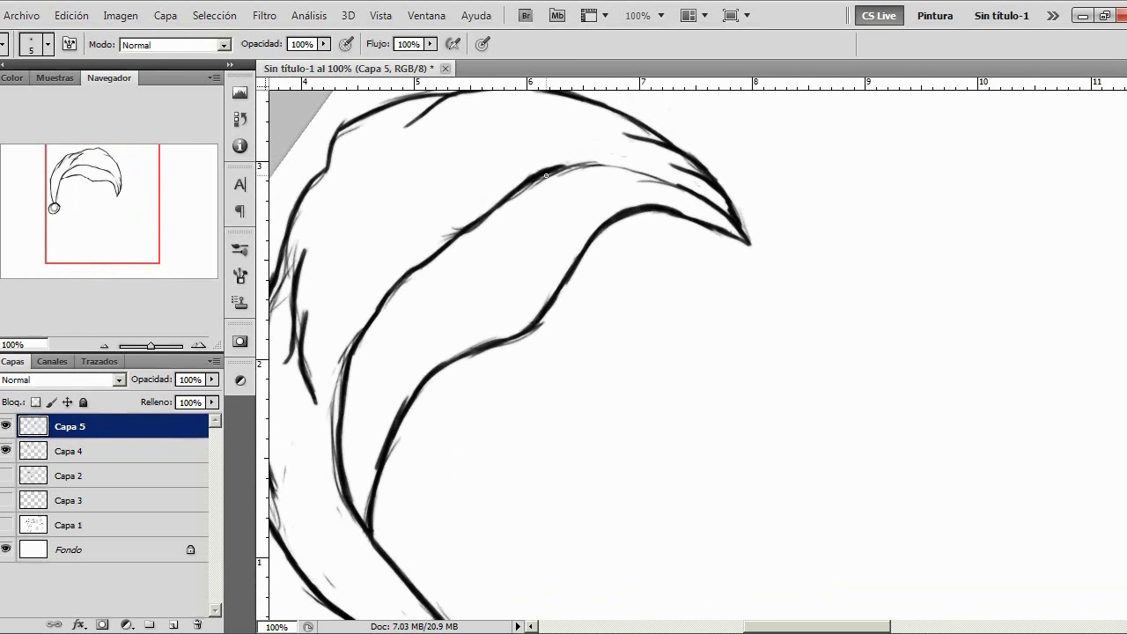
key(r)
mouse_move(609, 251)
mouse_down()
mouse_move(572, 264)
mouse_move(572, 366)
mouse_up()
key(e)
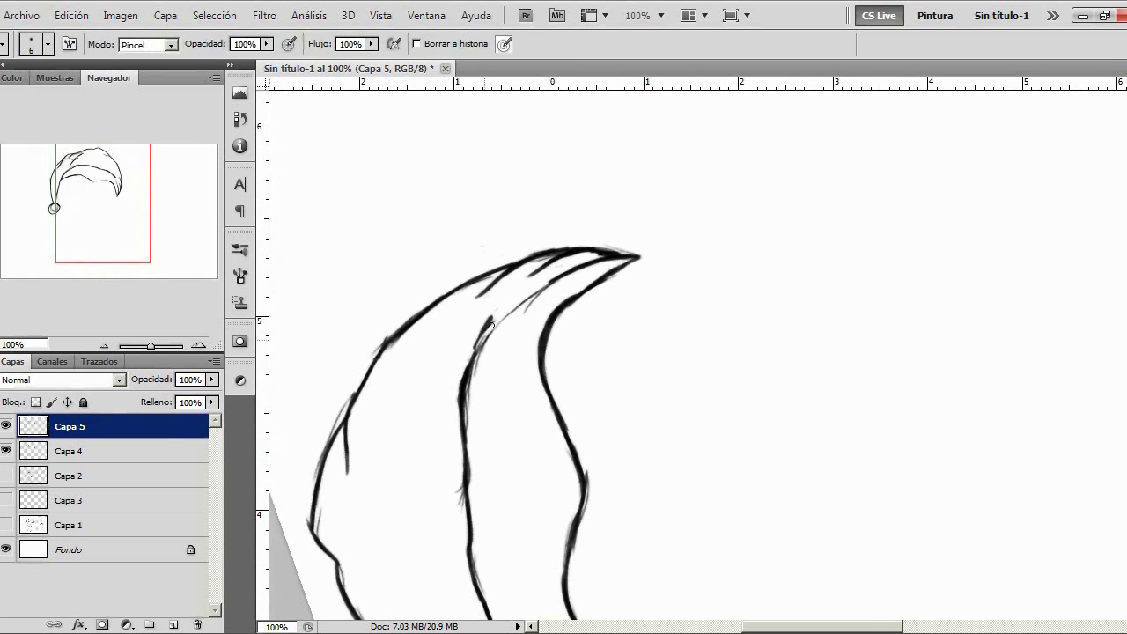
key(b)
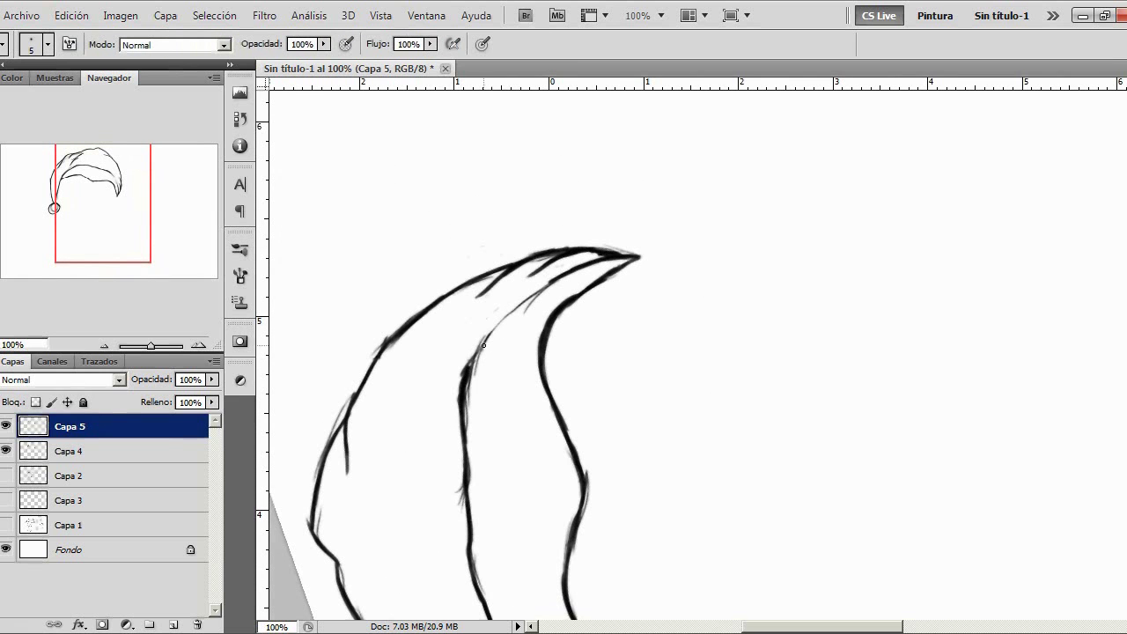
mouse_move(465, 377)
mouse_down()
mouse_move(509, 313)
mouse_move(548, 284)
mouse_up()
Erase the rough sketch circles inside the pompom on Capa 4
drag(99, 245, 81, 253)
key(r)
mouse_move(372, 415)
mouse_down()
mouse_move(438, 327)
mouse_move(423, 345)
mouse_up()
key(b)
drag(81, 223, 91, 208)
click(6, 451)
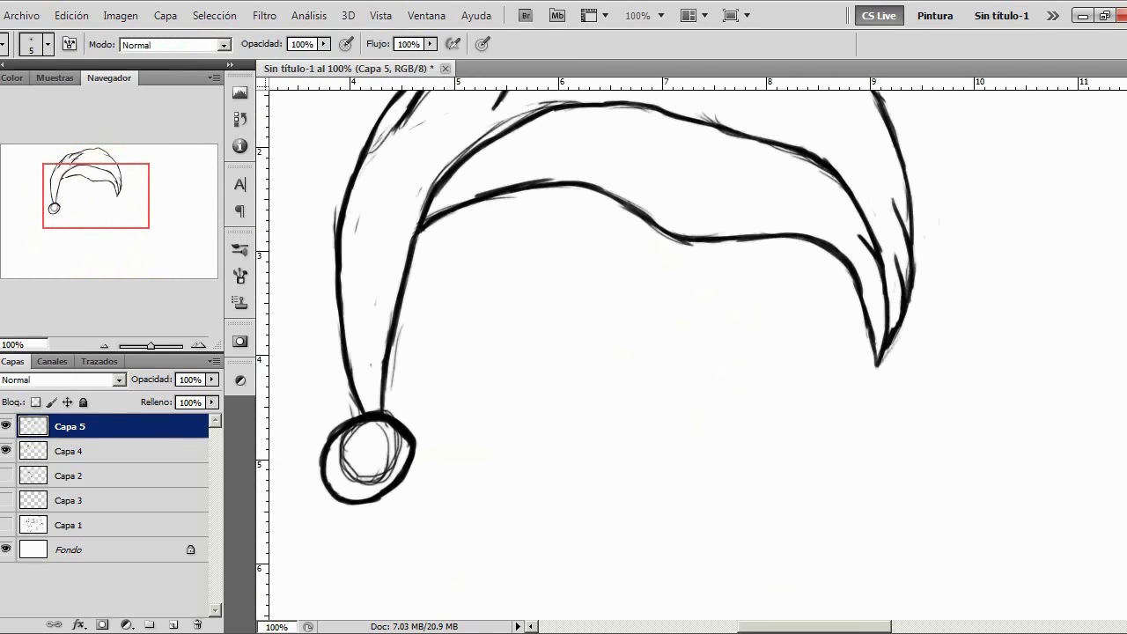
key(e)
click(75, 451)
mouse_move(348, 453)
mouse_down()
mouse_move(359, 400)
mouse_move(341, 460)
mouse_move(348, 449)
mouse_move(364, 484)
mouse_move(393, 452)
mouse_move(374, 429)
mouse_up()
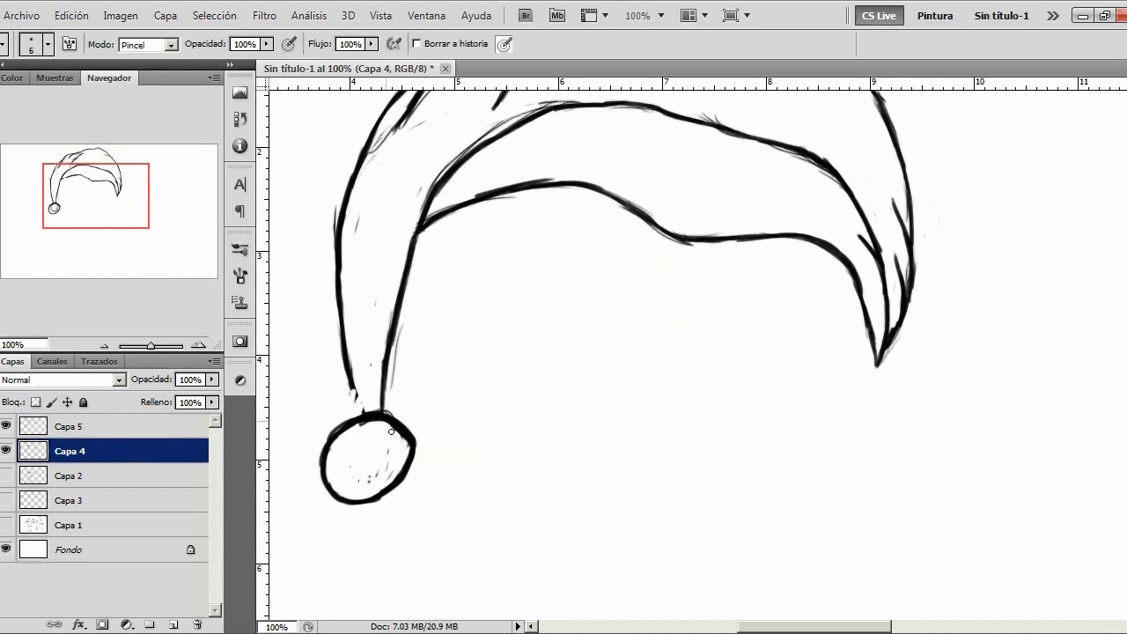
Hide Capa 5 and erase the loose sketch lines around the hanging end and the left part of the brim on Capa 4
click(6, 426)
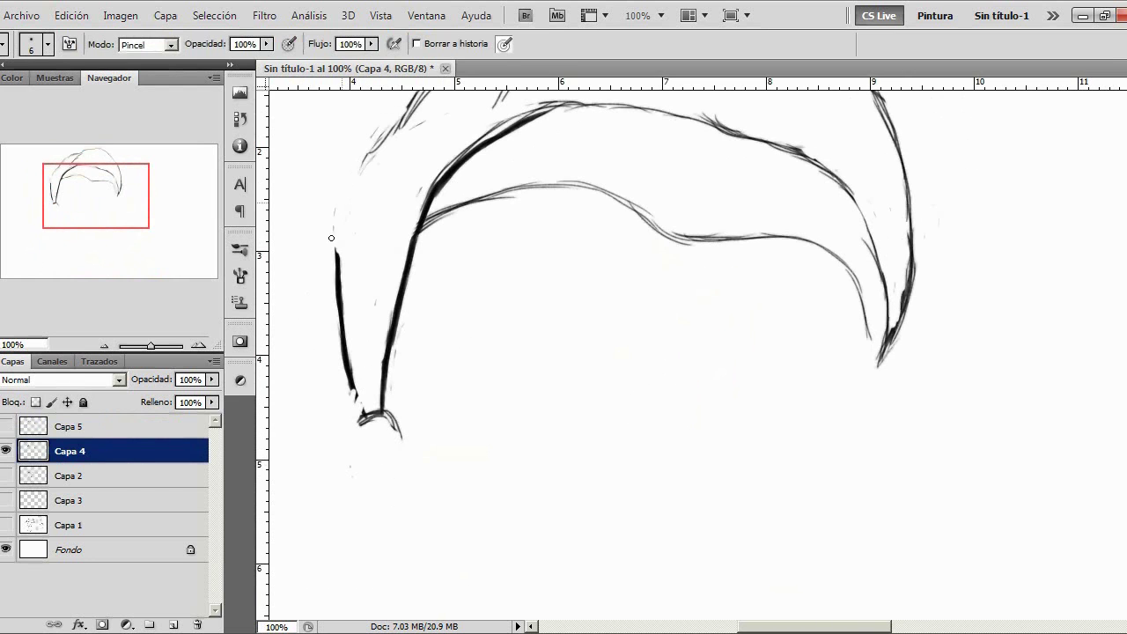
drag(384, 310, 380, 377)
drag(352, 185, 406, 137)
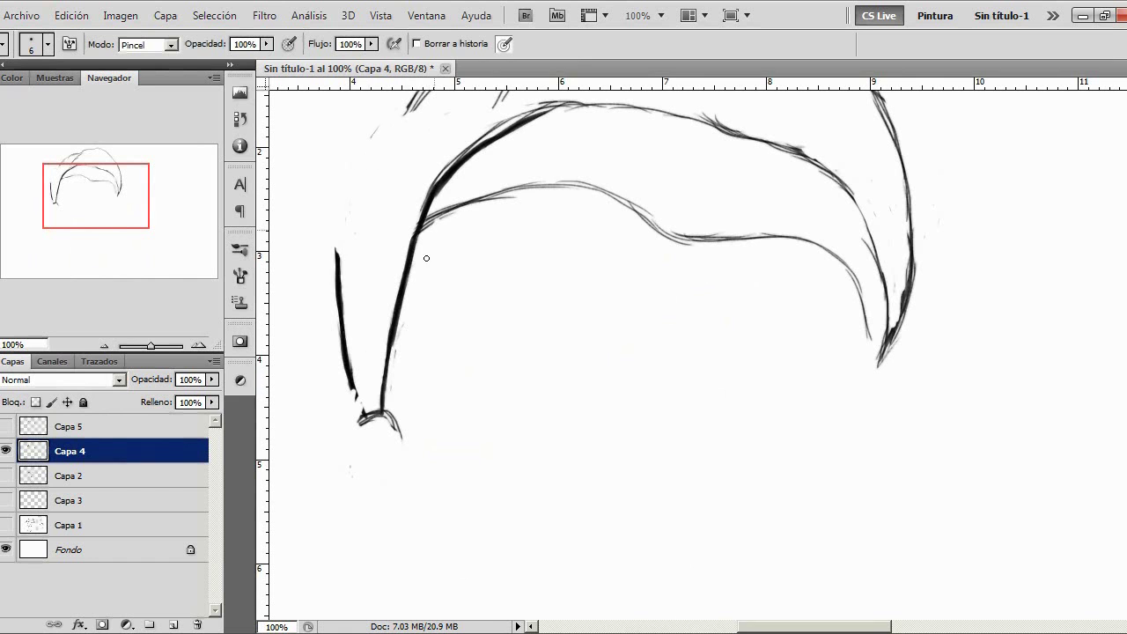
drag(487, 200, 542, 184)
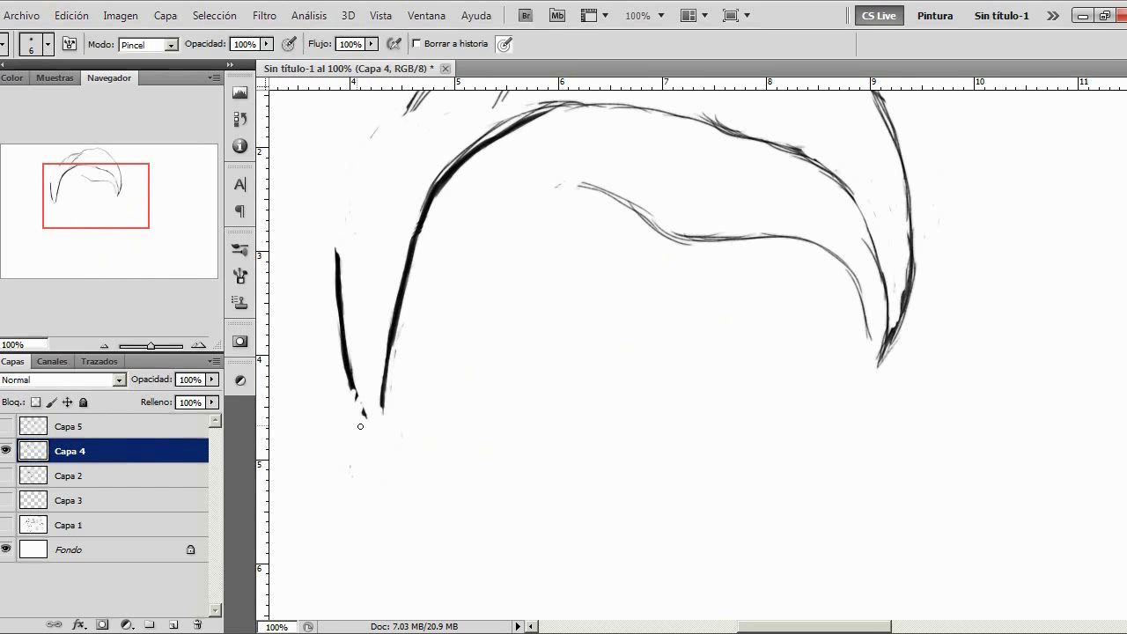
Enlarge the eraser to 19 px and erase the remaining hat sketch on Capa 4, keeping only the thick inked lines
drag(122, 188, 96, 183)
click(33, 49)
drag(0, 93, 3, 92)
mouse_move(394, 234)
mouse_down()
mouse_move(450, 173)
mouse_move(430, 199)
mouse_move(586, 129)
mouse_move(519, 219)
mouse_move(468, 242)
mouse_move(402, 317)
mouse_move(411, 305)
mouse_up()
mouse_move(520, 206)
mouse_down()
mouse_move(510, 230)
mouse_move(601, 210)
mouse_move(590, 169)
mouse_move(664, 210)
mouse_move(549, 327)
mouse_move(581, 325)
mouse_move(607, 395)
mouse_move(715, 323)
mouse_move(823, 360)
mouse_move(856, 484)
mouse_move(875, 450)
mouse_move(799, 333)
mouse_move(719, 252)
mouse_move(833, 171)
mouse_move(772, 139)
mouse_move(591, 117)
mouse_up()
drag(104, 206, 89, 203)
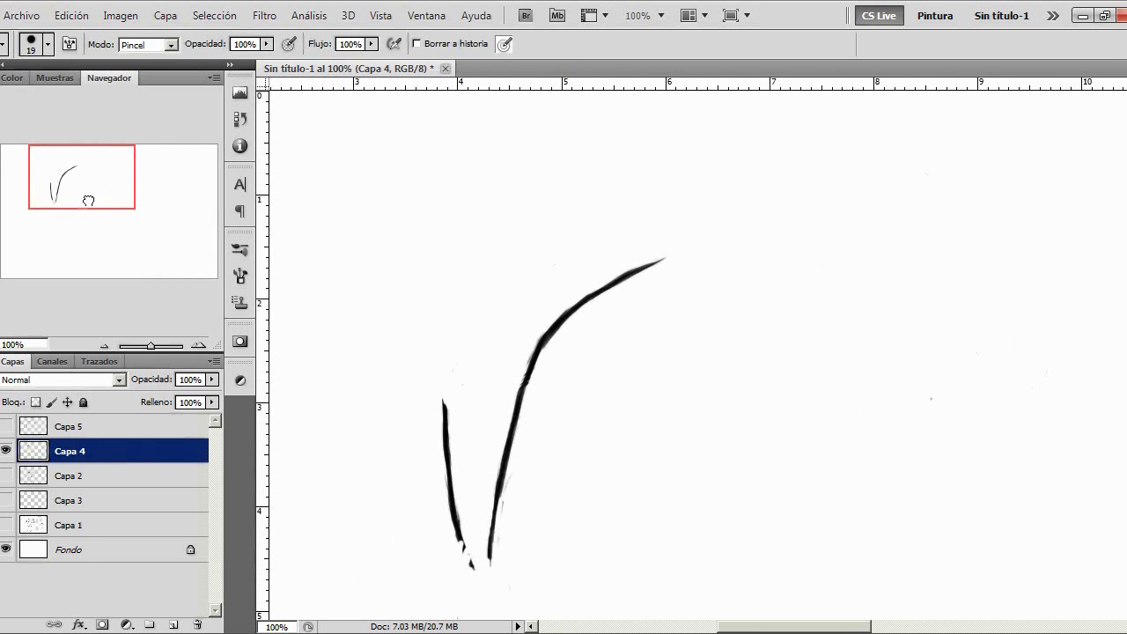
Show Capa 5 again and merge it down into Capa 4
click(6, 426)
click(80, 433)
key(ctrl+e)
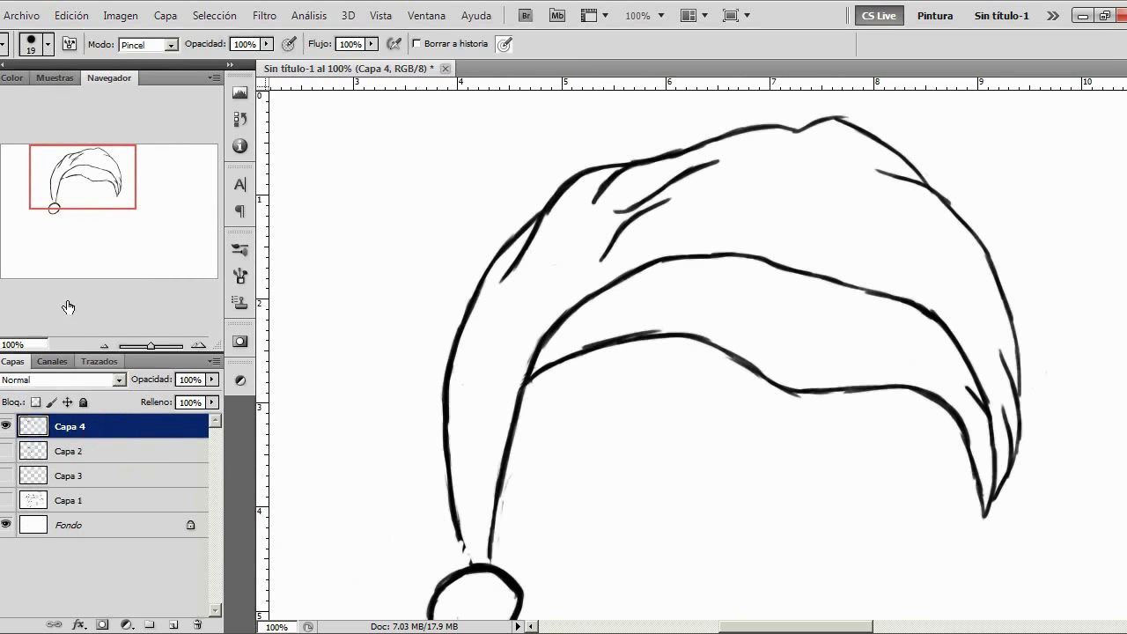
Close the gaps where the hanging end meets the pompom with brush strokes and touch up the pompom's outline
key(b)
click(184, 347)
drag(183, 347, 155, 350)
drag(86, 195, 77, 216)
drag(437, 429, 410, 375)
mouse_move(465, 403)
mouse_down()
mouse_move(467, 417)
mouse_move(408, 325)
mouse_up()
mouse_move(495, 465)
mouse_down()
mouse_move(519, 519)
mouse_move(516, 471)
mouse_move(513, 553)
mouse_move(388, 555)
mouse_move(410, 574)
mouse_move(385, 549)
mouse_move(513, 546)
mouse_move(525, 506)
mouse_move(513, 470)
mouse_up()
mouse_move(381, 522)
mouse_down()
mouse_move(368, 525)
mouse_move(372, 482)
mouse_move(416, 446)
mouse_up()
Erase the rough edges and stray marks around the pompom and the hanging end's lines
key(e)
mouse_move(473, 529)
mouse_down()
mouse_move(443, 564)
mouse_move(463, 546)
mouse_move(468, 560)
mouse_move(493, 529)
mouse_move(490, 493)
mouse_move(461, 458)
mouse_move(497, 508)
mouse_move(466, 561)
mouse_move(413, 569)
mouse_move(387, 526)
mouse_move(396, 475)
mouse_move(465, 453)
mouse_move(508, 496)
mouse_move(471, 546)
mouse_up()
drag(496, 338, 496, 330)
drag(426, 329, 436, 376)
drag(495, 143, 504, 139)
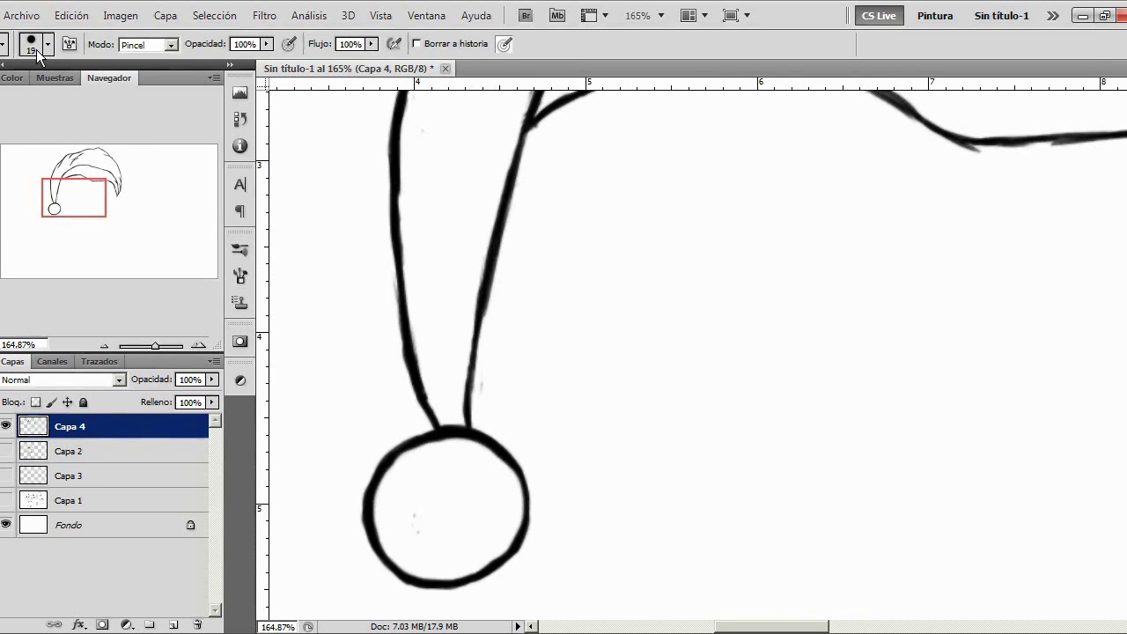
Smooth both edges of the hanging end and the crown's outer edge above it using the Smudge tool at 11 px
click(36, 368)
click(48, 43)
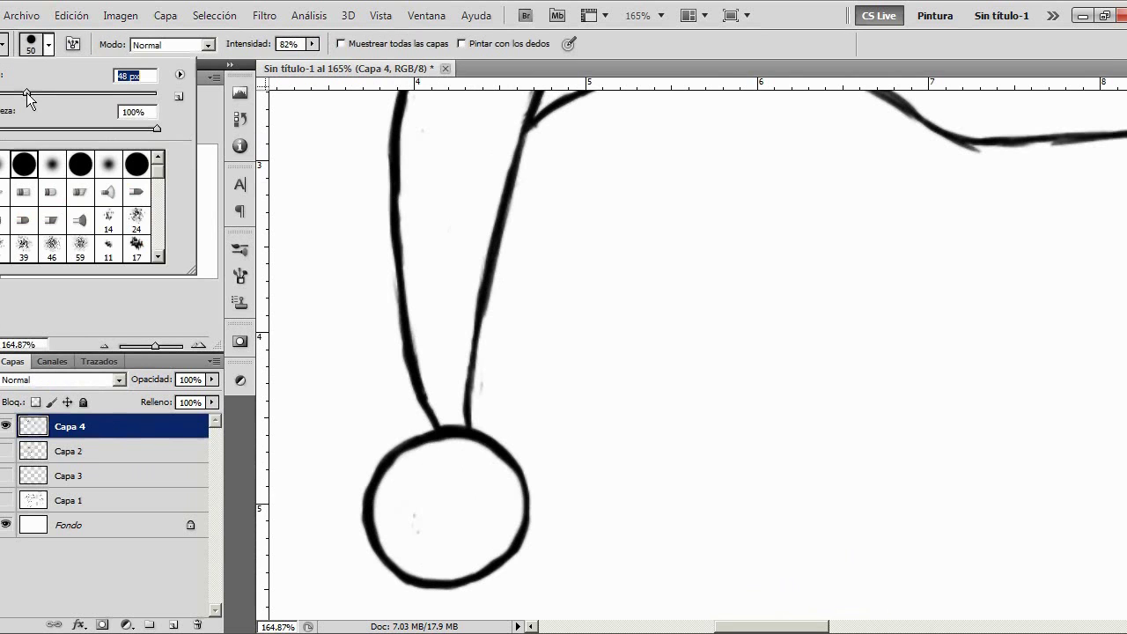
key(Return)
click(36, 47)
drag(481, 404, 526, 139)
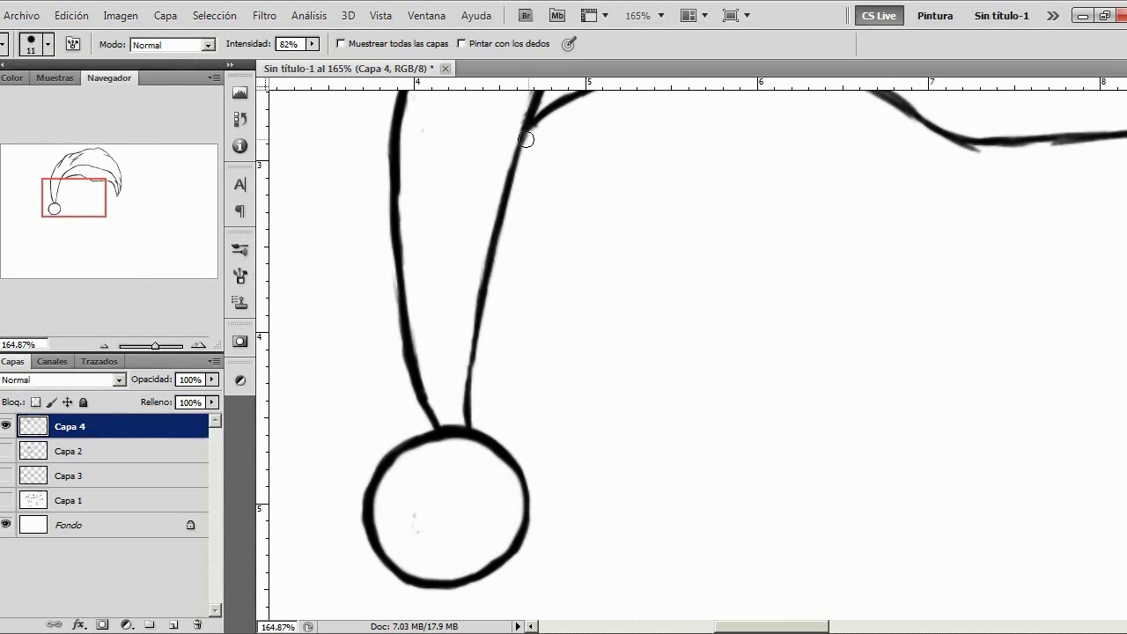
drag(441, 394, 412, 327)
mouse_move(416, 419)
mouse_down()
mouse_move(400, 365)
mouse_move(435, 408)
mouse_up()
mouse_move(425, 347)
mouse_down()
mouse_move(400, 376)
mouse_move(390, 315)
mouse_move(405, 151)
mouse_up()
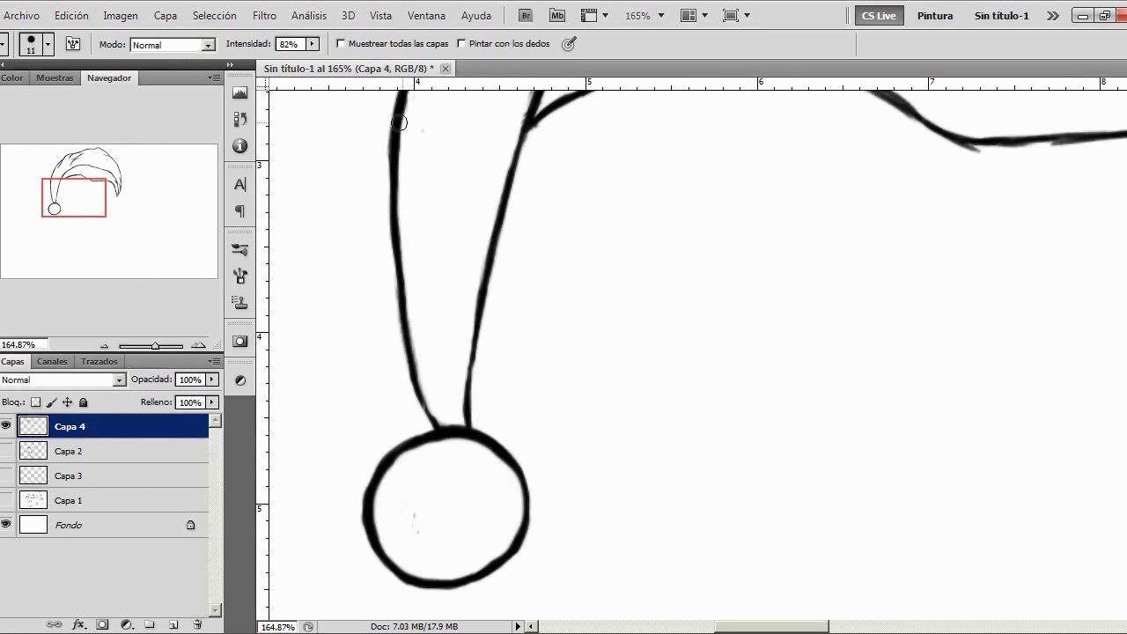
drag(59, 210, 60, 195)
mouse_move(388, 312)
mouse_down()
mouse_move(394, 353)
mouse_move(405, 280)
mouse_up()
mouse_move(414, 241)
mouse_down()
mouse_move(455, 145)
mouse_move(405, 176)
mouse_move(450, 167)
mouse_up()
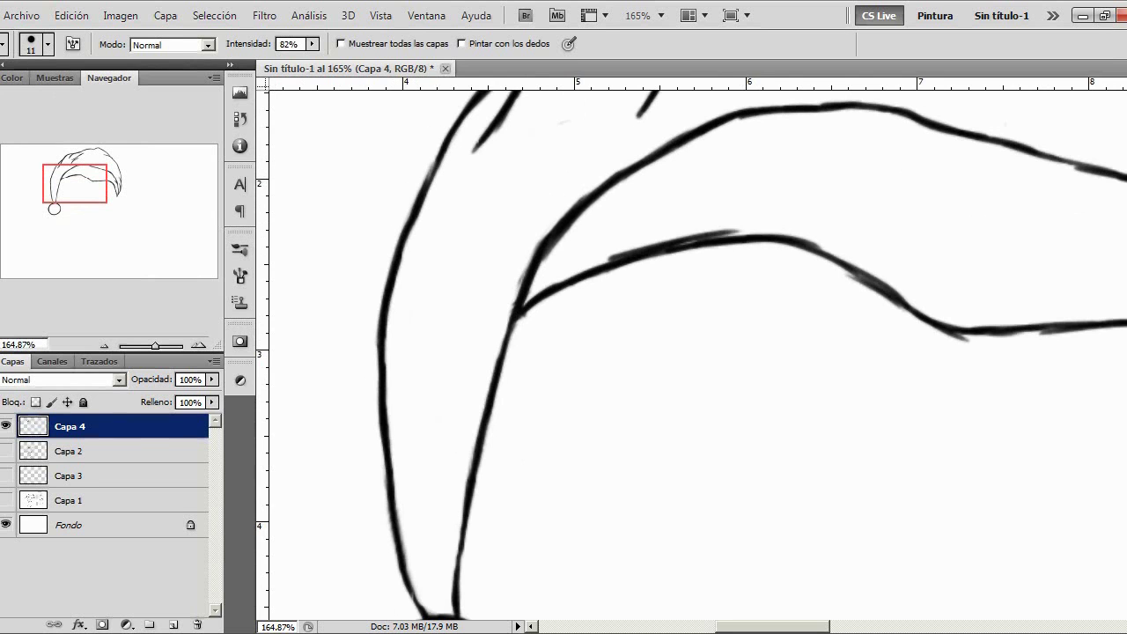
Smudge the overlapping stroke ends along the brim's lower edge into one smooth line
drag(83, 189, 88, 189)
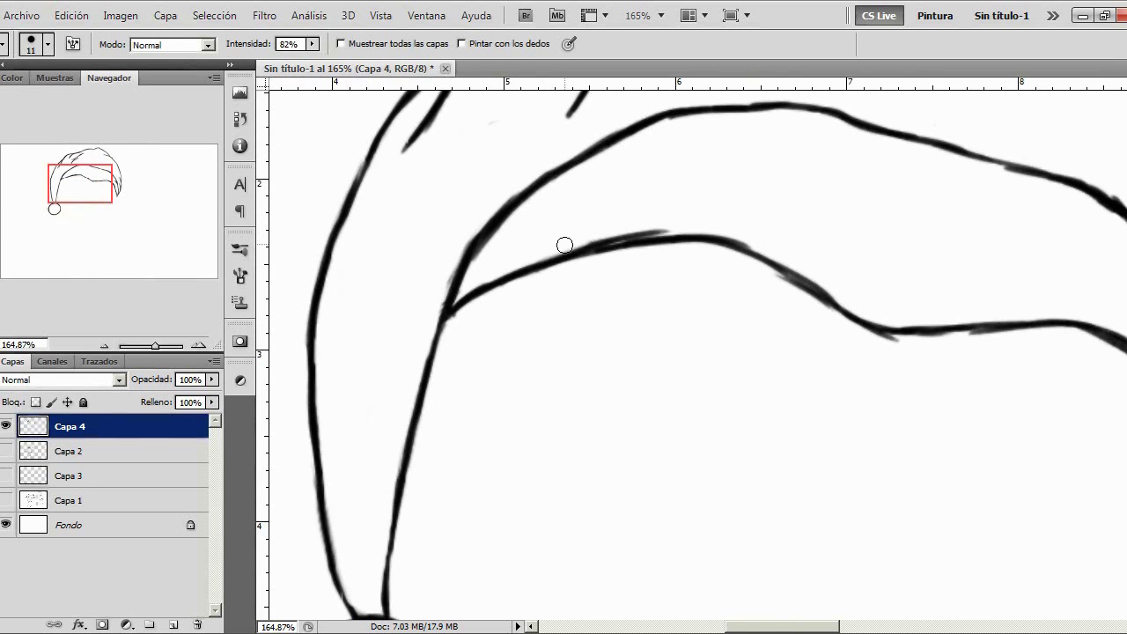
mouse_move(621, 229)
mouse_down()
mouse_move(674, 224)
mouse_move(599, 236)
mouse_up()
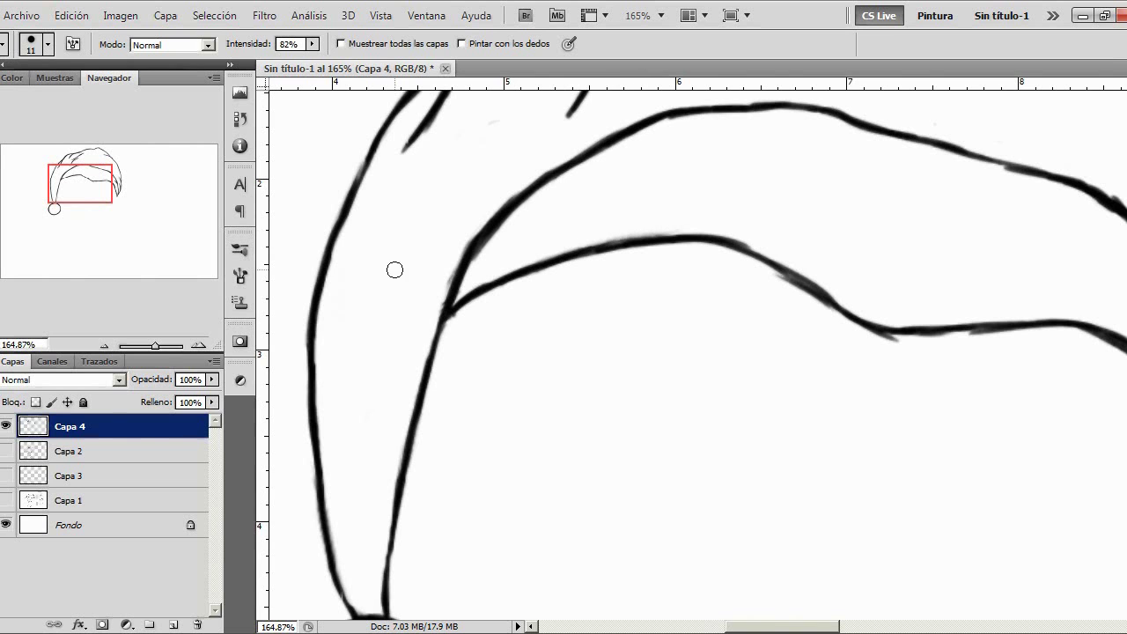
drag(904, 347, 993, 336)
drag(780, 291, 798, 279)
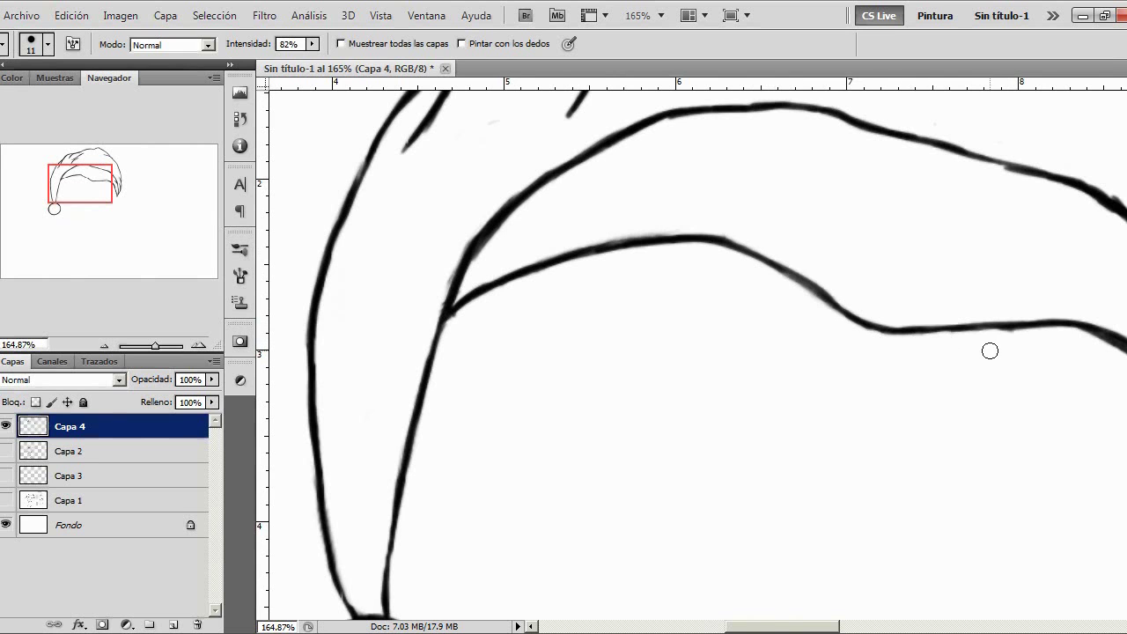
Set the eraser to 11 px and trim the brim's lower edge where it curves down to the pointed tip
drag(783, 626, 825, 627)
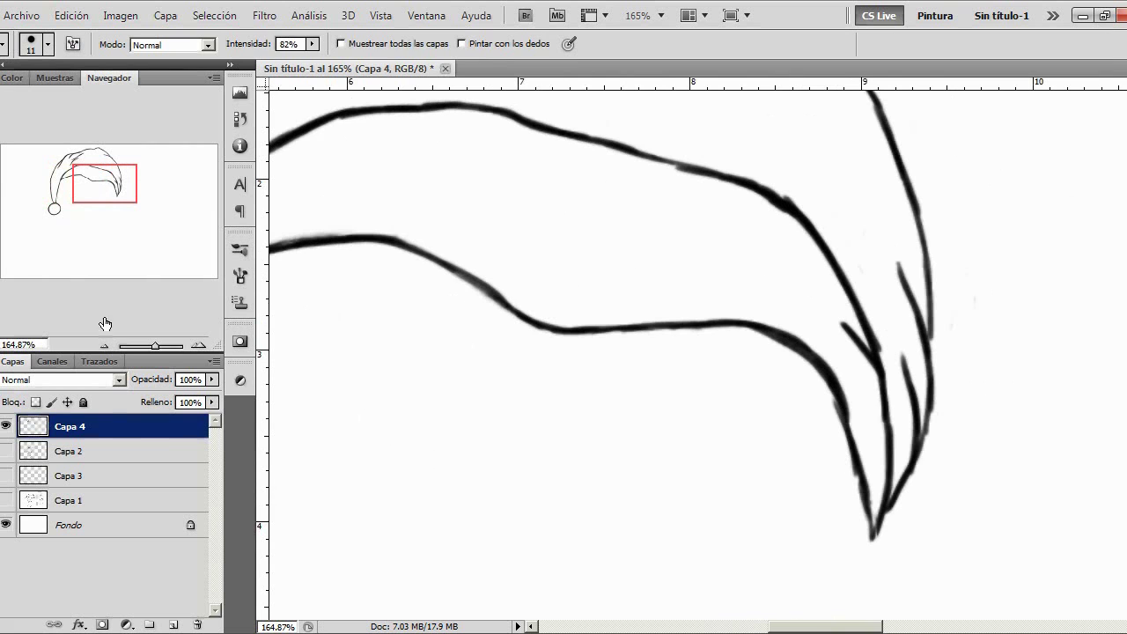
key(e)
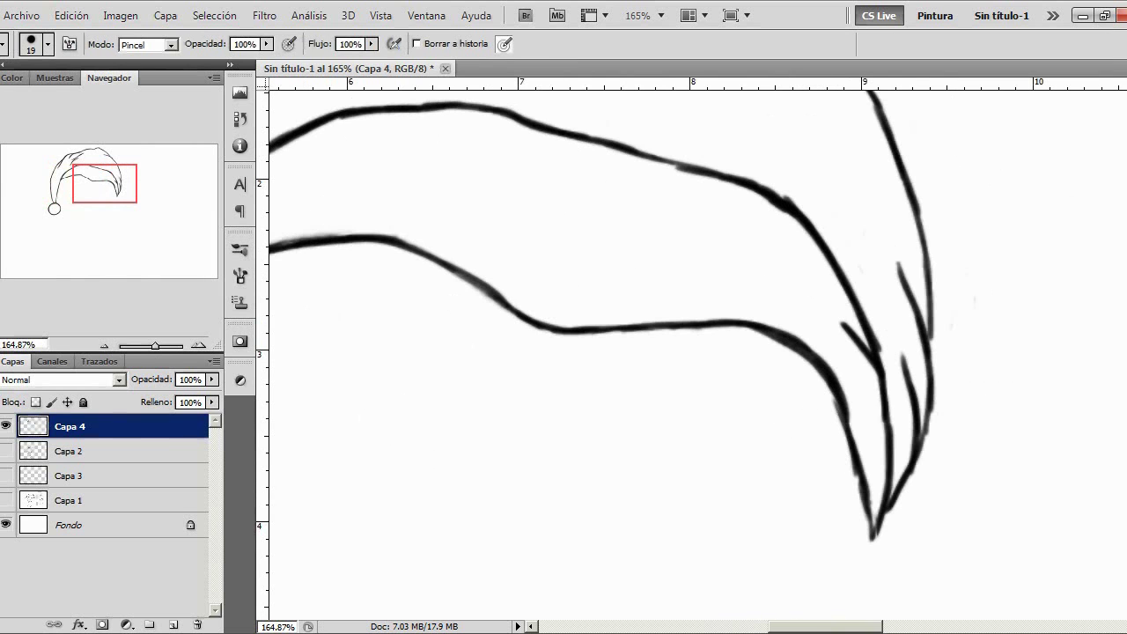
click(30, 43)
drag(13, 94, 4, 88)
click(830, 463)
mouse_move(830, 424)
mouse_down()
mouse_move(832, 413)
mouse_move(836, 421)
mouse_up()
drag(851, 475, 860, 543)
mouse_move(853, 397)
mouse_down()
mouse_move(843, 391)
mouse_move(849, 402)
mouse_up()
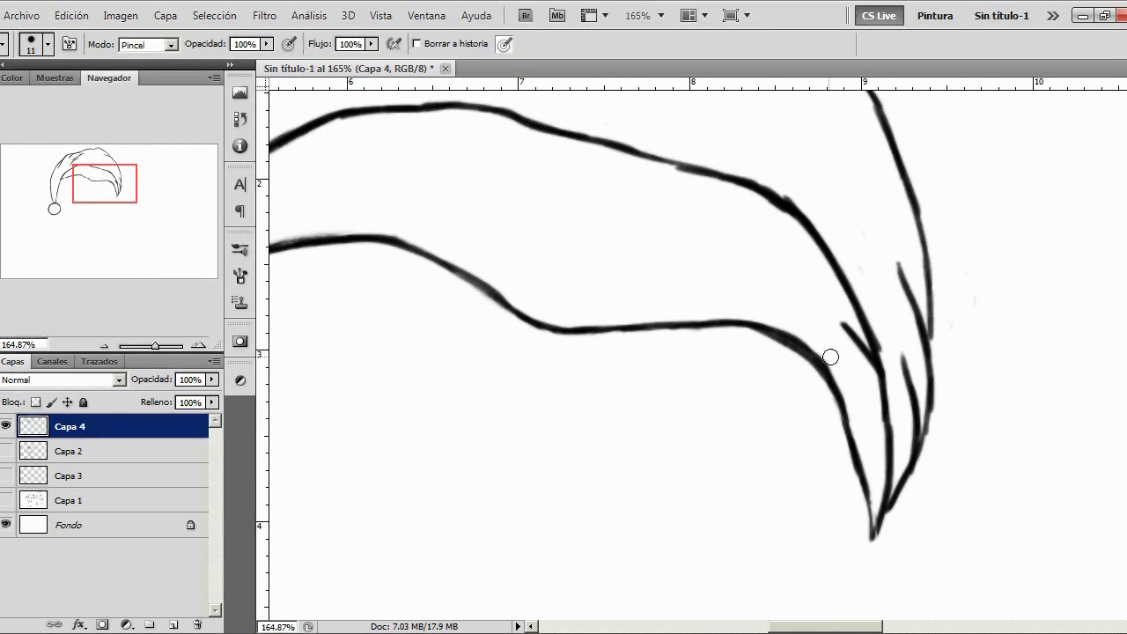
Erase the bumps along the right part of the brim's upper edge and taper the short fold lines near the tip
drag(889, 355, 879, 328)
mouse_move(812, 187)
mouse_down()
mouse_move(786, 234)
mouse_move(731, 170)
mouse_move(712, 187)
mouse_move(672, 173)
mouse_up()
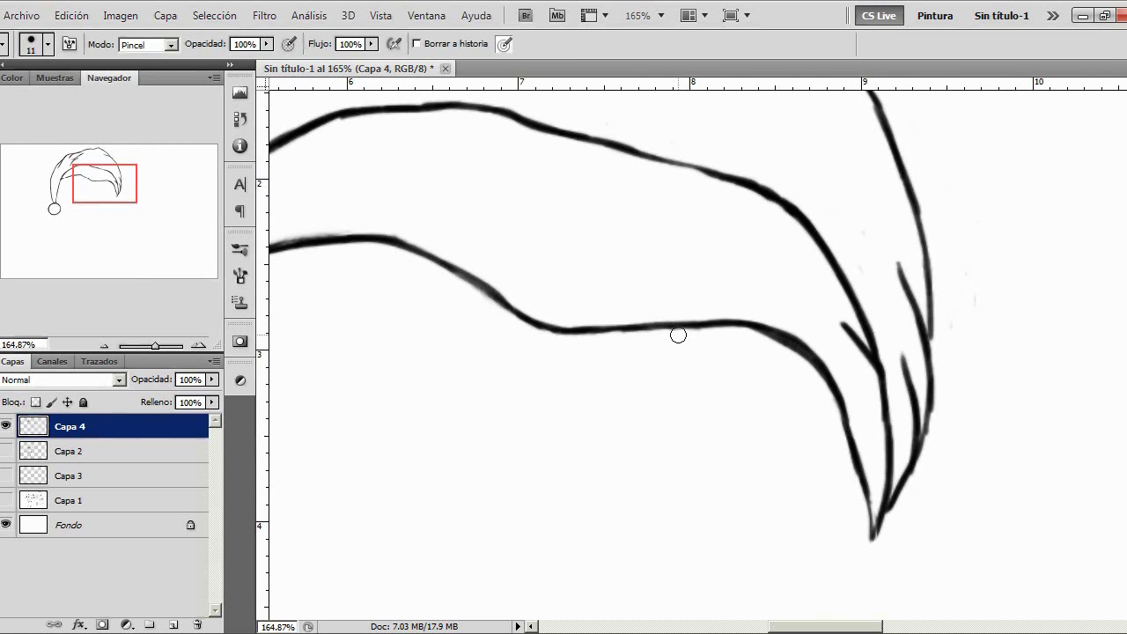
mouse_move(775, 182)
mouse_down()
mouse_move(760, 179)
mouse_move(789, 194)
mouse_move(754, 175)
mouse_move(768, 185)
mouse_up()
drag(704, 181, 702, 183)
drag(857, 375, 849, 354)
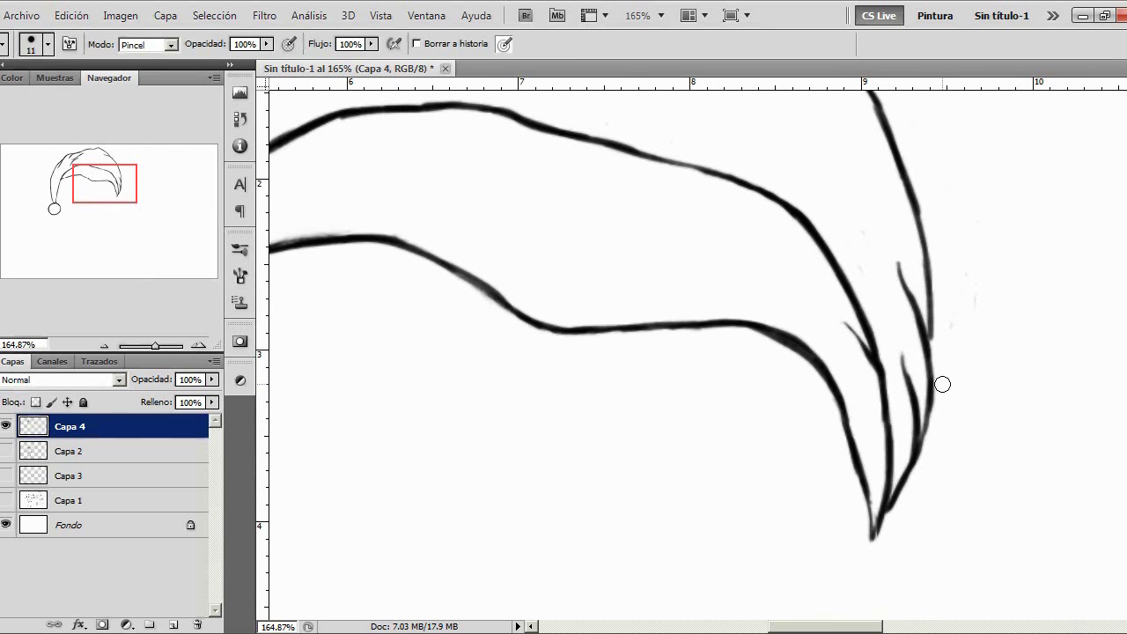
Thin the crown's left outer edge and the rising left part of the brim's upper edge with the eraser
drag(110, 192, 102, 165)
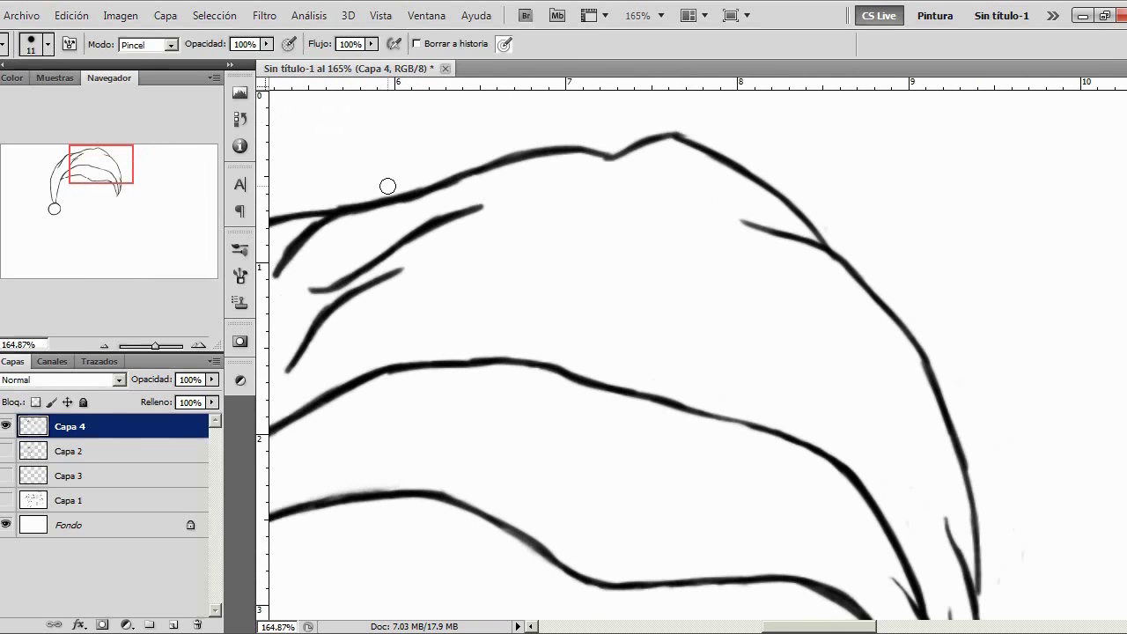
drag(111, 168, 85, 179)
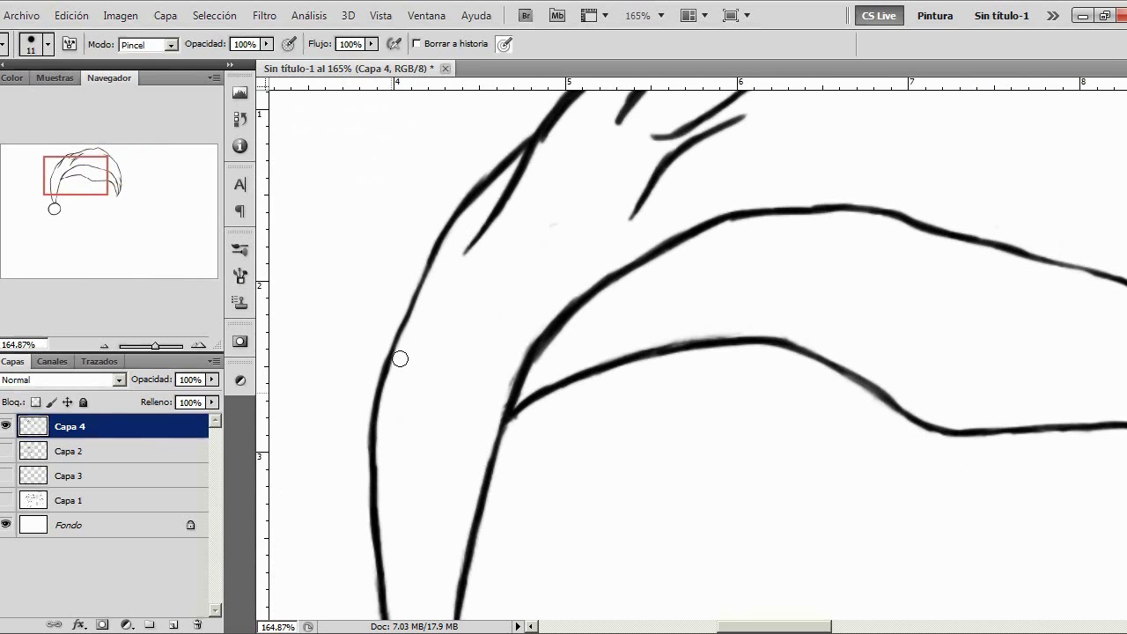
mouse_move(90, 183)
mouse_down()
mouse_move(76, 198)
mouse_move(88, 185)
mouse_up()
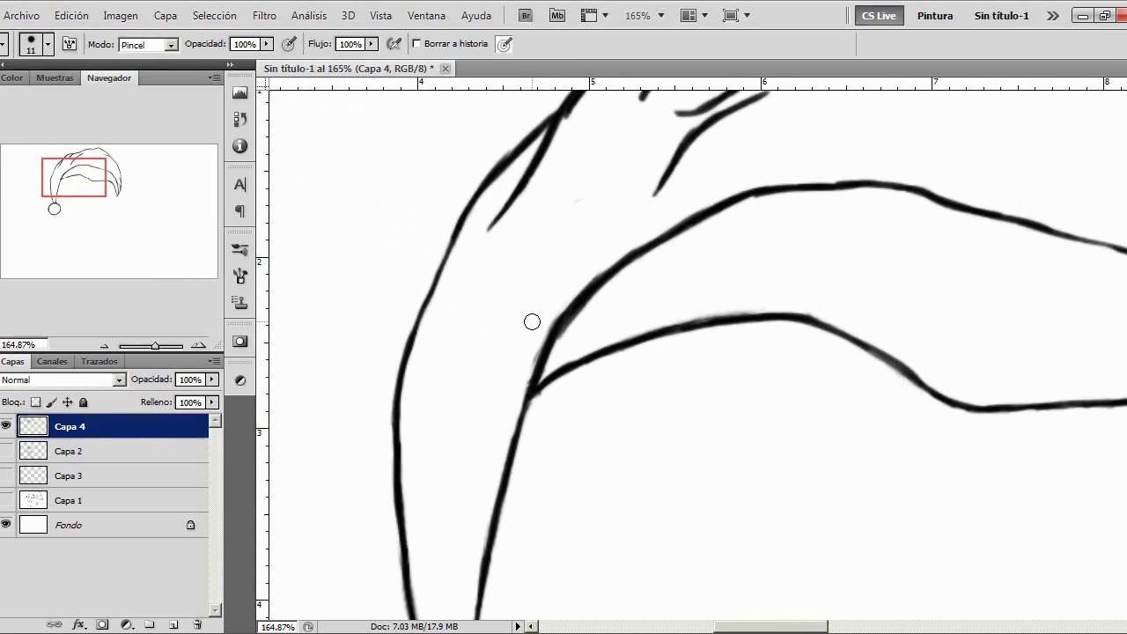
drag(563, 345, 621, 280)
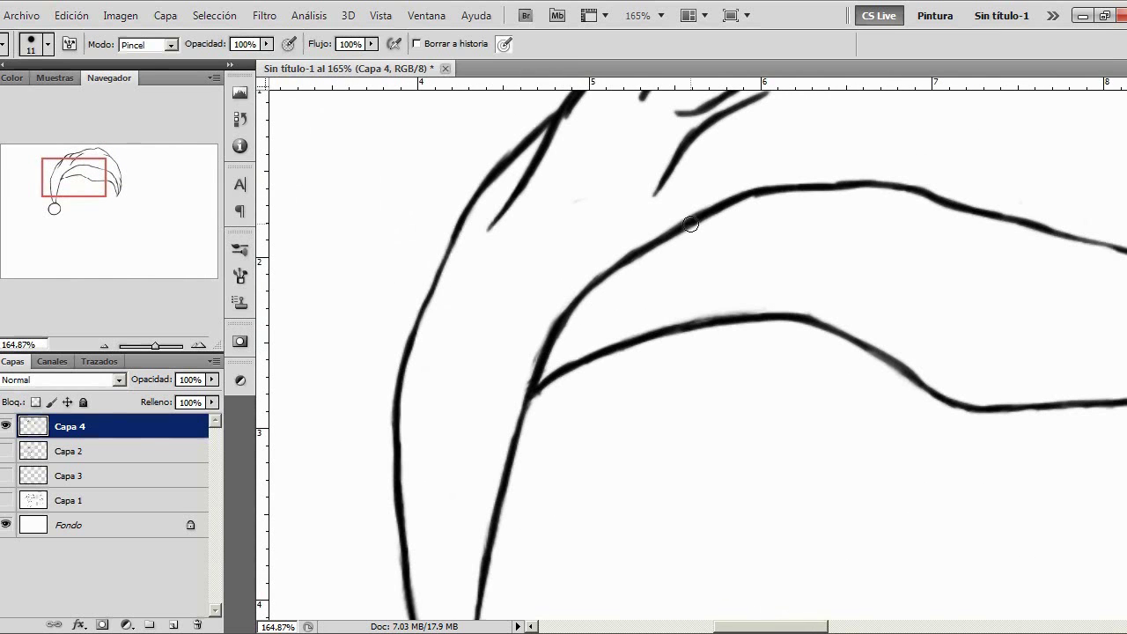
mouse_move(579, 317)
mouse_down()
mouse_move(557, 355)
mouse_move(605, 287)
mouse_up()
Reduce the eraser to 3 px and clean the corner where the brim's two edges meet the hanging end
click(21, 44)
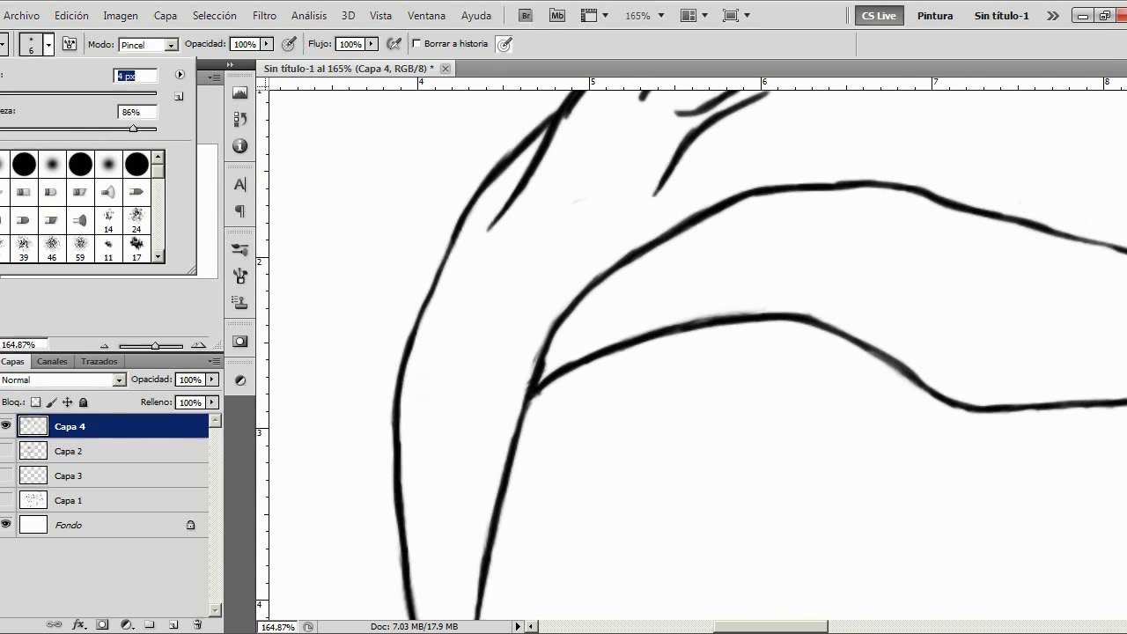
key(Return)
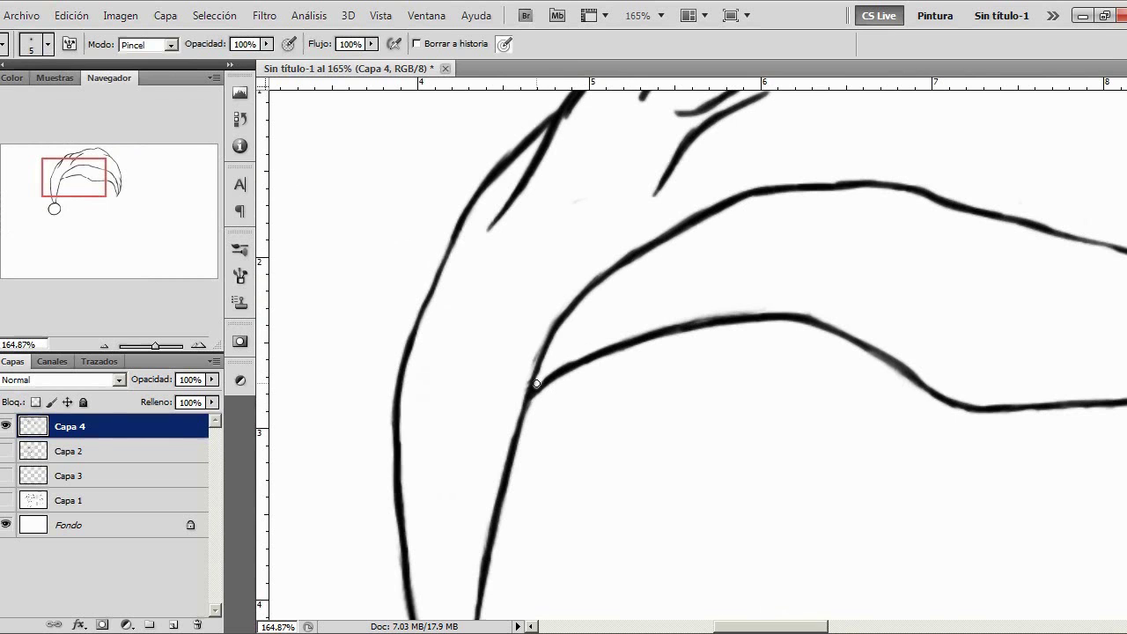
click(29, 49)
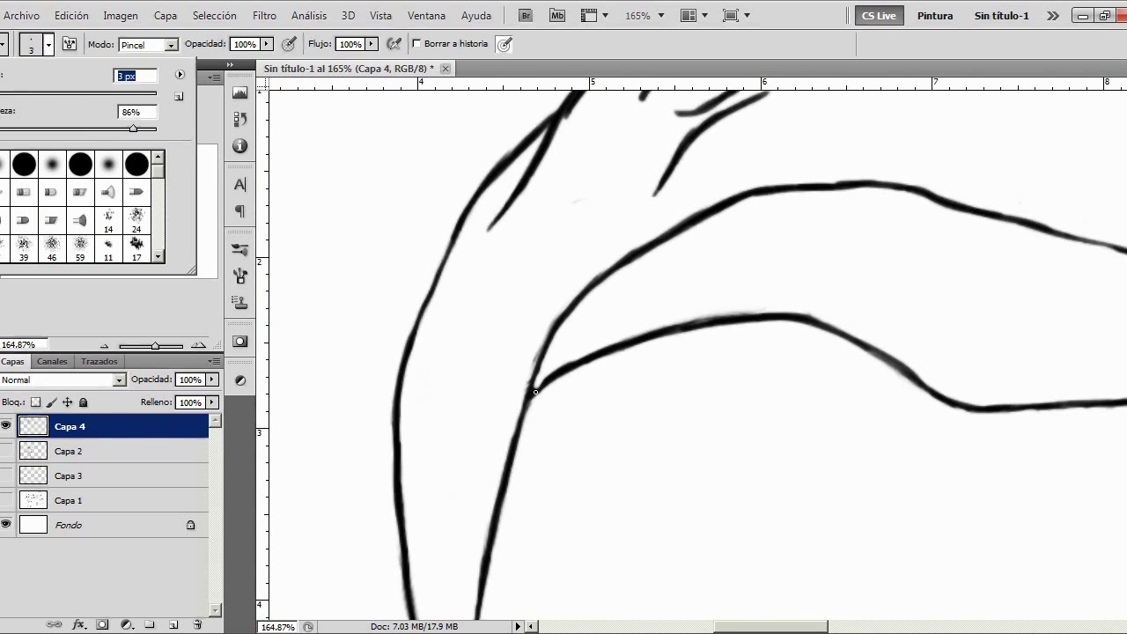
key(Return)
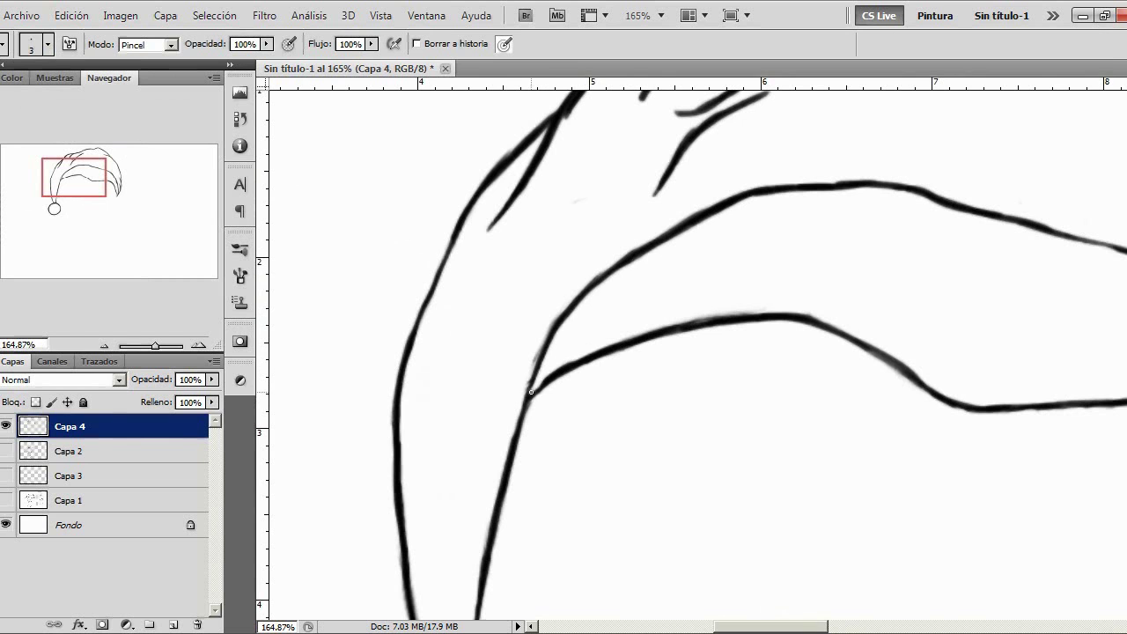
key(b)
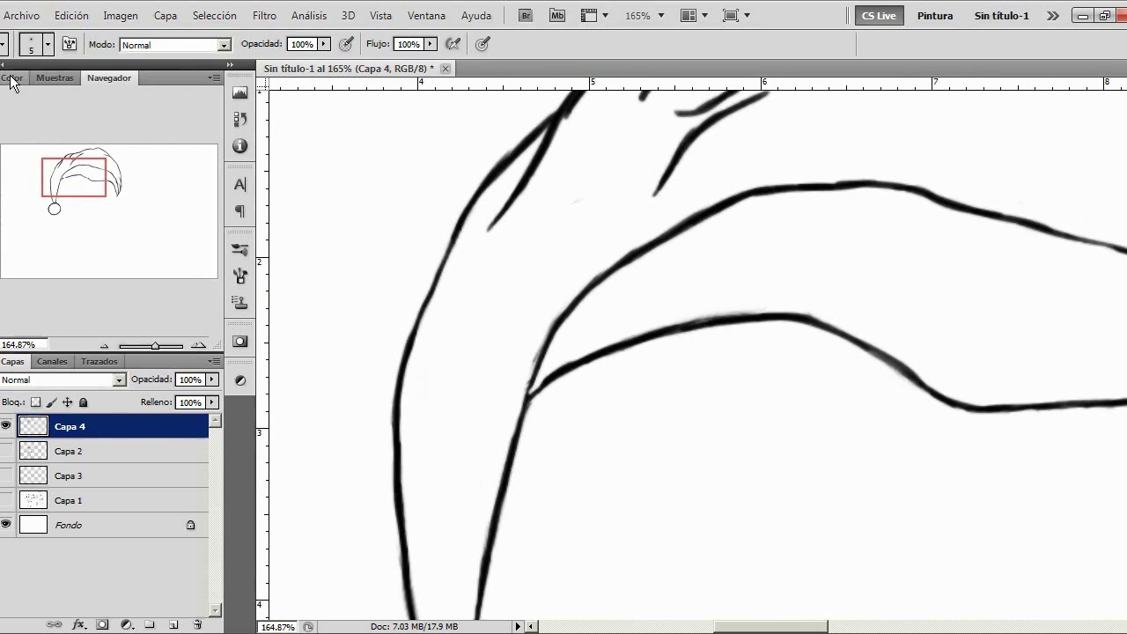
Set the brush to 3 px and thicken the right line of the hanging end where it meets the pompom
click(29, 48)
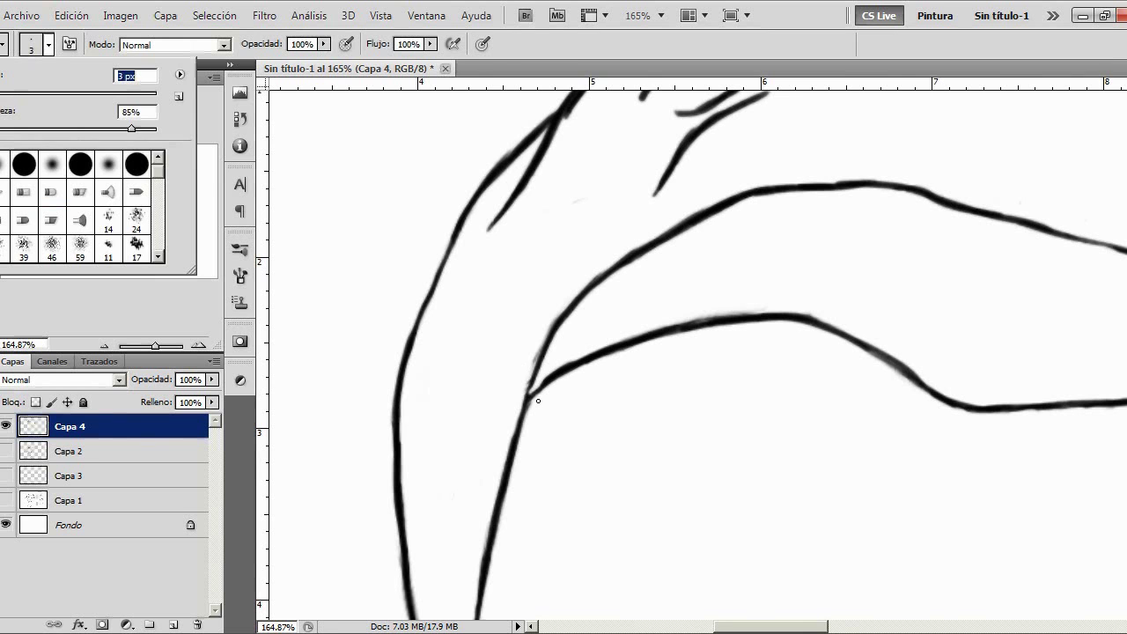
key(Return)
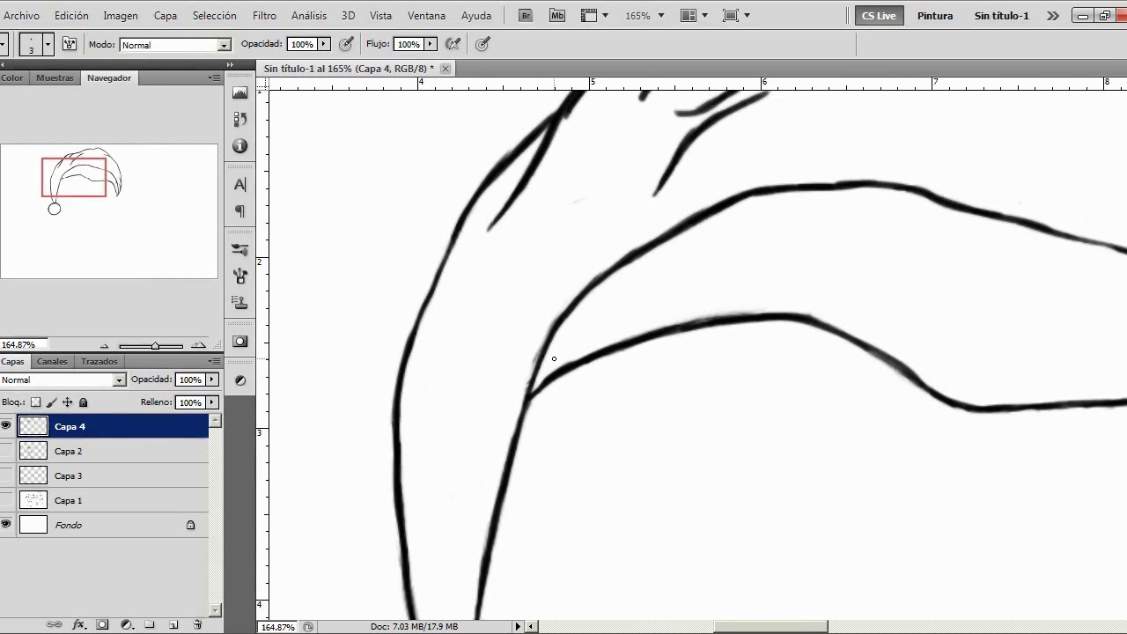
drag(80, 163, 82, 149)
click(106, 343)
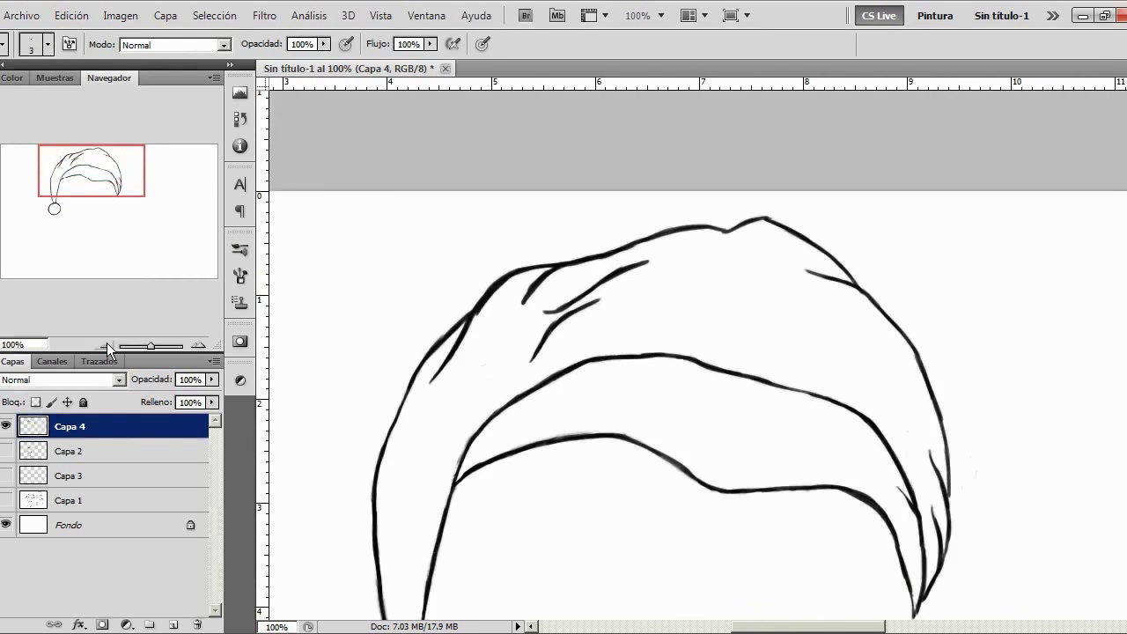
drag(84, 191, 74, 208)
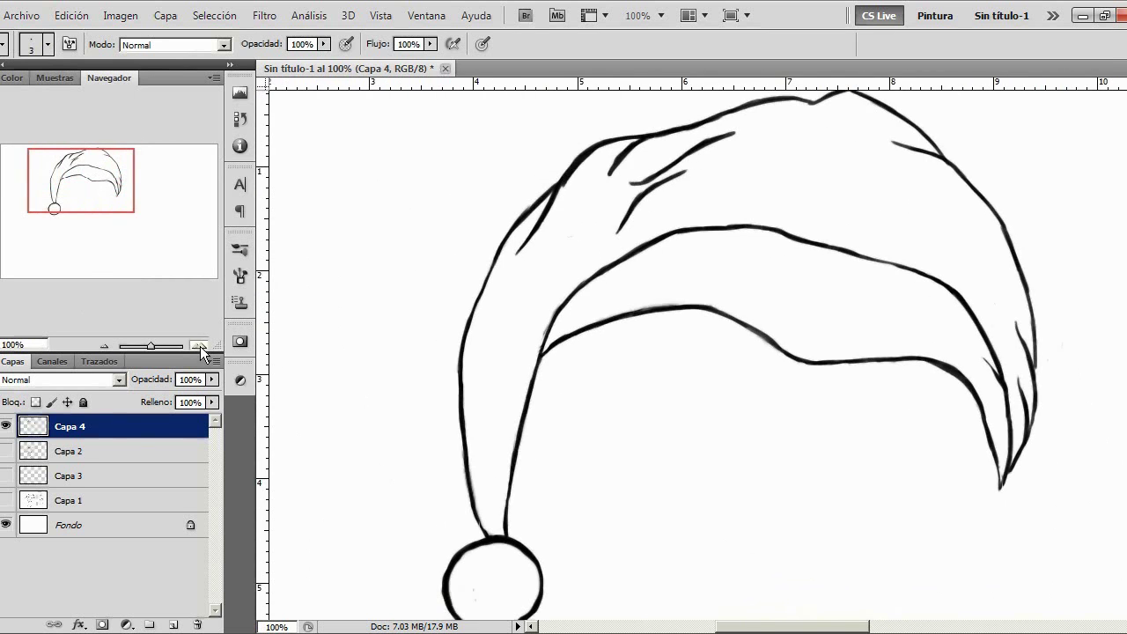
click(200, 346)
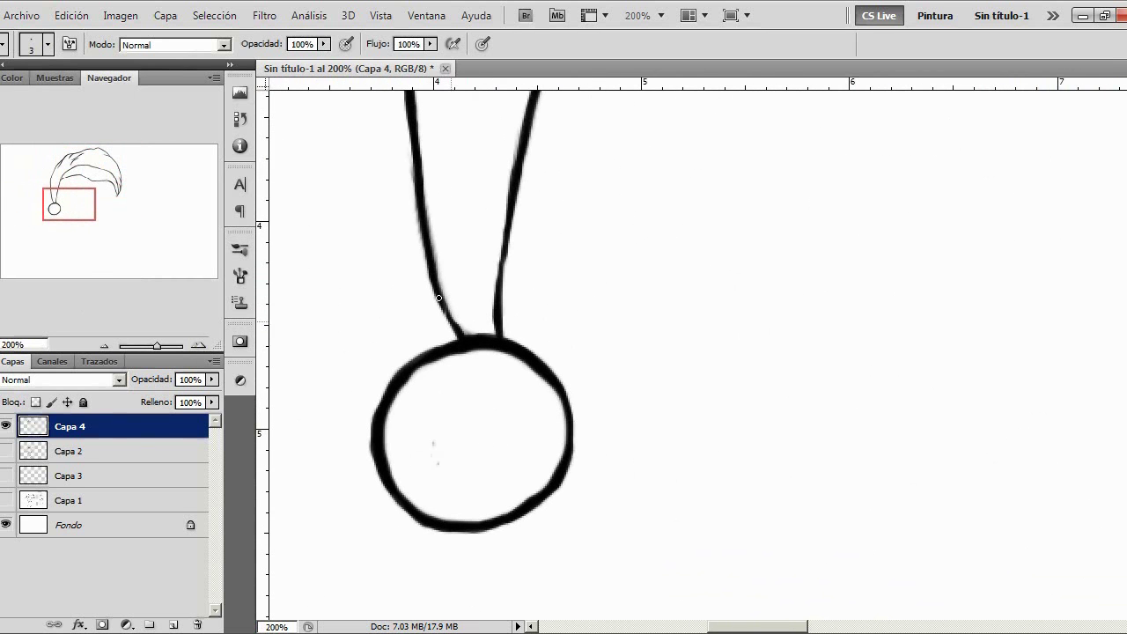
mouse_move(501, 265)
mouse_down()
mouse_move(499, 282)
mouse_move(511, 214)
mouse_move(502, 336)
mouse_up()
Erase the uneven thick spots along the inner edge of the pompom's outline
key(e)
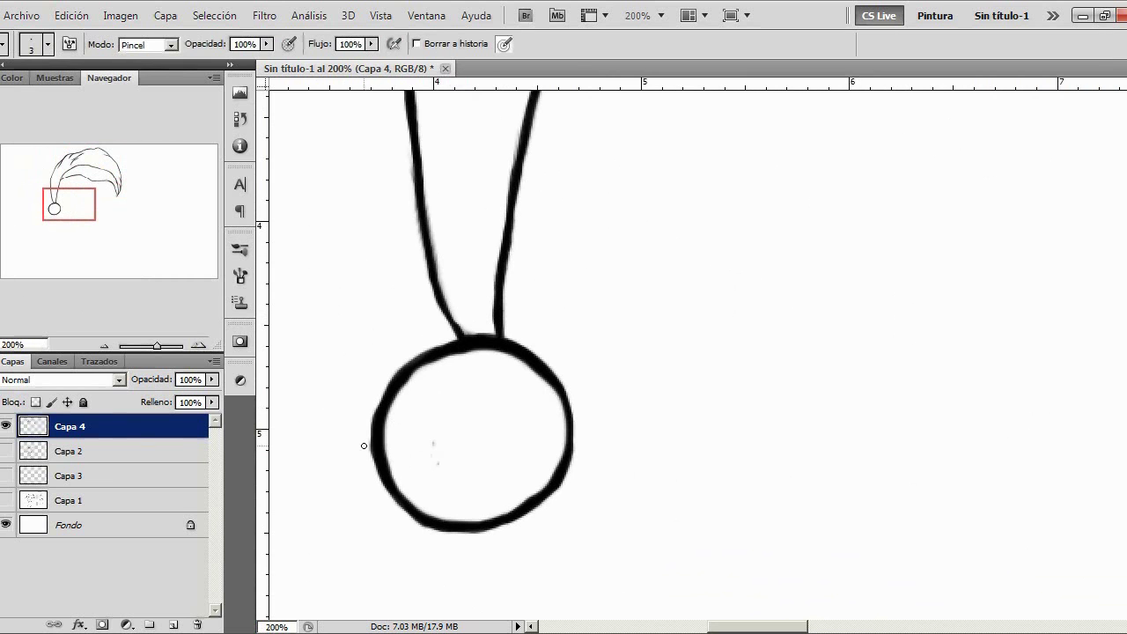
mouse_move(394, 455)
mouse_down()
mouse_move(402, 388)
mouse_move(419, 369)
mouse_move(403, 384)
mouse_move(390, 471)
mouse_move(407, 490)
mouse_move(380, 445)
mouse_up()
drag(559, 458, 495, 516)
mouse_move(555, 395)
mouse_down()
mouse_move(500, 357)
mouse_move(404, 379)
mouse_up()
drag(392, 420, 398, 467)
mouse_move(425, 508)
mouse_down()
mouse_move(404, 499)
mouse_move(429, 517)
mouse_move(511, 518)
mouse_up()
Rebuild the pompom's outline with the brush, rounding its left, lower and right sides
key(b)
drag(382, 476, 390, 486)
drag(389, 388, 384, 403)
drag(438, 525, 390, 495)
mouse_move(486, 525)
mouse_down()
mouse_move(561, 471)
mouse_move(504, 521)
mouse_move(470, 522)
mouse_move(504, 519)
mouse_move(550, 484)
mouse_move(469, 522)
mouse_up()
drag(400, 506, 376, 467)
drag(475, 524, 564, 407)
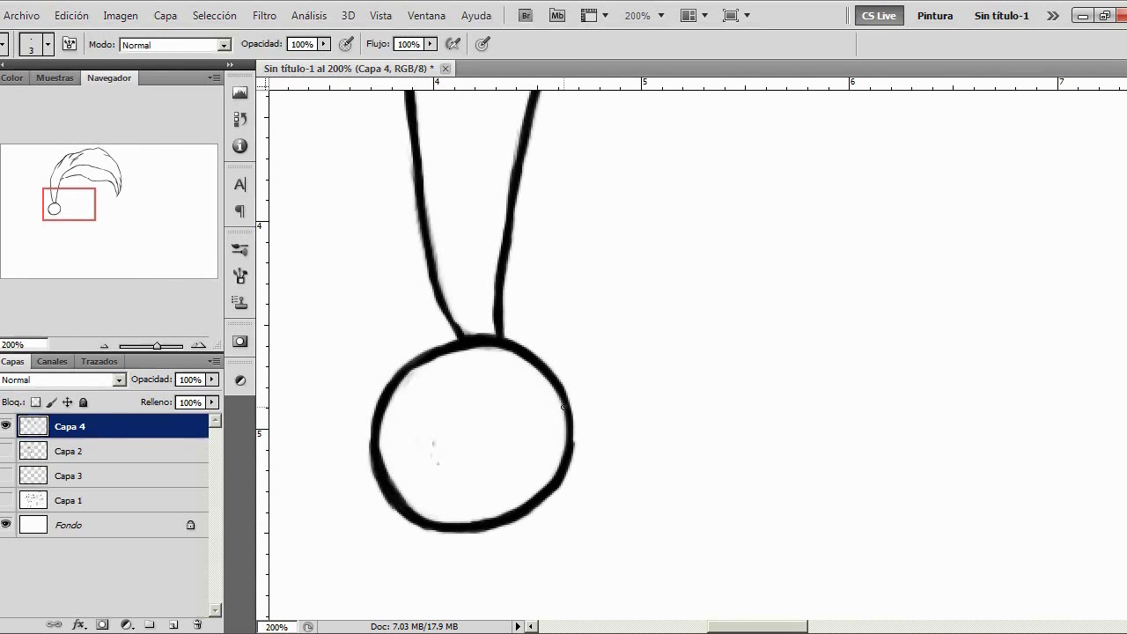
mouse_move(570, 450)
mouse_down()
mouse_move(561, 406)
mouse_move(573, 423)
mouse_up()
Smooth the inner edge of the pompom's outline with the eraser at its lower left, top and lower right
key(e)
mouse_move(424, 510)
mouse_down()
mouse_move(382, 465)
mouse_move(383, 425)
mouse_move(385, 461)
mouse_up()
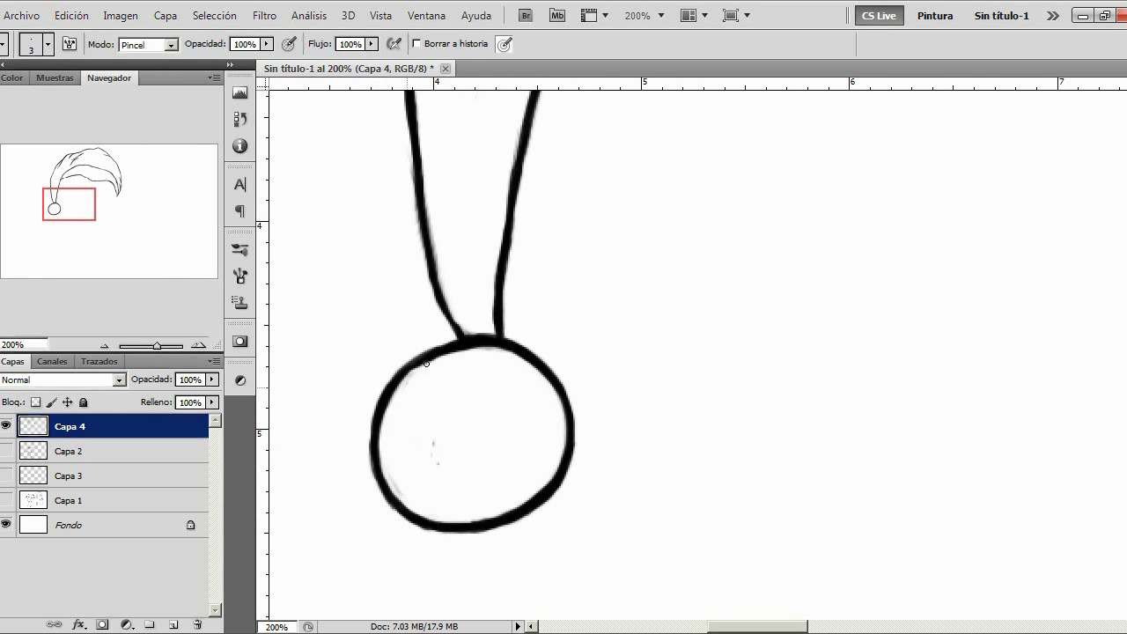
drag(413, 372, 453, 357)
mouse_move(481, 519)
mouse_down()
mouse_move(541, 490)
mouse_move(563, 456)
mouse_up()
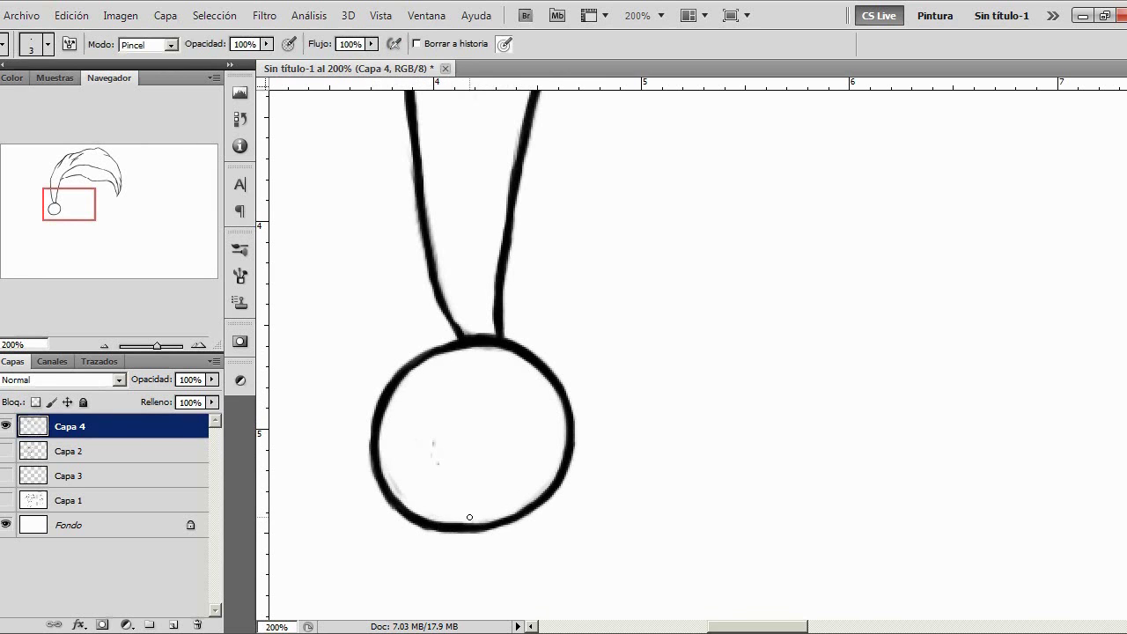
Keep a hidden duplicate of the Capa 4 hat layer and merge Capa 4 down into Capa 3
click(106, 344)
click(106, 344)
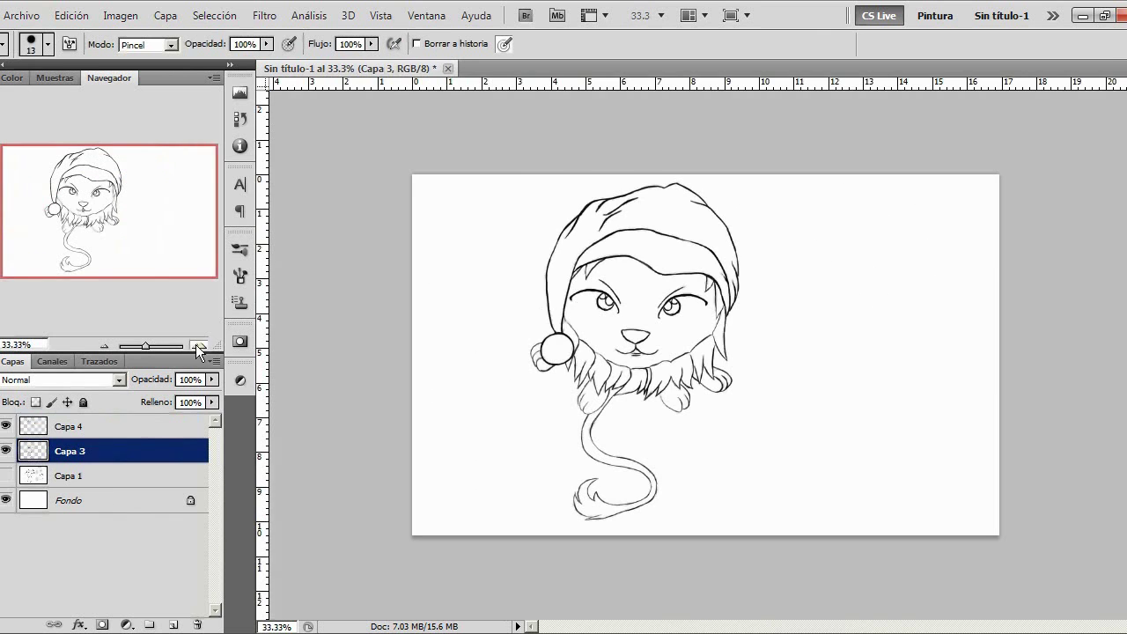
click(195, 347)
mouse_move(103, 254)
mouse_down()
mouse_move(98, 223)
mouse_move(104, 232)
mouse_up()
click(199, 345)
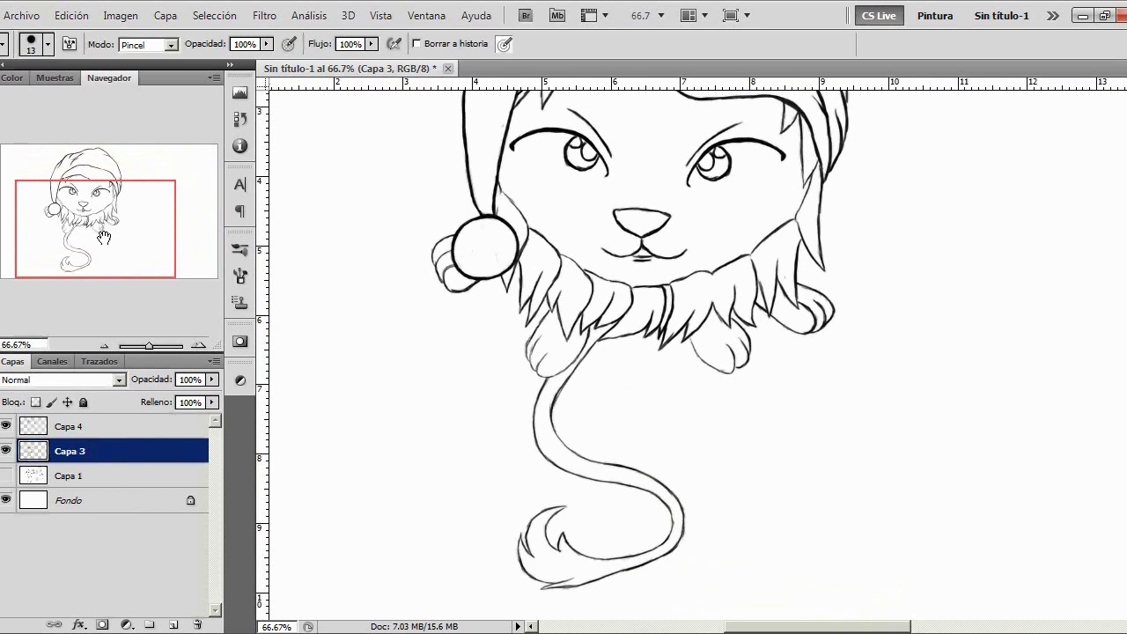
click(32, 429)
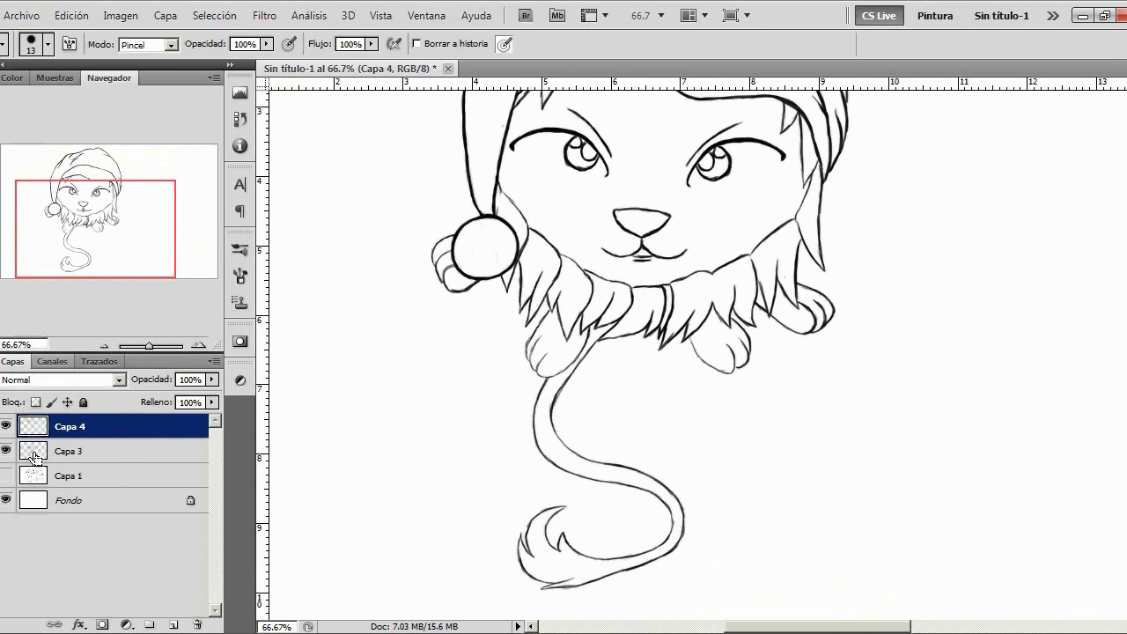
key(ctrl+j)
click(7, 427)
click(23, 455)
key(ctrl+e)
Load Capa 3's linework as a selection and fill it with gray on a new layer, hiding Capa 3
ctrl+click(31, 455)
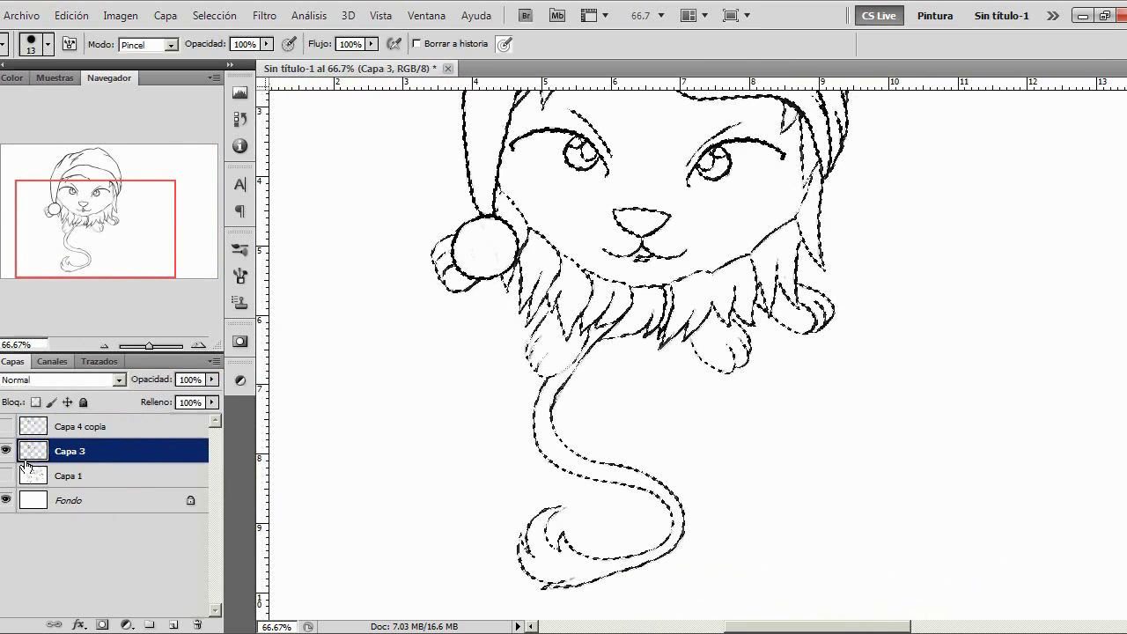
click(170, 625)
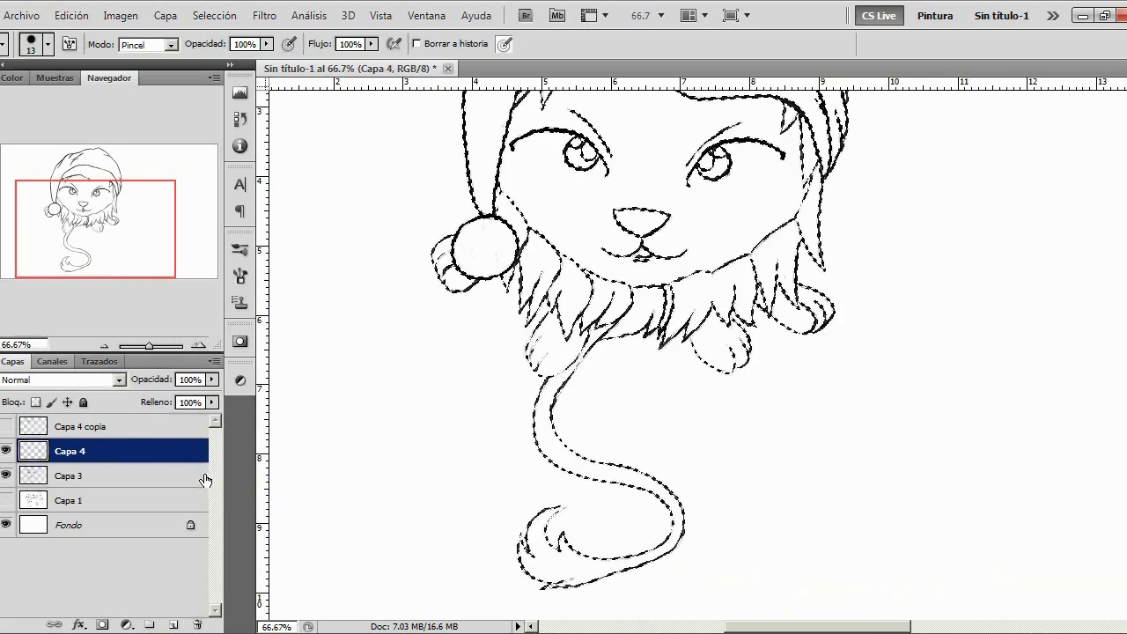
key(g)
key(shift+g)
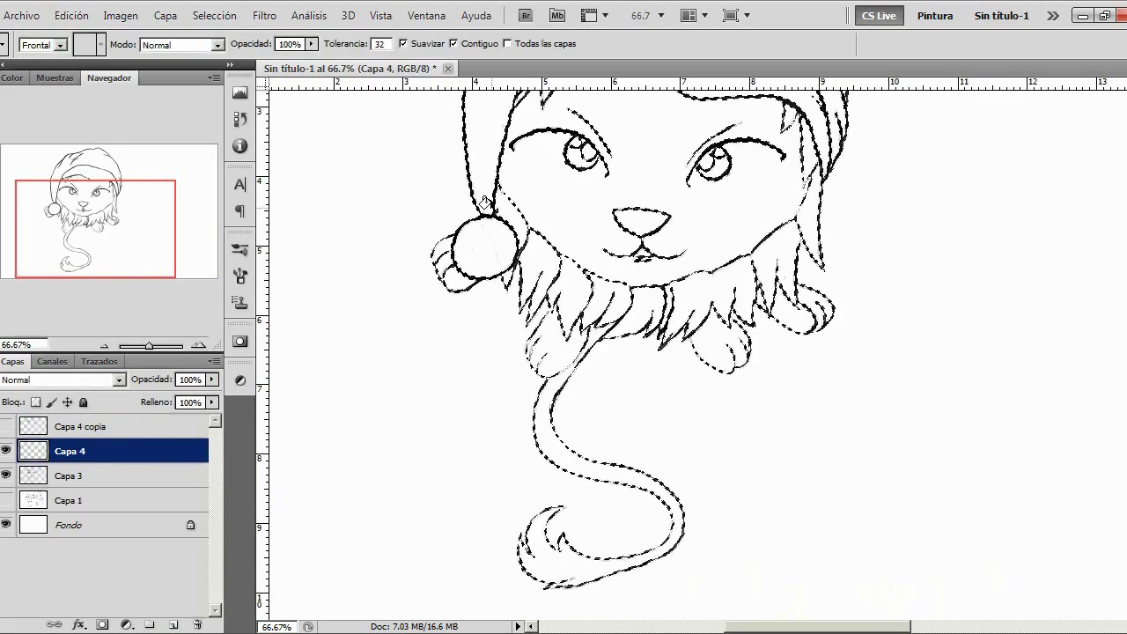
click(472, 225)
click(2, 475)
click(593, 430)
click(956, 302)
Put the gray linework on another new layer, delete Capa 4, and clear the selection
click(173, 623)
click(71, 475)
click(197, 624)
click(515, 250)
key(ctrl+d)
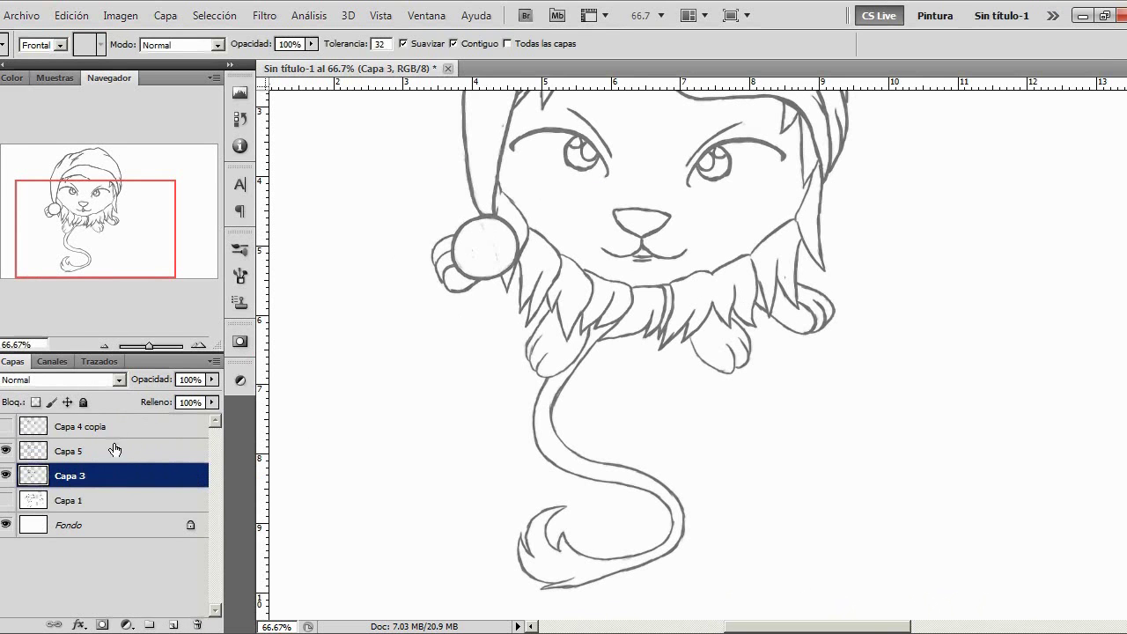
Compare Capa 5 with Capa 3, leave Capa 3 hidden, and move Capa 4 copia below Capa 5
click(6, 452)
click(6, 474)
click(5, 475)
click(5, 475)
click(5, 456)
drag(35, 426, 35, 463)
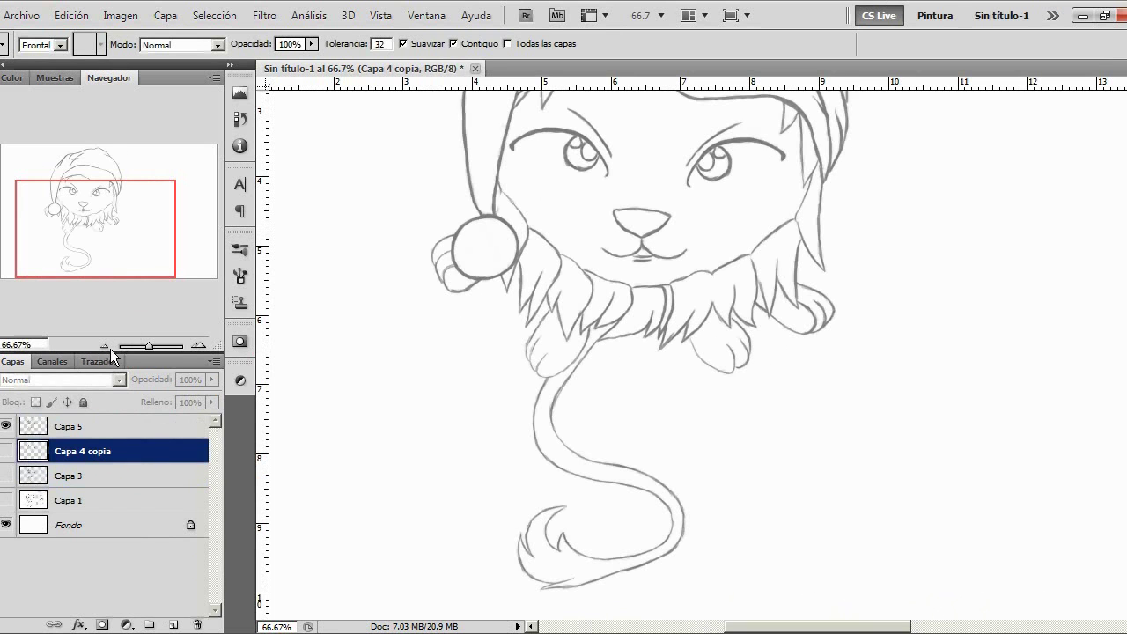
drag(101, 261, 103, 250)
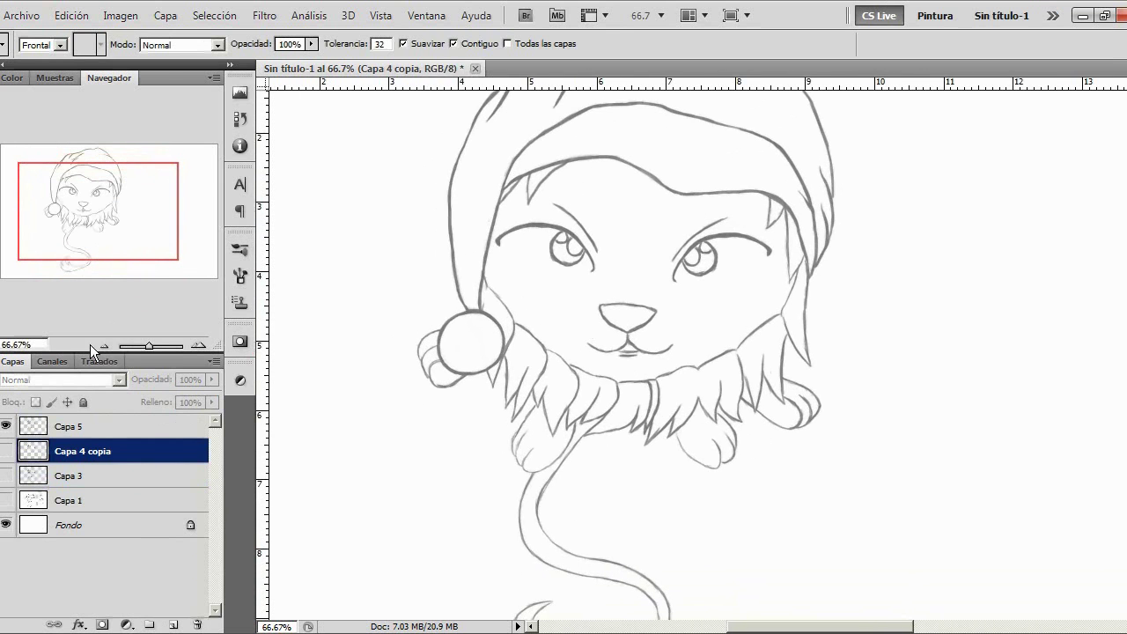
click(99, 430)
key(ctrl+j)
drag(97, 429, 96, 461)
click(198, 624)
click(516, 250)
Add a new layer below Capa 5, show Capa 3, and hide Capa 5
click(173, 624)
click(7, 501)
click(7, 426)
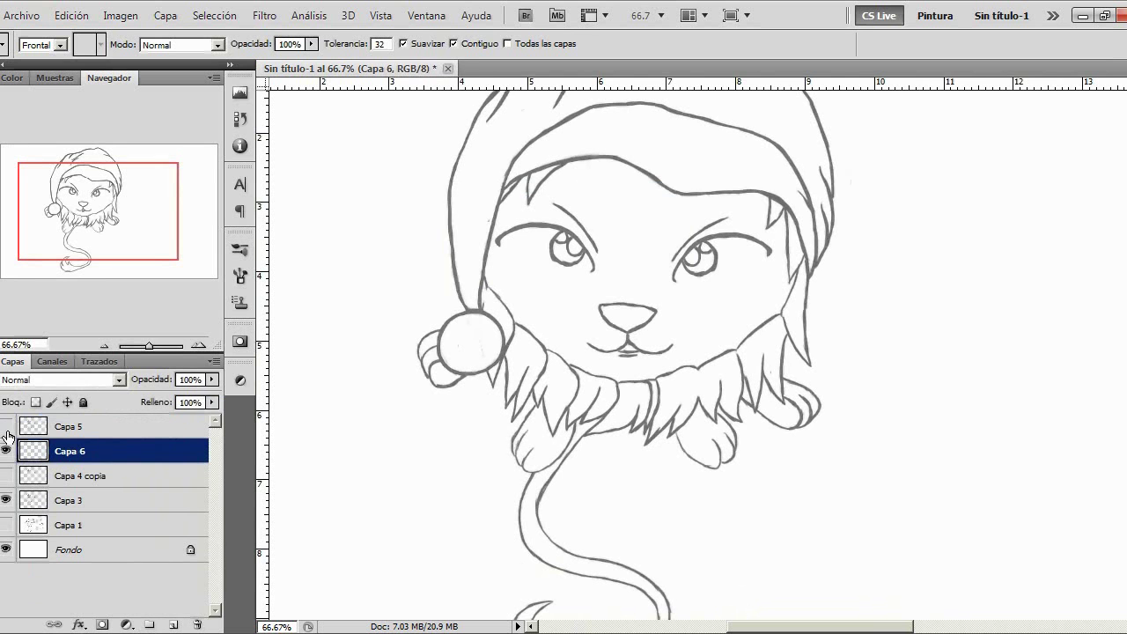
Select the white background around the lion with the Magic Wand and invert the selection
click(103, 346)
click(0, 153)
click(325, 246)
click(214, 15)
click(233, 76)
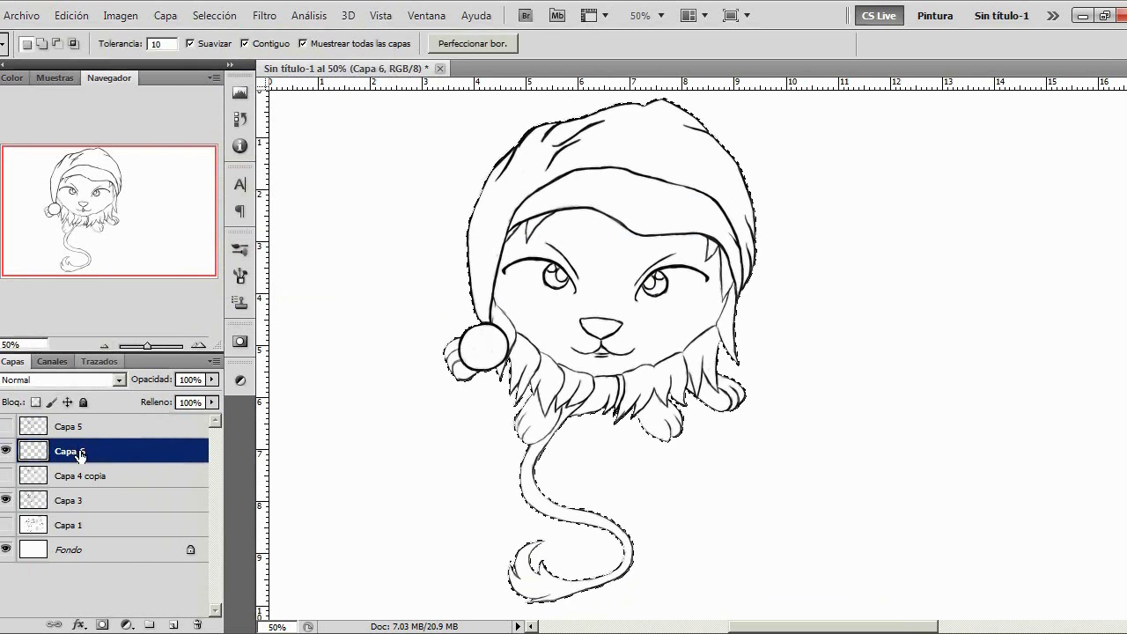
Fill the selected lion silhouette with dark gray on Capa 6 and clear the selection
click(13, 77)
click(55, 78)
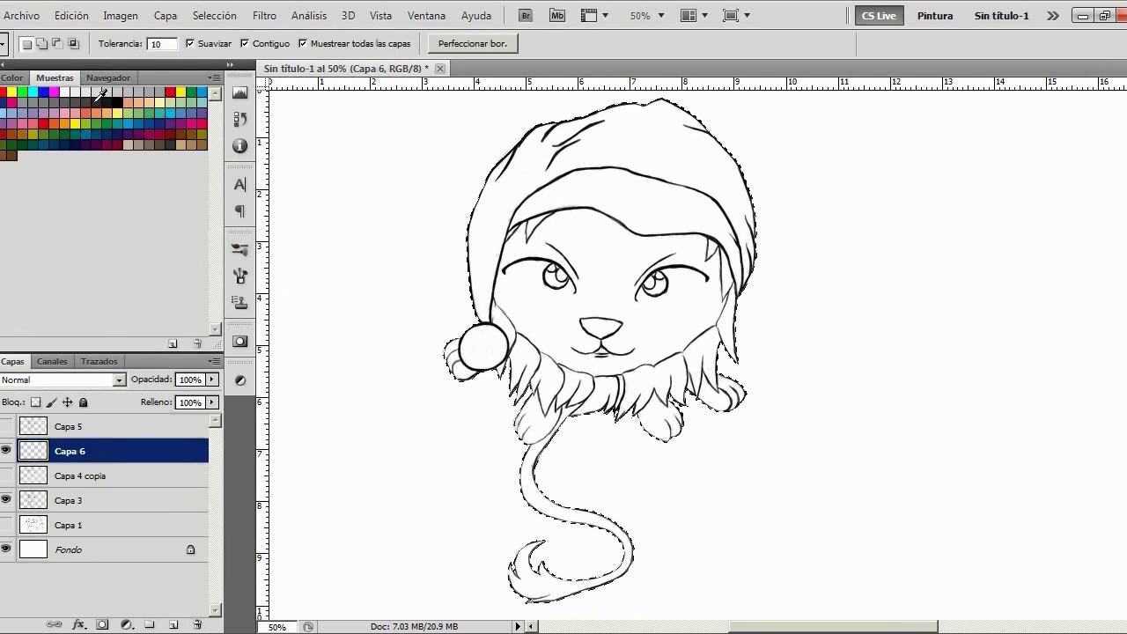
key(g)
click(520, 235)
key(ctrl+d)
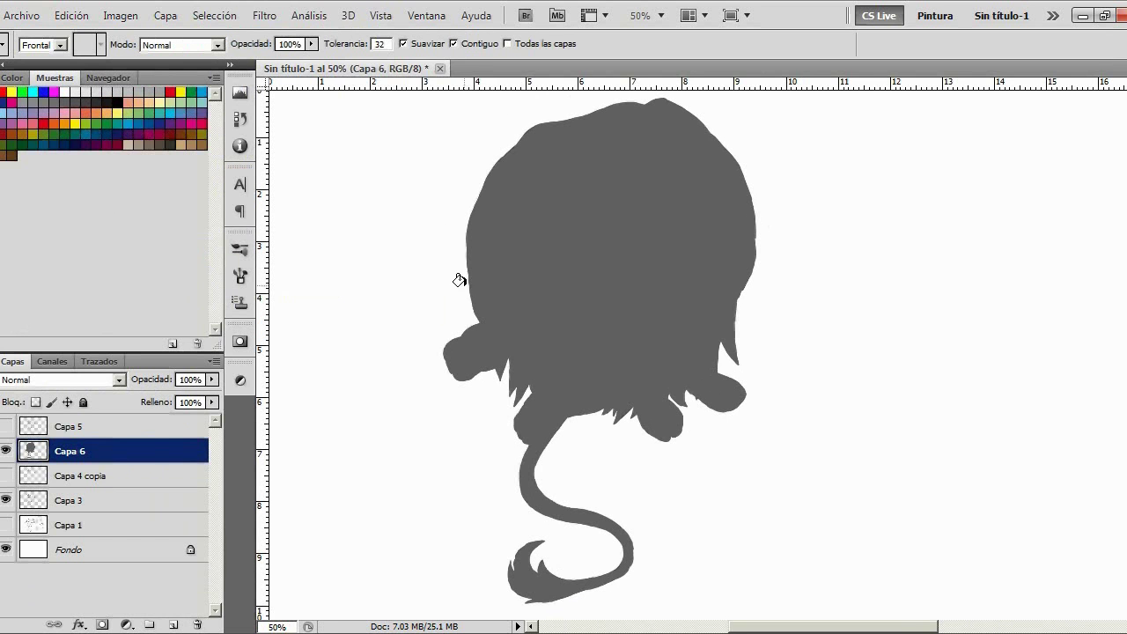
Show the Capa 5 linework above the gray silhouette and inspect the face and hat
click(108, 77)
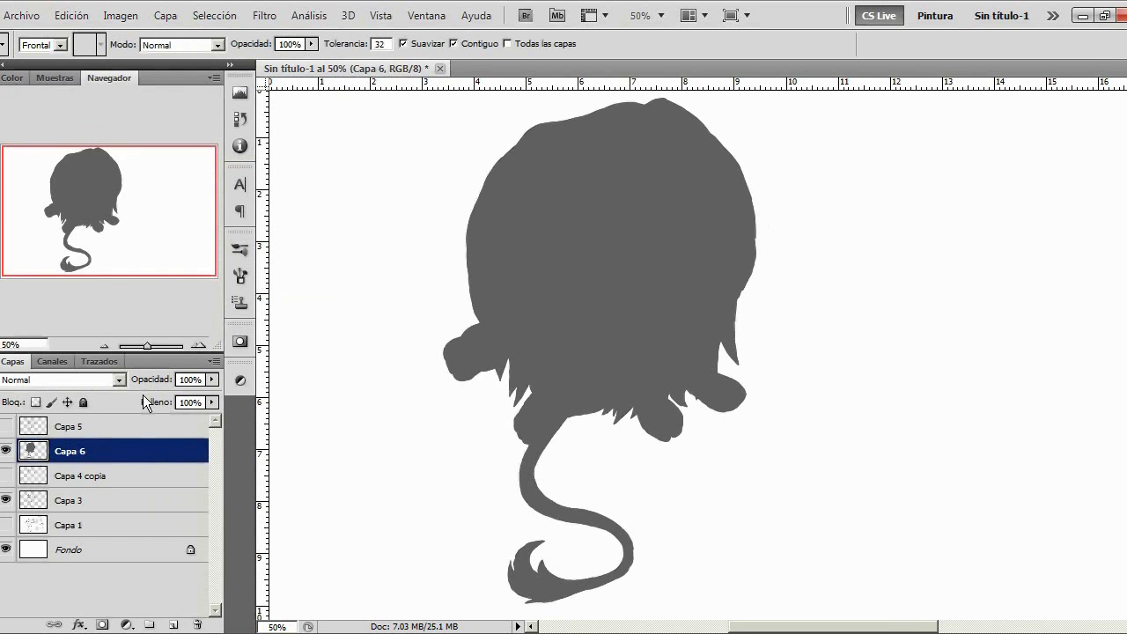
click(199, 345)
click(199, 345)
click(199, 345)
drag(119, 231, 102, 240)
click(6, 427)
mouse_move(68, 216)
mouse_down()
mouse_move(66, 243)
mouse_move(74, 213)
mouse_up()
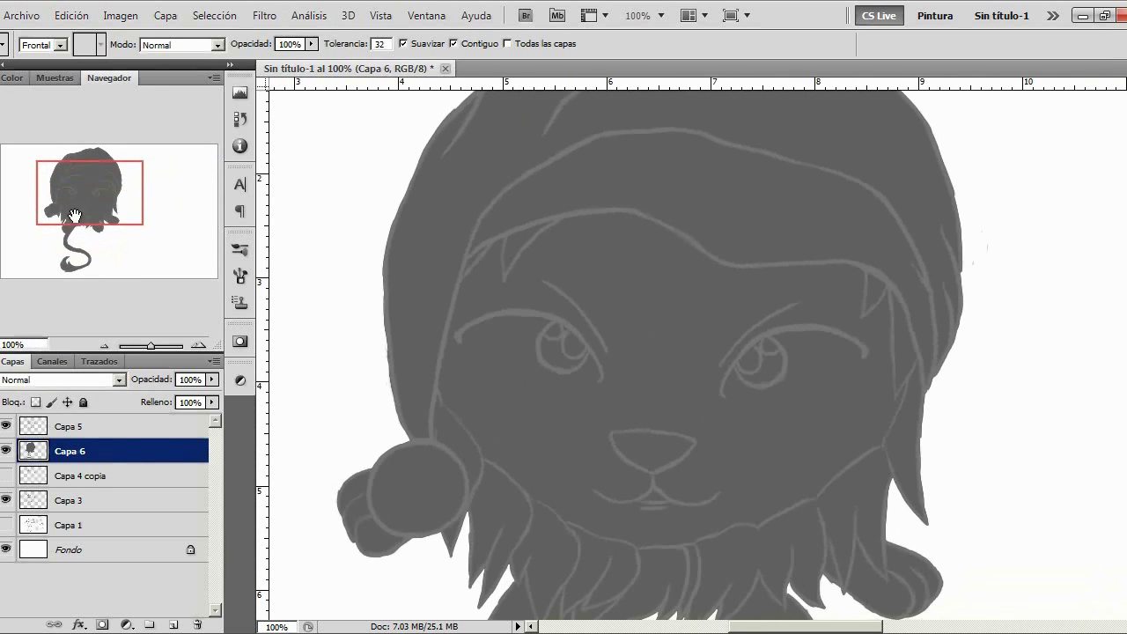
Rename Capa 6 as "base" and Capa 5 as "lineas"
double_click(70, 451)
text(base)
key(Return)
double_click(59, 427)
key(BackSpace)
text(lineas)
key(Return)
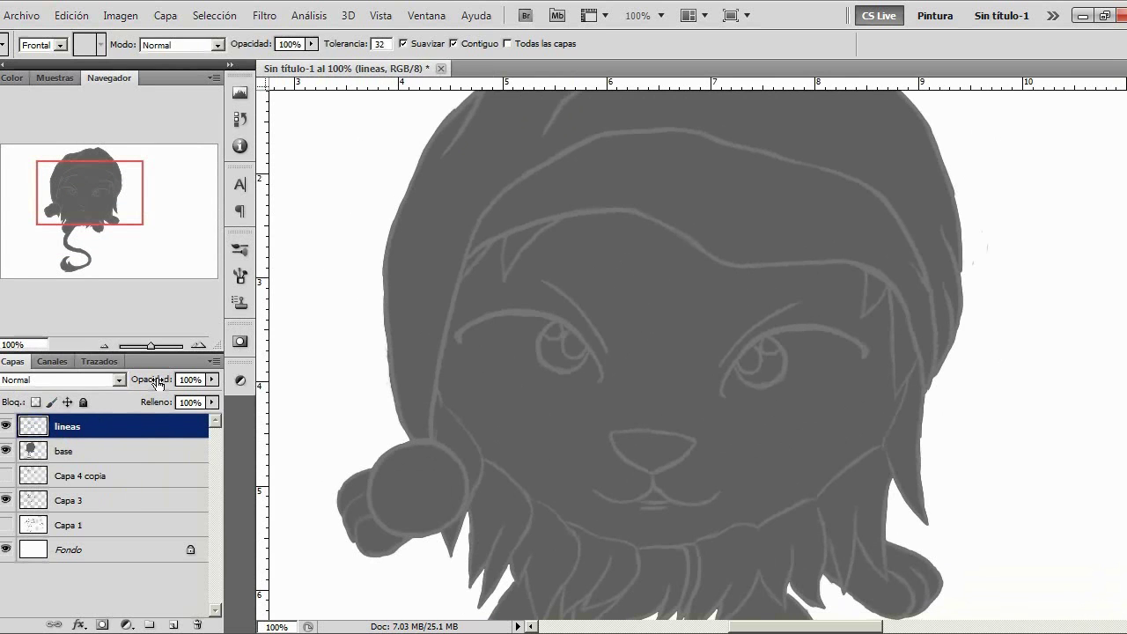
Try mirroring the whole drawing horizontally, and undo the flip
drag(107, 218, 117, 209)
click(104, 346)
click(103, 346)
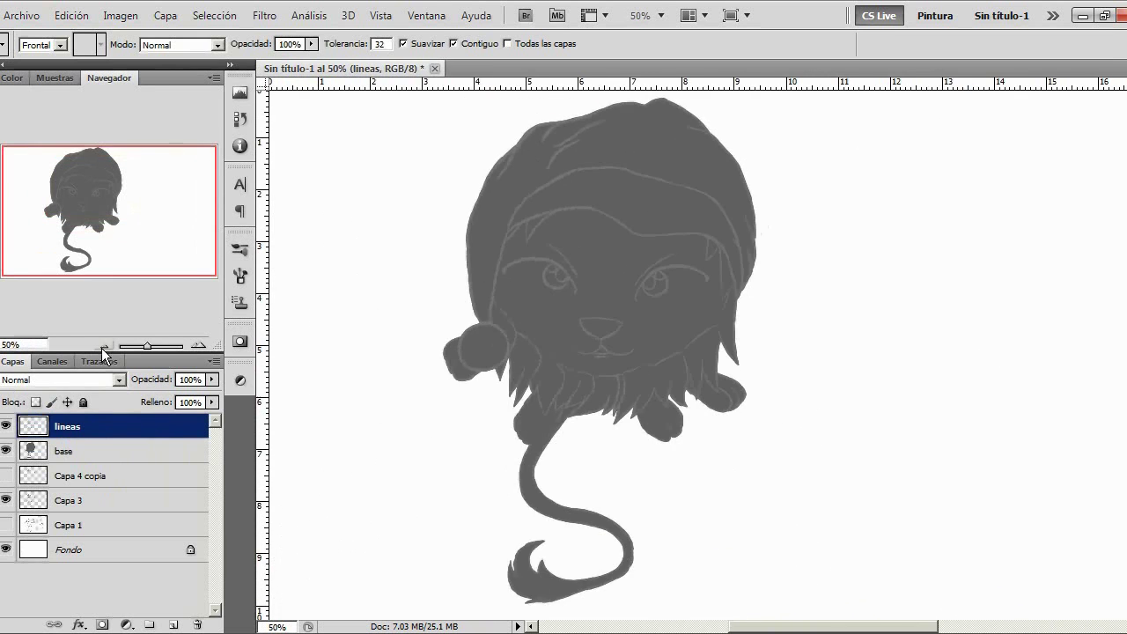
click(103, 346)
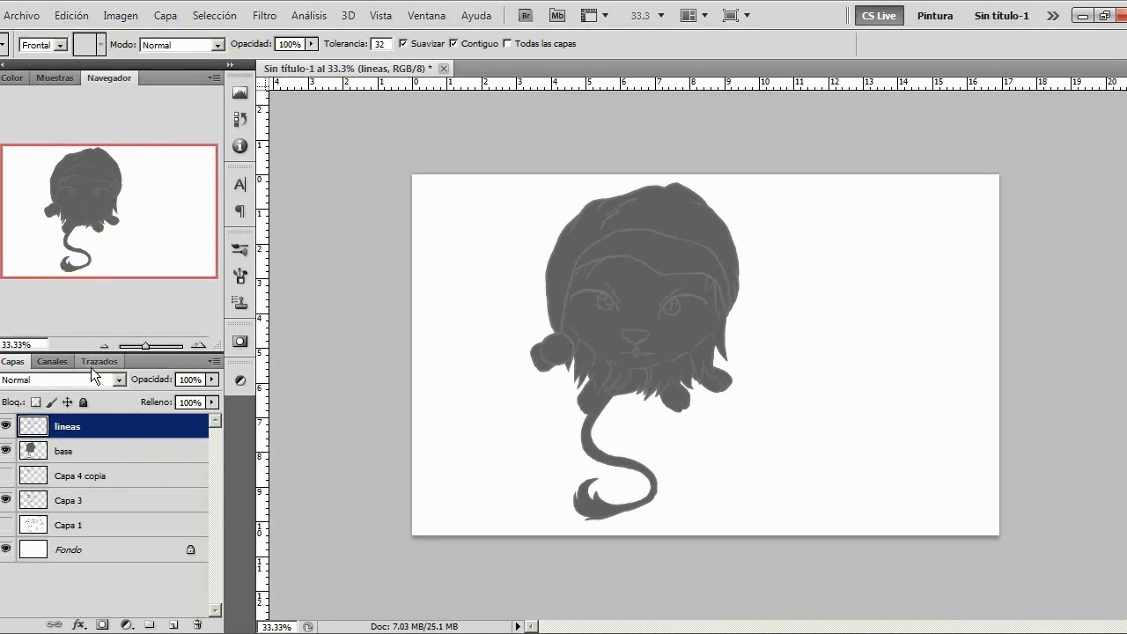
key(ctrl+shift+h)
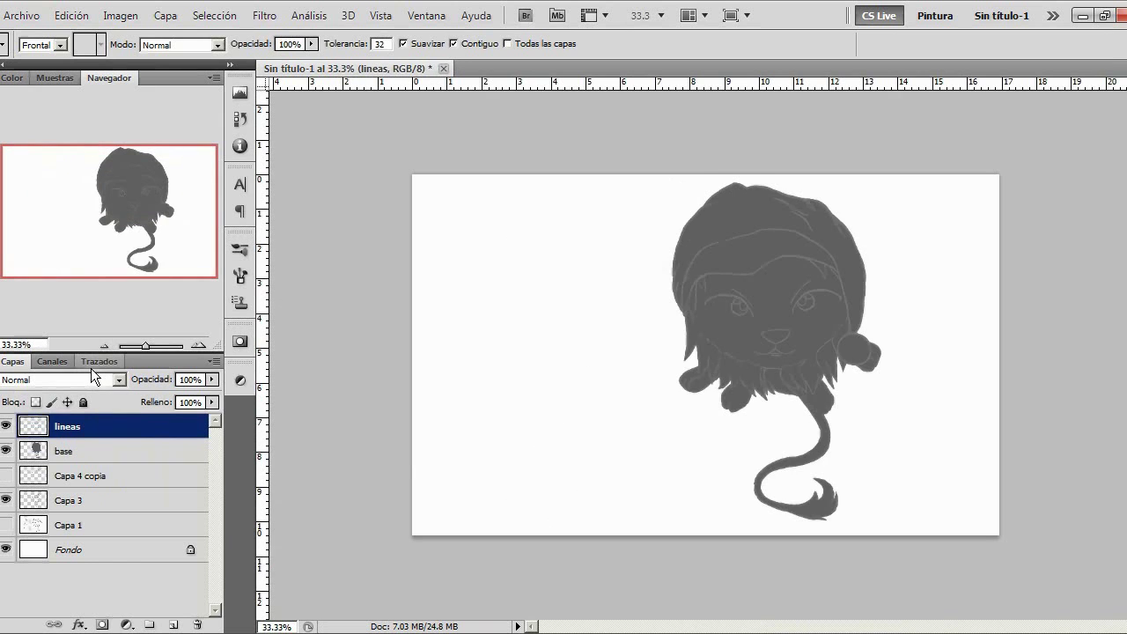
key(ctrl+z)
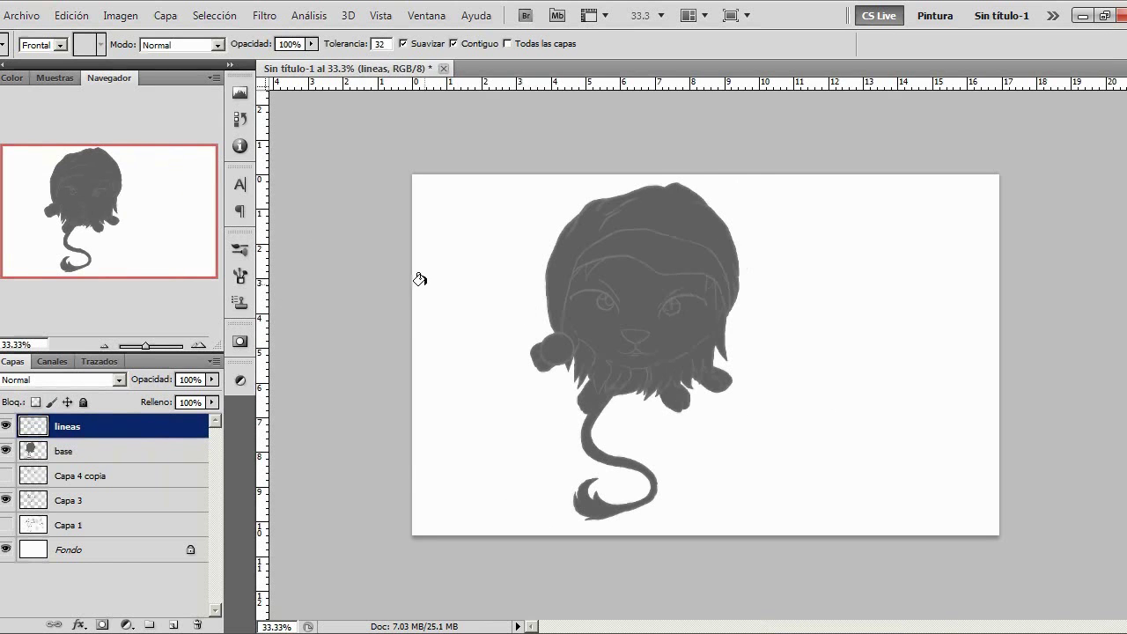
Rotate the canvas 90° clockwise to make the page portrait
click(120, 15)
mouse_move(323, 163)
click(356, 177)
click(104, 345)
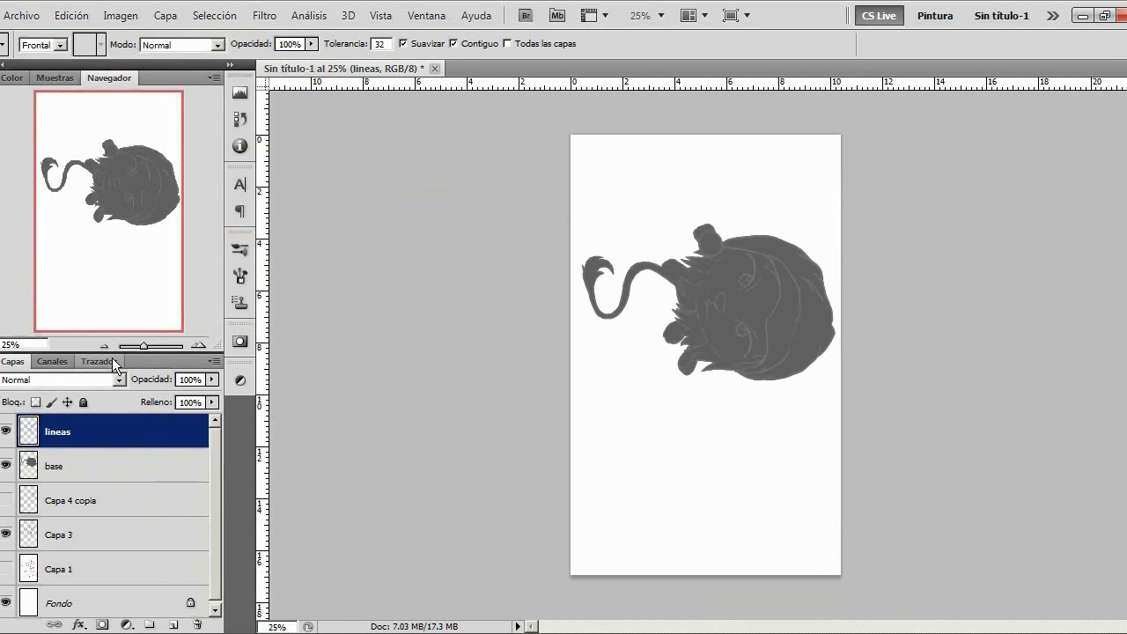
Show the hidden Capa 4 copia and Capa 1 layers
click(37, 472)
click(8, 438)
click(8, 438)
click(32, 440)
click(7, 503)
click(7, 571)
click(48, 602)
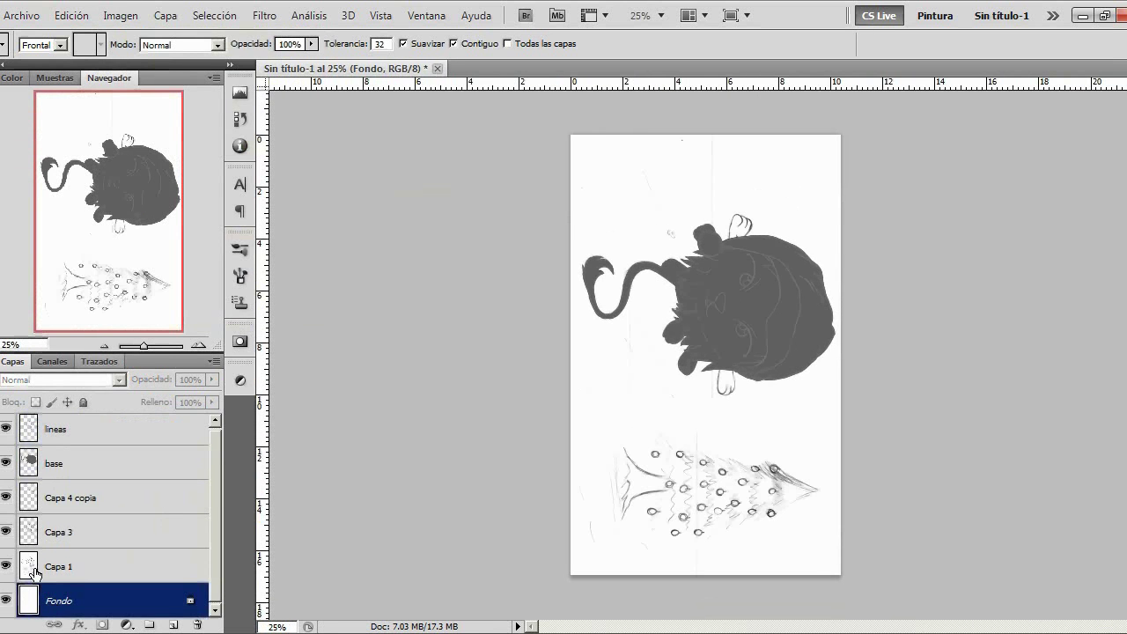
Rotate layers Capa 1 through lineas counterclockwise so the lion stands upright, and place it in the page's upper half
click(34, 574)
shift+click(31, 429)
key(ctrl+t)
drag(373, 171, 421, 571)
mouse_move(634, 436)
mouse_down()
mouse_move(745, 438)
mouse_move(687, 468)
mouse_move(687, 383)
mouse_move(695, 390)
mouse_up()
key(Return)
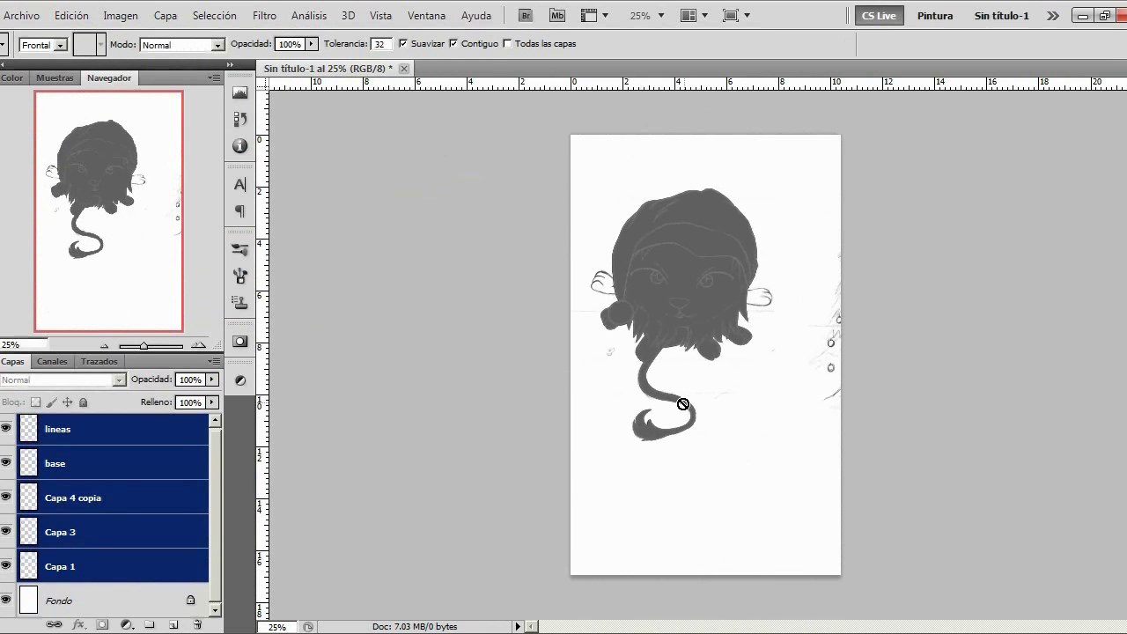
Shift only the Capa 1 sketch left with Free Transform, centered at about X 206 px, Y 950 px
click(7, 568)
click(33, 568)
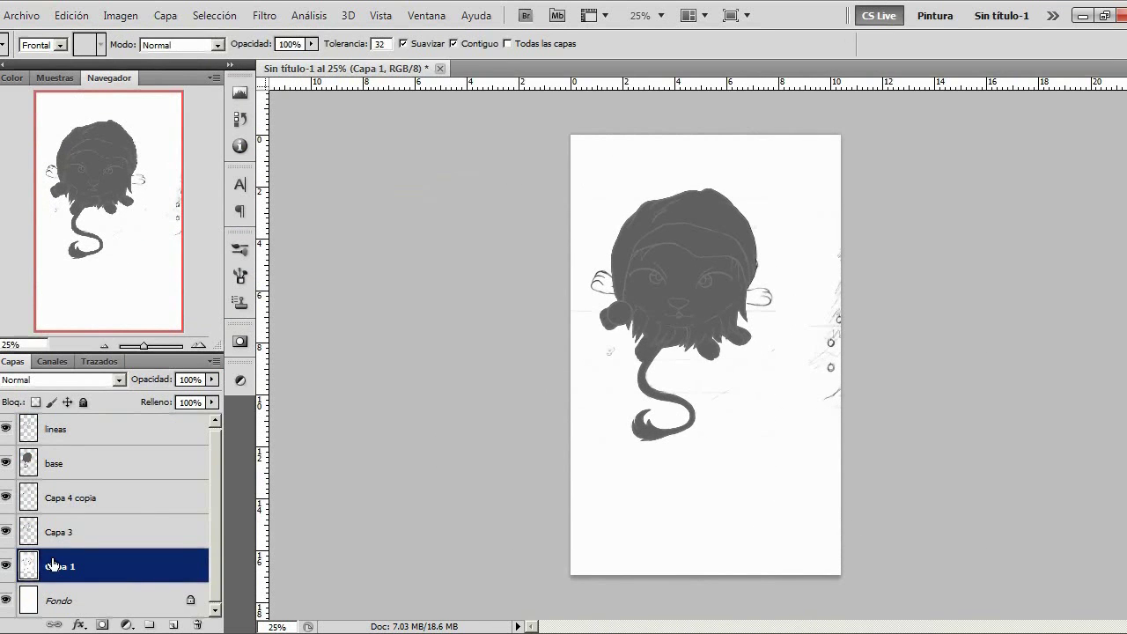
key(ctrl+t)
mouse_move(564, 438)
mouse_down()
mouse_move(443, 452)
mouse_move(456, 452)
mouse_up()
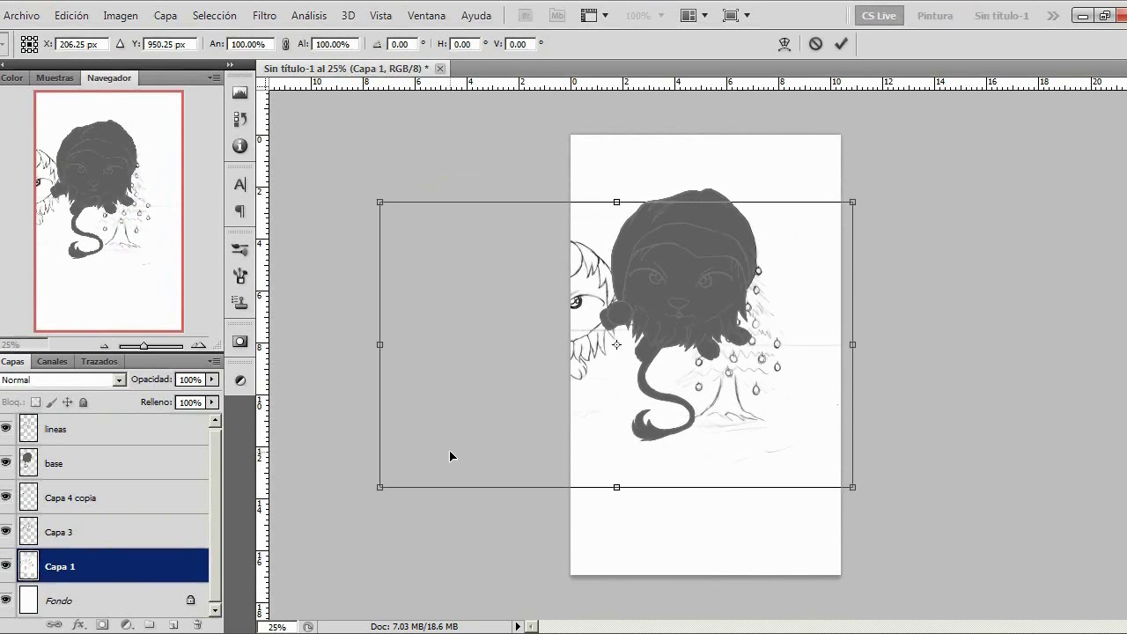
key(Return)
Hide the lineas, base and Capa 4 copia layers
click(18, 433)
drag(6, 432, 5, 503)
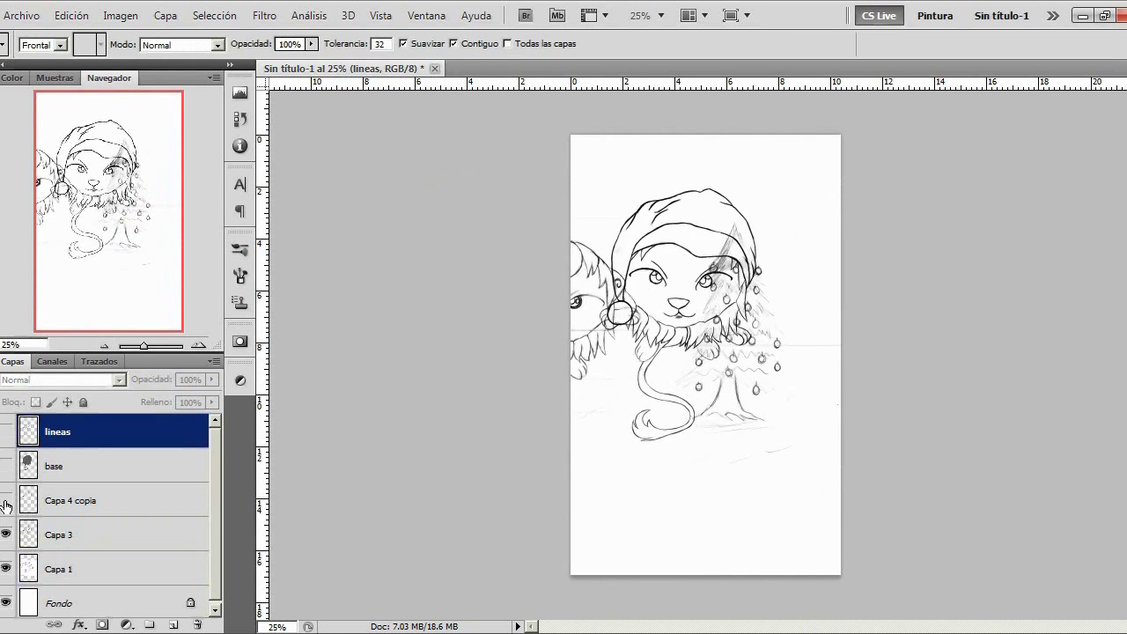
Hide Capa 3, then cut the tree out of the Capa 1 sketch and paste it onto its own layer
click(6, 536)
click(37, 571)
key(m)
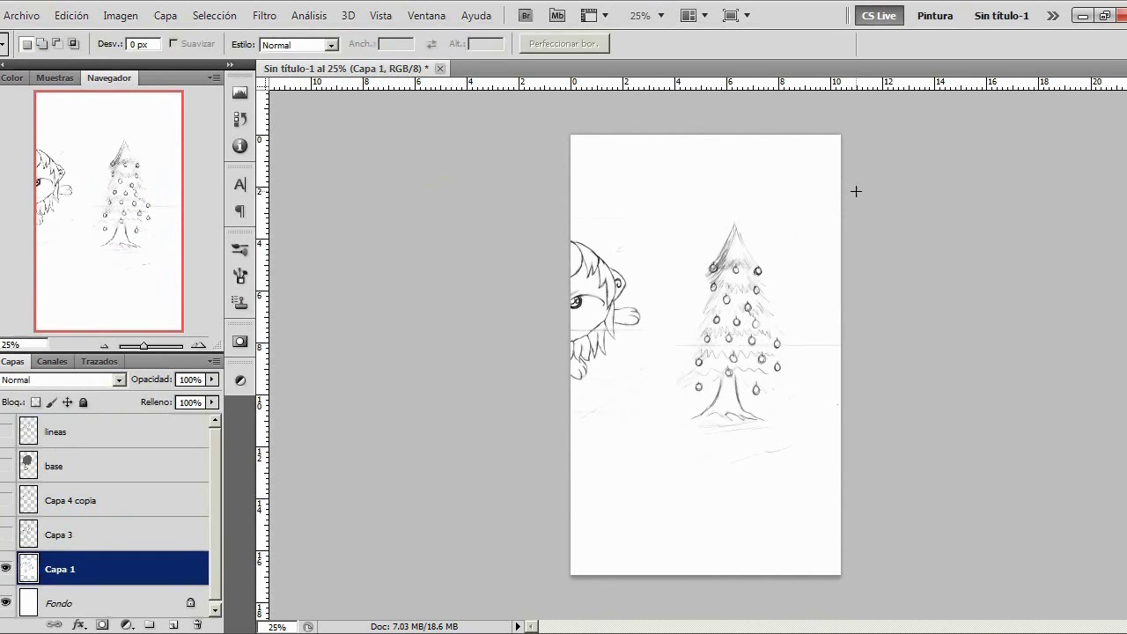
drag(646, 542, 645, 542)
key(ctrl+x)
key(ctrl+v)
key(ctrl+v)
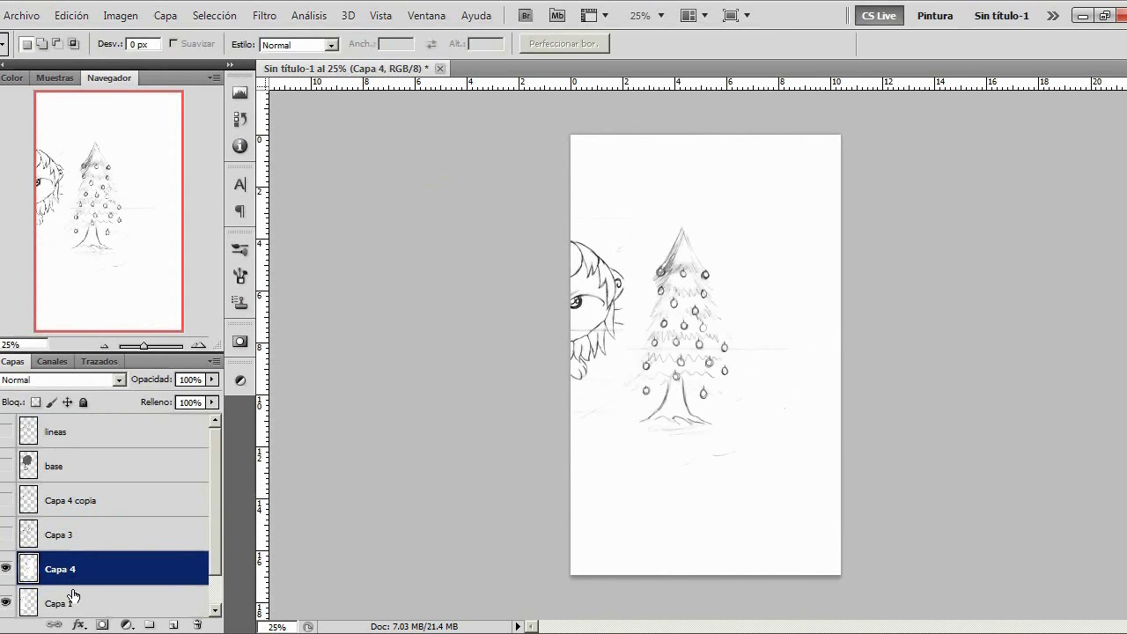
Place the pasted tree in the page's lower-right area with Free Transform and show the Capa 3 layer
key(ctrl+t)
drag(717, 486, 738, 550)
key(Return)
click(7, 535)
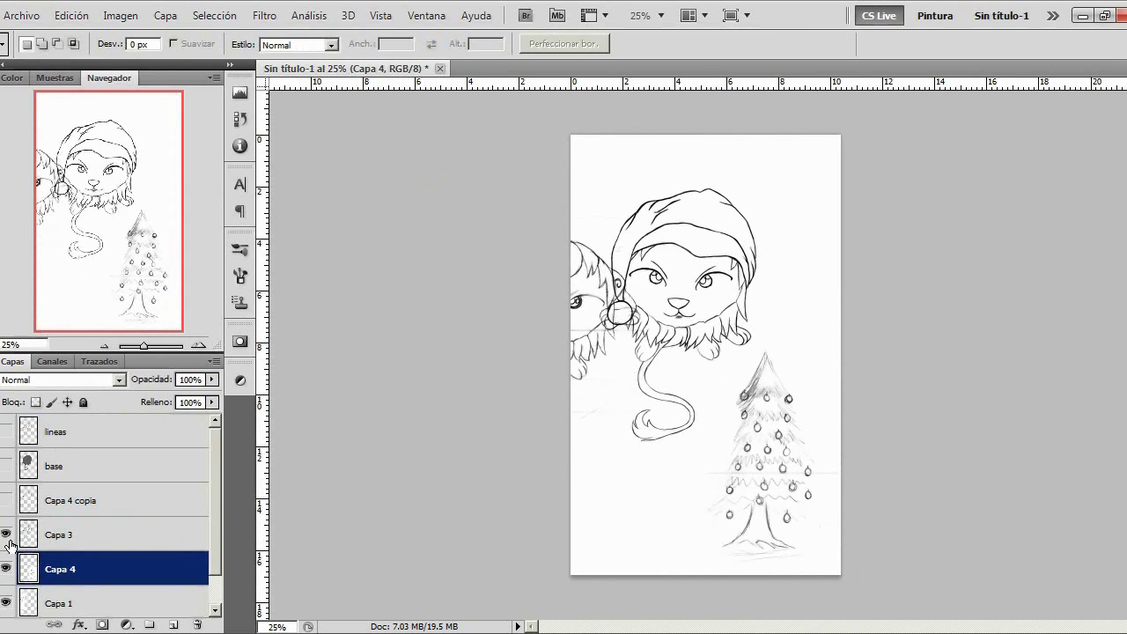
Shift the Capa 1 sketch right with Free Transform so its lion aligns with the inked lion
click(32, 604)
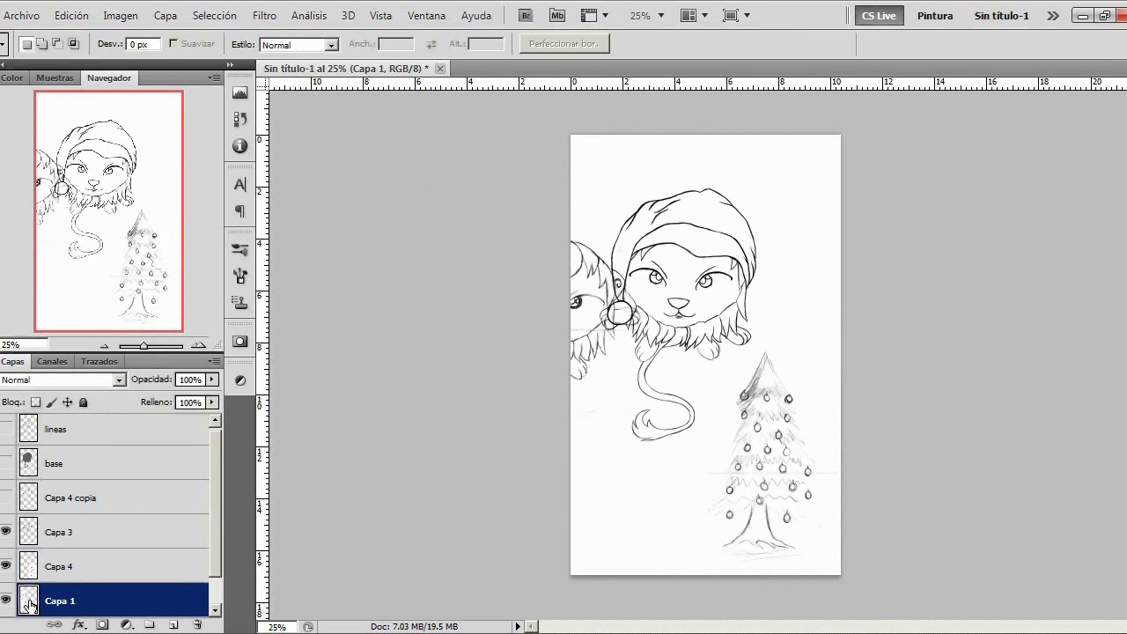
key(ctrl+t)
mouse_move(511, 380)
mouse_down()
mouse_move(639, 349)
mouse_move(635, 360)
mouse_up()
key(Return)
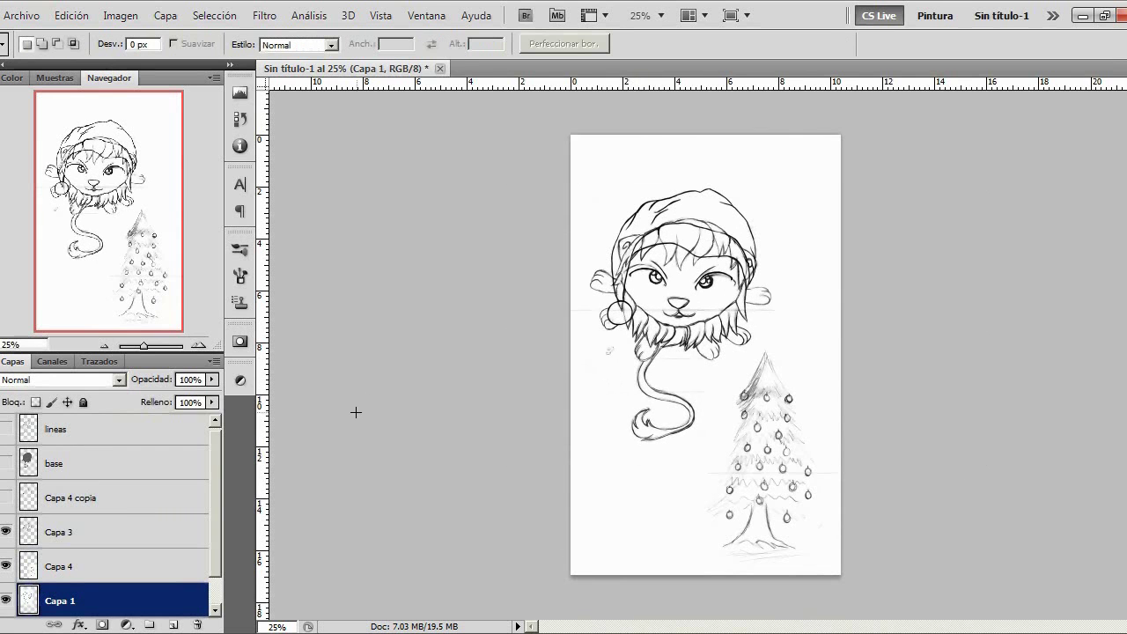
drag(217, 554, 222, 582)
click(6, 532)
click(6, 532)
click(40, 546)
key(ctrl+e)
key(ctrl+z)
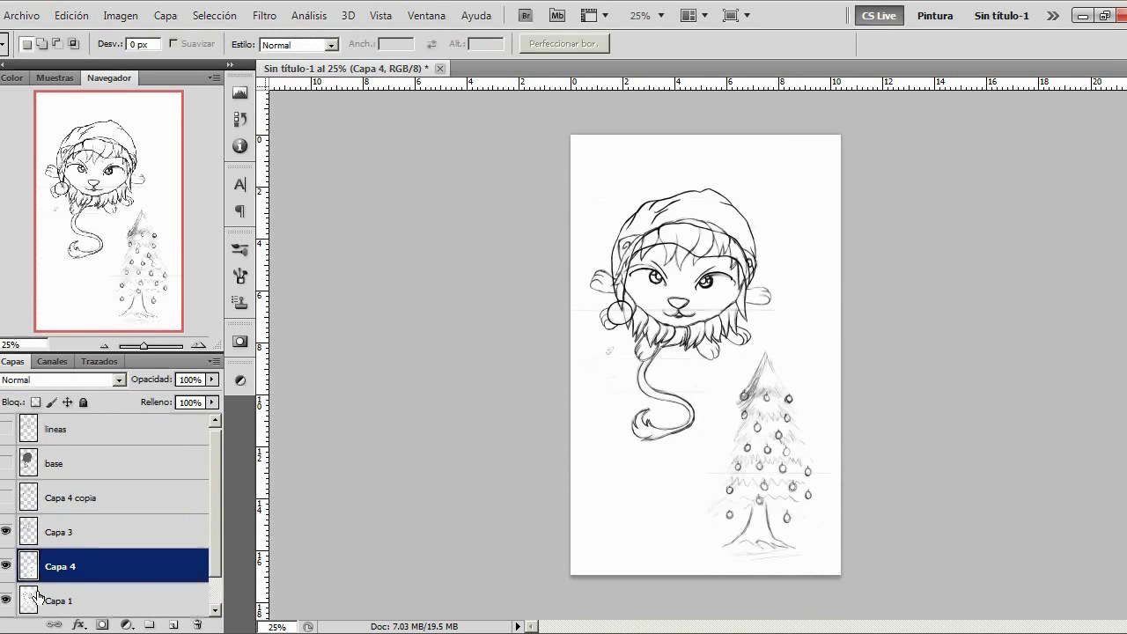
scroll(214, 528, down, 1)
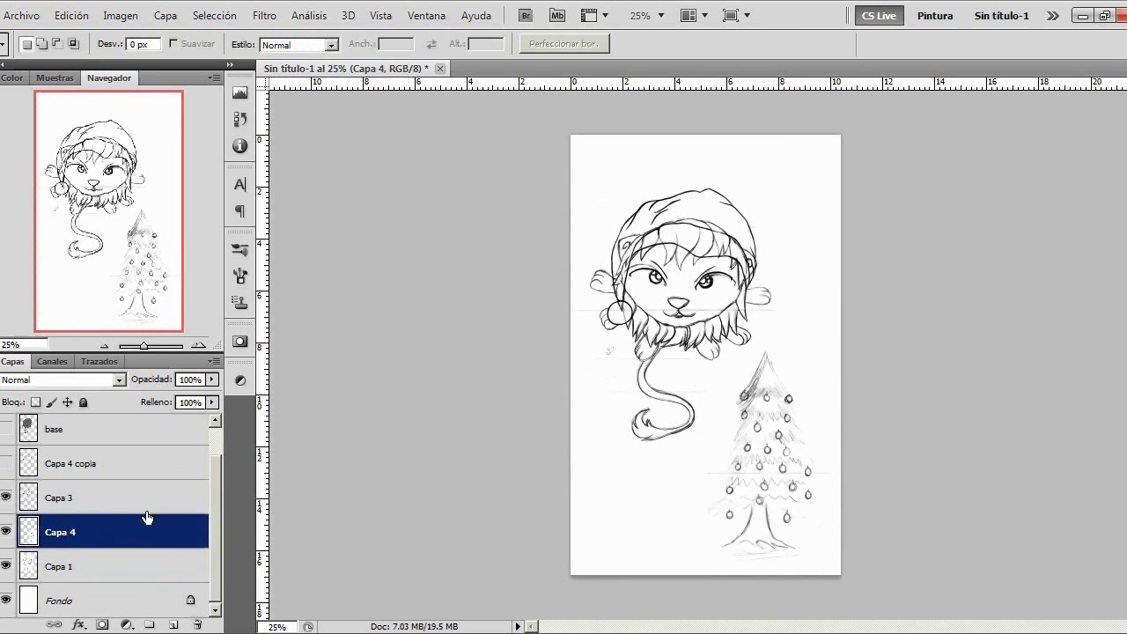
click(91, 565)
key(ctrl+t)
key(Escape)
click(8, 569)
click(7, 568)
Rename the Capa 4 tree layer as arbol
double_click(54, 532)
text(arbol)
mouse_move(44, 533)
mouse_down()
mouse_move(39, 583)
mouse_move(35, 539)
mouse_up()
Enlarge the arbol tree slightly with Free Transform, keeping it in the page's lower-right corner below the lion
key(ctrl+t)
drag(791, 480, 759, 544)
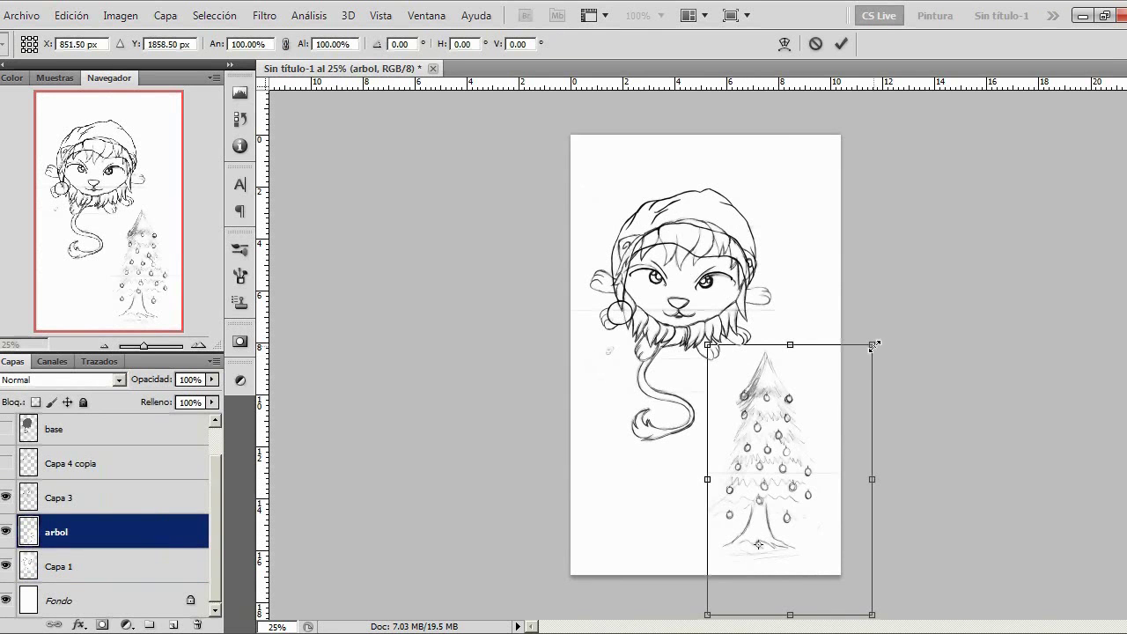
drag(871, 350, 905, 262)
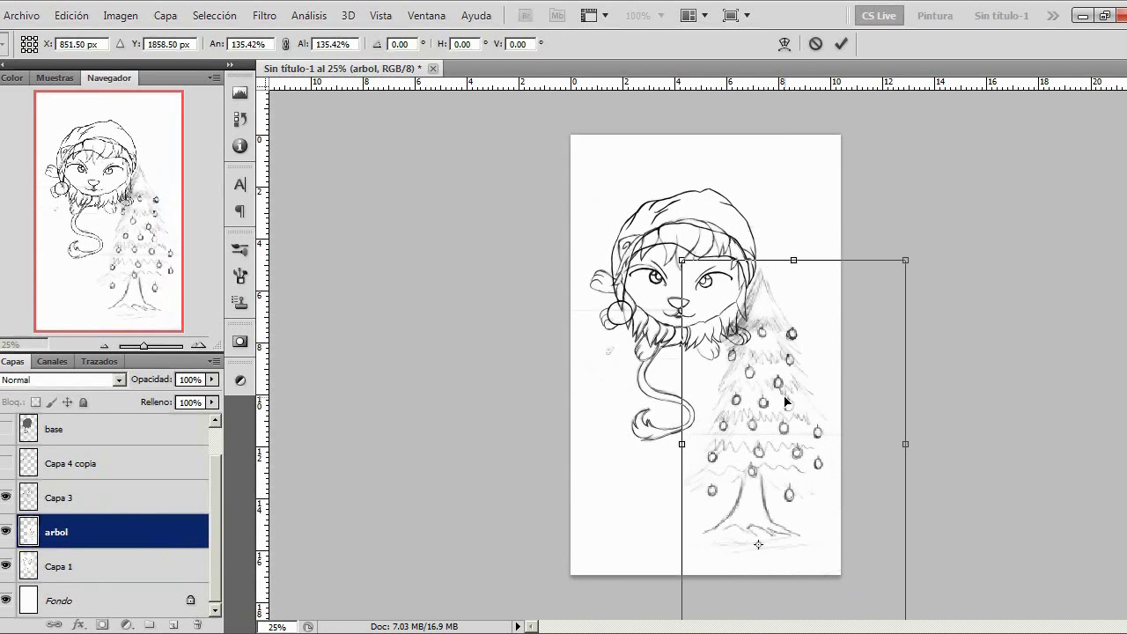
drag(682, 258, 714, 311)
drag(791, 435, 777, 438)
drag(890, 315, 877, 341)
drag(784, 447, 788, 447)
key(Return)
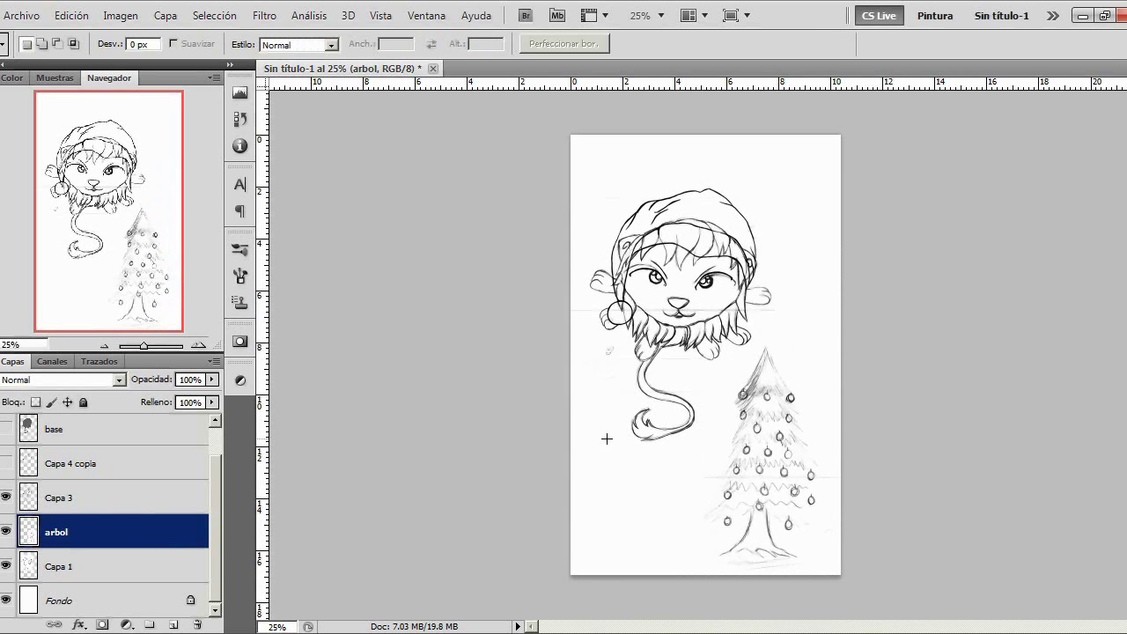
Move Capa 1 above arbol and erase its paper area covering the tree with a 37 px eraser
click(31, 574)
drag(29, 575, 36, 525)
key(b)
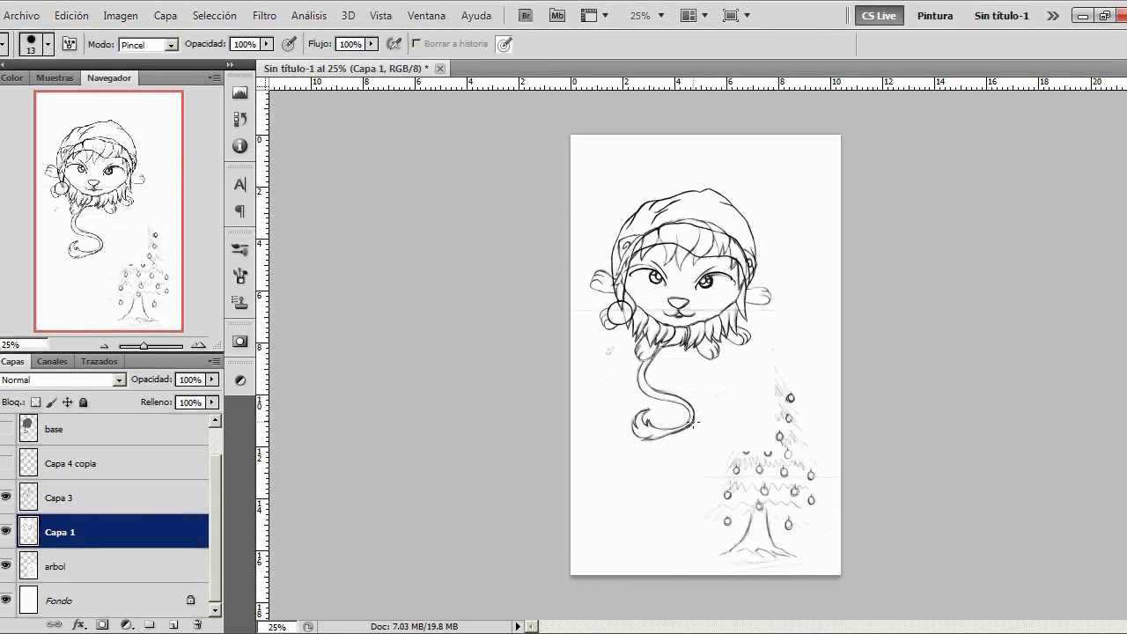
click(47, 45)
click(18, 93)
mouse_move(761, 391)
mouse_down()
mouse_move(766, 437)
mouse_move(786, 347)
mouse_move(754, 373)
mouse_move(754, 356)
mouse_move(780, 362)
mouse_move(731, 388)
mouse_up()
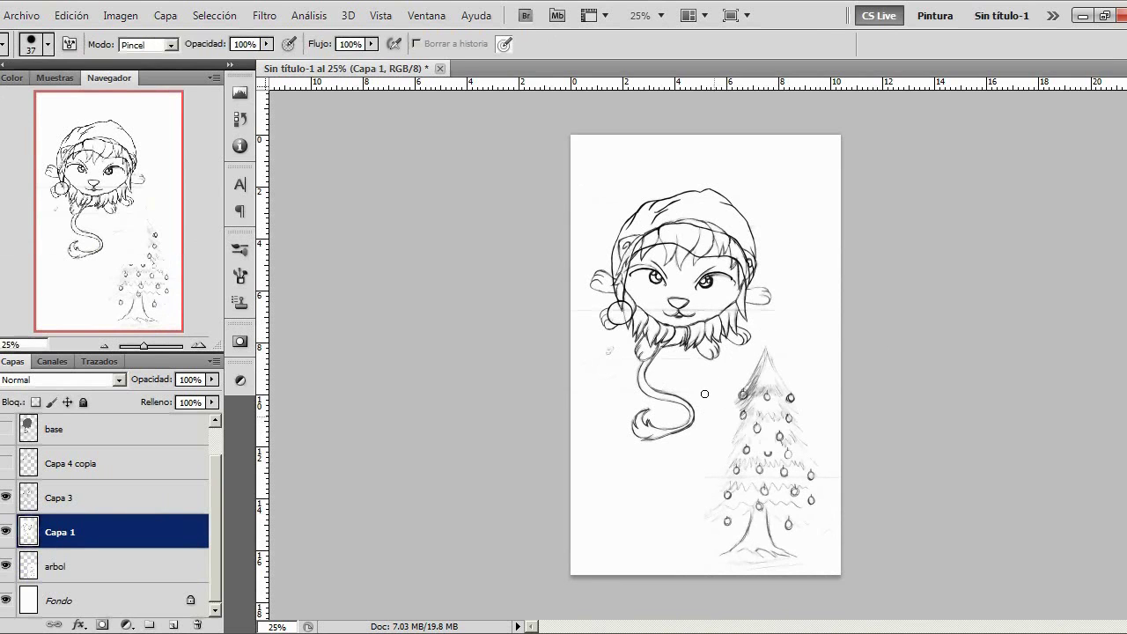
Show the base and lineas layers, leaving Capa 4 copia hidden
click(6, 464)
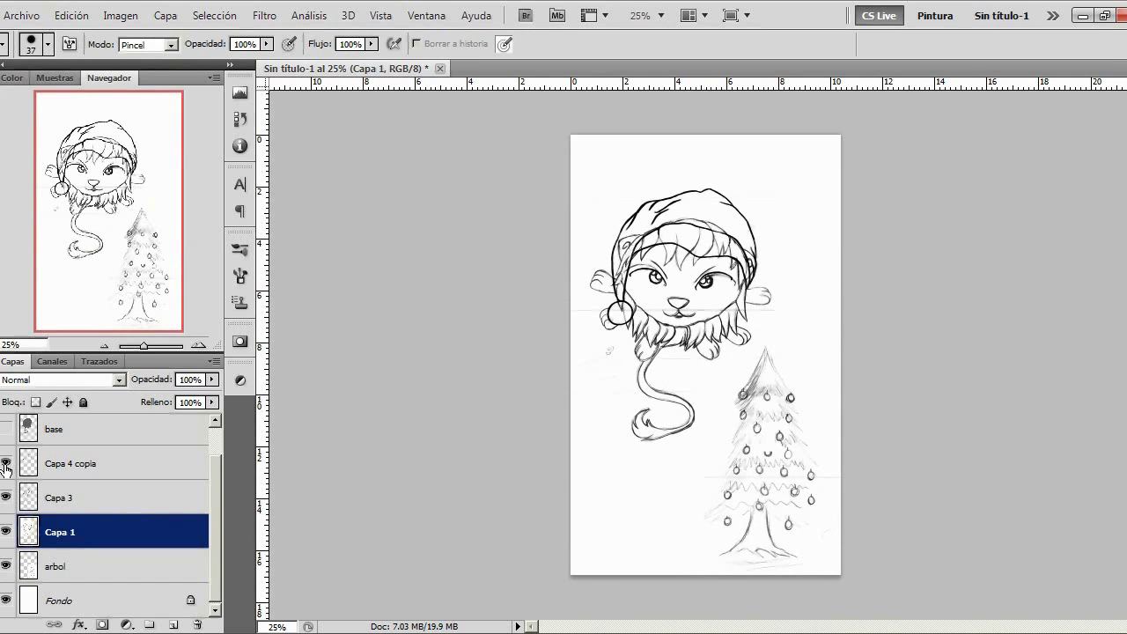
click(6, 463)
click(6, 463)
click(7, 463)
click(7, 463)
click(6, 429)
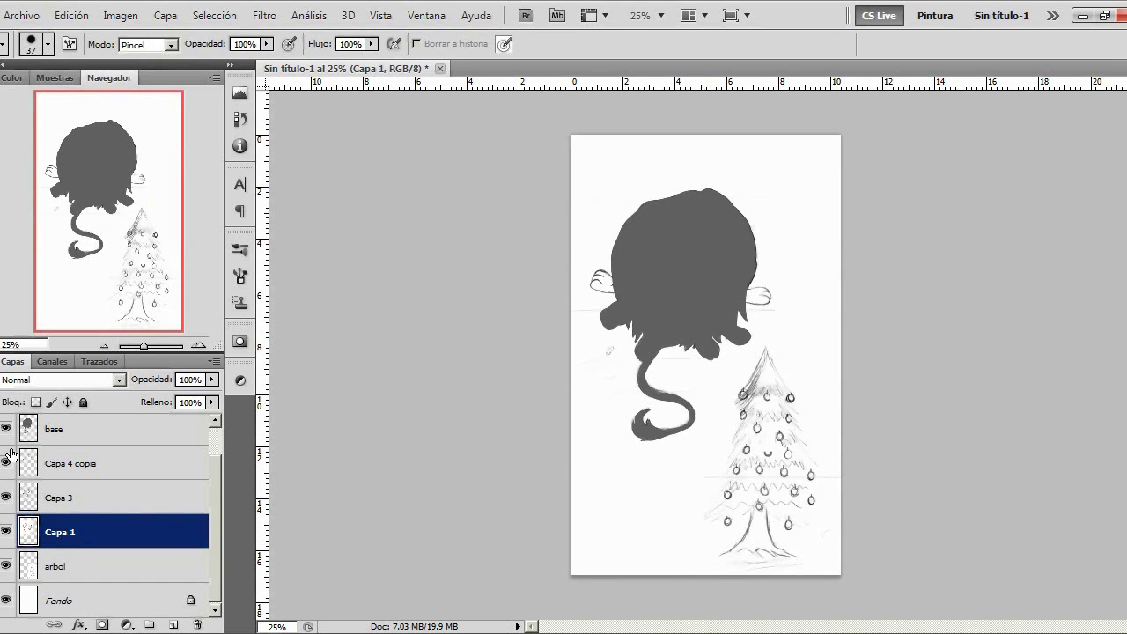
click(7, 464)
drag(217, 500, 216, 467)
click(7, 432)
Scale layers lineas through Capa 1 together to 118.74%, centered at X 883.41 px, Y 815.59 px
click(88, 435)
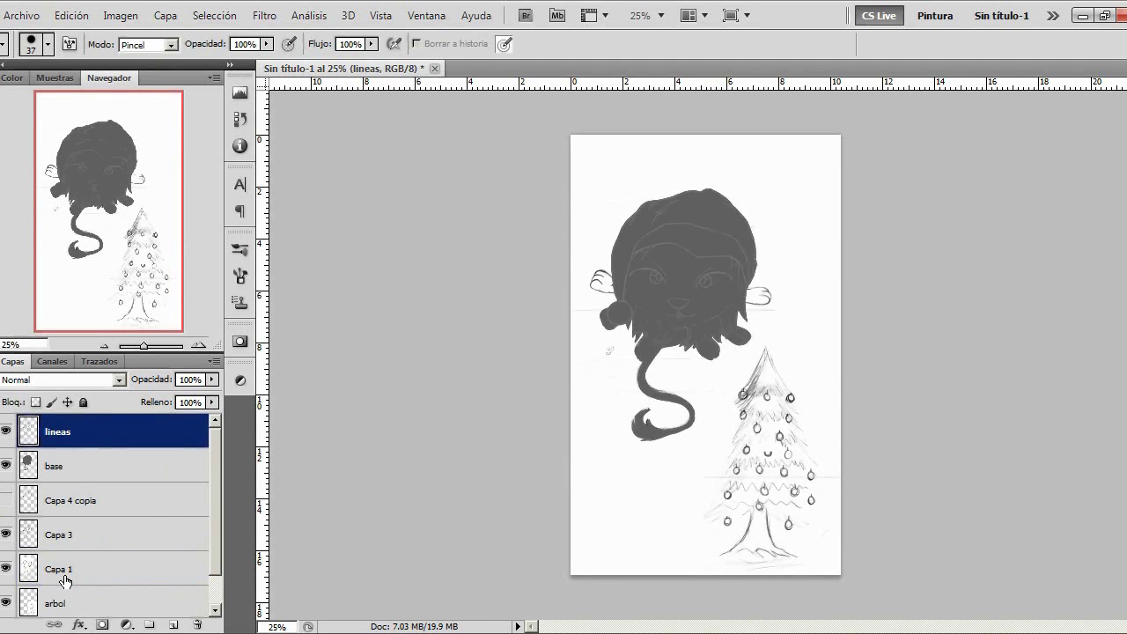
shift+click(33, 582)
key(ctrl+t)
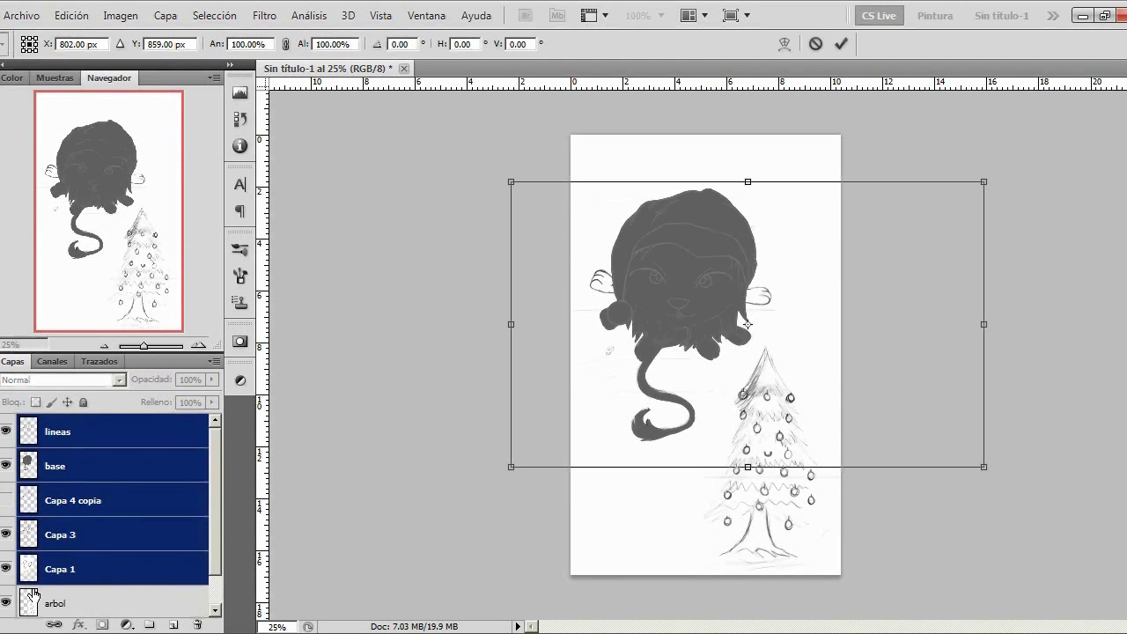
drag(985, 471, 1047, 520)
drag(511, 519, 481, 527)
mouse_move(680, 329)
mouse_down()
mouse_move(689, 296)
mouse_move(668, 316)
mouse_up()
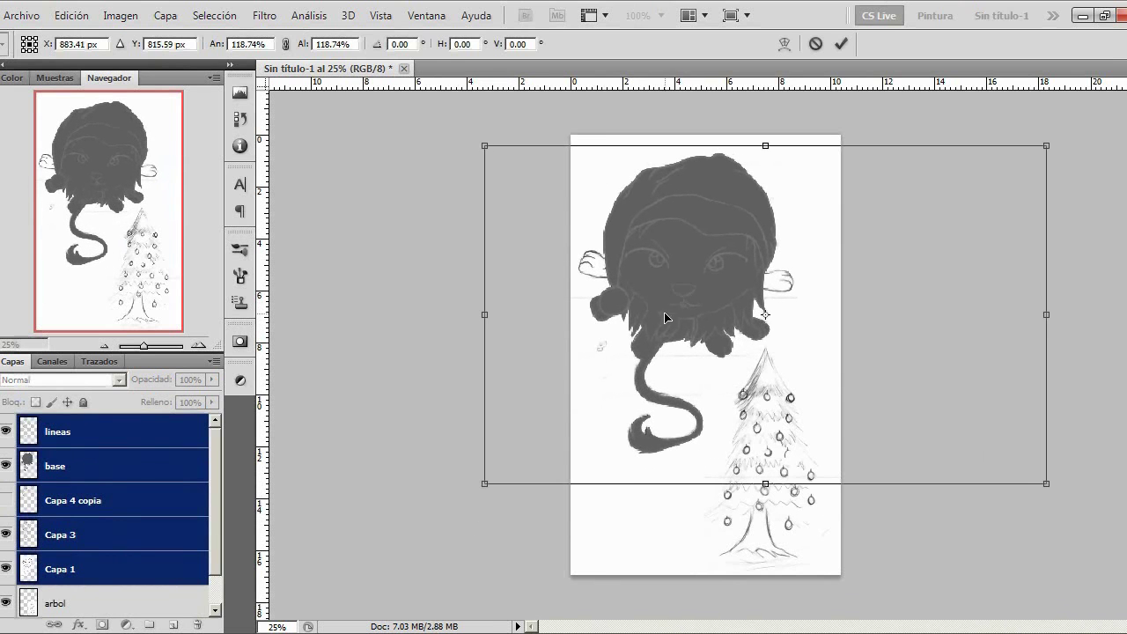
key(Return)
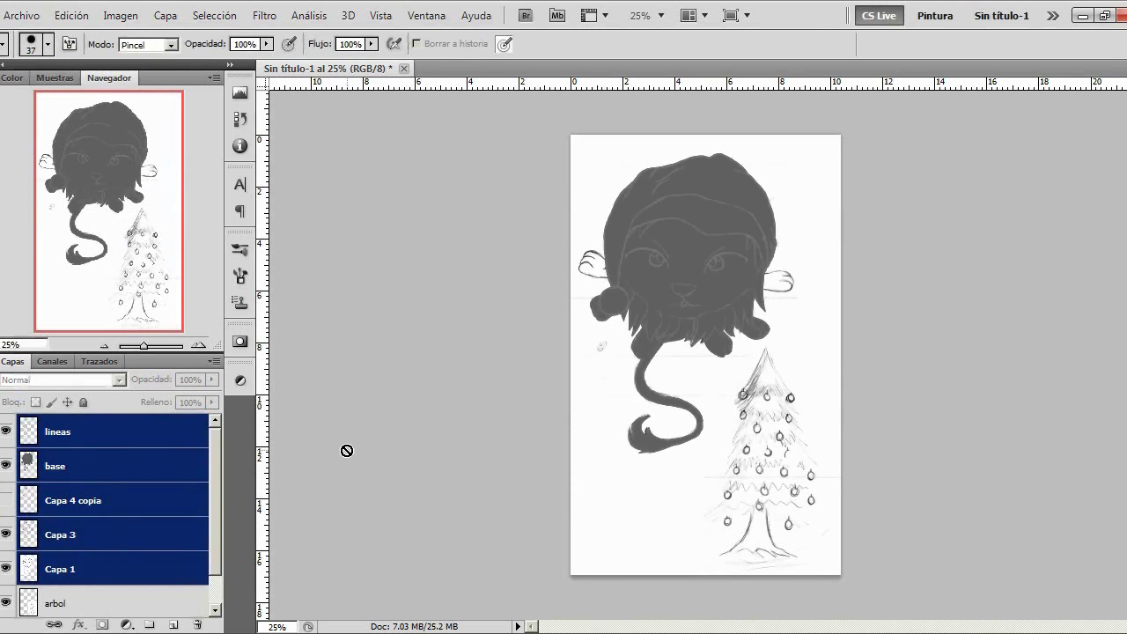
Reduce the same lion layers to 86.15% with Free Transform, centered at X 862.44 px, Y 822.36 px
key(ctrl+t)
drag(480, 145, 515, 167)
drag(687, 252, 706, 277)
drag(1036, 490, 996, 458)
drag(684, 247, 704, 259)
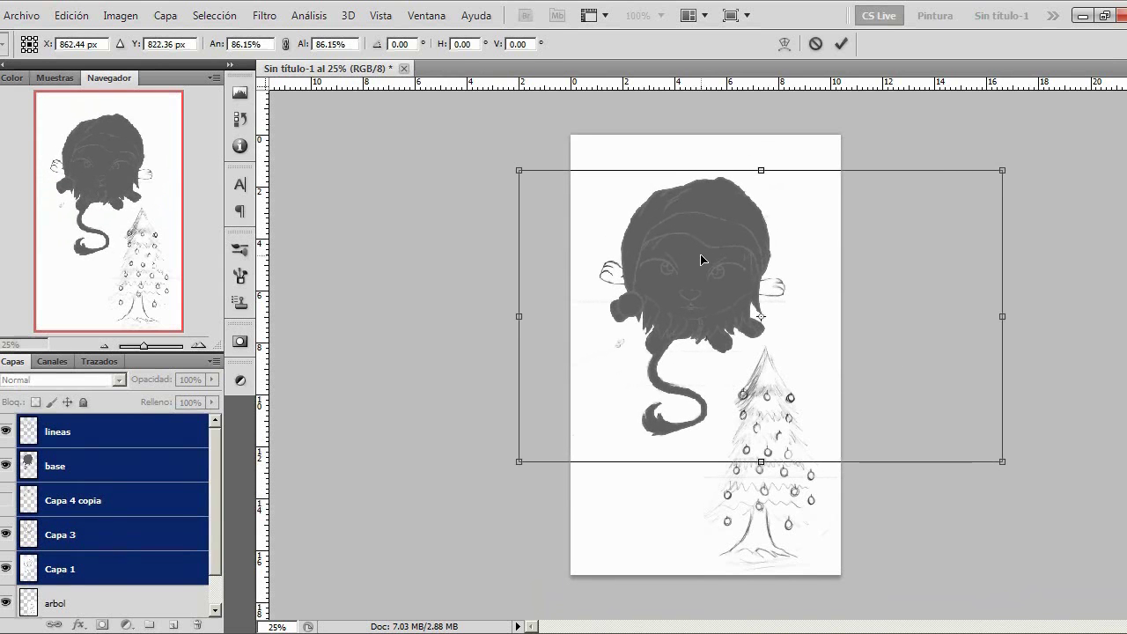
key(e)
Select the base layer and compare the lion with the lineas layer hidden and shown, magnified to 50%
click(36, 466)
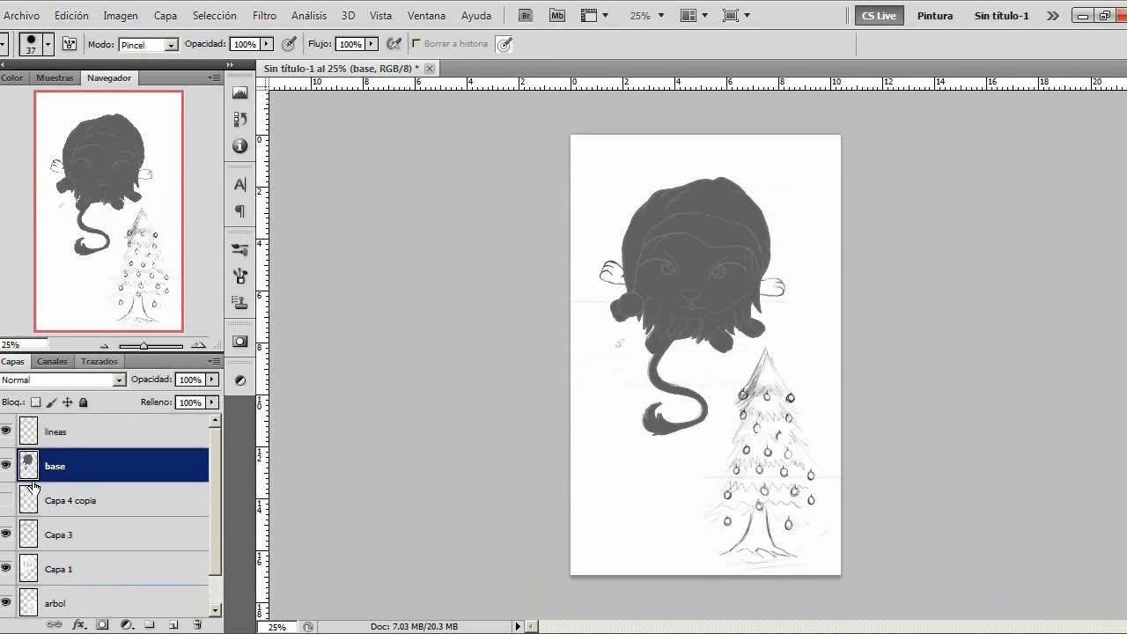
click(6, 431)
click(6, 431)
click(6, 501)
click(199, 346)
click(199, 346)
drag(110, 214, 121, 174)
Start saving the document under a new name and browse to the corel painter folder inside Pintados_2D
click(21, 15)
click(41, 242)
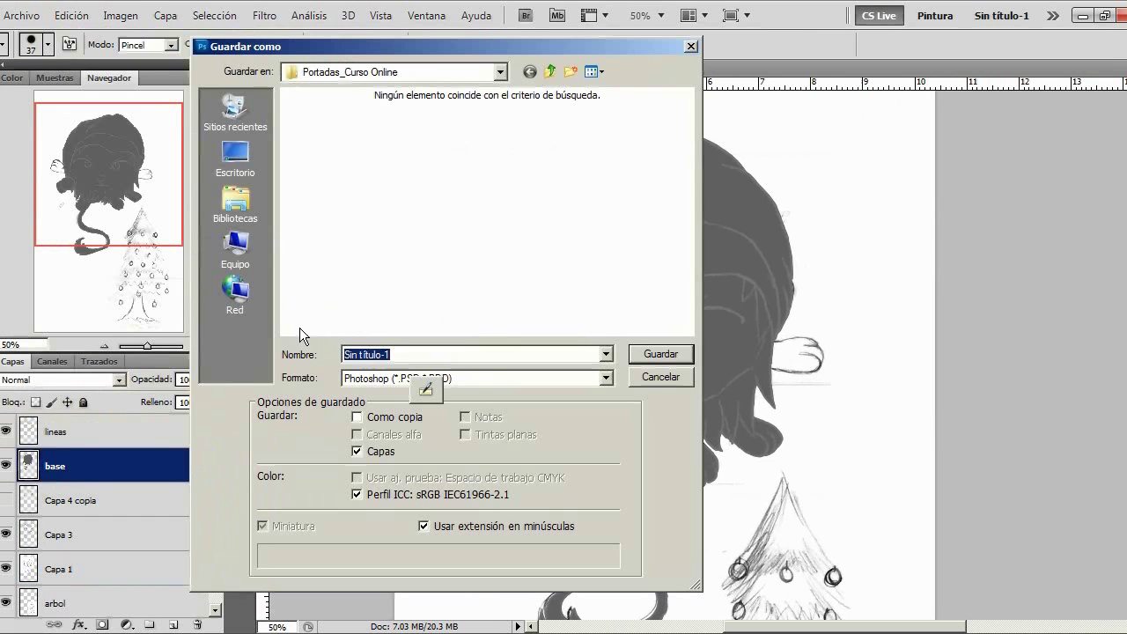
click(423, 73)
click(380, 217)
drag(687, 134, 689, 245)
double_click(317, 125)
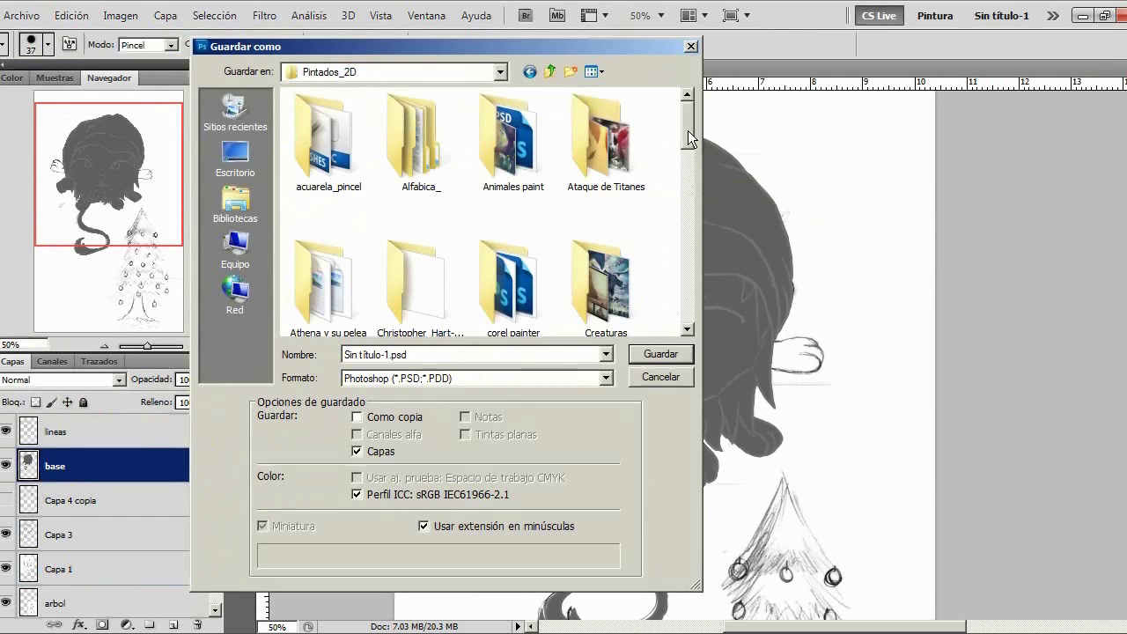
scroll(689, 138, down, 1)
double_click(516, 240)
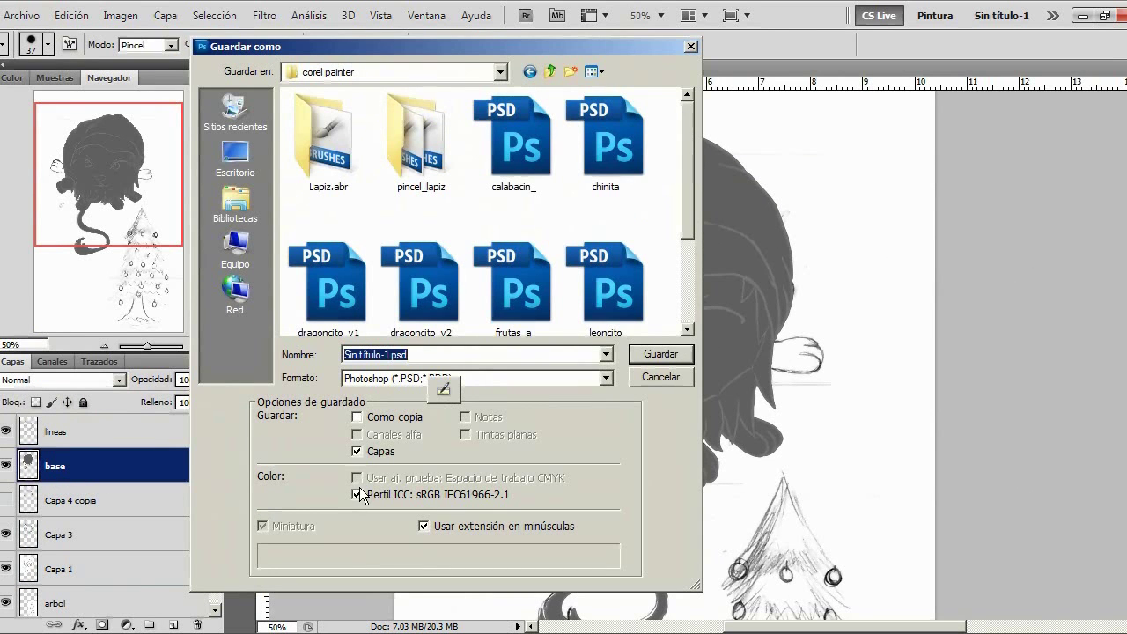
Save the drawing as leon_navi in Photoshop format with maximized compatibility
text(leo)
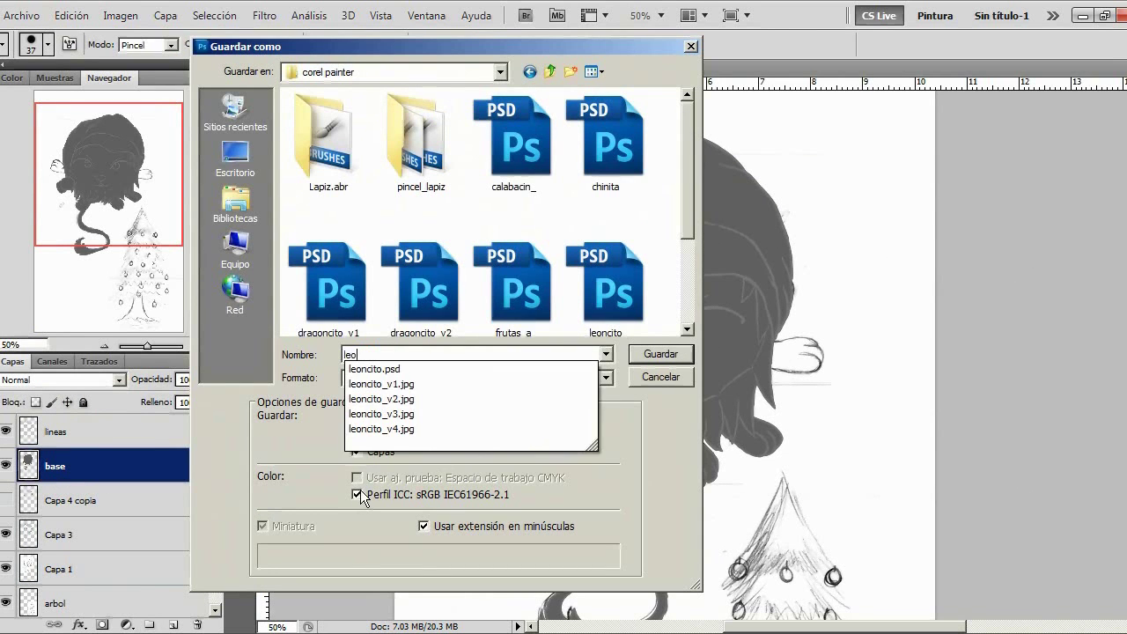
text(n_b)
key(BackSpace)
text(n_navi)
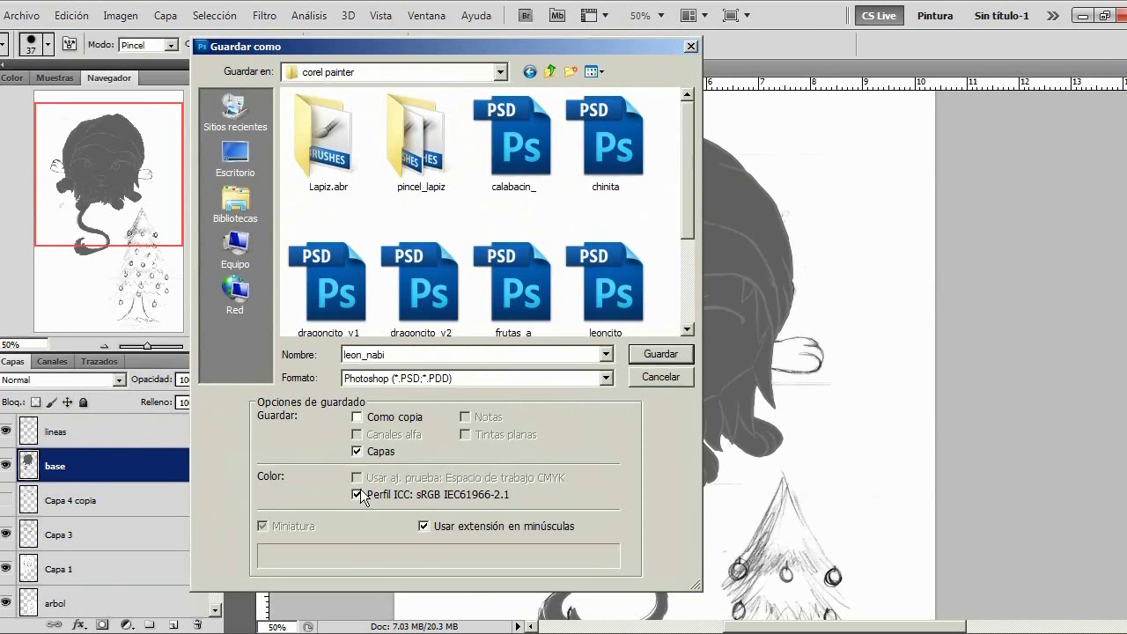
click(659, 354)
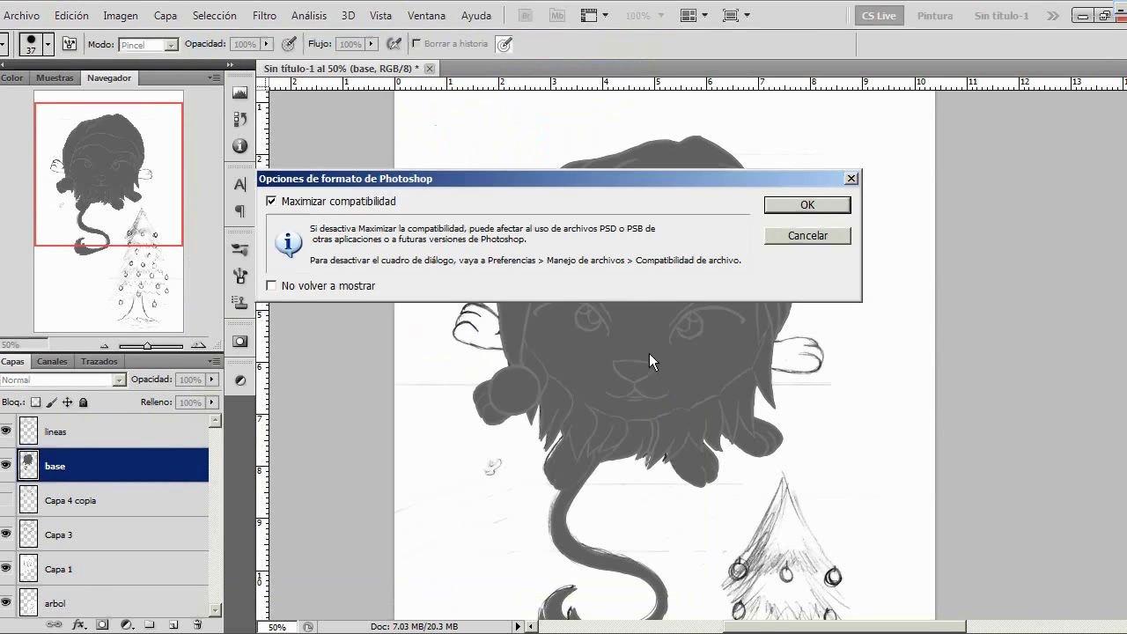
click(808, 205)
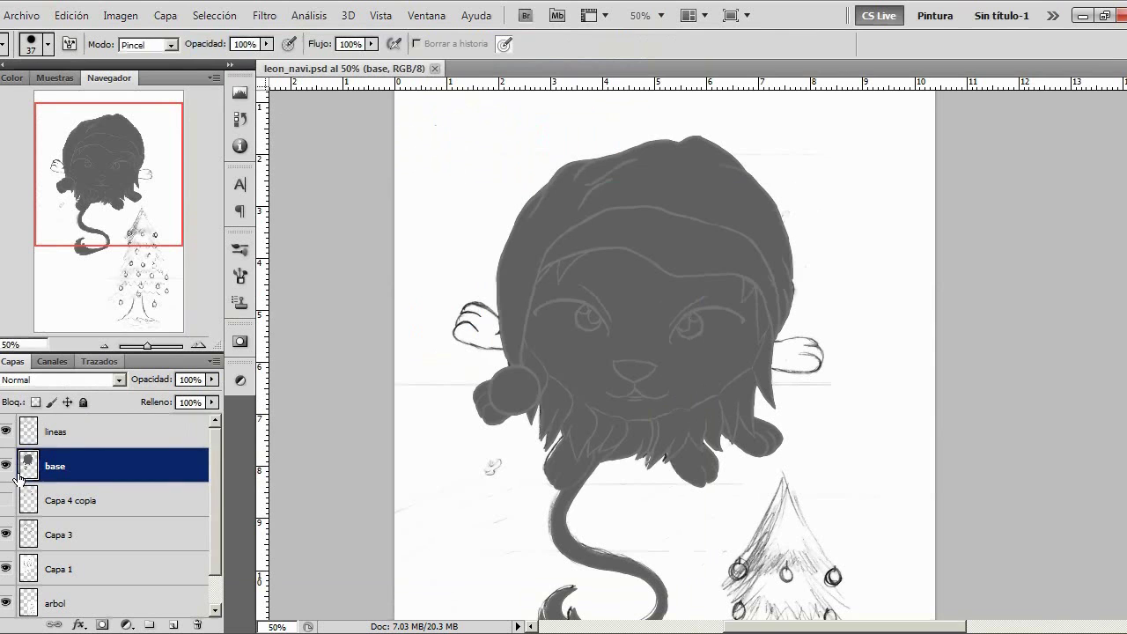
Add a new layer directly above Capa 4 copia, beneath base
click(25, 431)
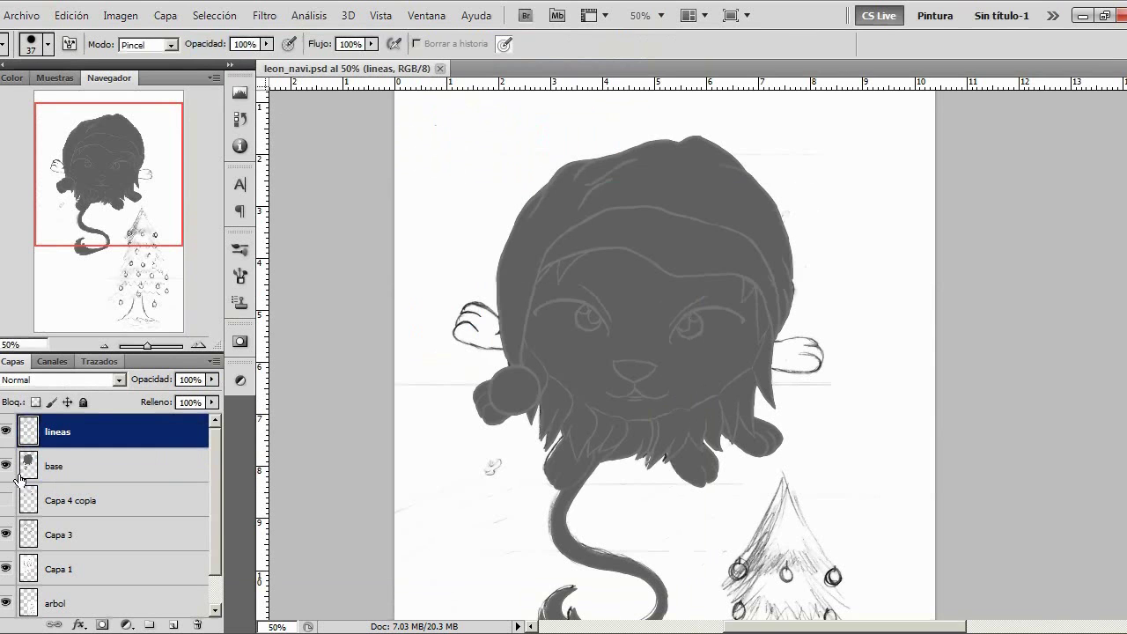
click(46, 493)
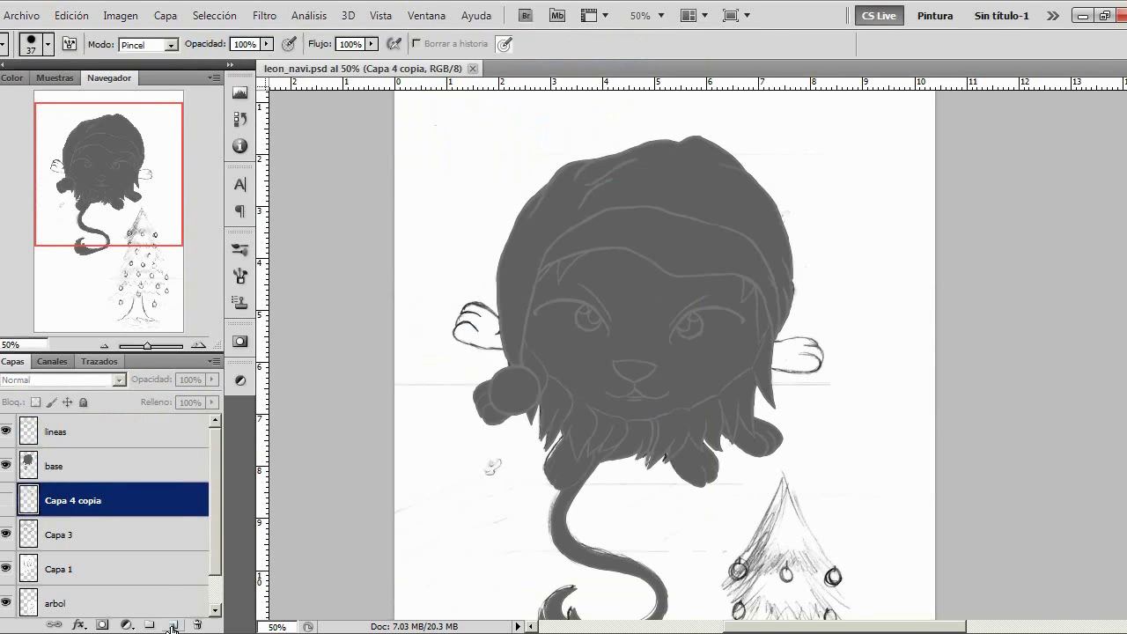
click(174, 625)
click(197, 347)
click(197, 346)
drag(119, 198, 158, 191)
Set up the Brush with the lineas gray #757575 as foreground color and a 5 px size
key(b)
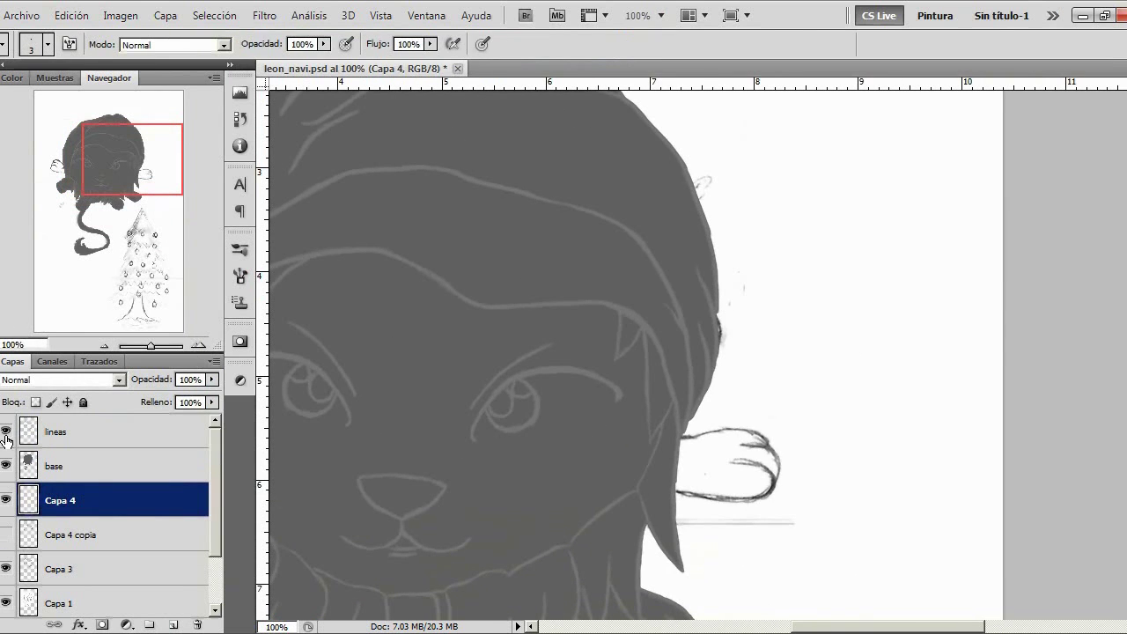
click(2, 350)
click(404, 261)
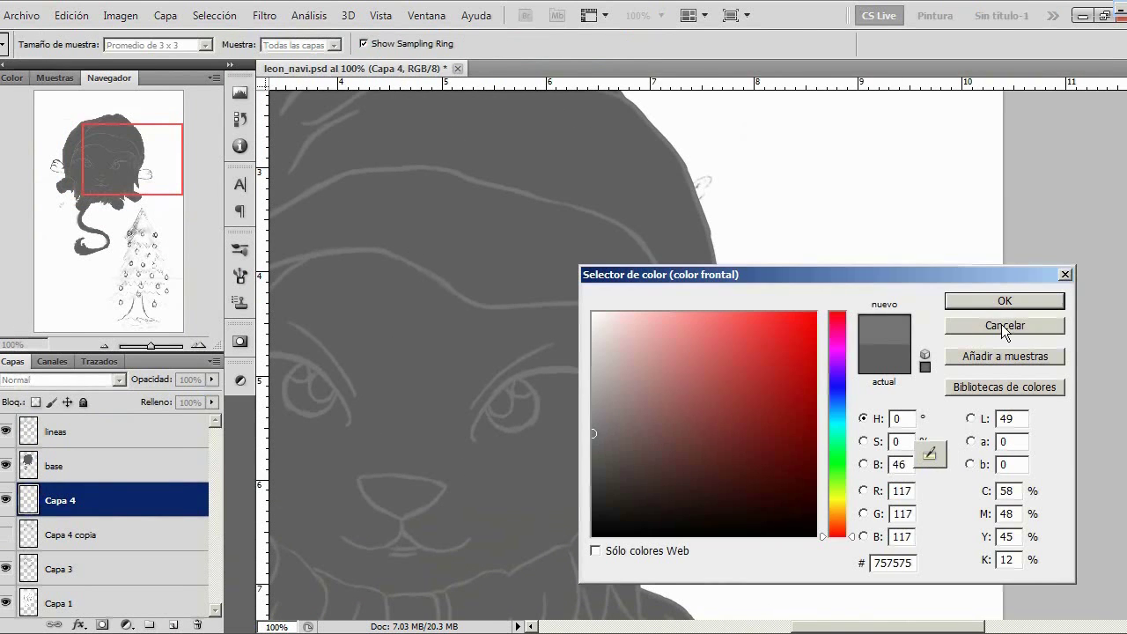
click(967, 303)
click(34, 52)
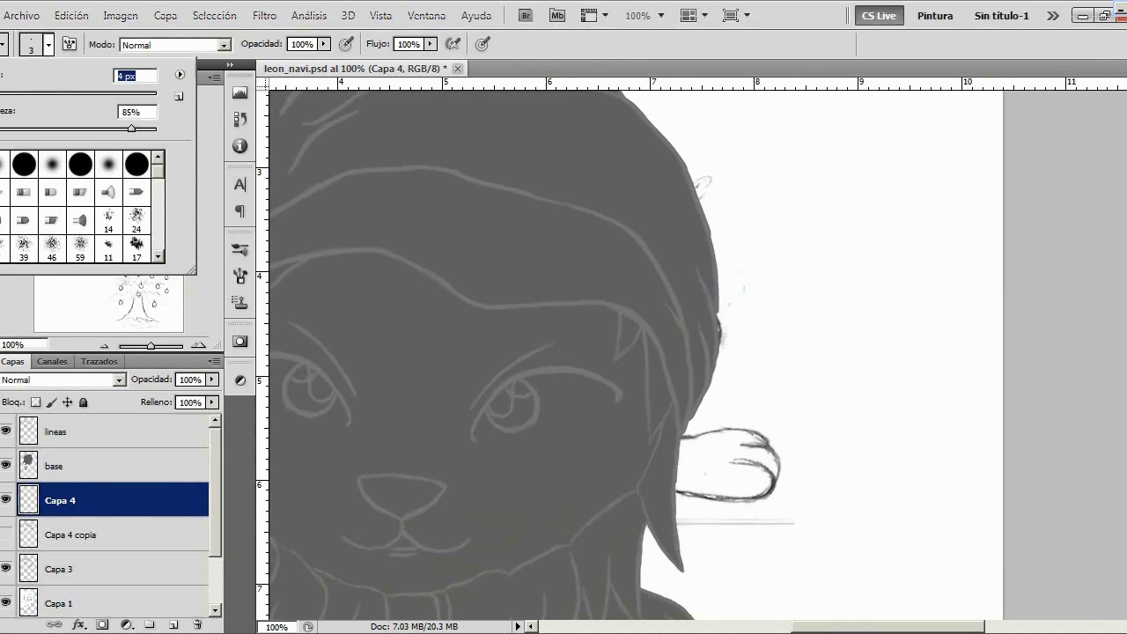
text(5)
key(Return)
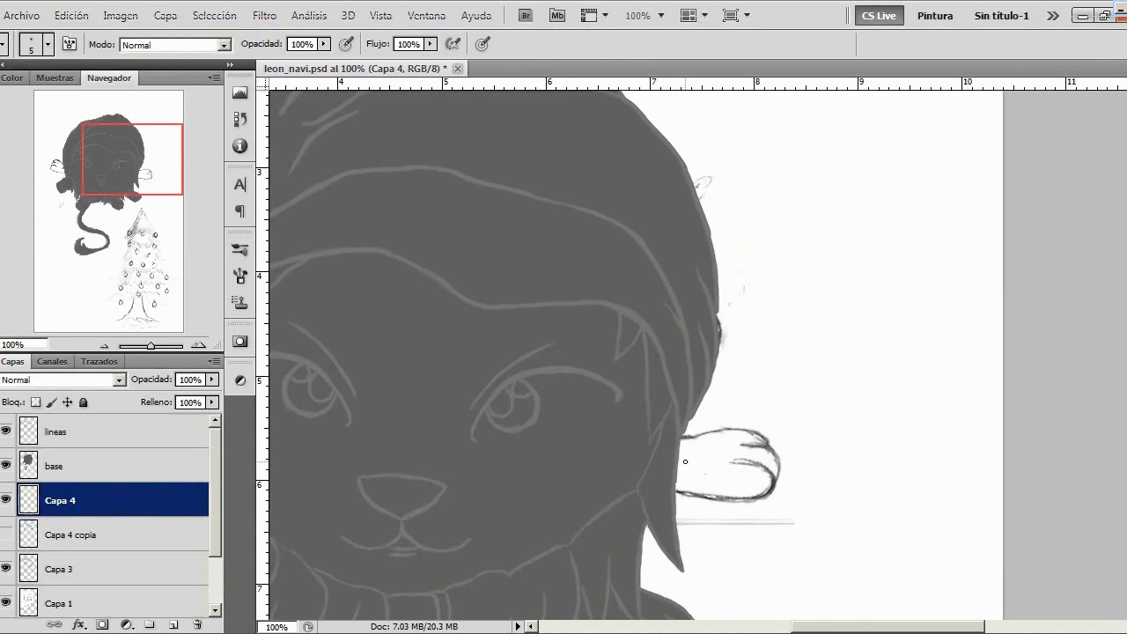
Sketch a three-tipped ear tuft in gray beside the hat above the raised paw, erasing the stray stroke crossing the paw
mouse_move(687, 456)
mouse_down()
mouse_move(764, 407)
mouse_move(855, 308)
mouse_up()
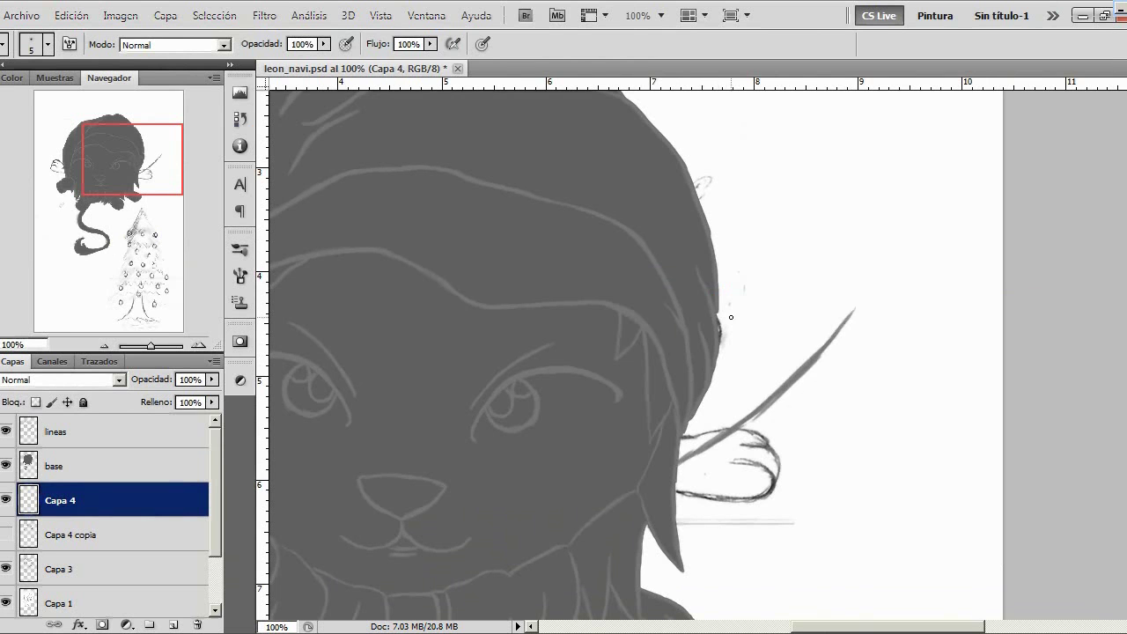
key(ctrl+minus)
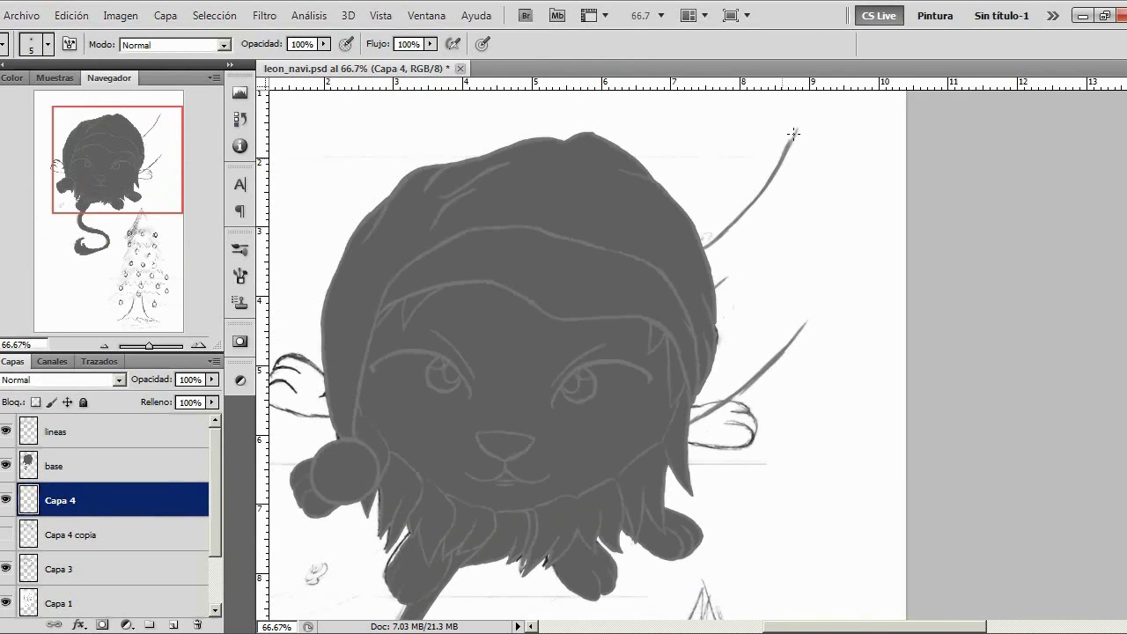
mouse_move(804, 120)
mouse_down()
mouse_move(783, 211)
mouse_move(734, 274)
mouse_up()
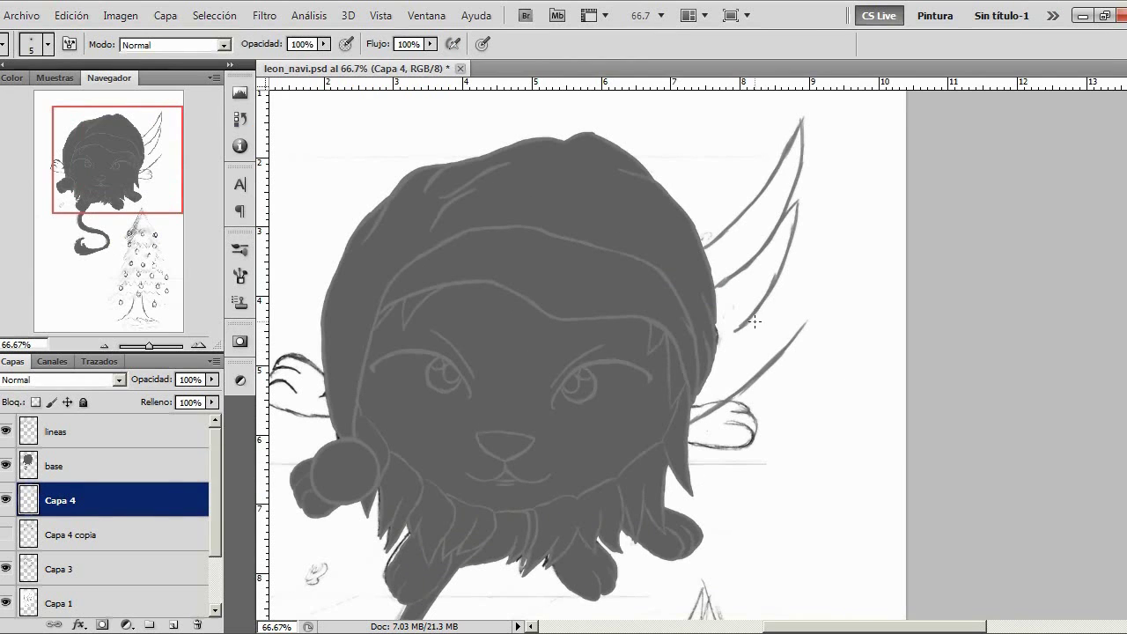
drag(744, 328, 742, 353)
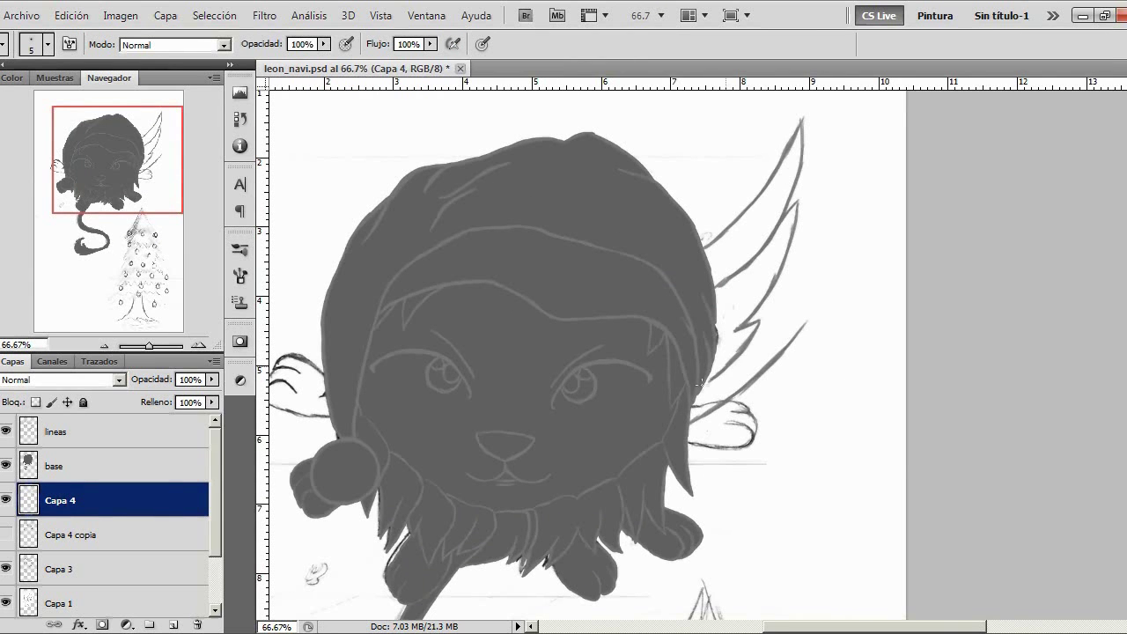
key(e)
mouse_move(682, 422)
mouse_down()
mouse_move(708, 420)
mouse_move(765, 367)
mouse_up()
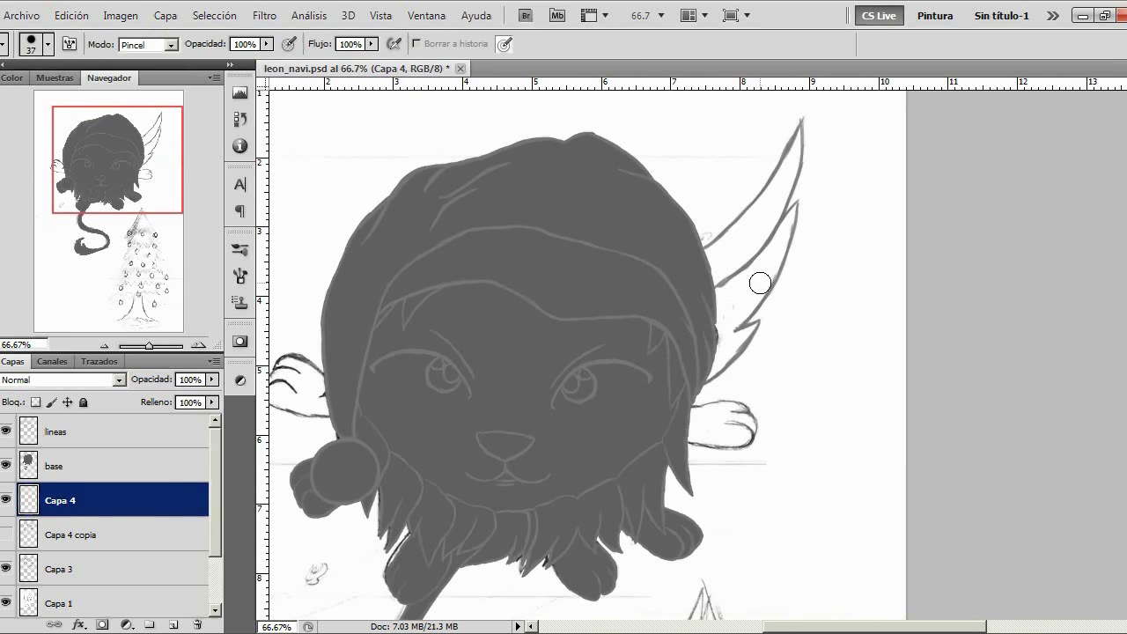
Thicken the ear tuft's outlines and close off its lowest tip with the 5 px brush
key(b)
click(198, 346)
drag(152, 151, 156, 163)
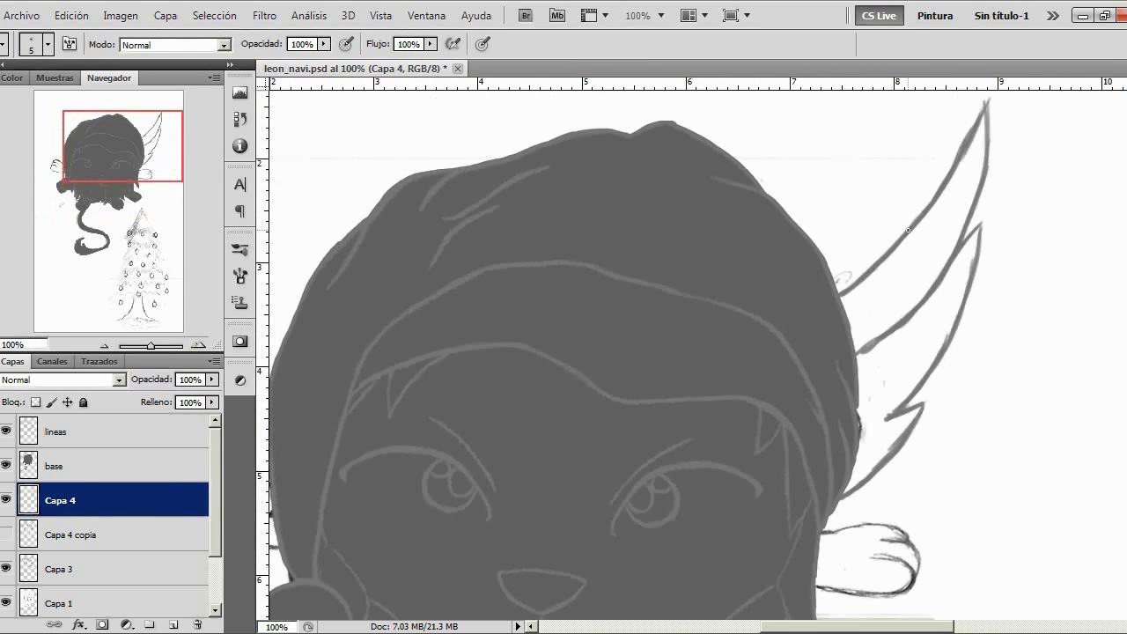
drag(983, 168, 963, 231)
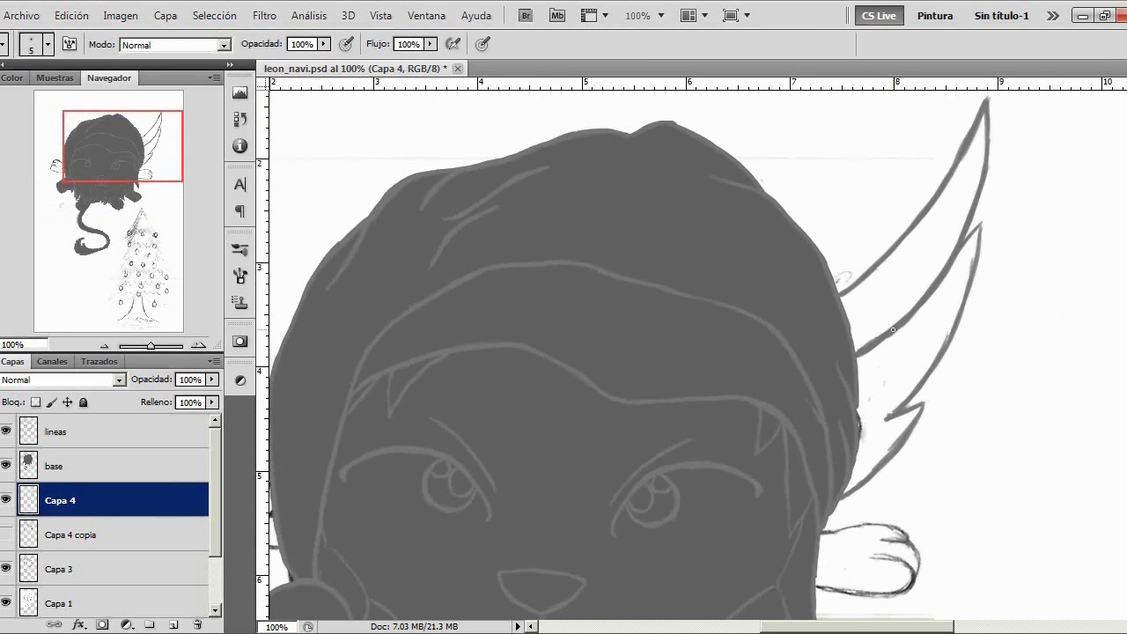
drag(969, 286, 938, 352)
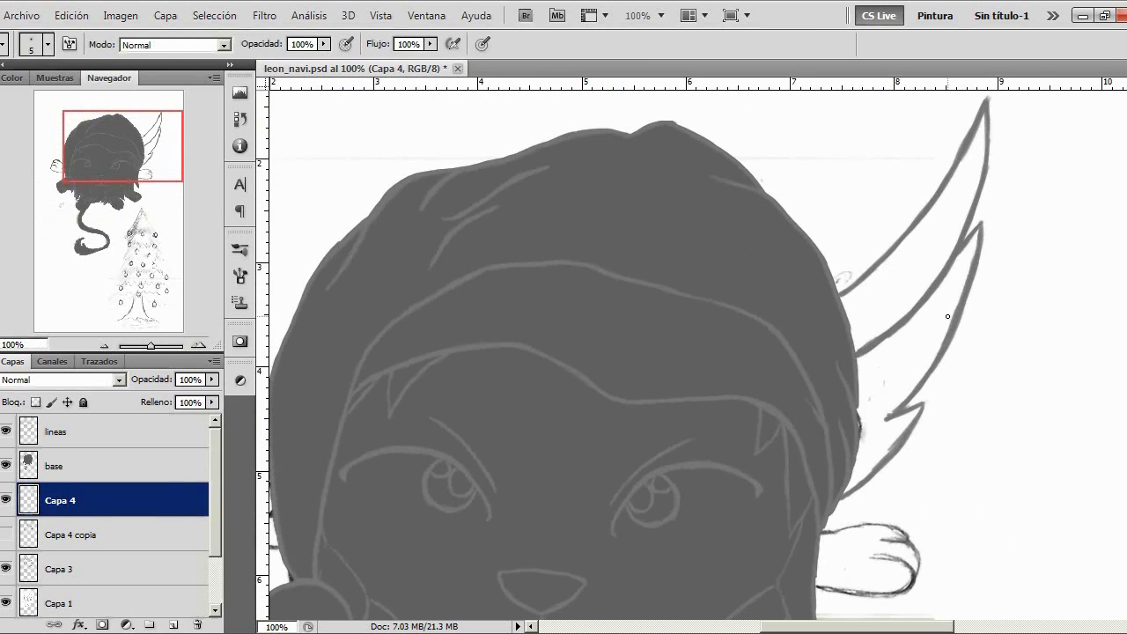
drag(890, 419, 913, 417)
drag(890, 420, 895, 411)
View the Mascota logo sketch in the photo viewer as an ear reference, dismissing the alarm reminder
key(alt+Tab)
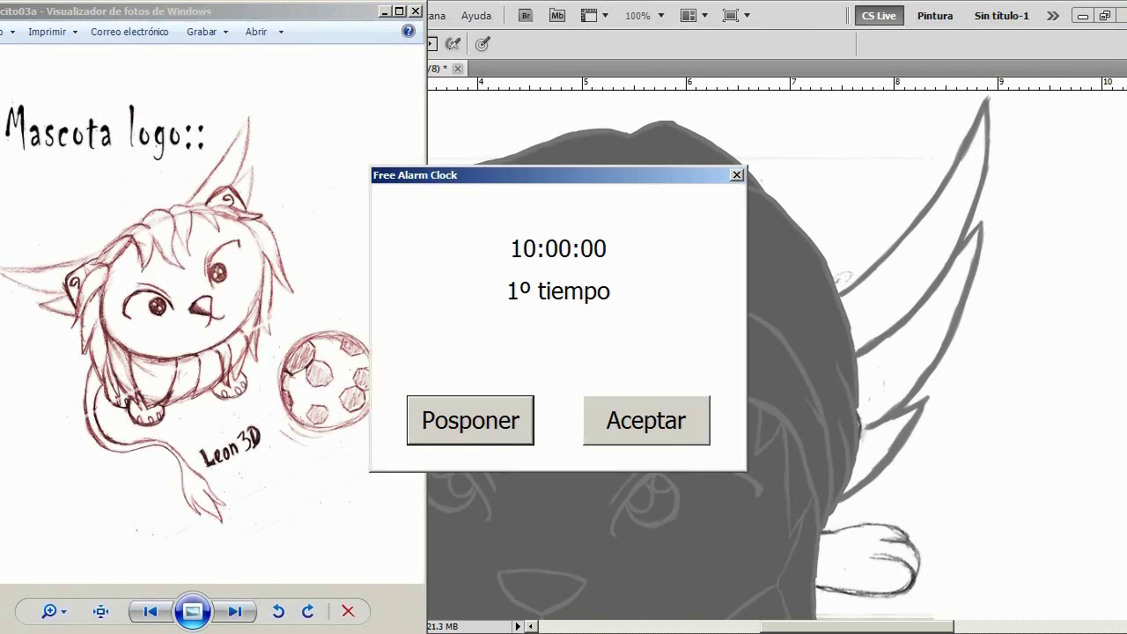
click(672, 424)
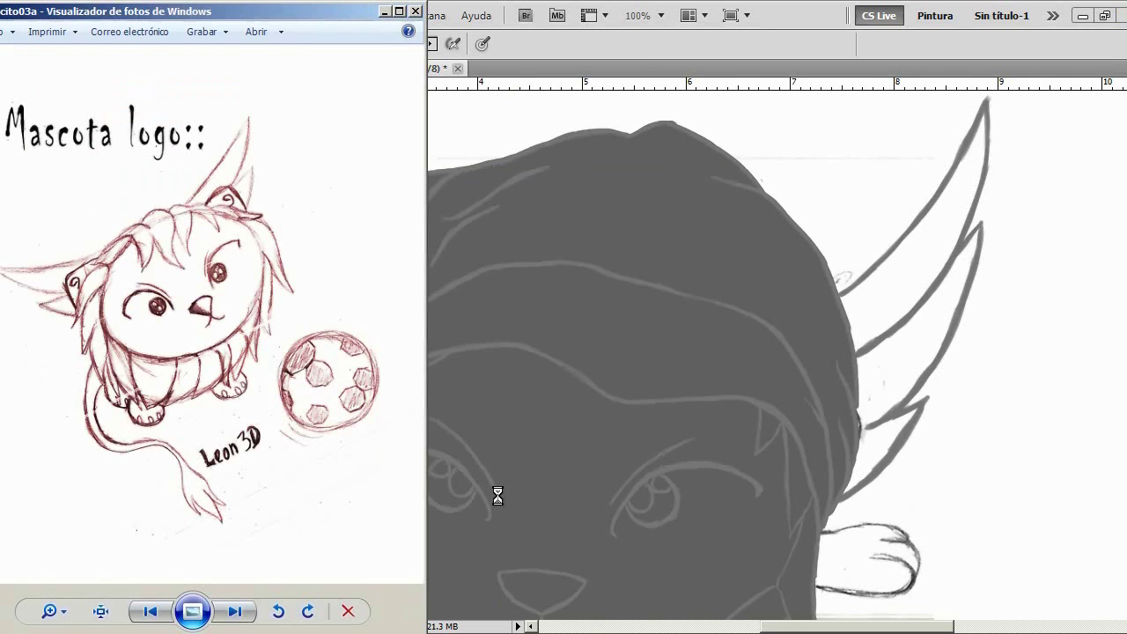
click(384, 12)
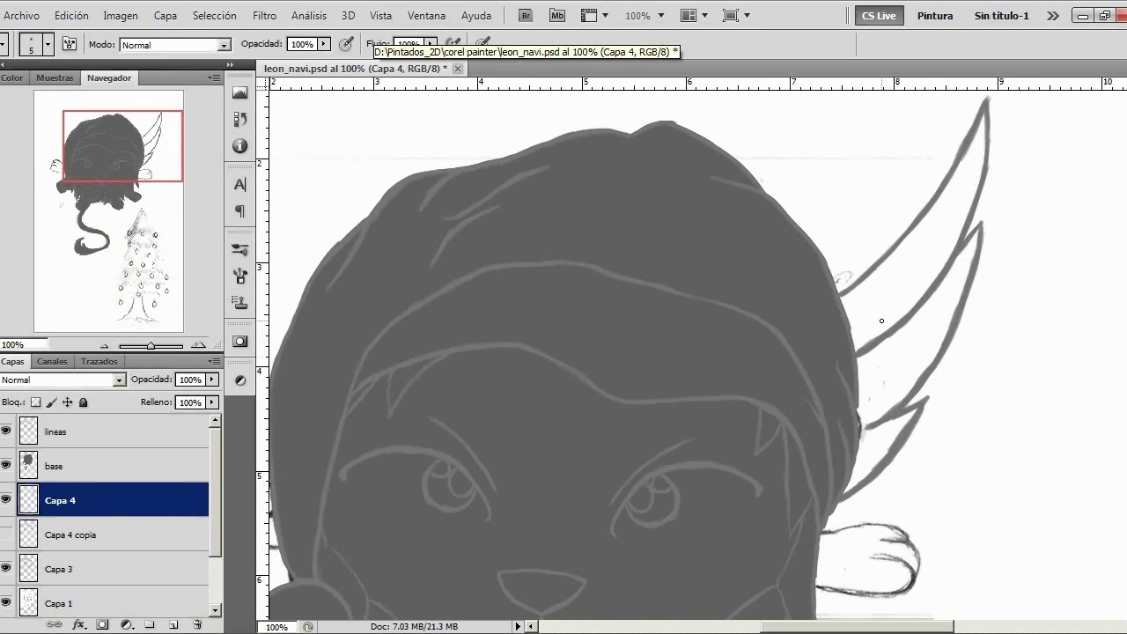
Erase the ear tuft's middle tip on Capa 4 with a 19 px eraser
key(e)
click(49, 44)
mouse_move(979, 264)
mouse_down()
mouse_move(981, 239)
mouse_move(968, 244)
mouse_move(964, 305)
mouse_move(925, 379)
mouse_up()
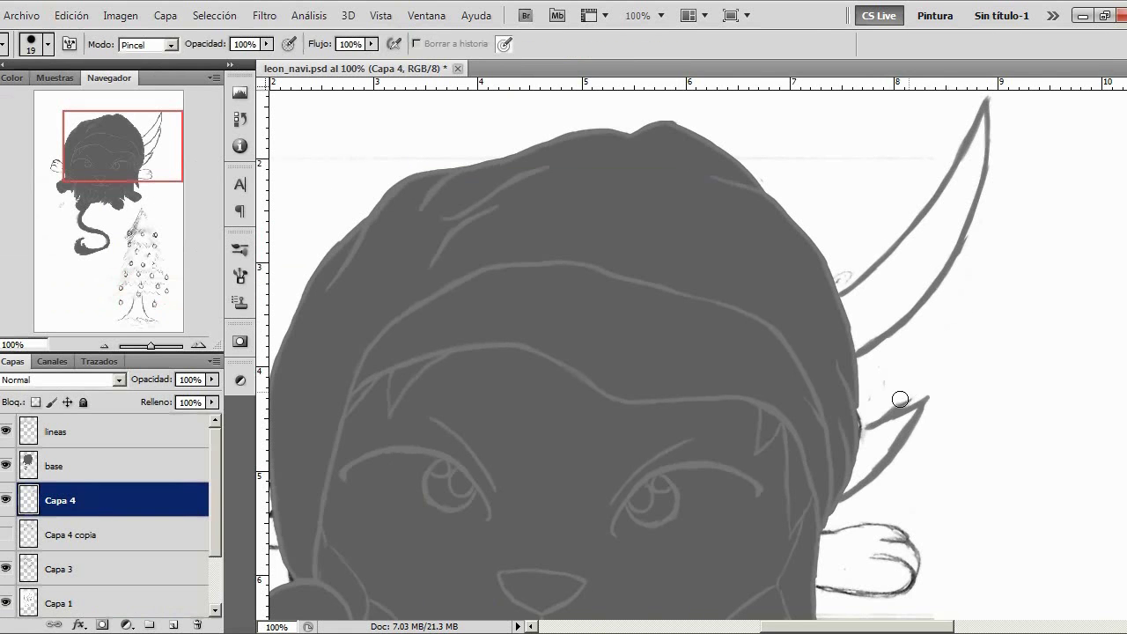
Redraw the ear's upper tip at a flatter outward angle and remove the old upper tip
key(b)
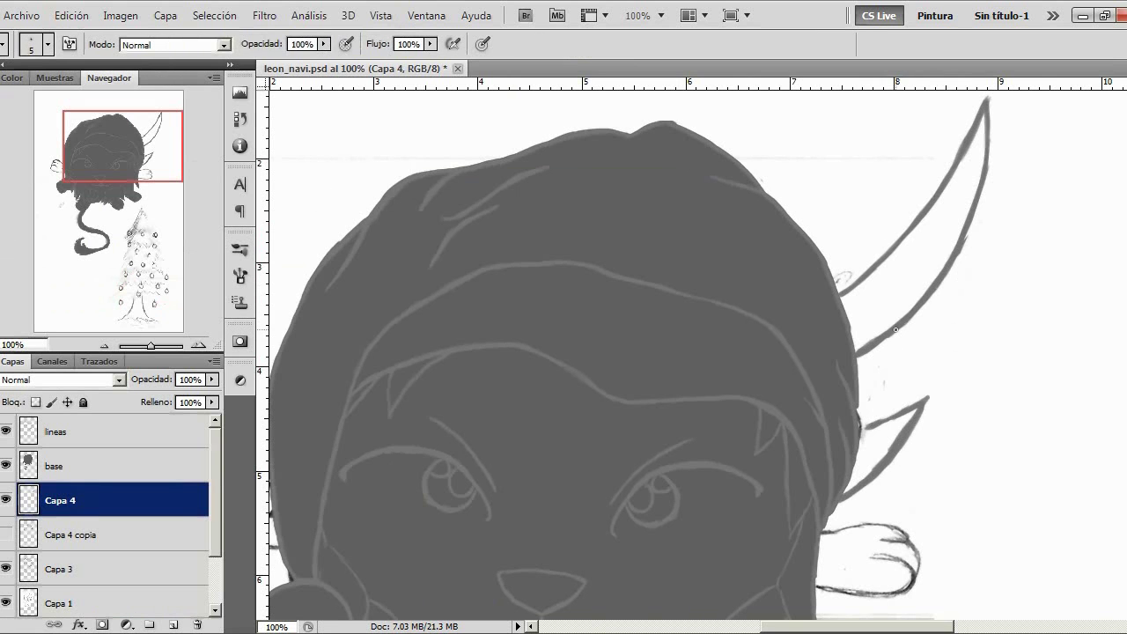
key(alt+Tab)
key(alt+Tab)
drag(837, 297, 1018, 187)
mouse_move(890, 261)
mouse_down()
mouse_move(1047, 164)
mouse_move(969, 269)
mouse_move(899, 329)
mouse_up()
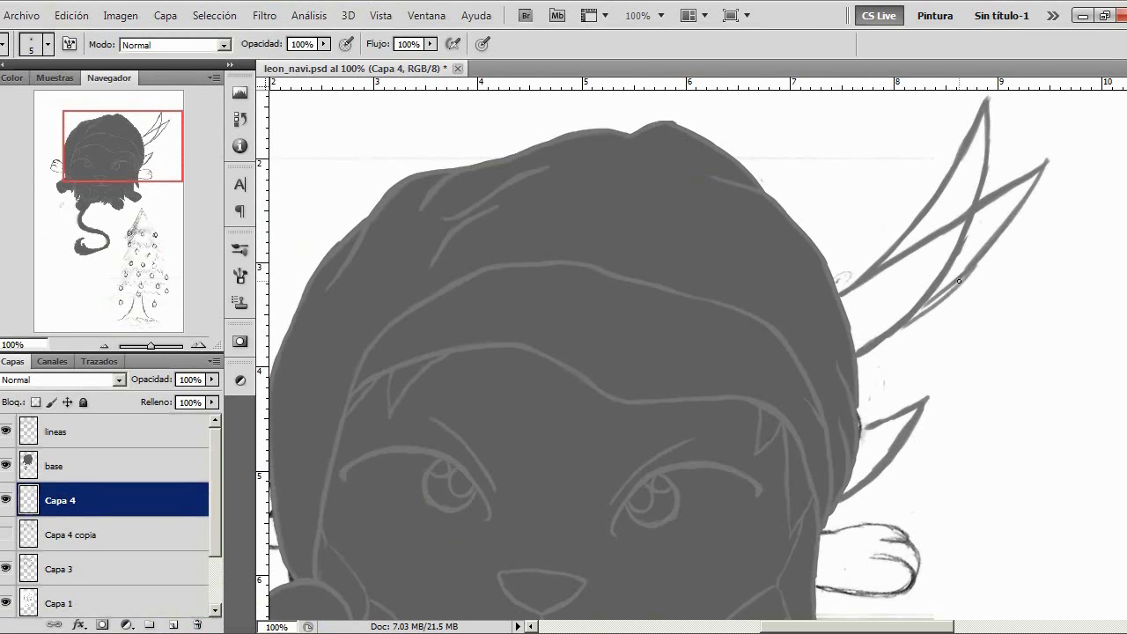
scroll(728, 566, right, 5)
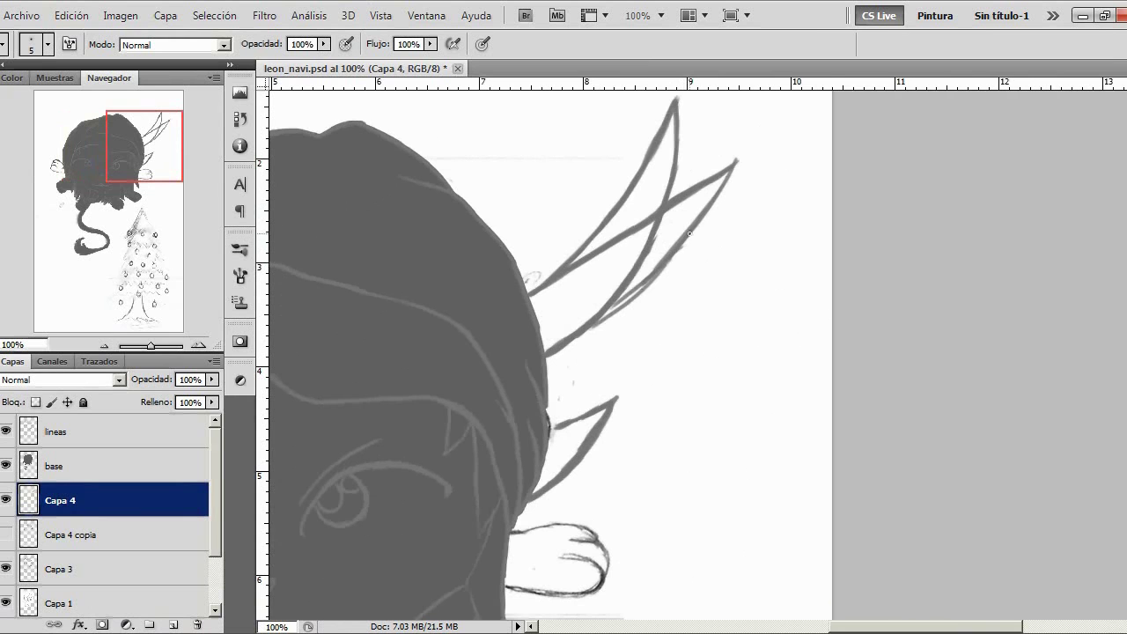
mouse_move(562, 345)
mouse_down()
mouse_move(656, 280)
mouse_move(738, 163)
mouse_move(637, 287)
mouse_up()
mouse_move(688, 247)
mouse_down()
mouse_move(740, 167)
mouse_move(681, 260)
mouse_move(672, 268)
mouse_move(642, 253)
mouse_move(651, 245)
mouse_move(615, 294)
mouse_move(534, 355)
mouse_move(560, 360)
mouse_move(593, 295)
mouse_move(578, 323)
mouse_move(634, 289)
mouse_move(591, 321)
mouse_move(701, 214)
mouse_move(649, 239)
mouse_move(657, 146)
mouse_move(674, 112)
mouse_move(684, 135)
mouse_move(664, 193)
mouse_move(587, 222)
mouse_move(551, 269)
mouse_up()
Thin the new upper tip's inner edge with a smaller eraser and strengthen its outline with the 5 px brush
key(e)
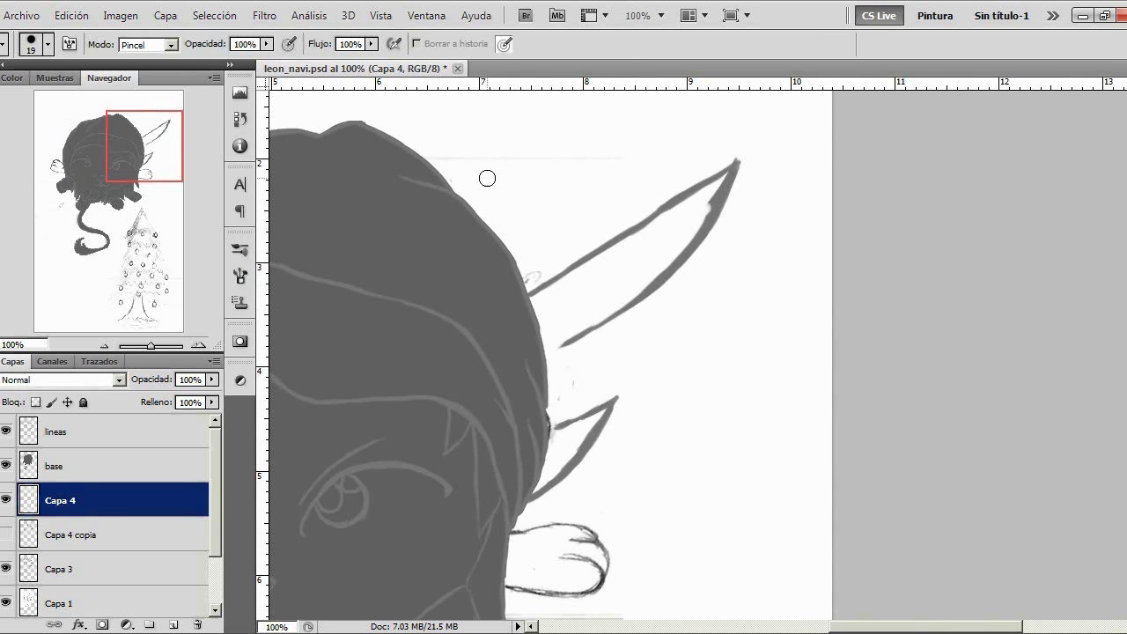
click(48, 44)
drag(7, 85, 2, 86)
click(48, 44)
mouse_move(702, 220)
mouse_down()
mouse_move(676, 251)
mouse_move(702, 221)
mouse_up()
key(b)
drag(636, 226, 734, 170)
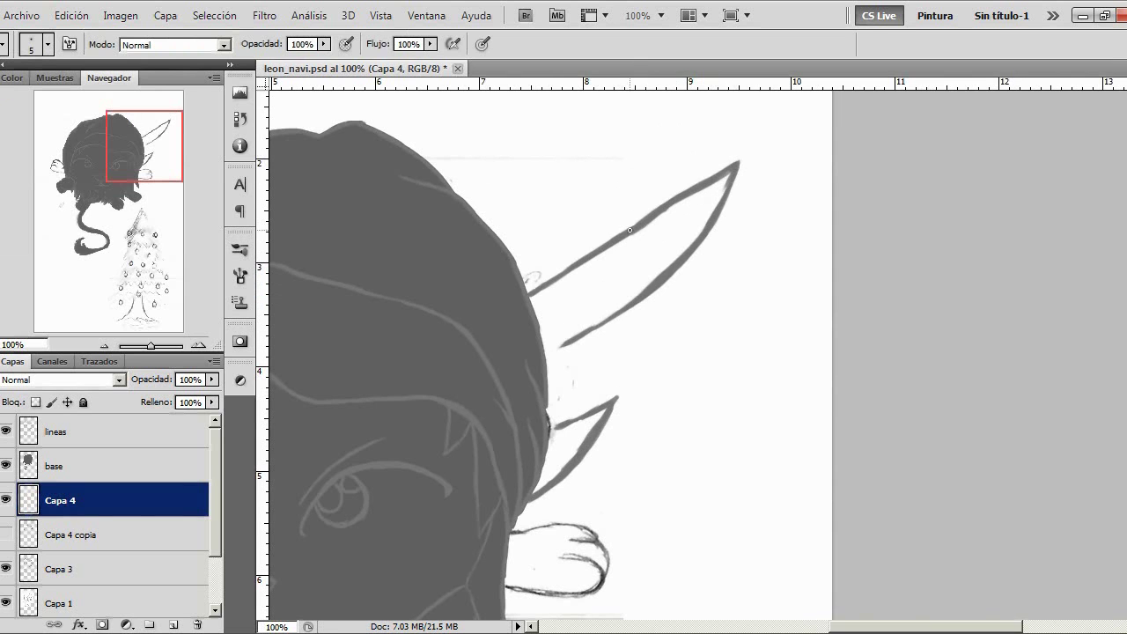
drag(569, 261, 547, 281)
drag(598, 247, 678, 201)
Draw a new middle tip beneath the ear's upper tip, curving back to the hat's edge
drag(566, 345, 683, 283)
mouse_move(659, 297)
mouse_down()
mouse_move(690, 280)
mouse_move(666, 310)
mouse_up()
mouse_move(690, 284)
mouse_down()
mouse_move(640, 345)
mouse_move(665, 313)
mouse_move(588, 382)
mouse_move(618, 364)
mouse_move(549, 395)
mouse_up()
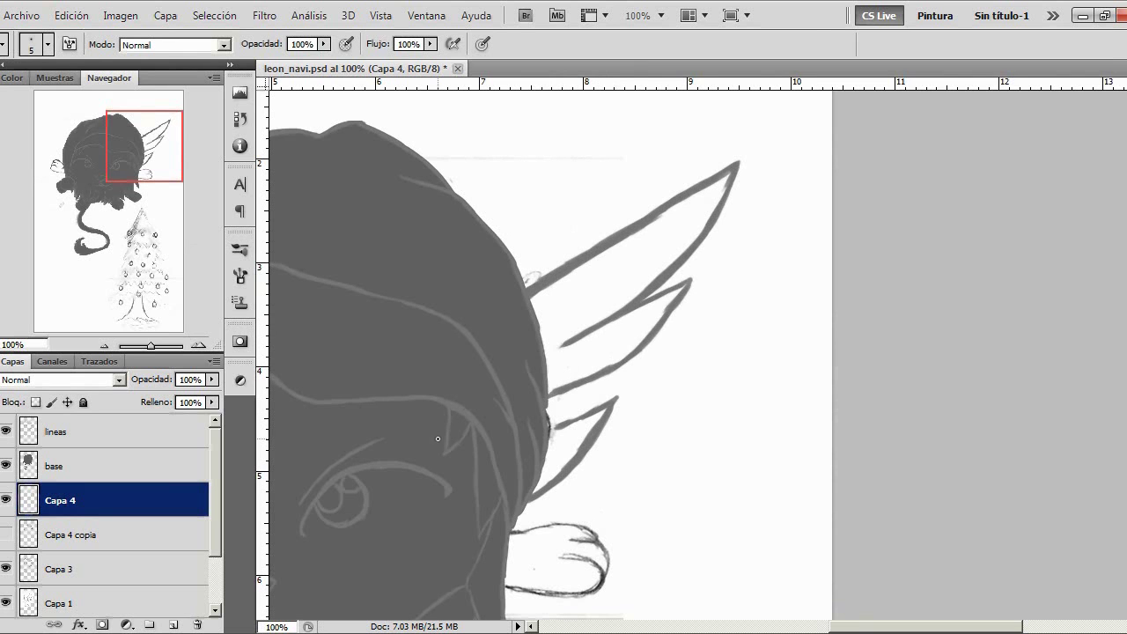
Select the ear's lowest tip with the Lasso and move and transform it to sit directly beneath the middle tip
key(m)
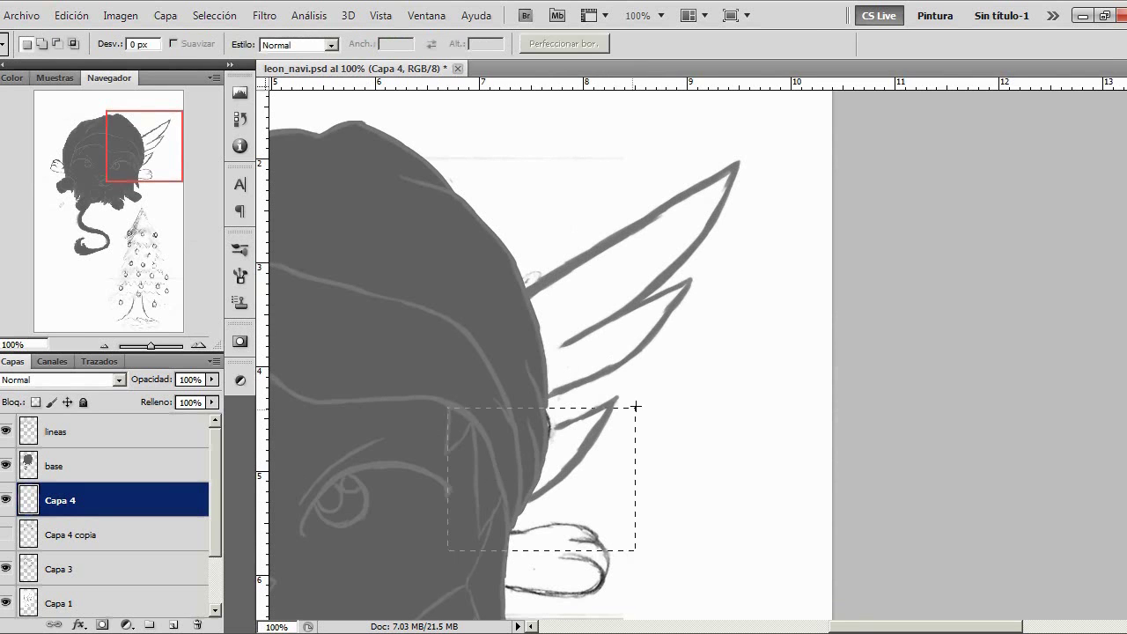
click(579, 449)
key(l)
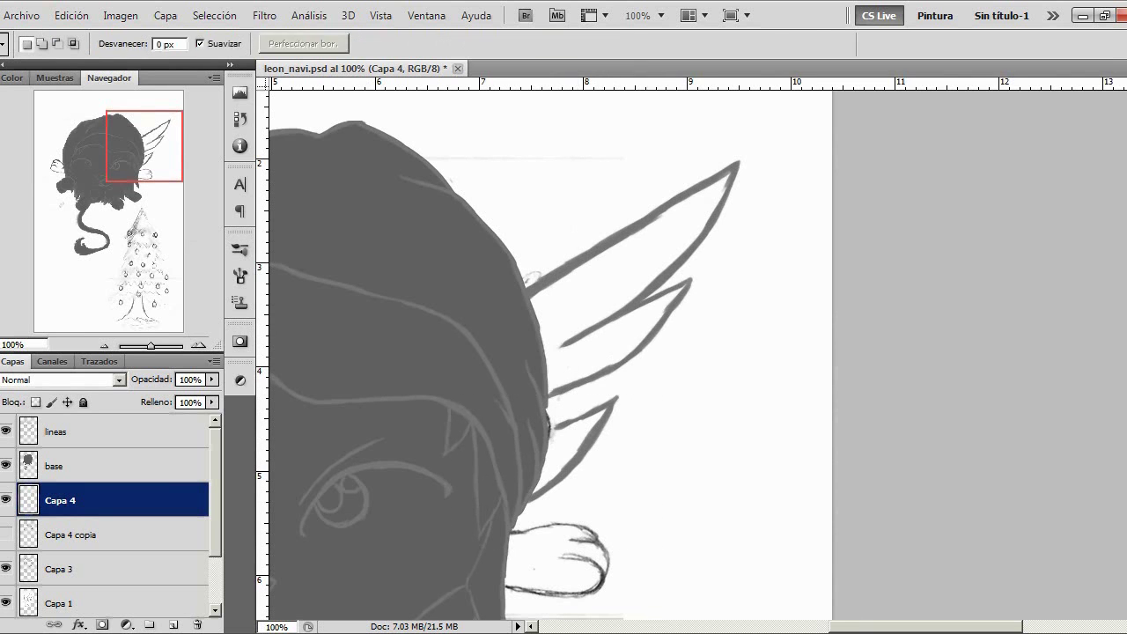
mouse_move(505, 526)
mouse_down()
mouse_move(653, 441)
mouse_move(634, 382)
mouse_up()
drag(558, 402, 505, 533)
key(v)
drag(590, 467, 551, 401)
key(ctrl+t)
drag(636, 350, 647, 370)
double_click(605, 428)
key(ctrl+d)
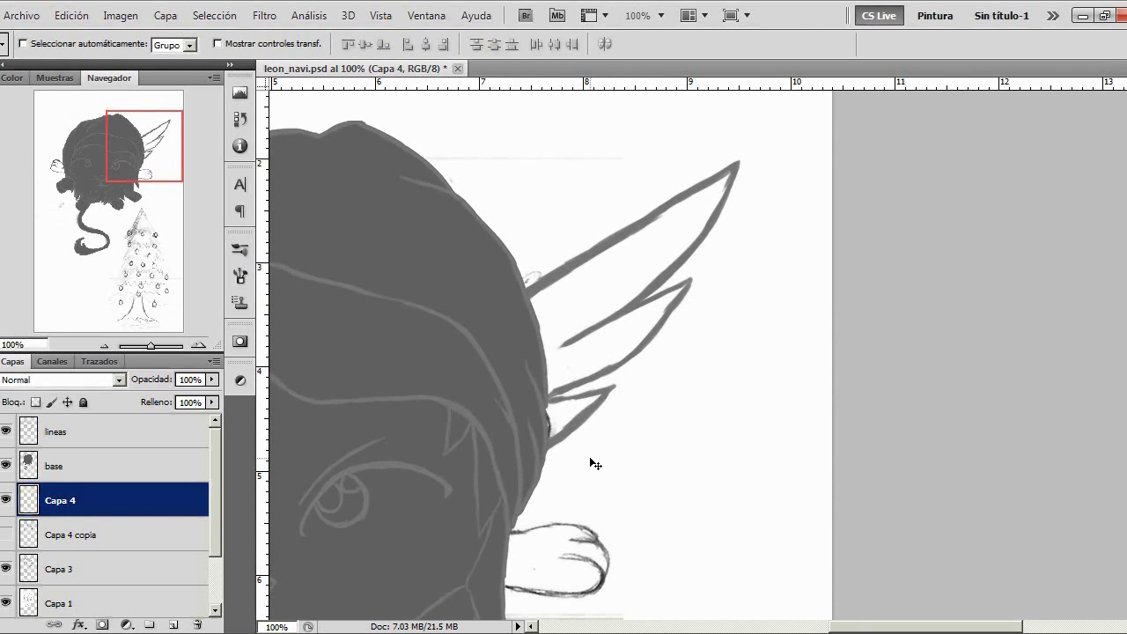
Fill the ear's lowest and middle tips with gray using the 5 px brush
key(b)
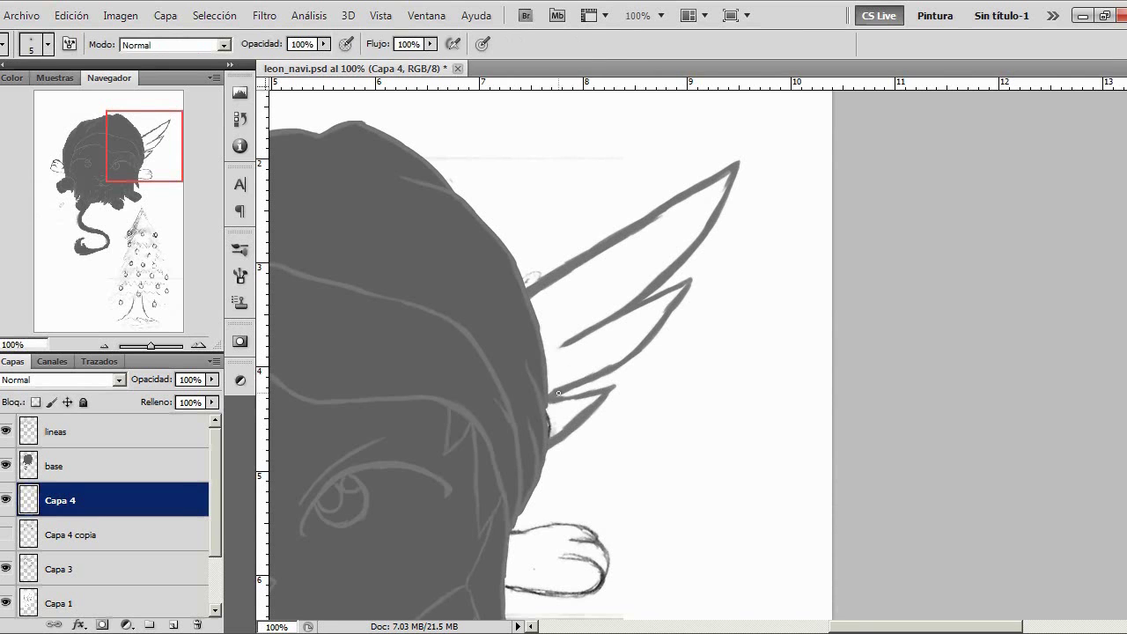
mouse_move(540, 395)
mouse_down()
mouse_move(599, 394)
mouse_move(563, 431)
mouse_move(551, 429)
mouse_move(583, 407)
mouse_move(548, 417)
mouse_up()
mouse_move(601, 393)
mouse_down()
mouse_move(556, 377)
mouse_move(600, 332)
mouse_move(551, 368)
mouse_move(620, 356)
mouse_move(553, 386)
mouse_move(656, 313)
mouse_move(590, 335)
mouse_up()
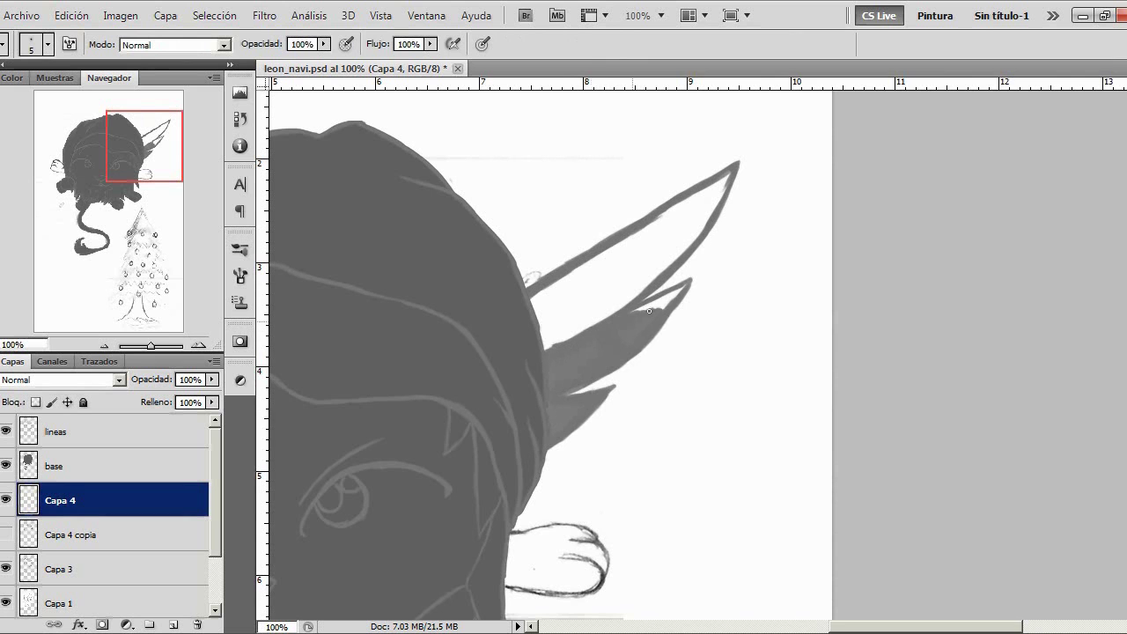
drag(653, 303, 667, 298)
Fill the ear's long upper tip with gray using larger brush sizes, finishing the gaps at 9 px
mouse_move(655, 241)
mouse_down()
mouse_move(532, 312)
mouse_move(539, 335)
mouse_up()
drag(627, 287, 546, 348)
click(48, 44)
click(596, 296)
mouse_move(618, 304)
mouse_down()
mouse_move(547, 345)
mouse_move(601, 265)
mouse_up()
mouse_move(536, 300)
mouse_down()
mouse_move(629, 247)
mouse_move(591, 295)
mouse_move(640, 291)
mouse_move(579, 328)
mouse_move(672, 217)
mouse_move(637, 234)
mouse_move(680, 224)
mouse_move(643, 283)
mouse_move(687, 237)
mouse_move(673, 214)
mouse_move(713, 205)
mouse_up()
click(47, 44)
drag(2, 96, 0, 96)
click(650, 249)
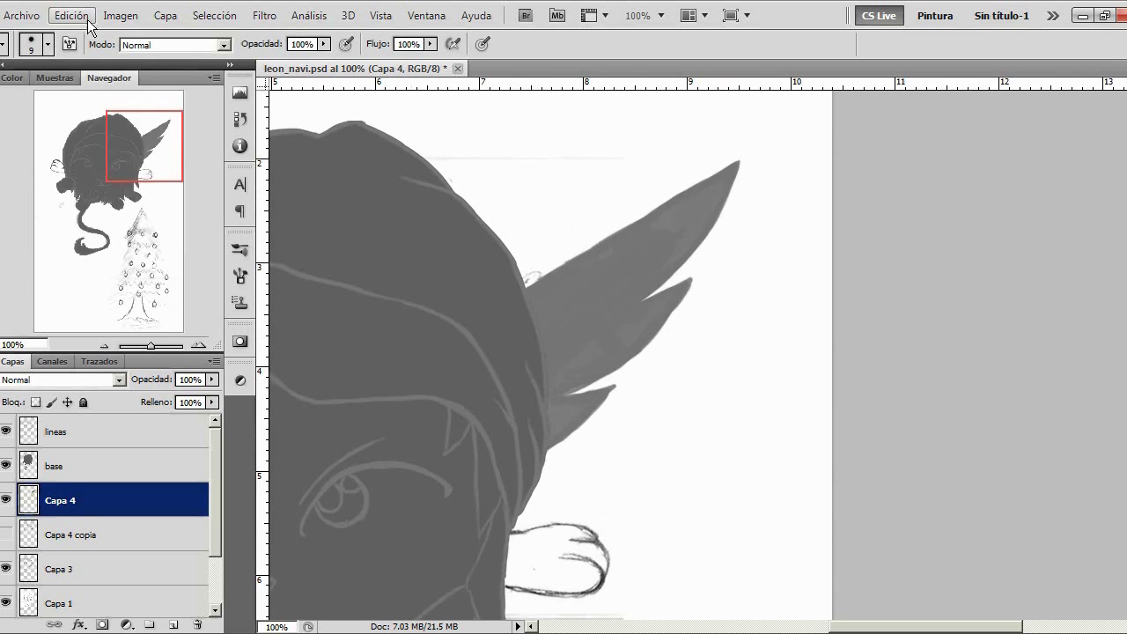
Refine the outer edges of the upper and middle ear tips with a 6 px brush
click(48, 45)
drag(4, 95, 1, 95)
click(538, 296)
drag(683, 197, 713, 178)
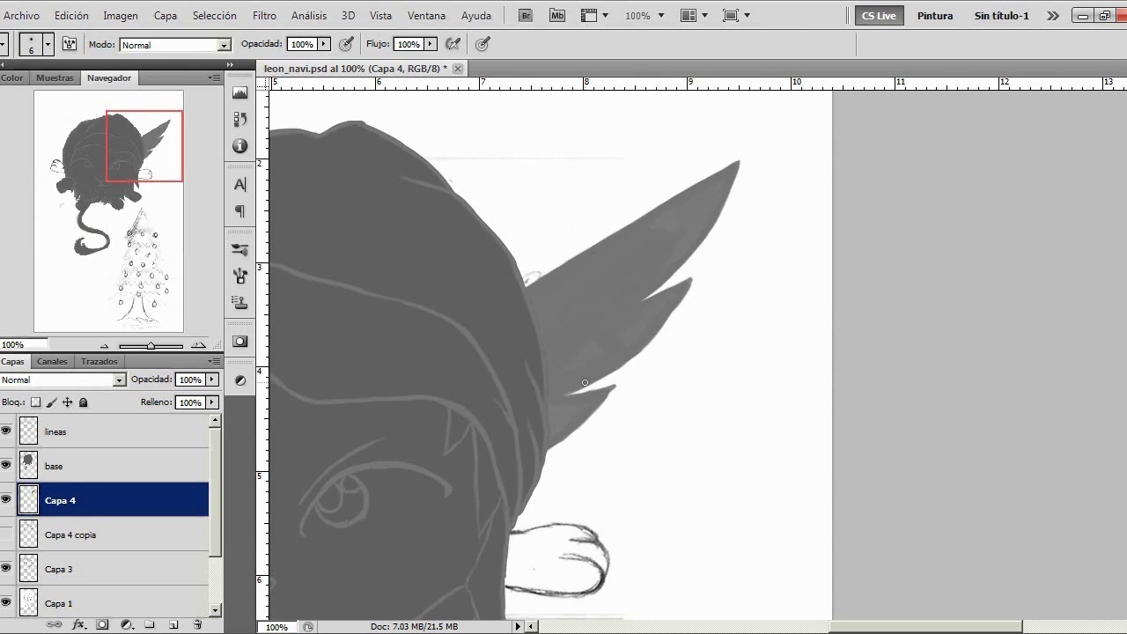
drag(655, 339, 663, 323)
Trim the uneven edges and points of the two lower ear tips with an 11 px eraser
click(199, 345)
key(e)
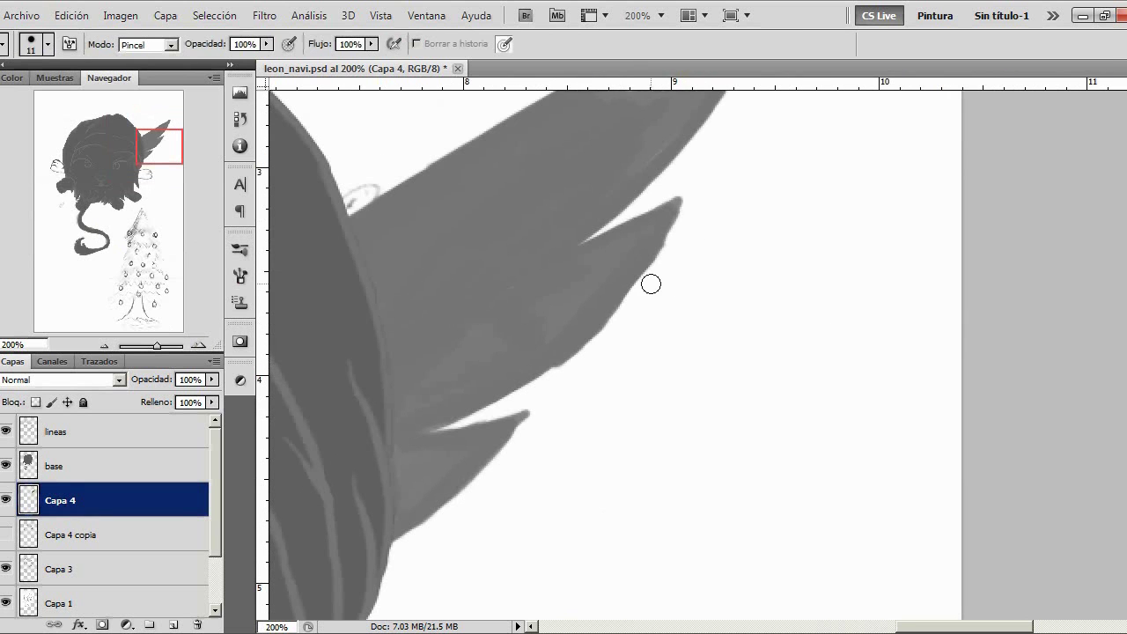
mouse_move(556, 375)
mouse_down()
mouse_move(577, 366)
mouse_move(689, 221)
mouse_move(582, 365)
mouse_up()
drag(523, 442, 530, 423)
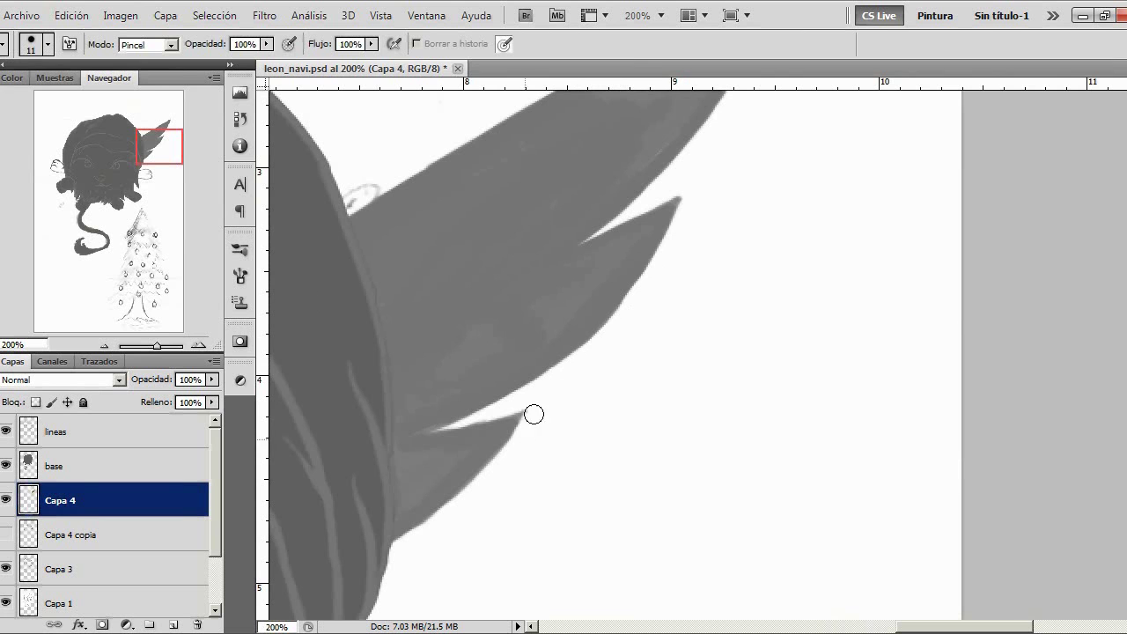
Touch up the ear's points and edges with a 3 px brush
key(b)
click(47, 44)
drag(3, 95, 0, 94)
click(516, 423)
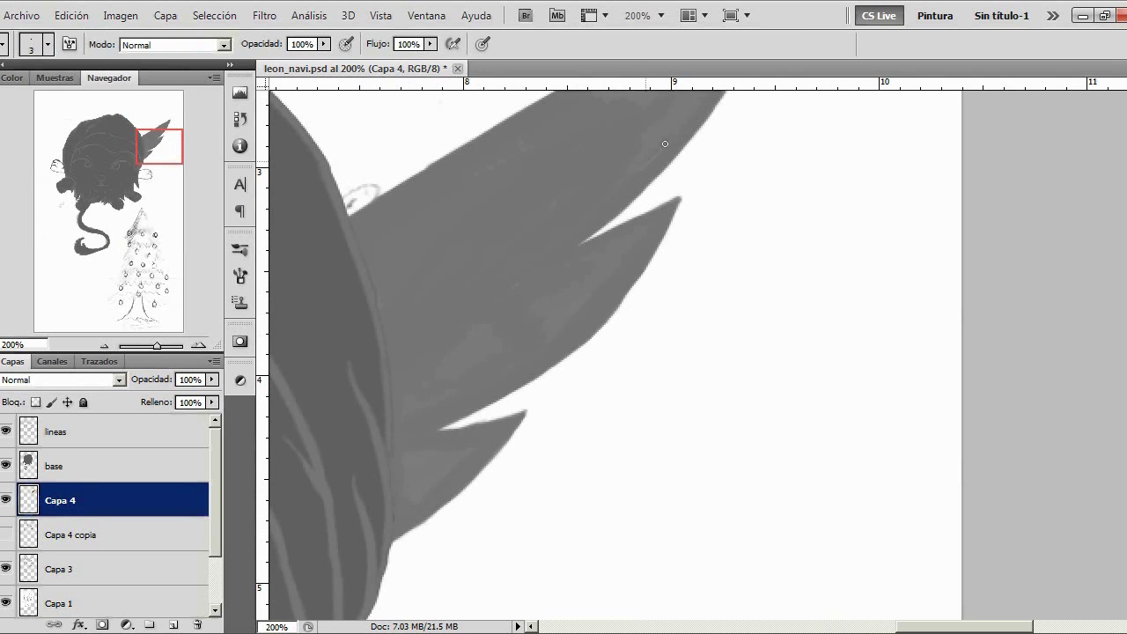
drag(165, 148, 153, 135)
mouse_move(945, 170)
mouse_down()
mouse_move(958, 142)
mouse_move(756, 254)
mouse_move(802, 230)
mouse_up()
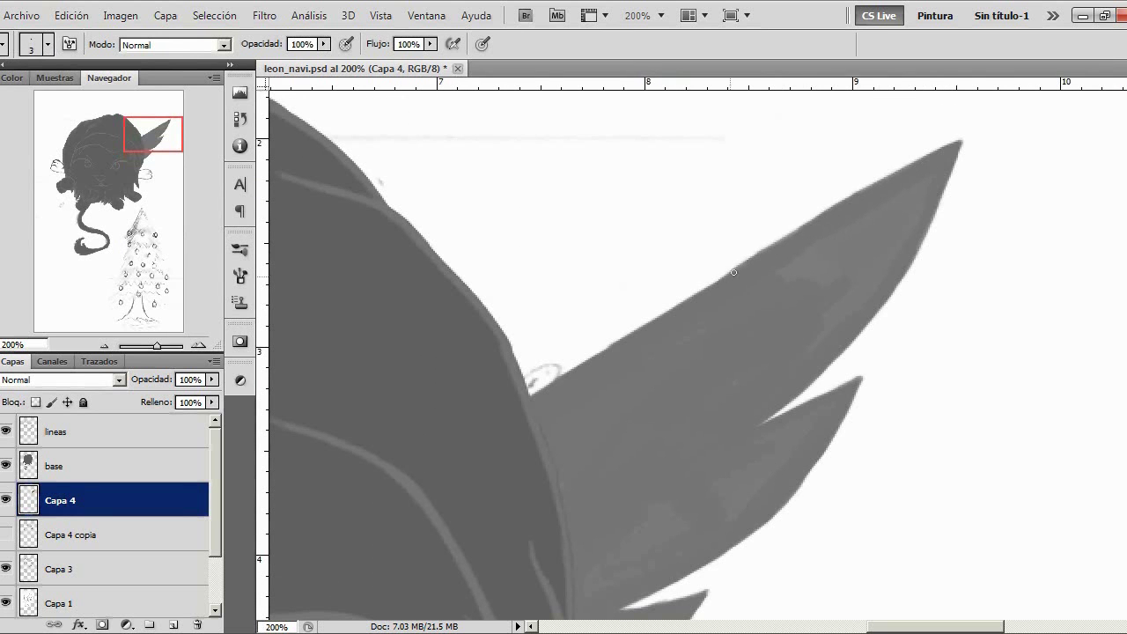
Smooth the upper edge of the ear's long tip with the Smudge tool and an 11 px eraser
key(r)
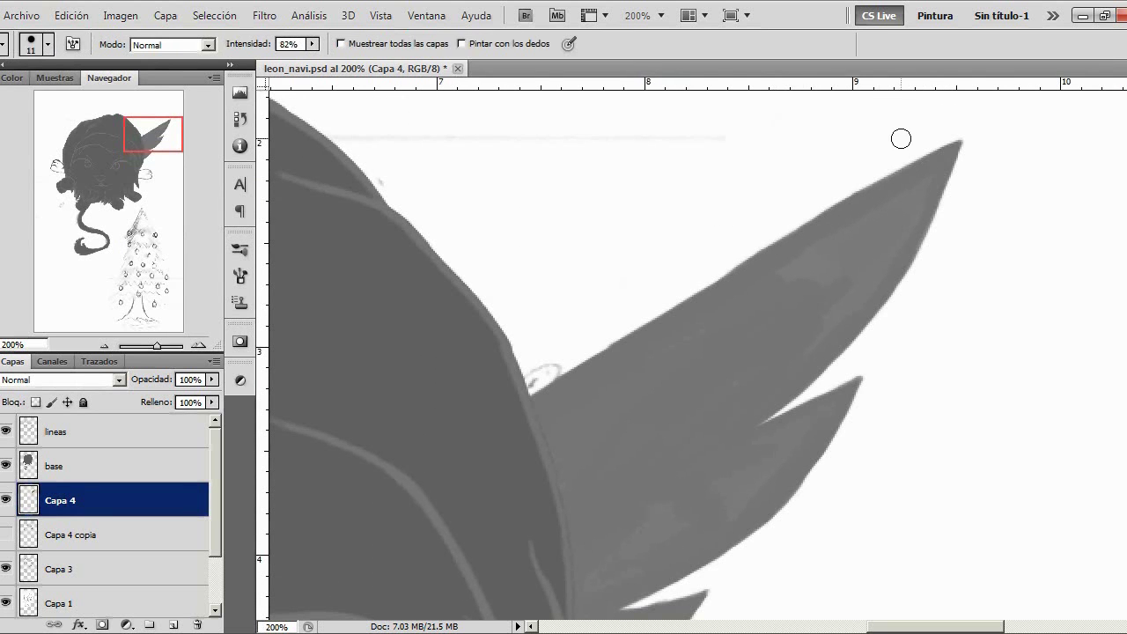
click(47, 45)
mouse_move(906, 155)
mouse_down()
mouse_move(804, 214)
mouse_move(818, 185)
mouse_move(693, 287)
mouse_move(924, 138)
mouse_up()
key(b)
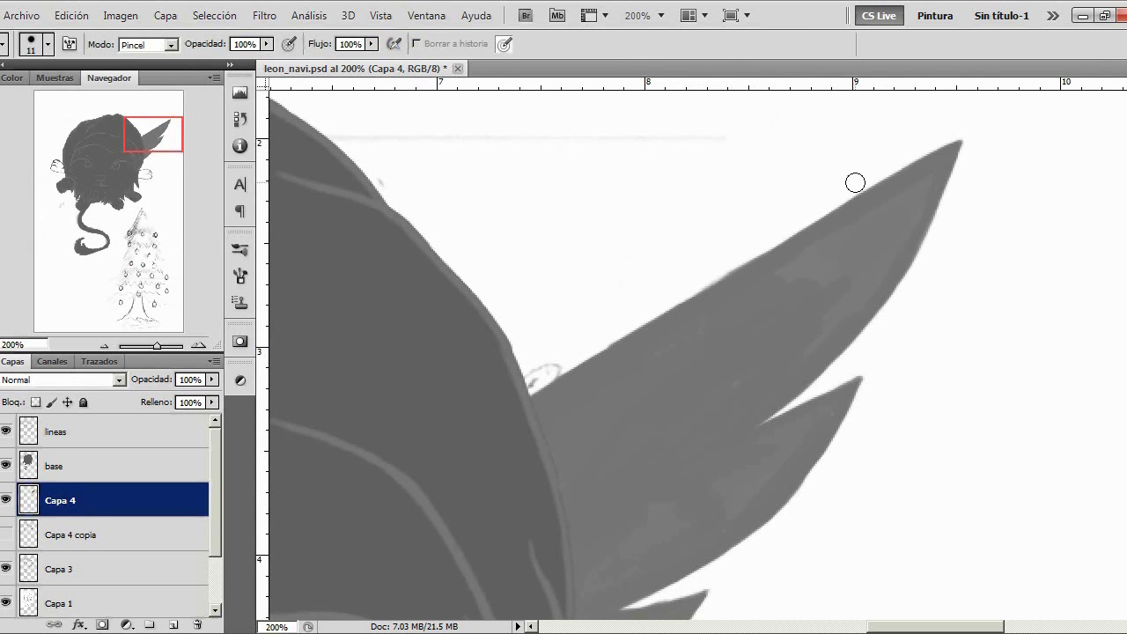
Duplicate the Capa 4 layer containing the finished ear
click(106, 346)
click(106, 346)
click(106, 346)
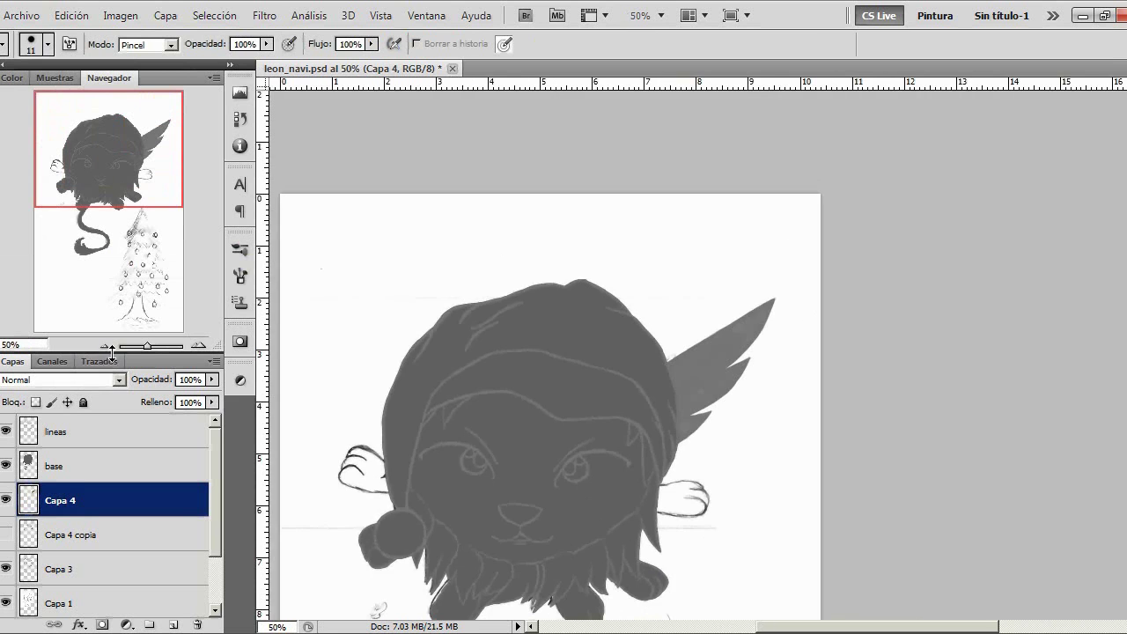
click(106, 346)
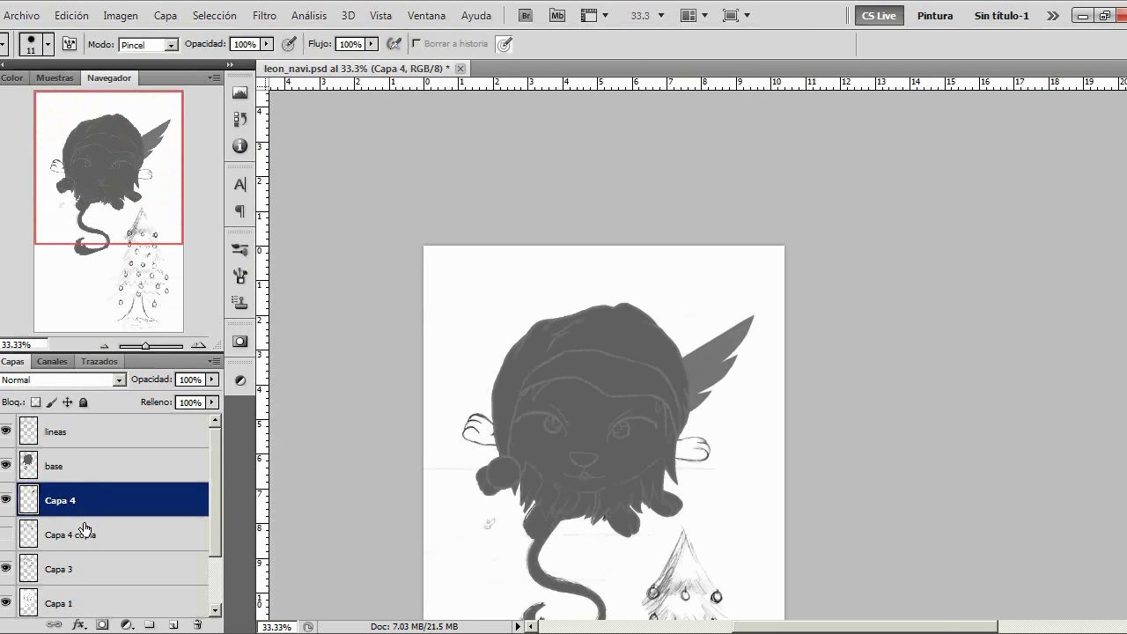
key(ctrl+j)
key(ctrl+z)
key(ctrl+j)
Flip the copied ear horizontally onto the opposite side of the head and merge it down into Capa 4
key(ctrl+t)
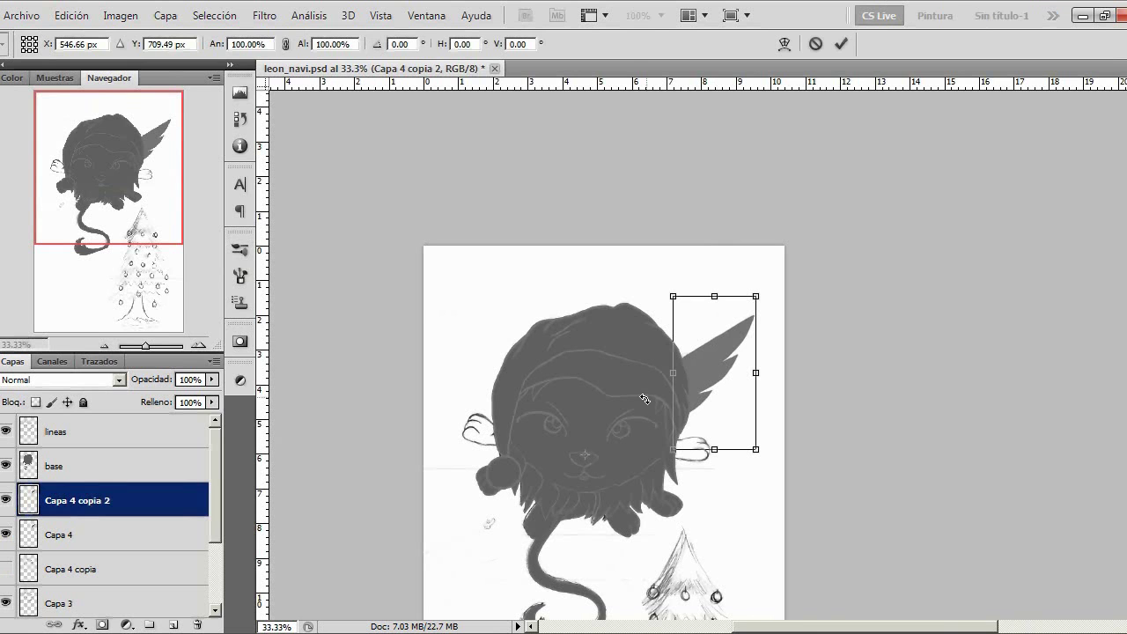
click(71, 15)
mouse_move(320, 328)
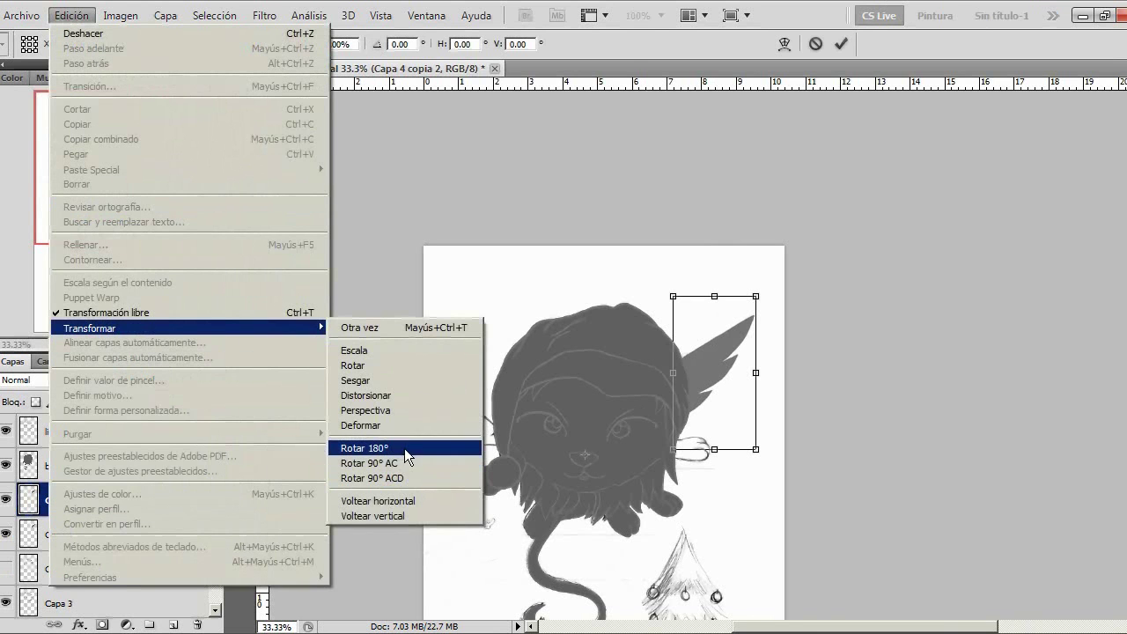
click(404, 500)
drag(492, 428, 492, 434)
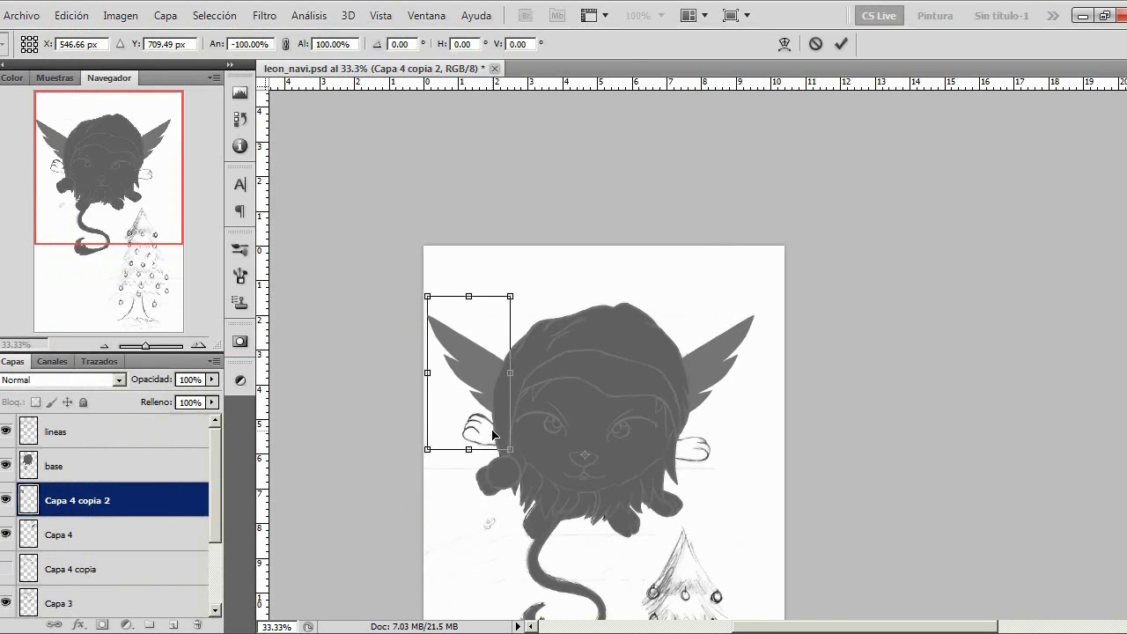
key(Return)
key(ctrl+e)
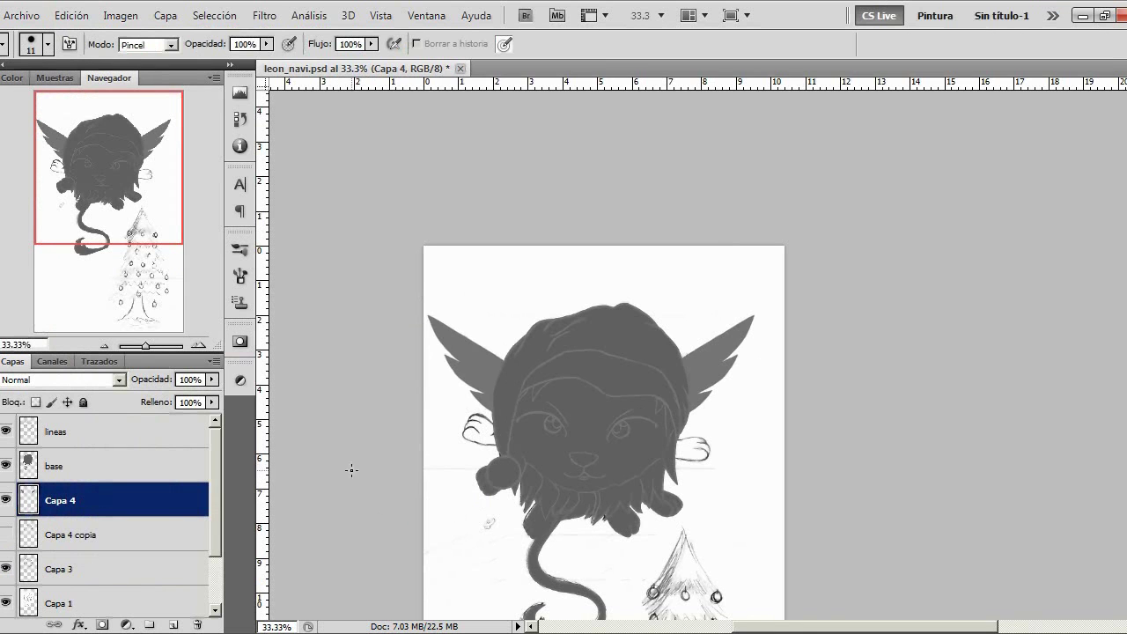
Hide the Capa 1 sketch layer so only the painted lion and the tree sketch show
drag(115, 175, 118, 244)
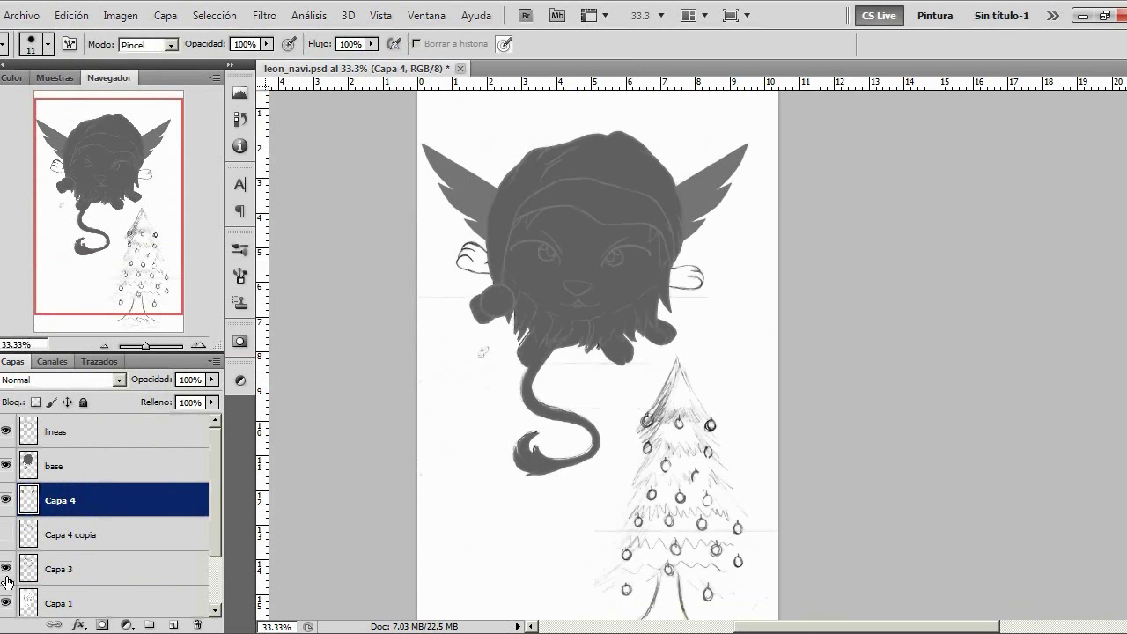
scroll(7, 581, down, 2)
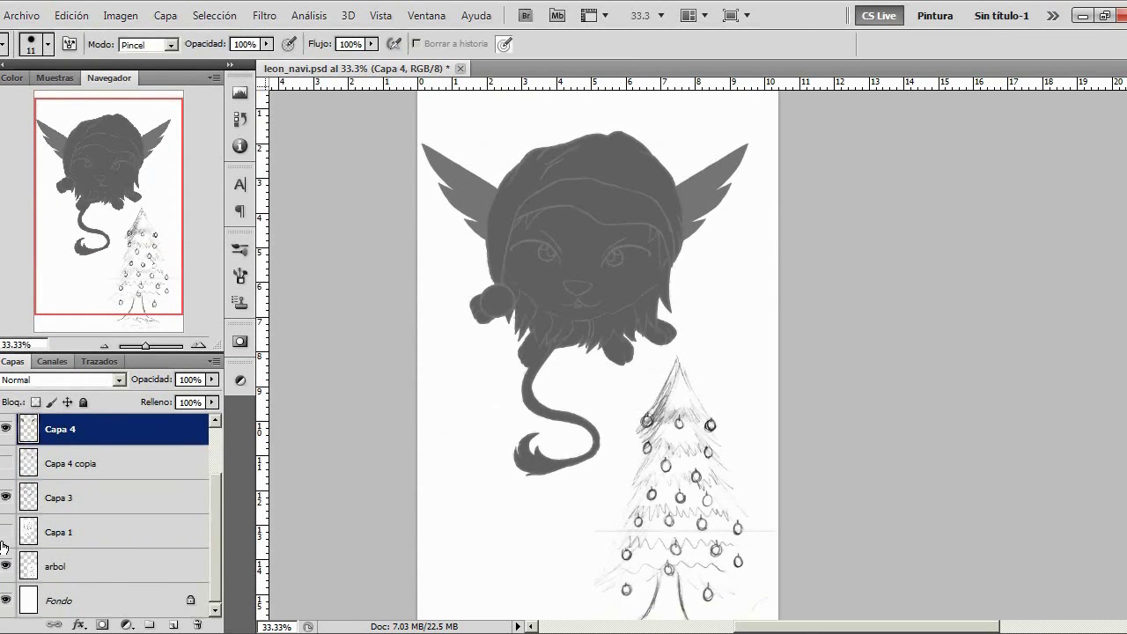
click(104, 344)
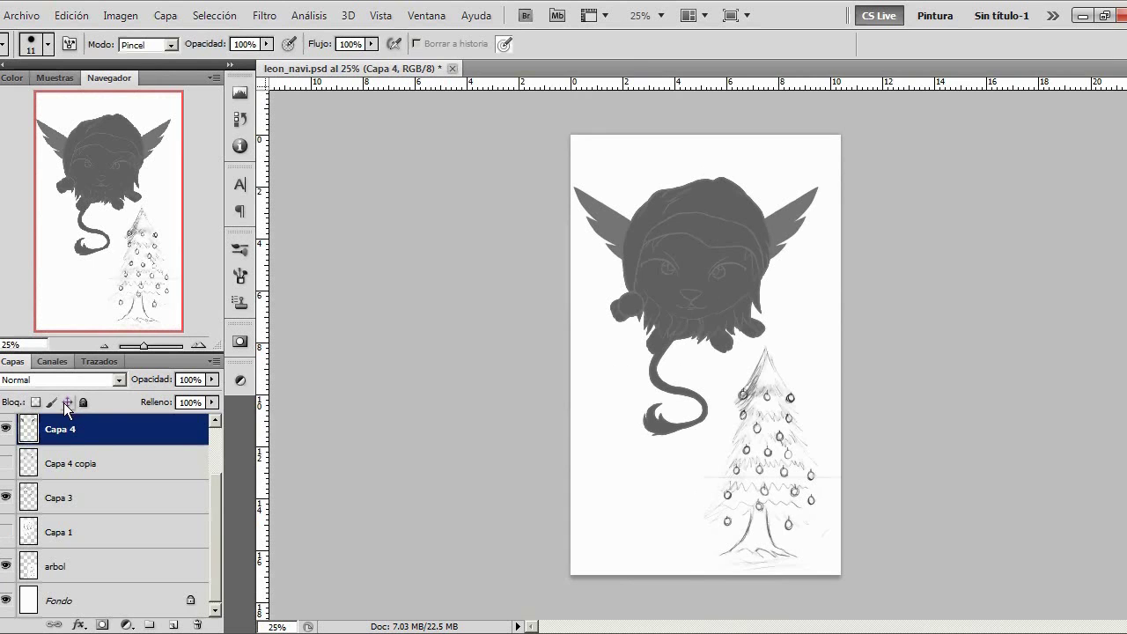
Add a new layer above lineas and name it "sol"
scroll(214, 509, up, 2)
click(173, 439)
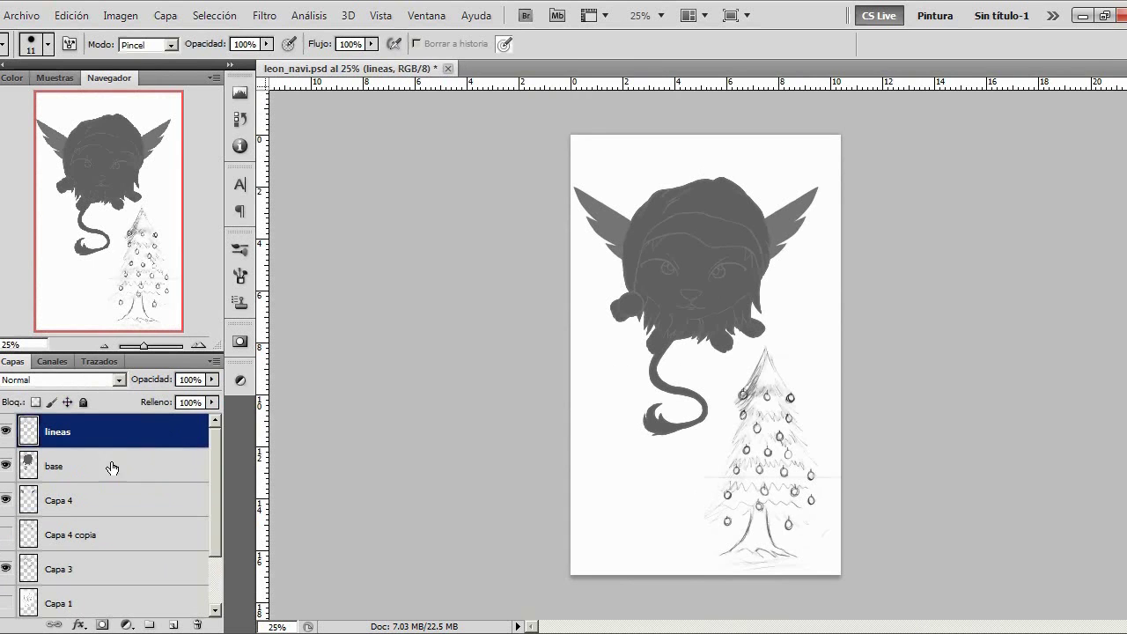
click(174, 624)
double_click(67, 433)
text(sol)
key(Return)
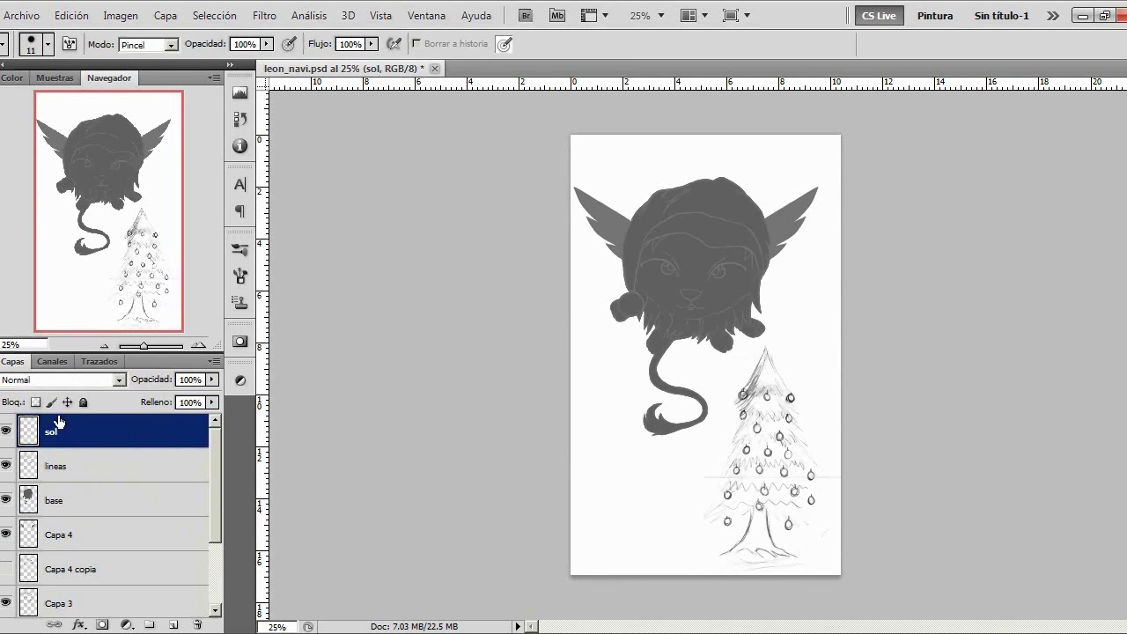
Sketch the sun's curved edge across the canvas's upper-right corner with a 9 px black brush
key(b)
click(48, 45)
click(0, 95)
drag(808, 132, 818, 163)
drag(832, 185, 842, 189)
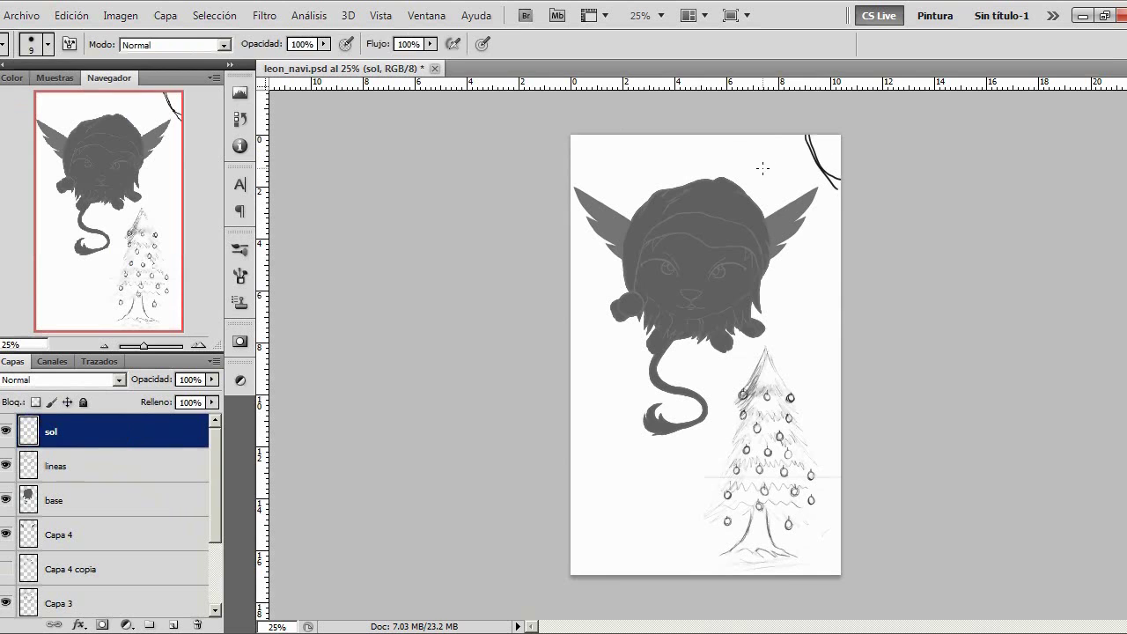
Erase the stray doubled lines along the sun's curved edge
key(e)
click(47, 44)
drag(8, 97, 29, 97)
key(Return)
mouse_move(805, 135)
mouse_down()
mouse_move(809, 174)
mouse_move(800, 168)
mouse_move(841, 181)
mouse_up()
Draw short rays around the sun and a solid-headed arrow pointing toward the lion to mark the light direction
key(b)
mouse_move(764, 143)
mouse_down()
mouse_move(803, 138)
mouse_move(805, 151)
mouse_up()
drag(793, 180, 811, 166)
drag(816, 188, 826, 175)
drag(831, 199, 837, 182)
mouse_move(832, 224)
mouse_down()
mouse_move(839, 196)
mouse_move(779, 209)
mouse_up()
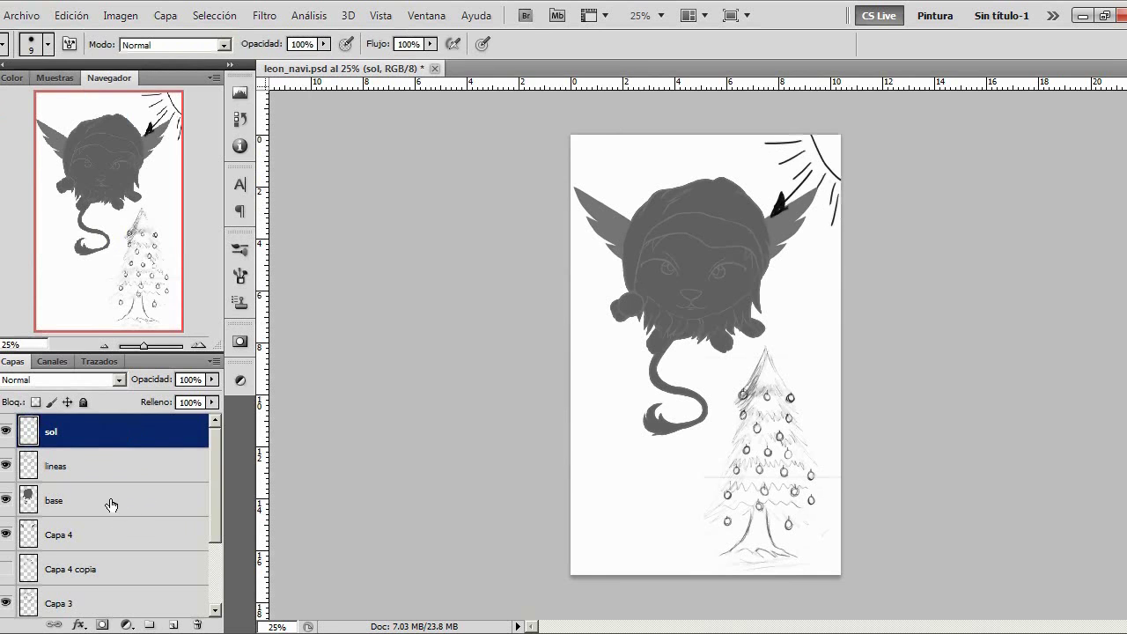
Add a new layer between lineas and sol and name it "sombra"
click(91, 481)
click(70, 501)
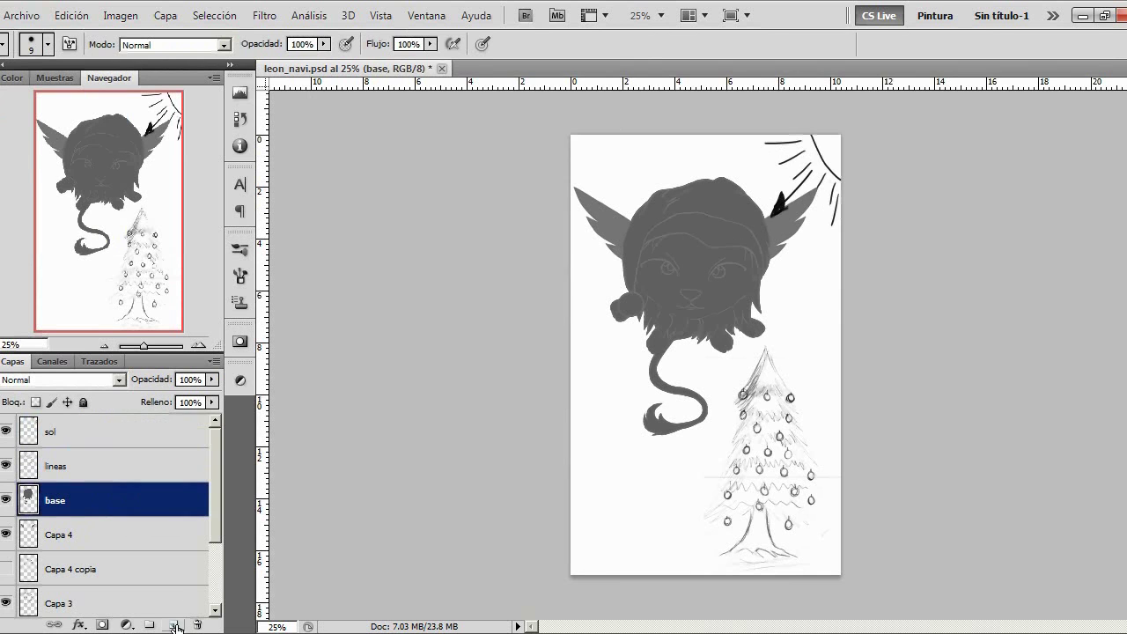
click(139, 476)
click(175, 625)
double_click(65, 467)
text(som)
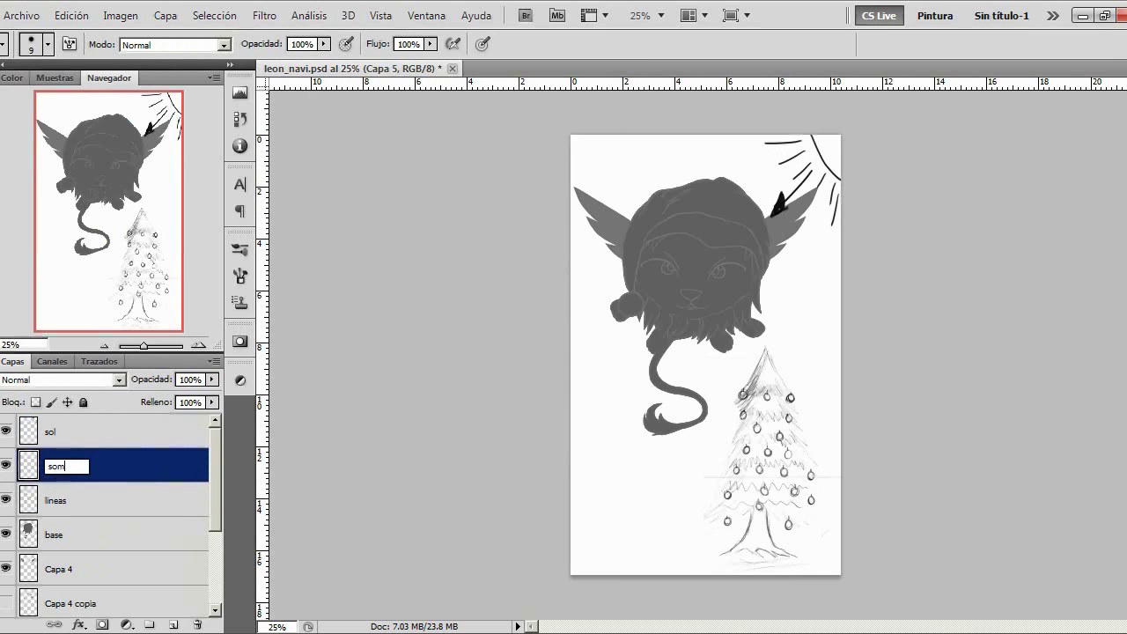
text(bra)
key(Return)
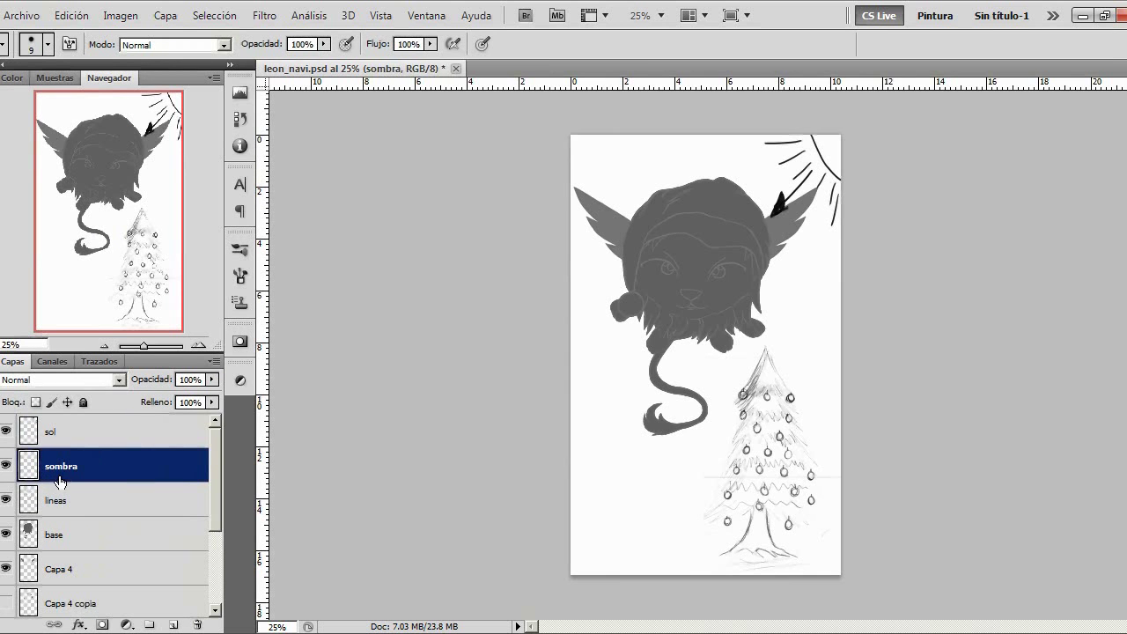
Choose a 35 px brush preset for painting shadows on the sombra layer
click(203, 347)
click(203, 347)
mouse_move(146, 237)
mouse_down()
mouse_move(144, 279)
mouse_move(151, 220)
mouse_up()
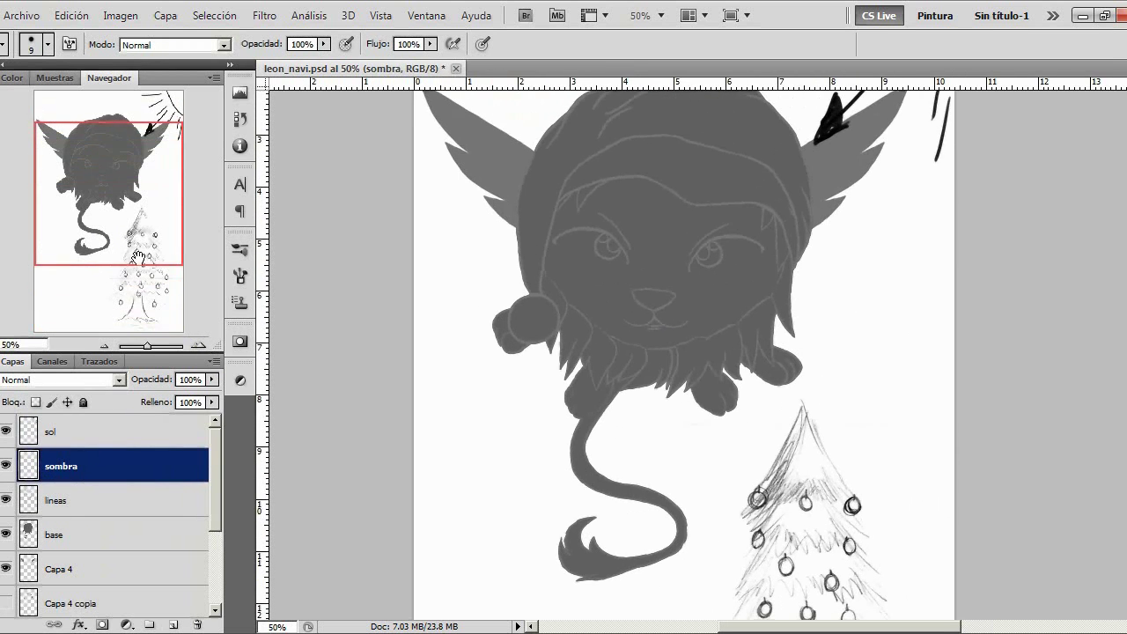
click(32, 51)
scroll(89, 211, down, 5)
click(109, 201)
click(30, 47)
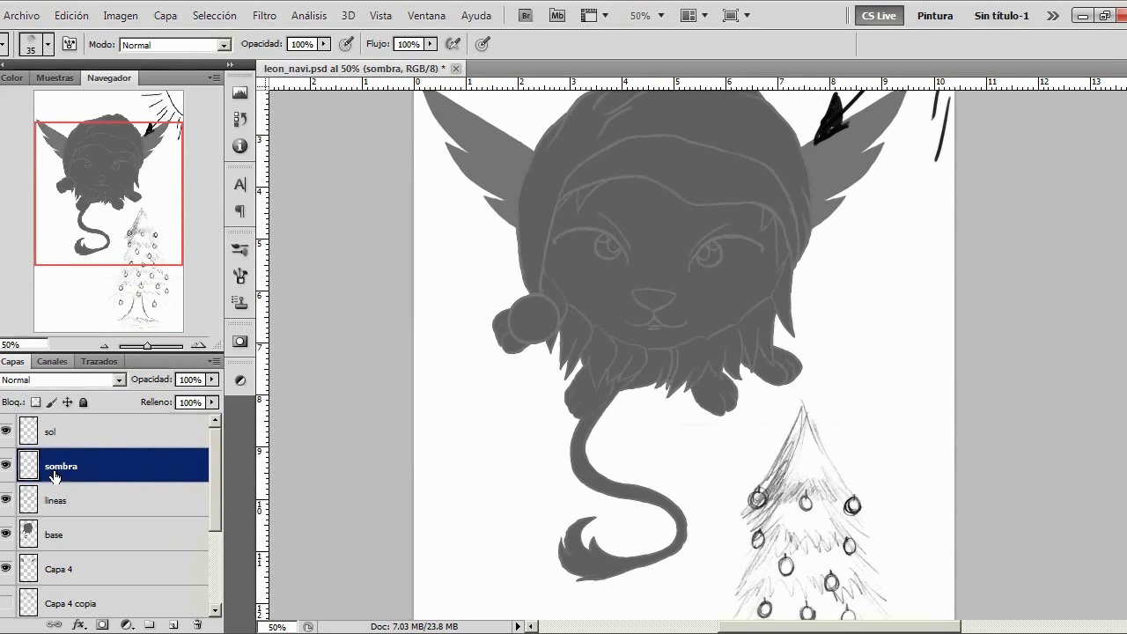
drag(133, 230, 165, 180)
drag(521, 176, 531, 153)
key(ctrl+alt+z)
key(ctrl+alt+z)
Lower the brush opacity to 12% and shade the hat's edge and pompom on the side away from the sun
click(324, 45)
drag(323, 62, 244, 61)
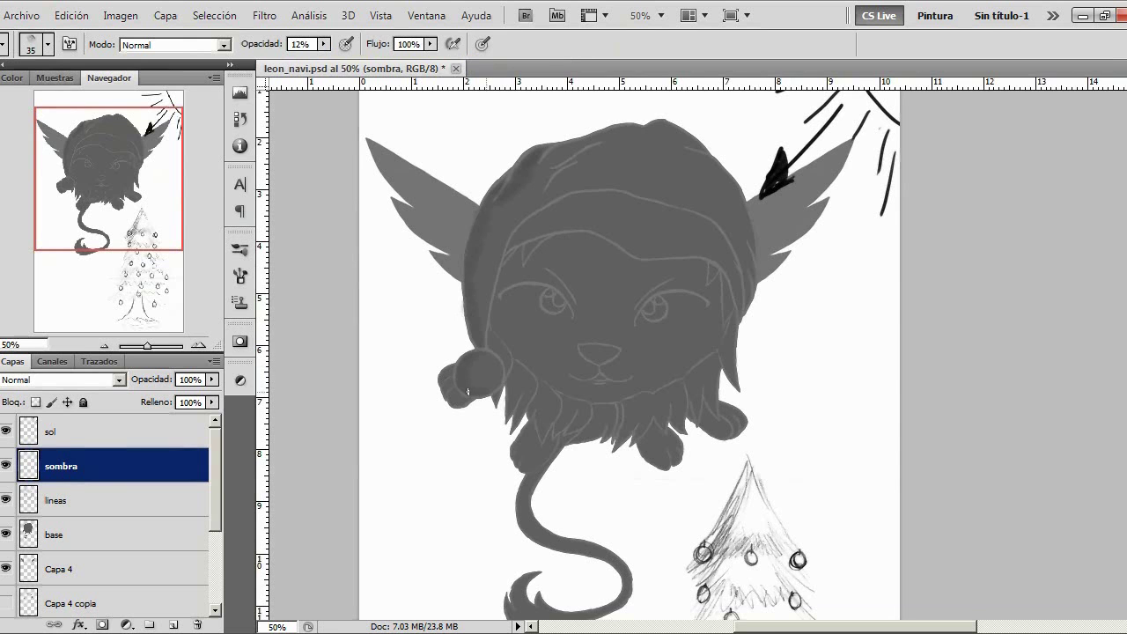
key(ctrl+plus)
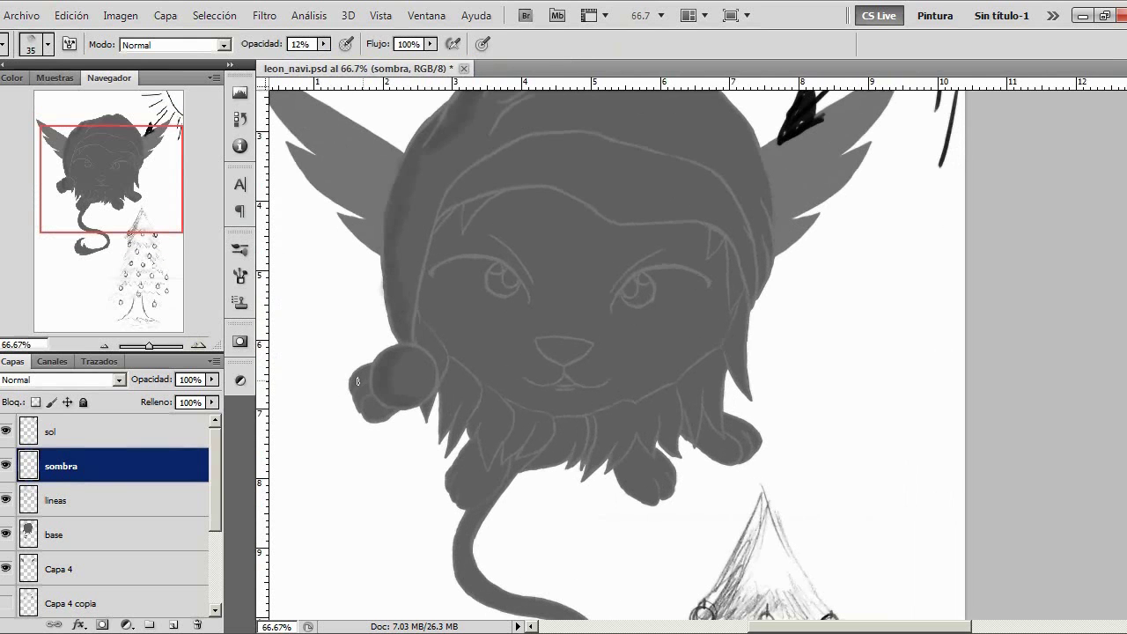
Shade the lion's face along the shadow-side cheek and chin, beside the nose bridge, and around the muzzle
scroll(360, 229, left, 1)
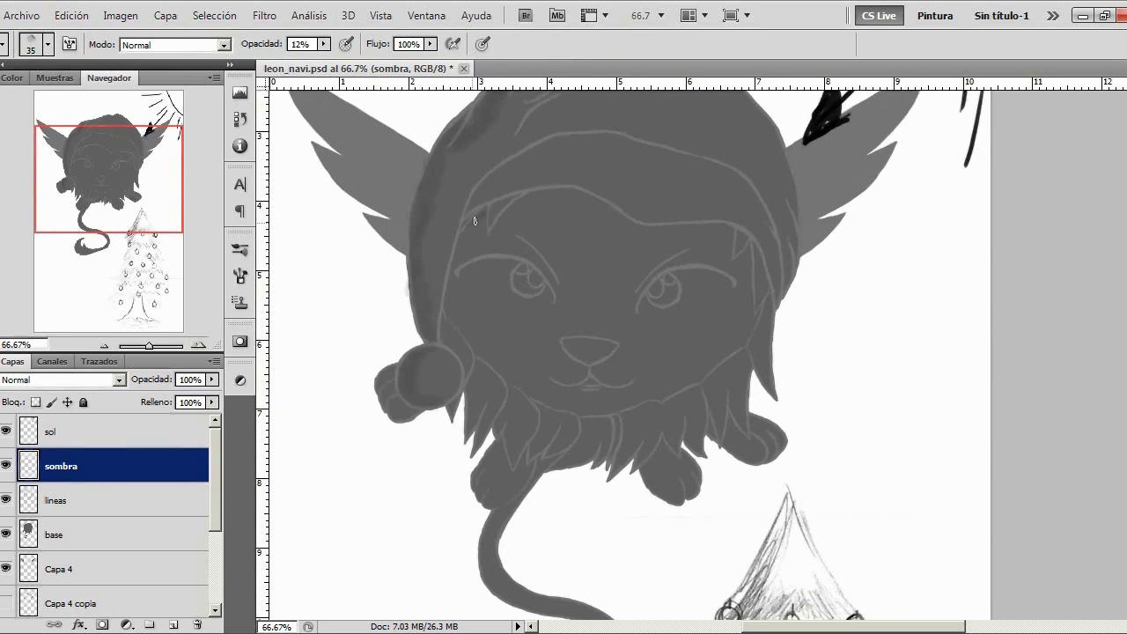
mouse_move(467, 240)
mouse_down()
mouse_move(448, 317)
mouse_move(482, 359)
mouse_move(494, 349)
mouse_move(521, 379)
mouse_move(474, 350)
mouse_move(575, 410)
mouse_up()
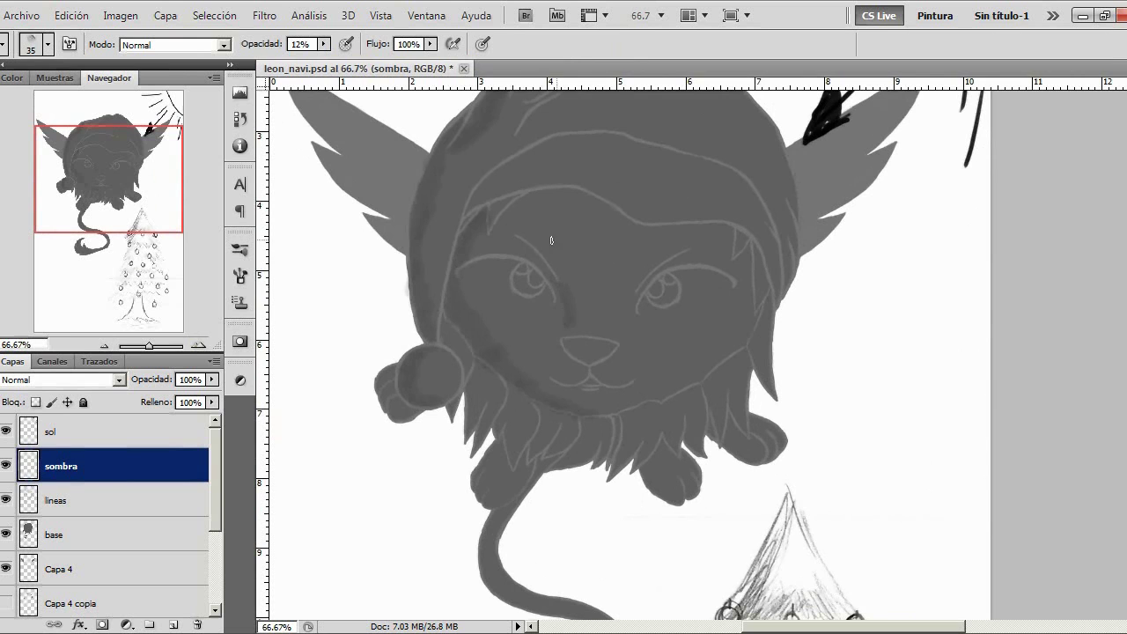
mouse_move(571, 340)
mouse_down()
mouse_move(585, 359)
mouse_move(567, 379)
mouse_up()
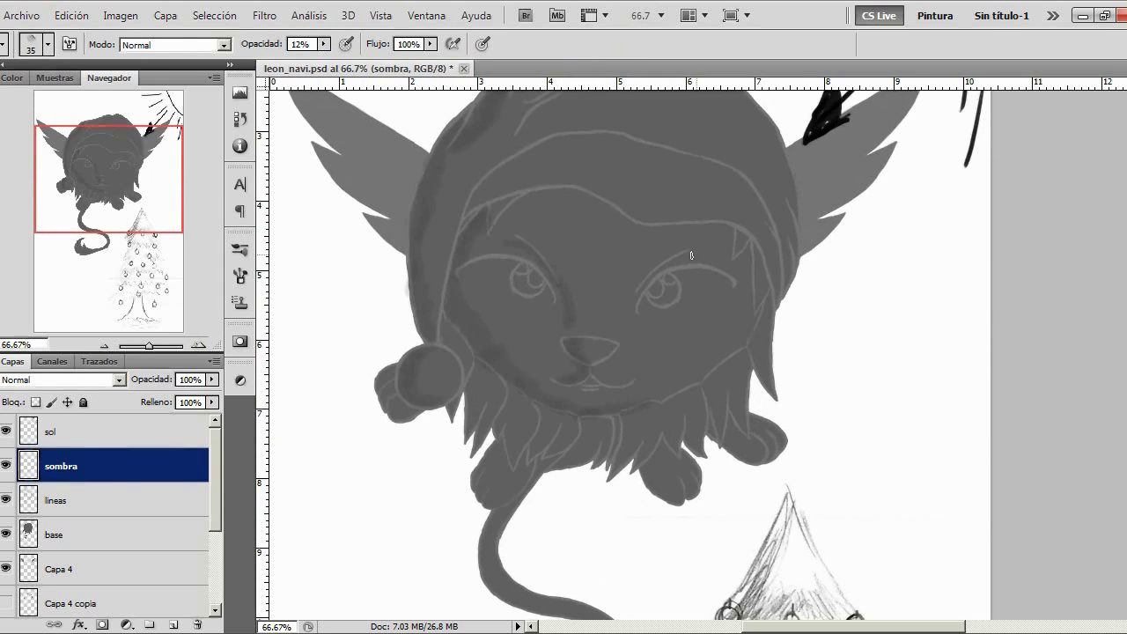
Shade the mane tufts under the face and darken the paws hanging below them
mouse_move(447, 325)
mouse_down()
mouse_move(482, 332)
mouse_move(468, 408)
mouse_up()
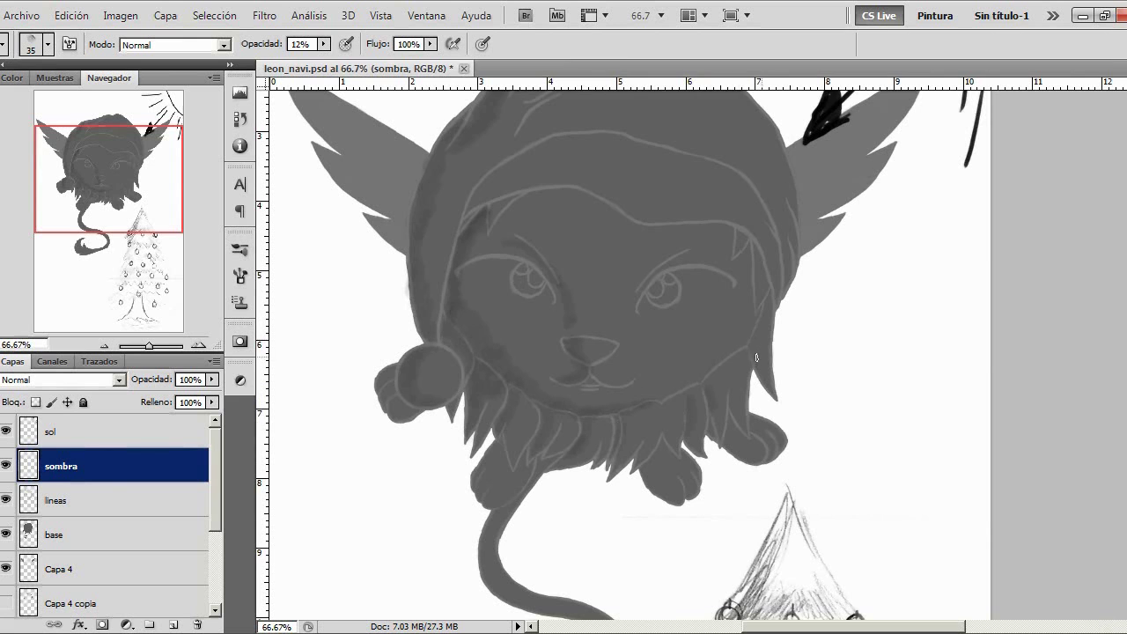
mouse_move(483, 501)
mouse_down()
mouse_move(500, 447)
mouse_move(483, 486)
mouse_move(477, 473)
mouse_move(500, 444)
mouse_move(493, 493)
mouse_up()
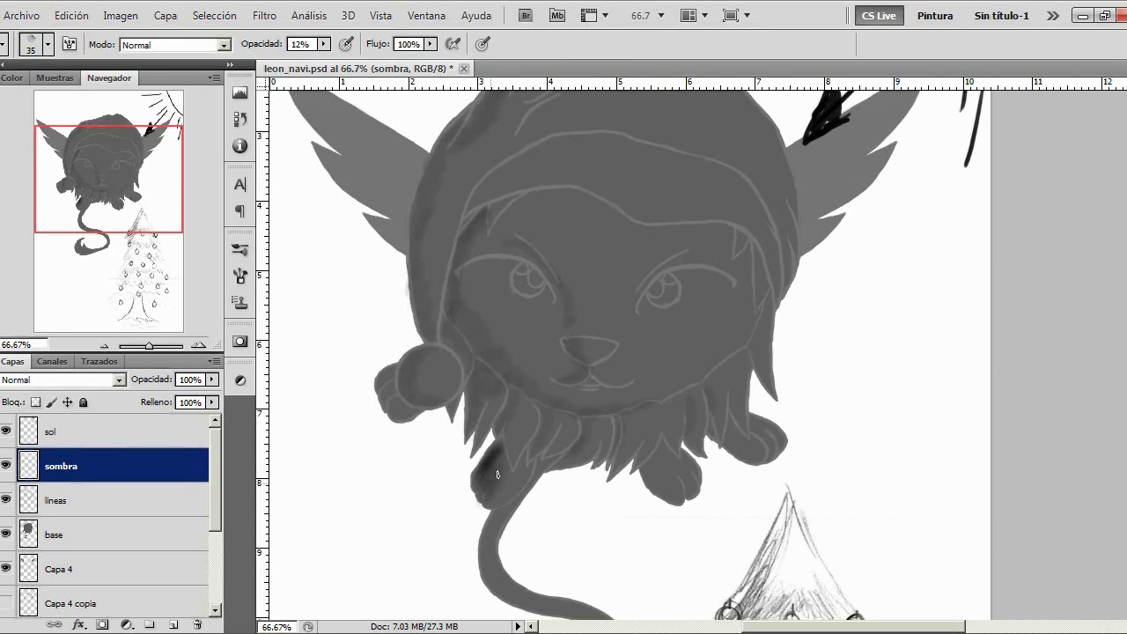
mouse_move(677, 500)
mouse_down()
mouse_move(658, 487)
mouse_move(668, 449)
mouse_move(652, 498)
mouse_up()
Lighten the overly dark shadow on the hanging paw beside the tail with a smaller eraser at 11% opacity
drag(101, 214, 101, 253)
key(e)
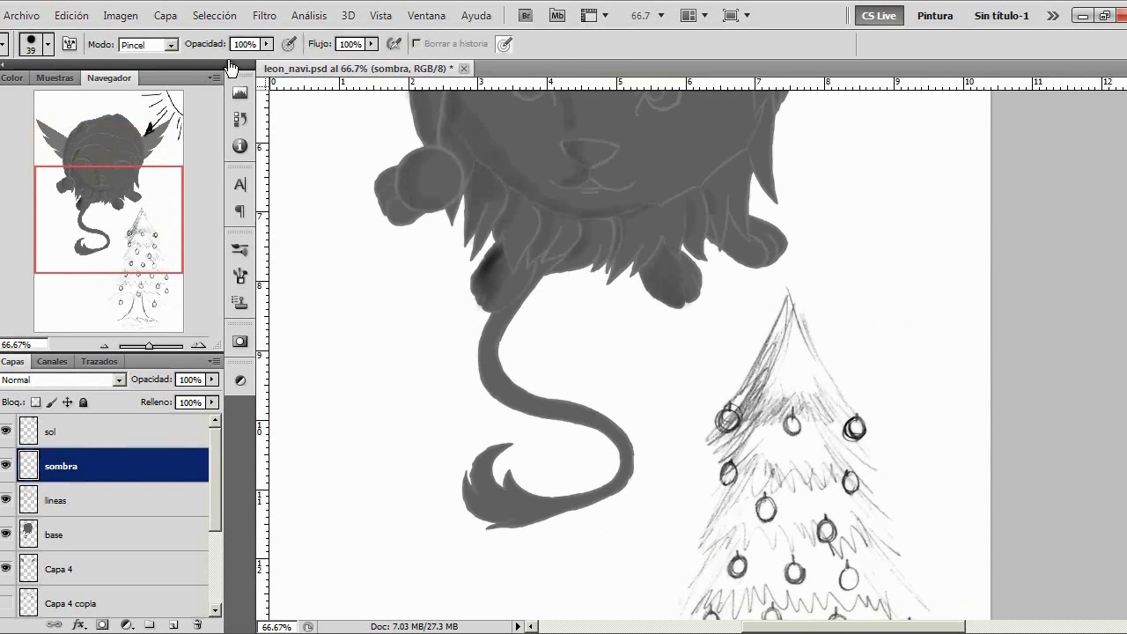
click(266, 43)
drag(266, 59, 188, 62)
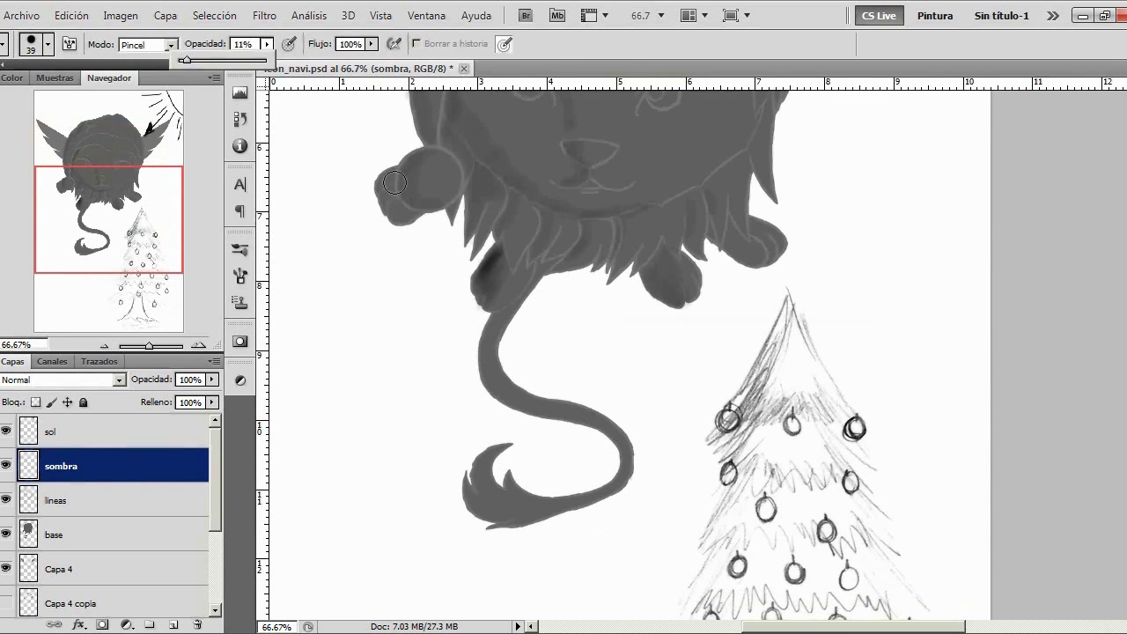
click(33, 44)
drag(14, 92, 2, 93)
drag(487, 263, 484, 276)
Shade along the tail's curve and its tufted tip with the 35 px brush at 12% opacity
key(b)
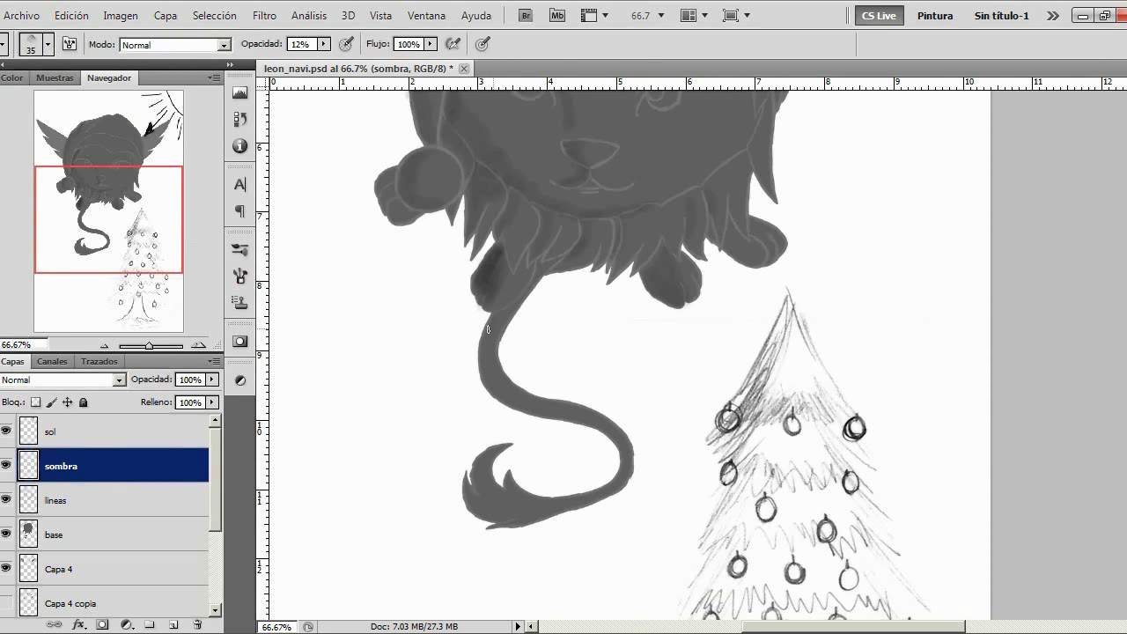
mouse_move(496, 391)
mouse_down()
mouse_move(560, 411)
mouse_move(530, 416)
mouse_move(609, 442)
mouse_move(611, 480)
mouse_move(527, 493)
mouse_move(508, 469)
mouse_move(491, 477)
mouse_move(513, 444)
mouse_move(521, 450)
mouse_move(470, 459)
mouse_up()
drag(479, 320, 467, 320)
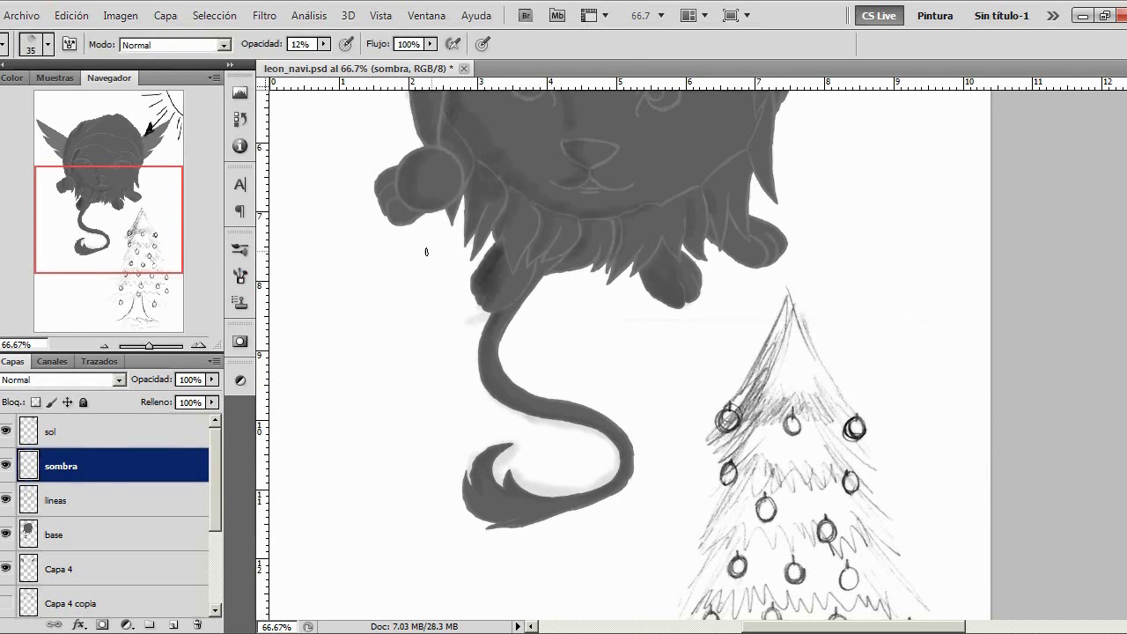
Shade the hat along its brim, side edge and upper folds with the 12% opacity brush
scroll(393, 231, up, 5)
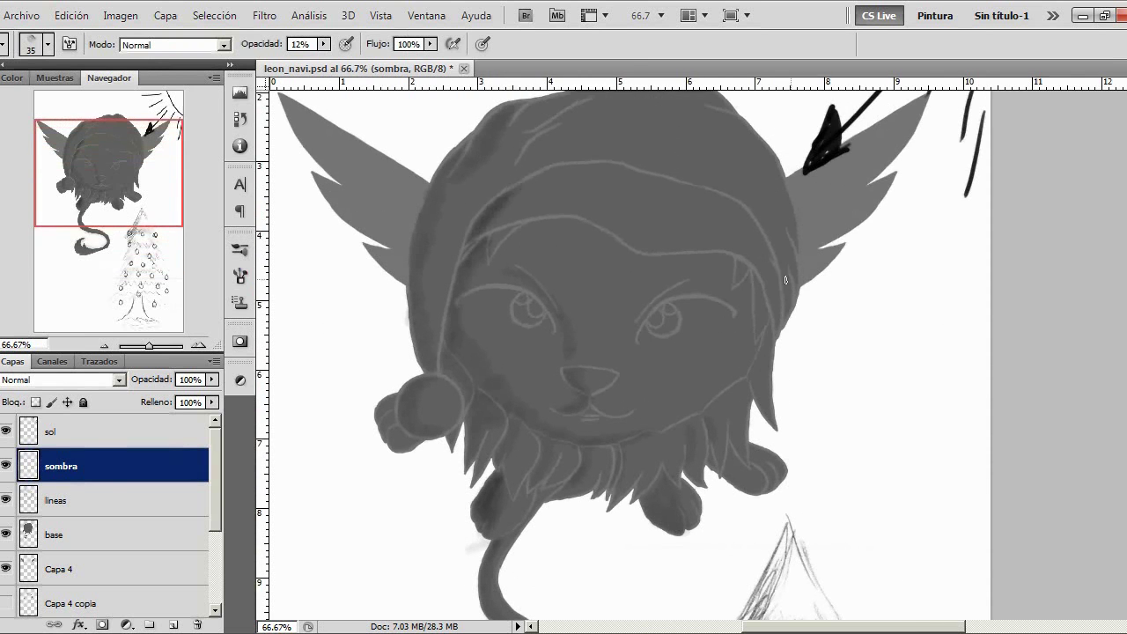
scroll(801, 224, up, 2)
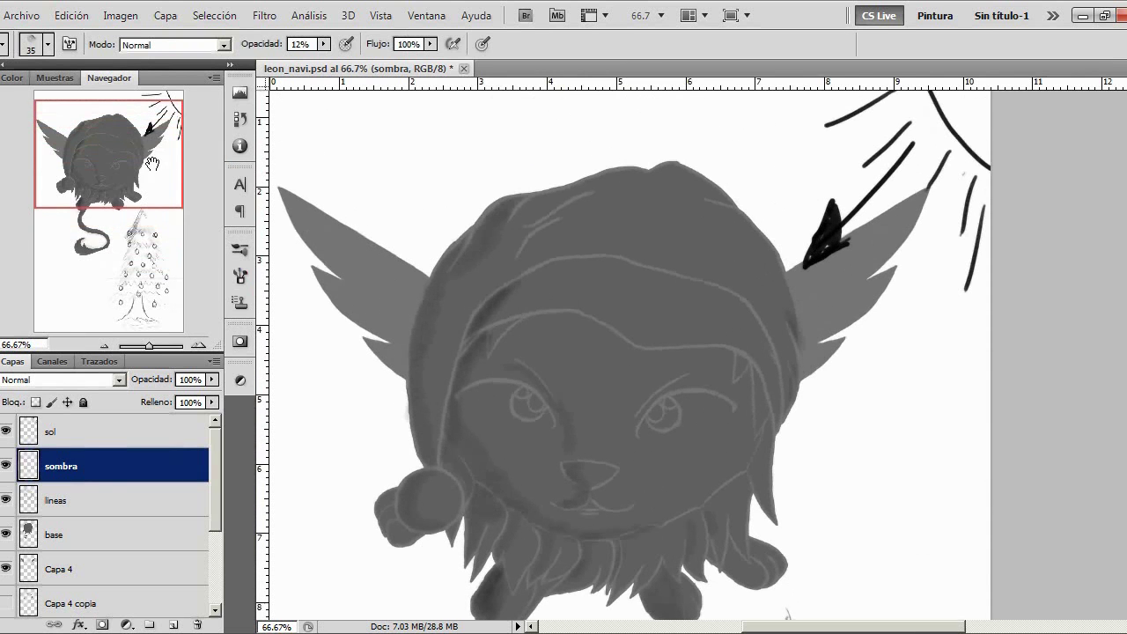
drag(695, 195, 740, 213)
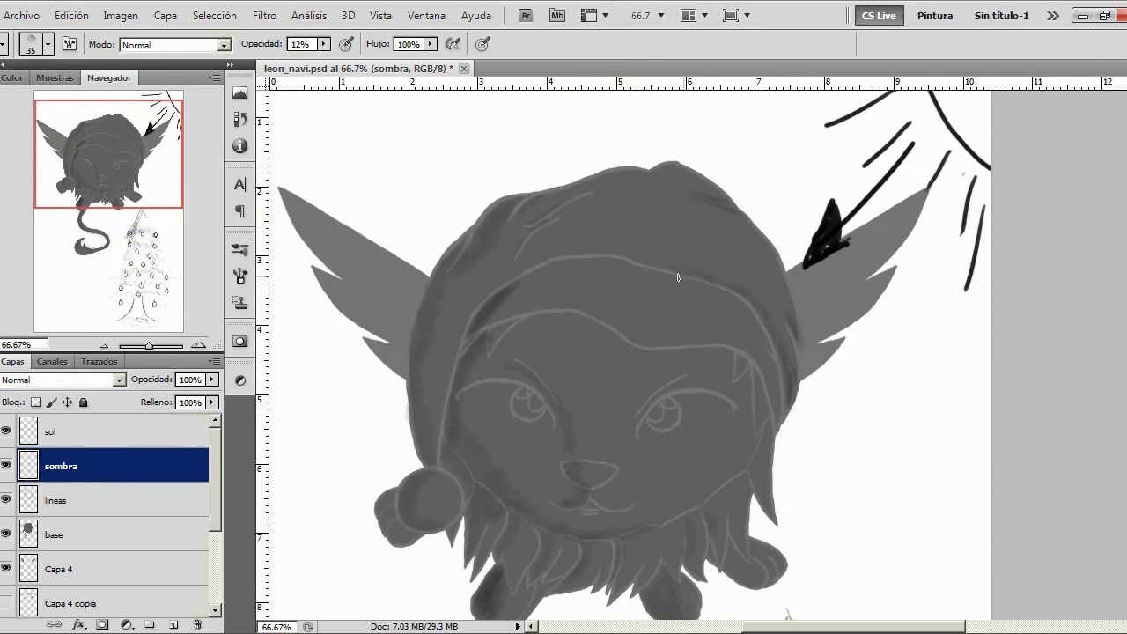
drag(118, 179, 121, 200)
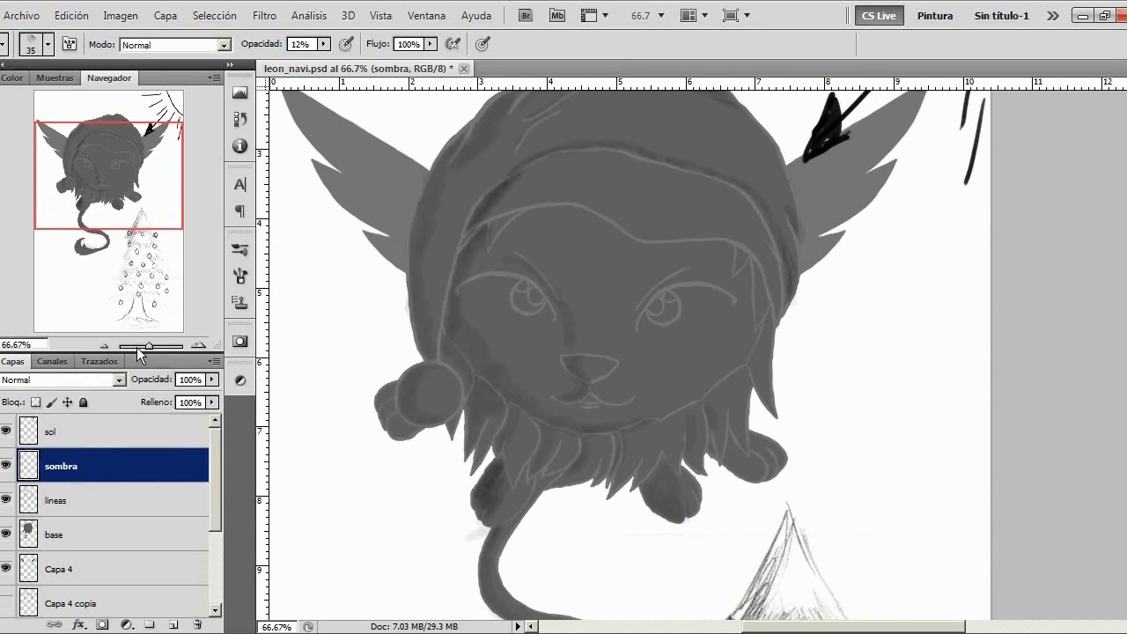